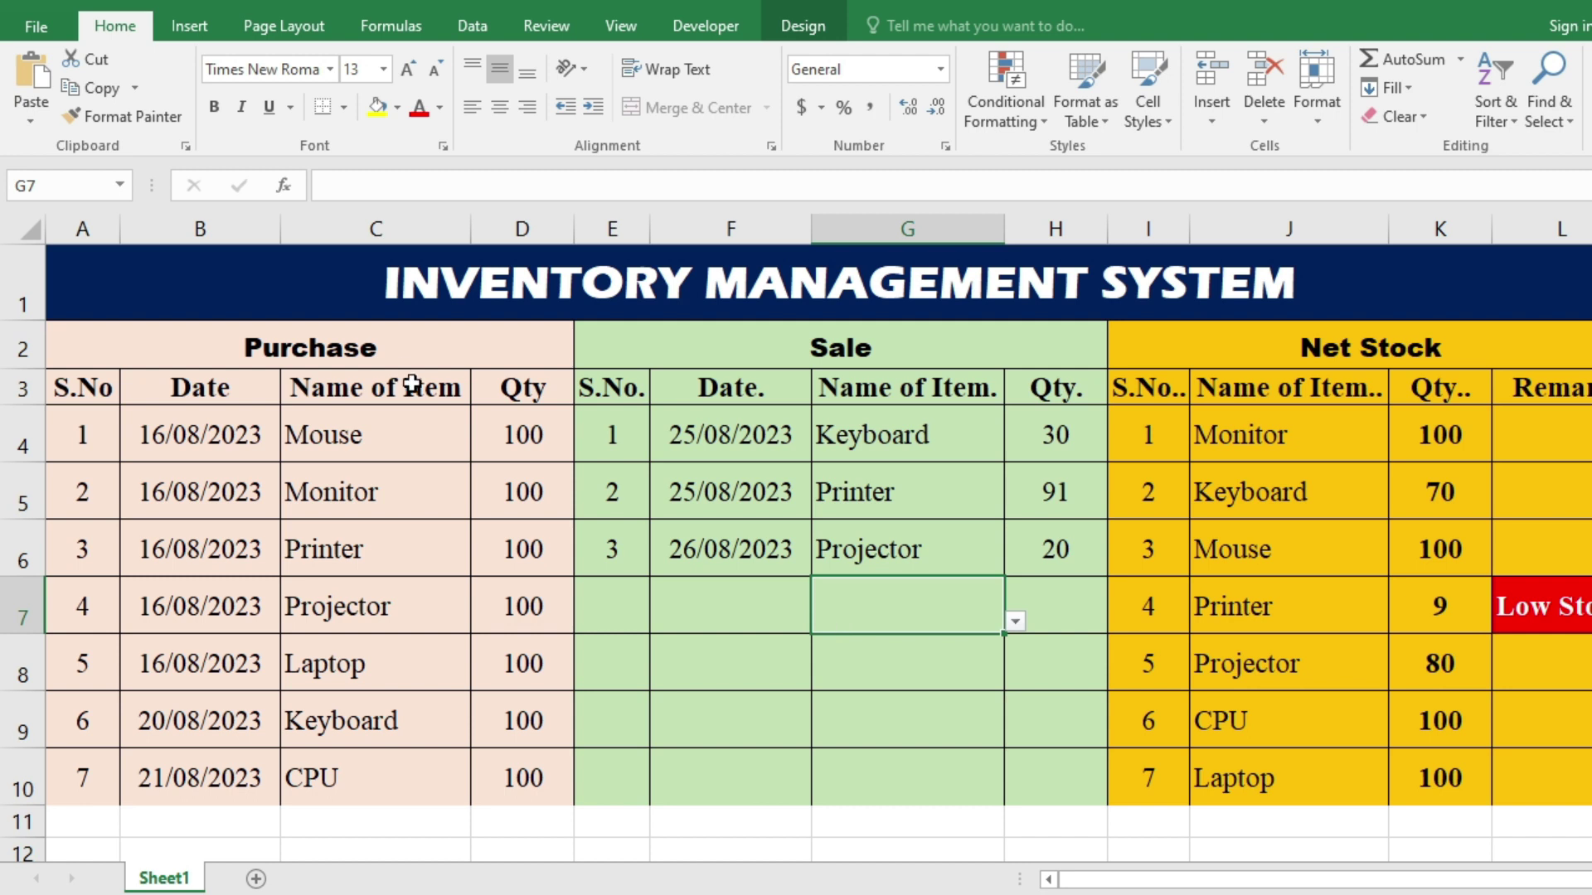
Step: Review the Purchase, Sale and Net Stock tables, then enter 28/08/2023 in F7
click(401, 361)
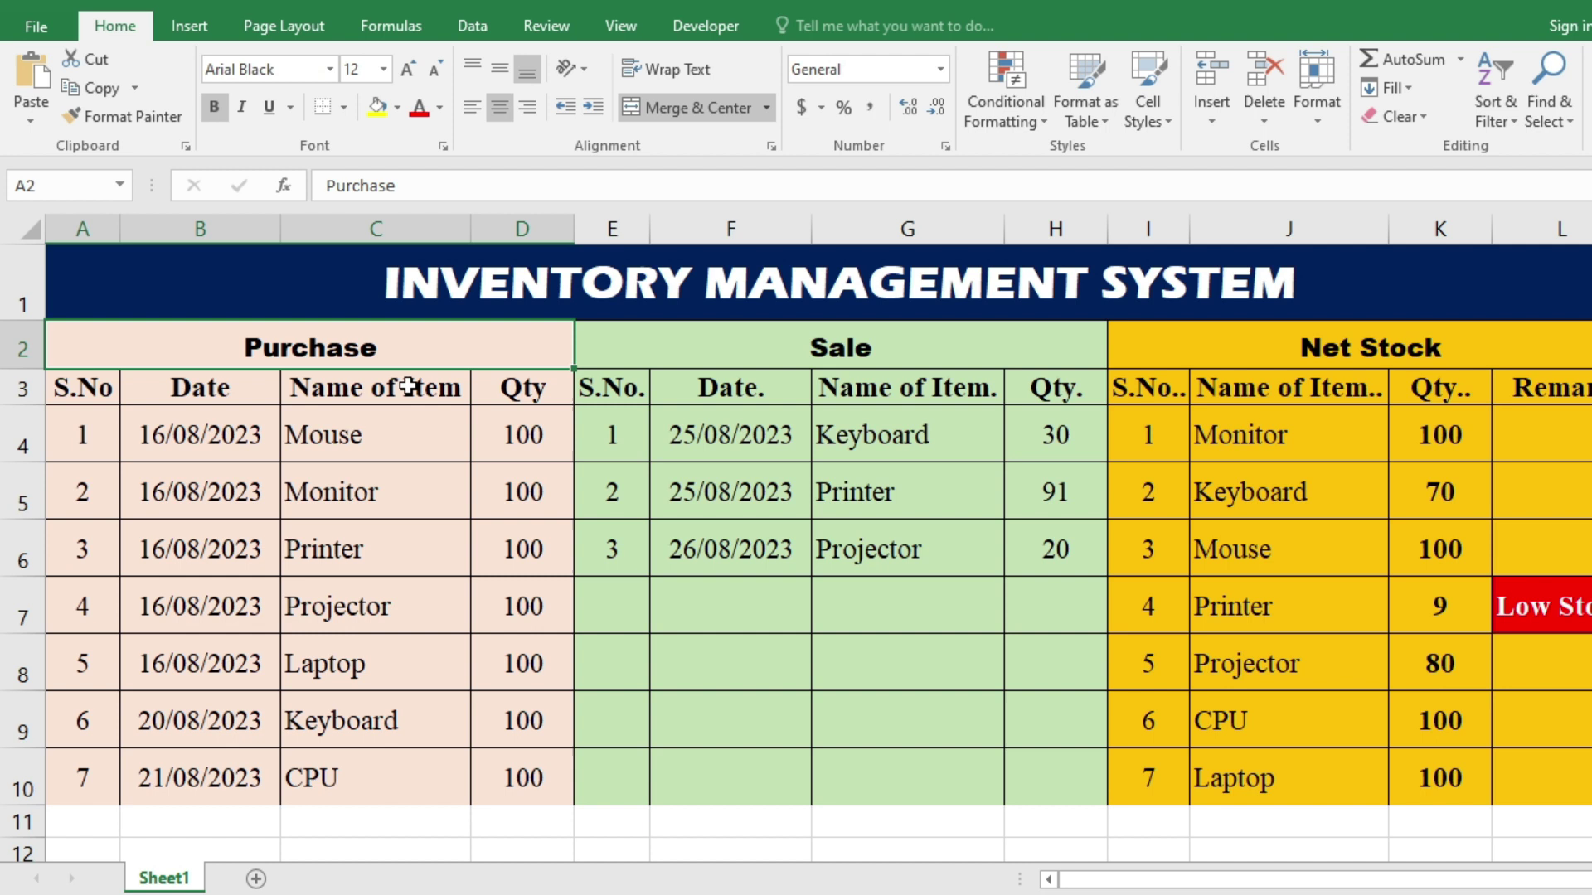
click(746, 351)
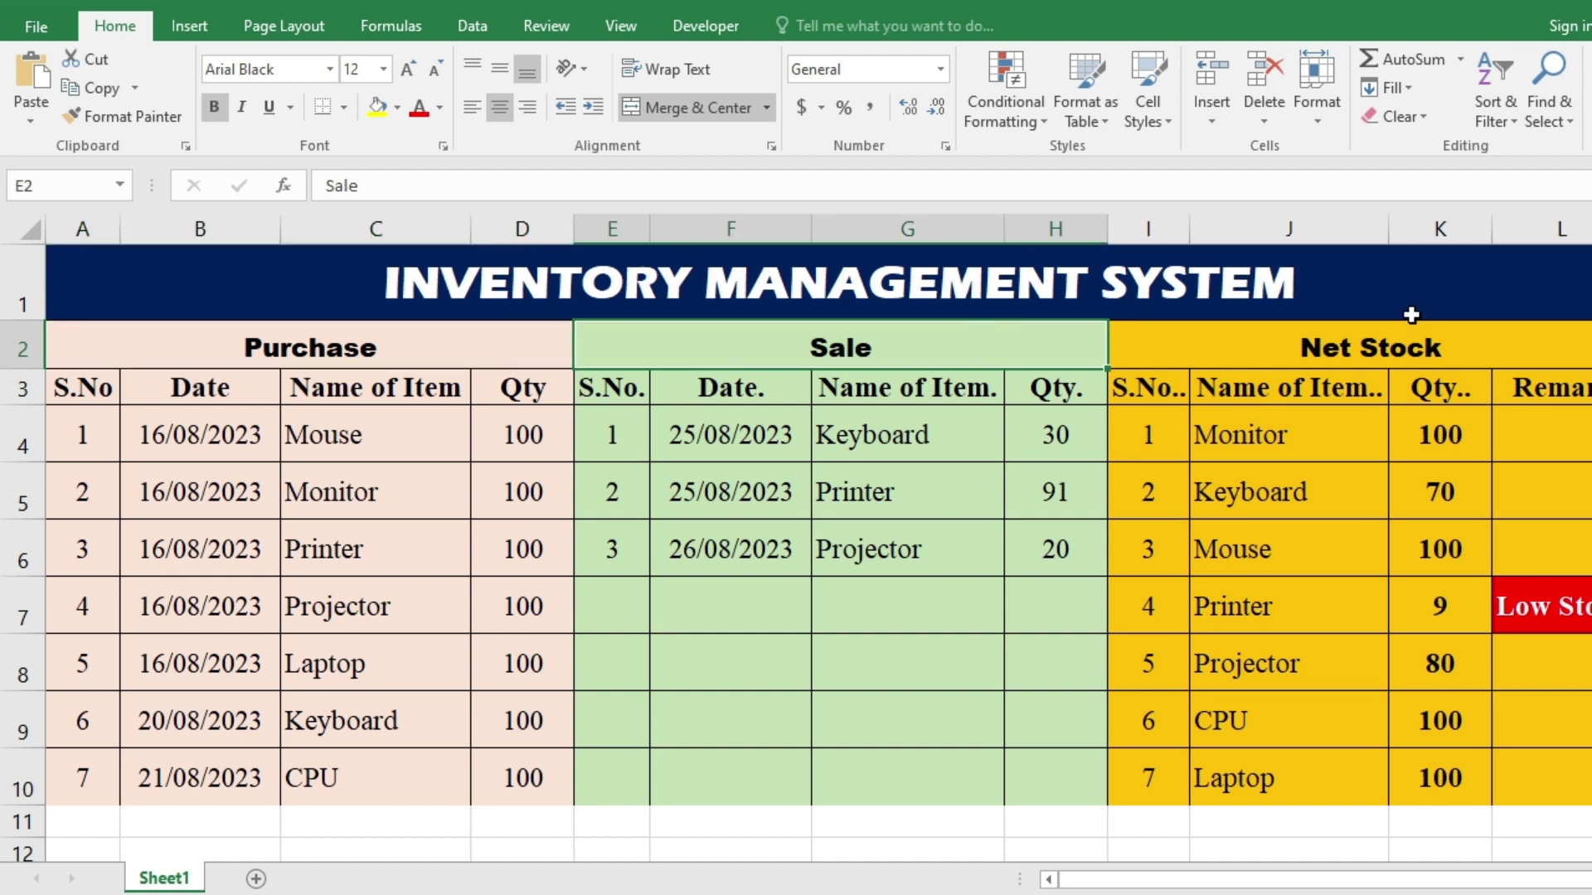
click(1367, 351)
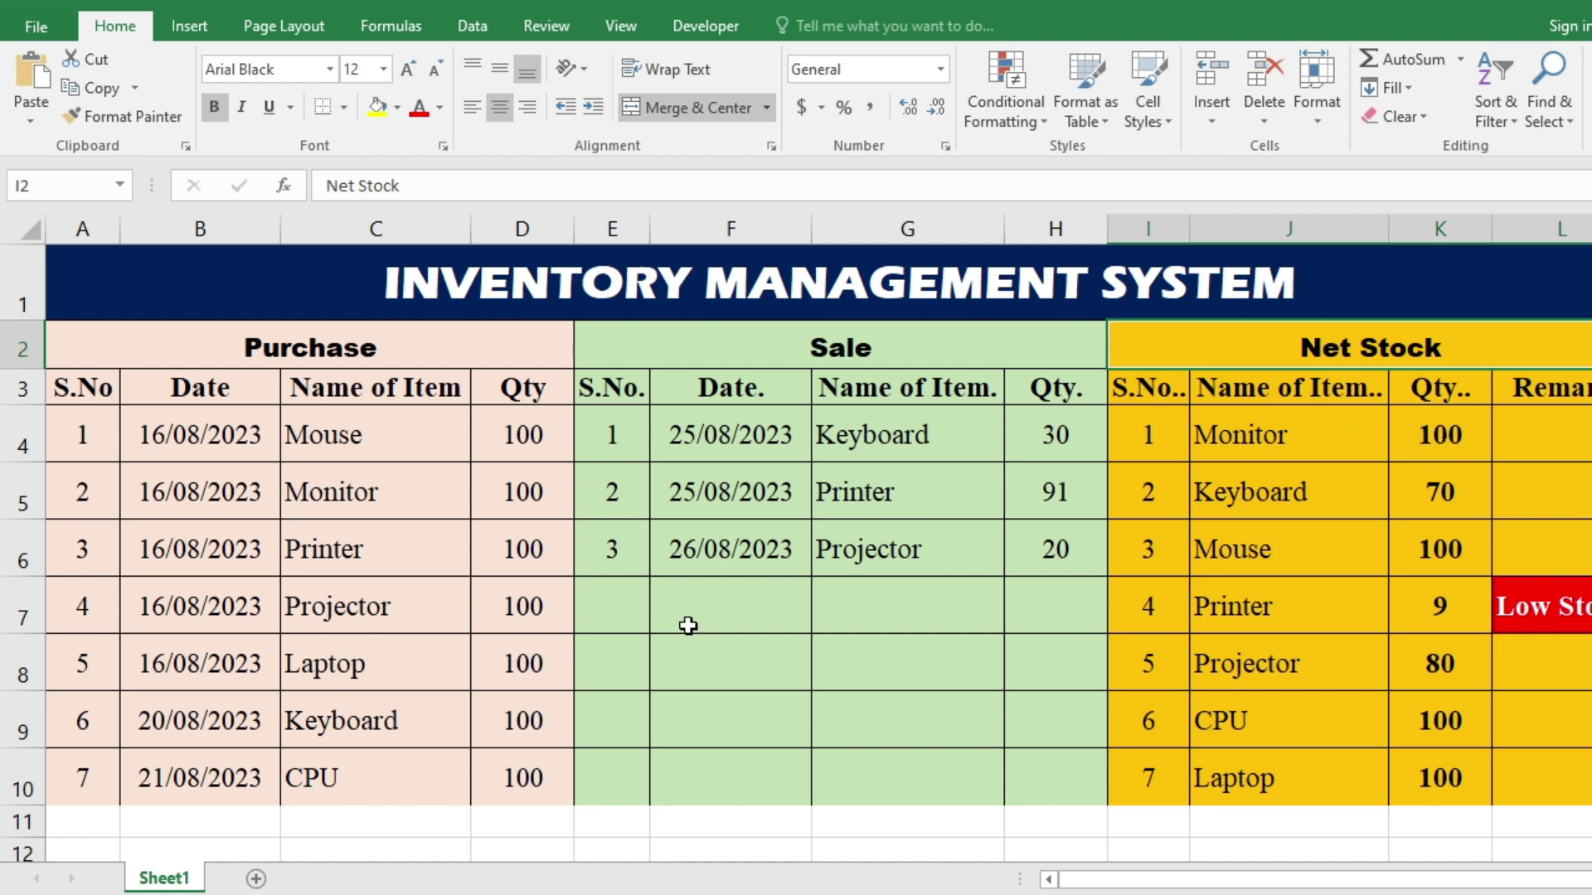
click(734, 603)
text(28/08/2023)
Step: Record 50 Monitors sold on 28/08/2023 and check Monitor's updated net quantity
key(Tab)
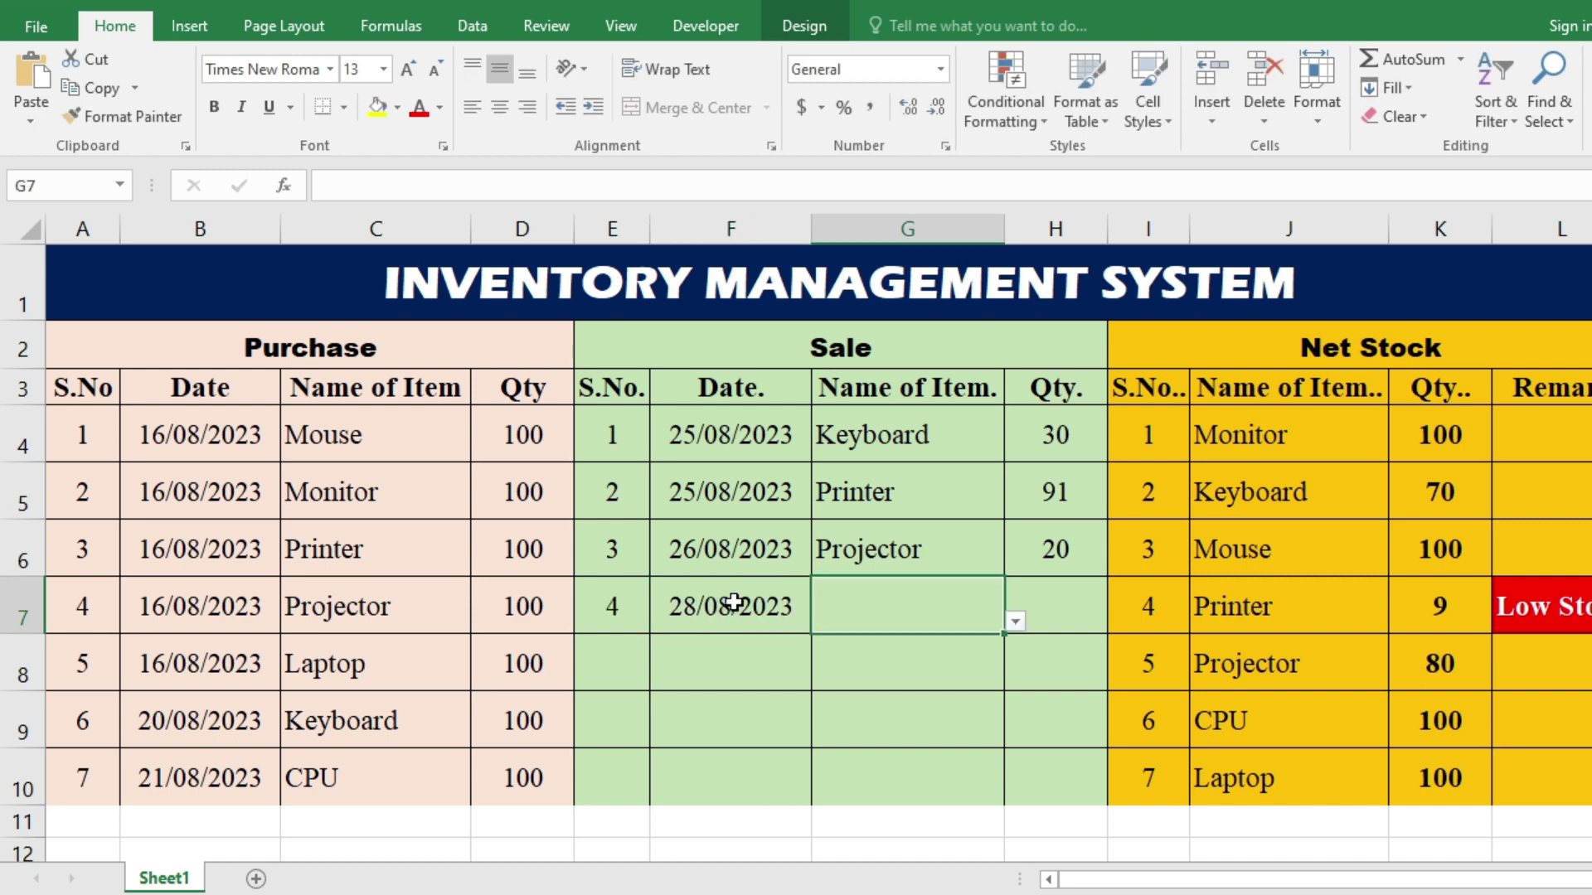
click(1013, 622)
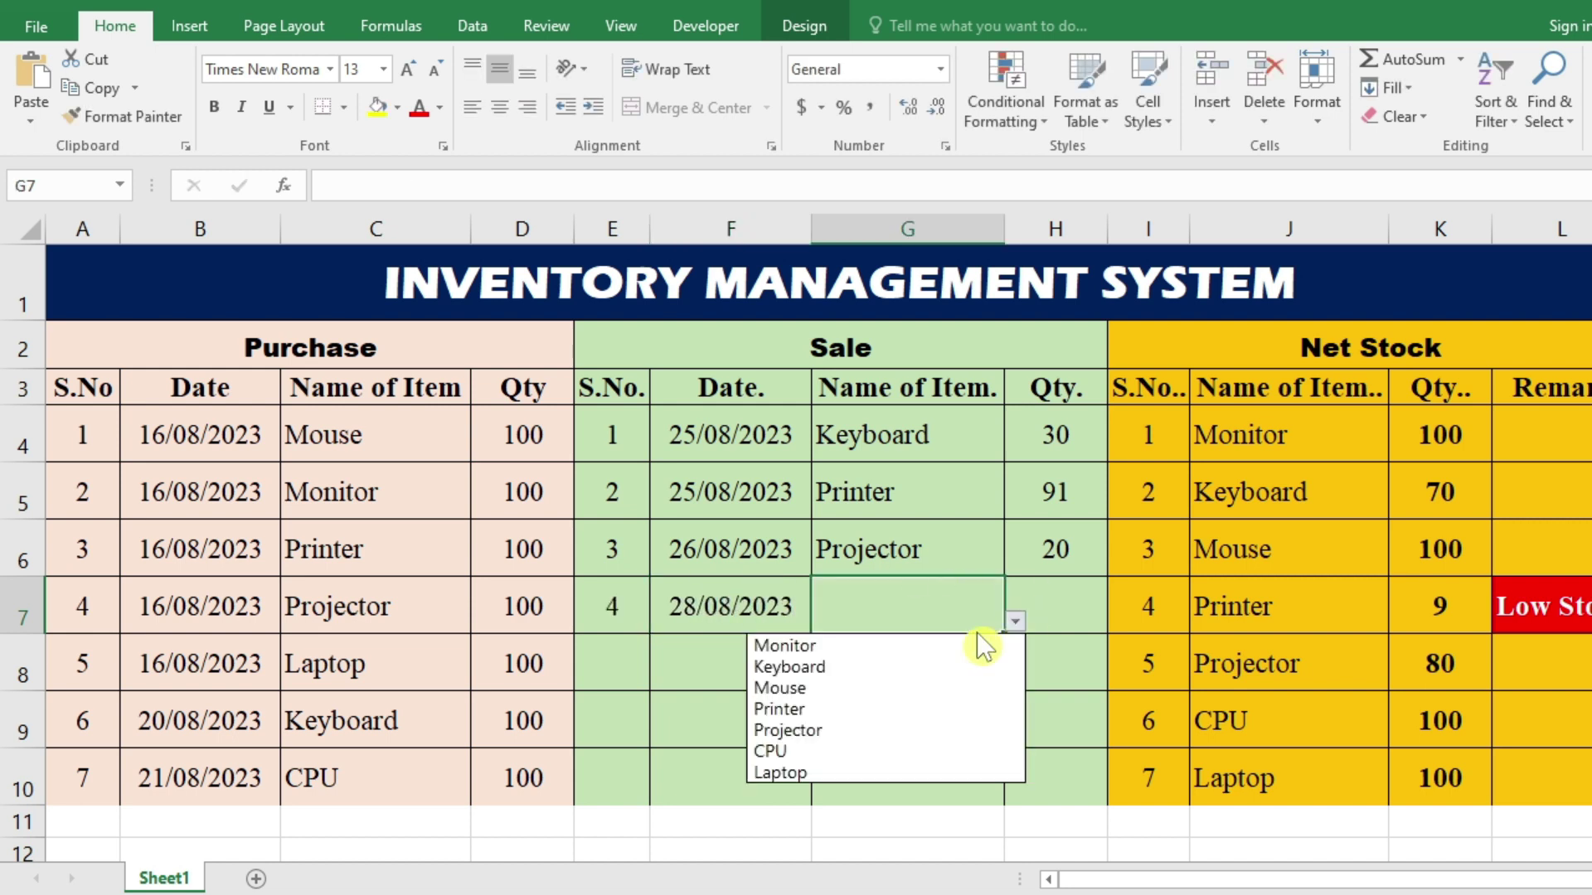
click(763, 644)
key(Tab)
text(50)
key(Return)
click(1477, 440)
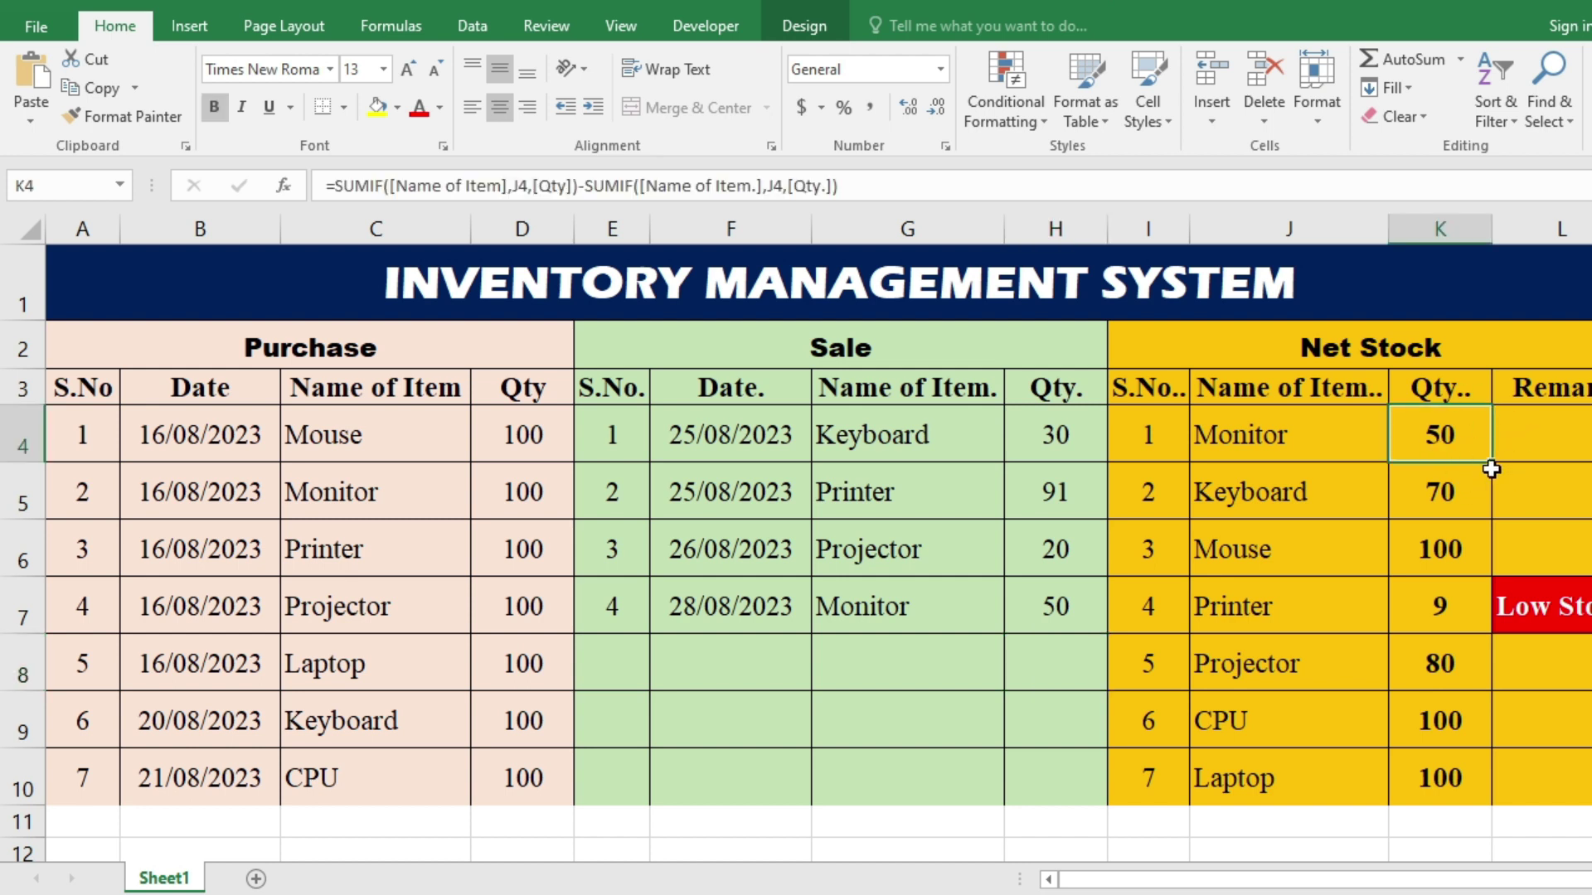
click(544, 497)
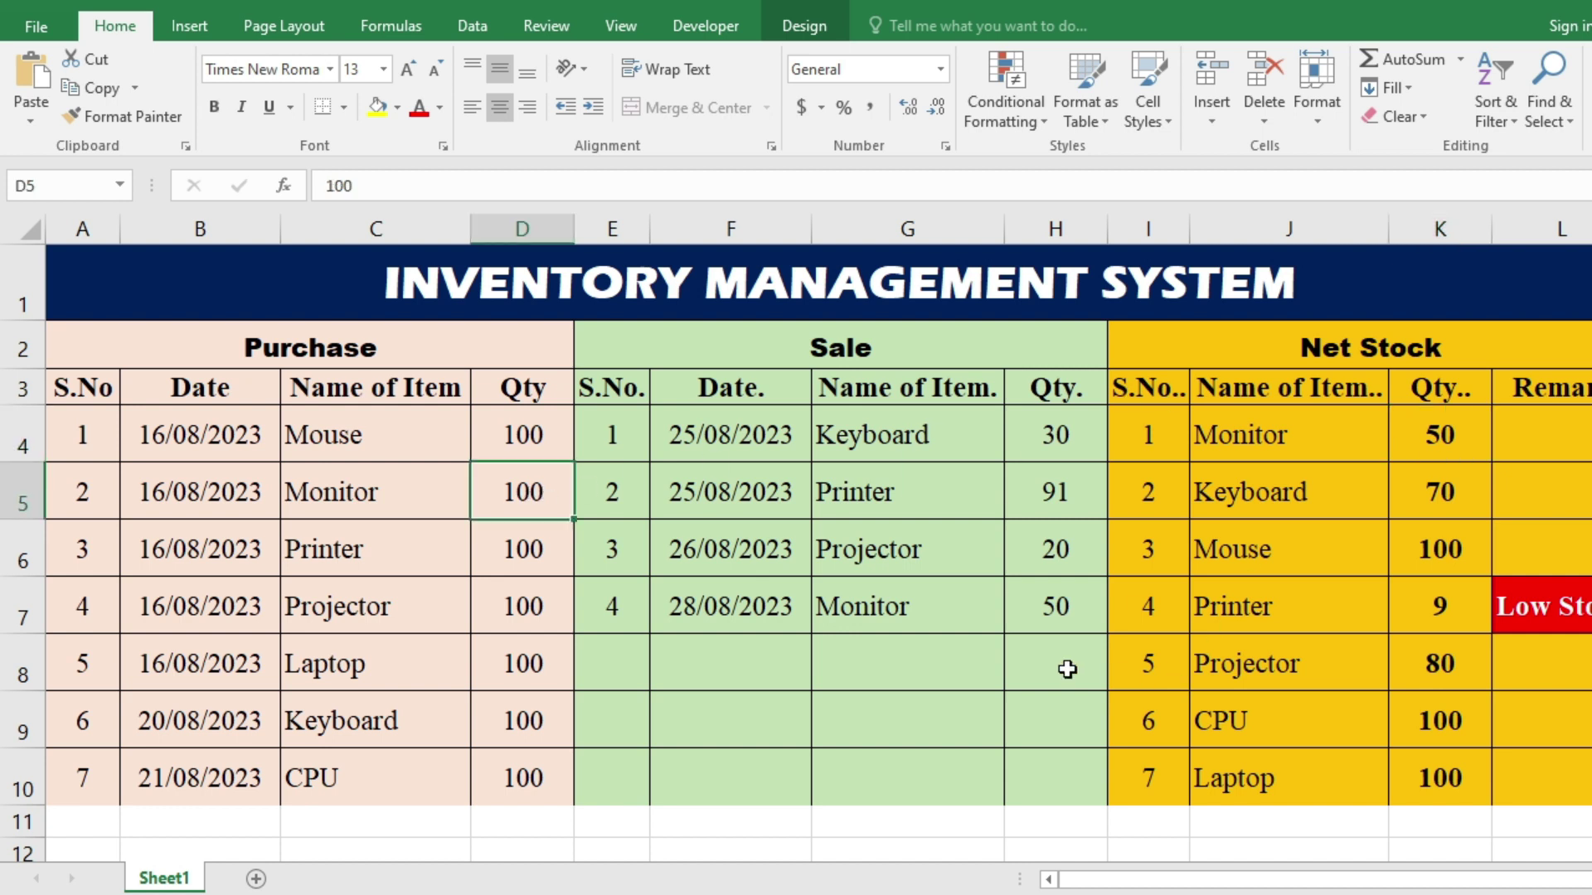
click(1063, 616)
Step: Add a 29/08/2023 sale of 45 Monitors and inspect the K4 SUMIF and L4 IF formulas
click(756, 678)
text(29/08/2023)
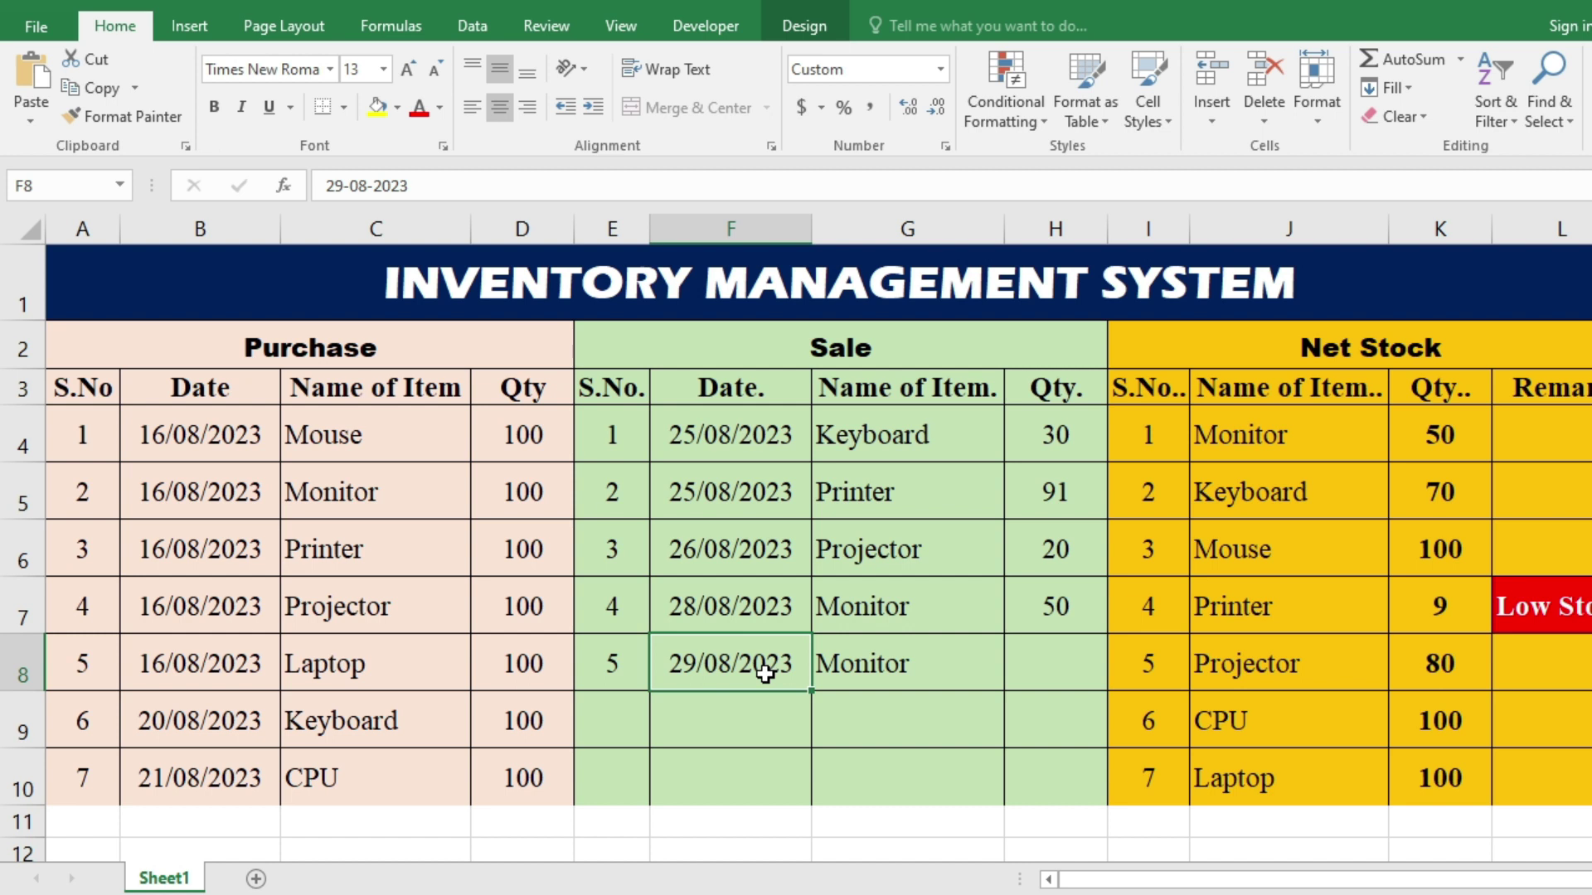
click(917, 662)
click(1020, 651)
text(45)
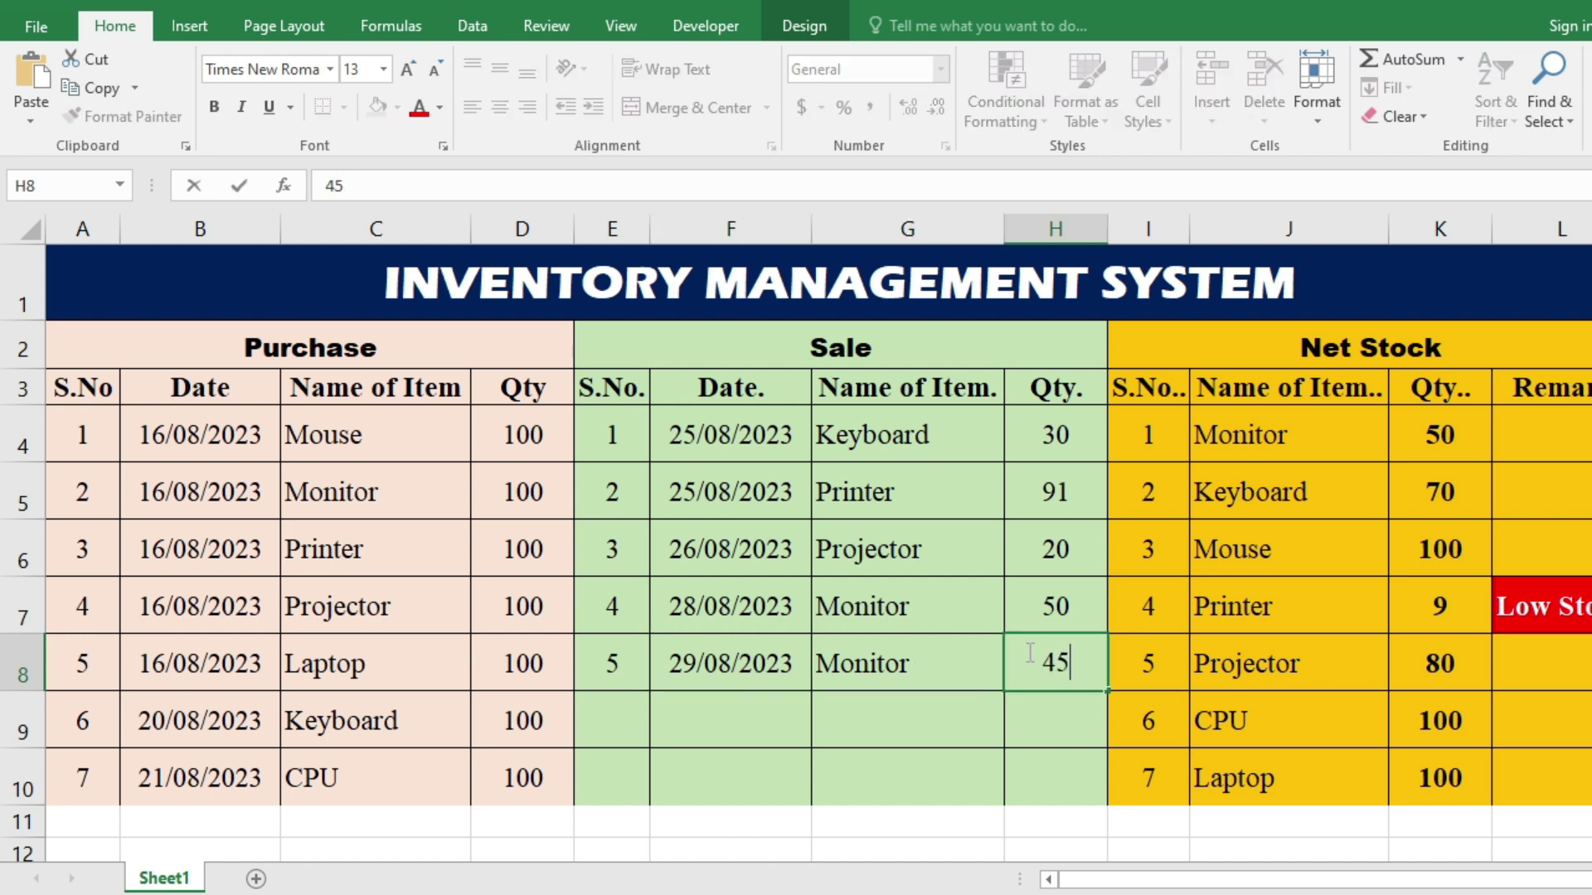
key(Tab)
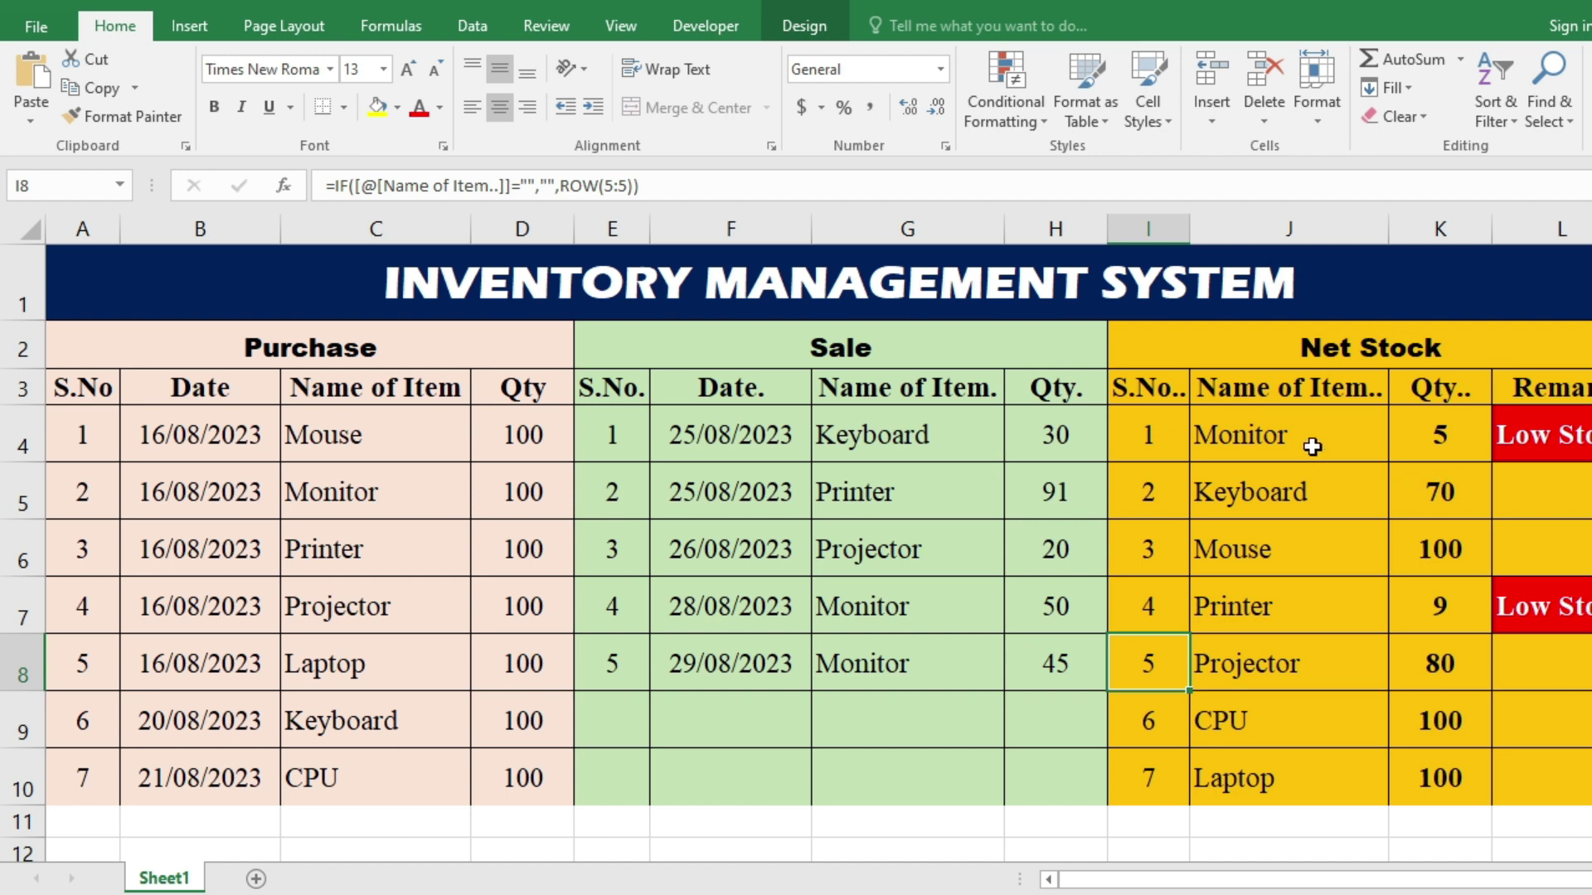
click(1426, 430)
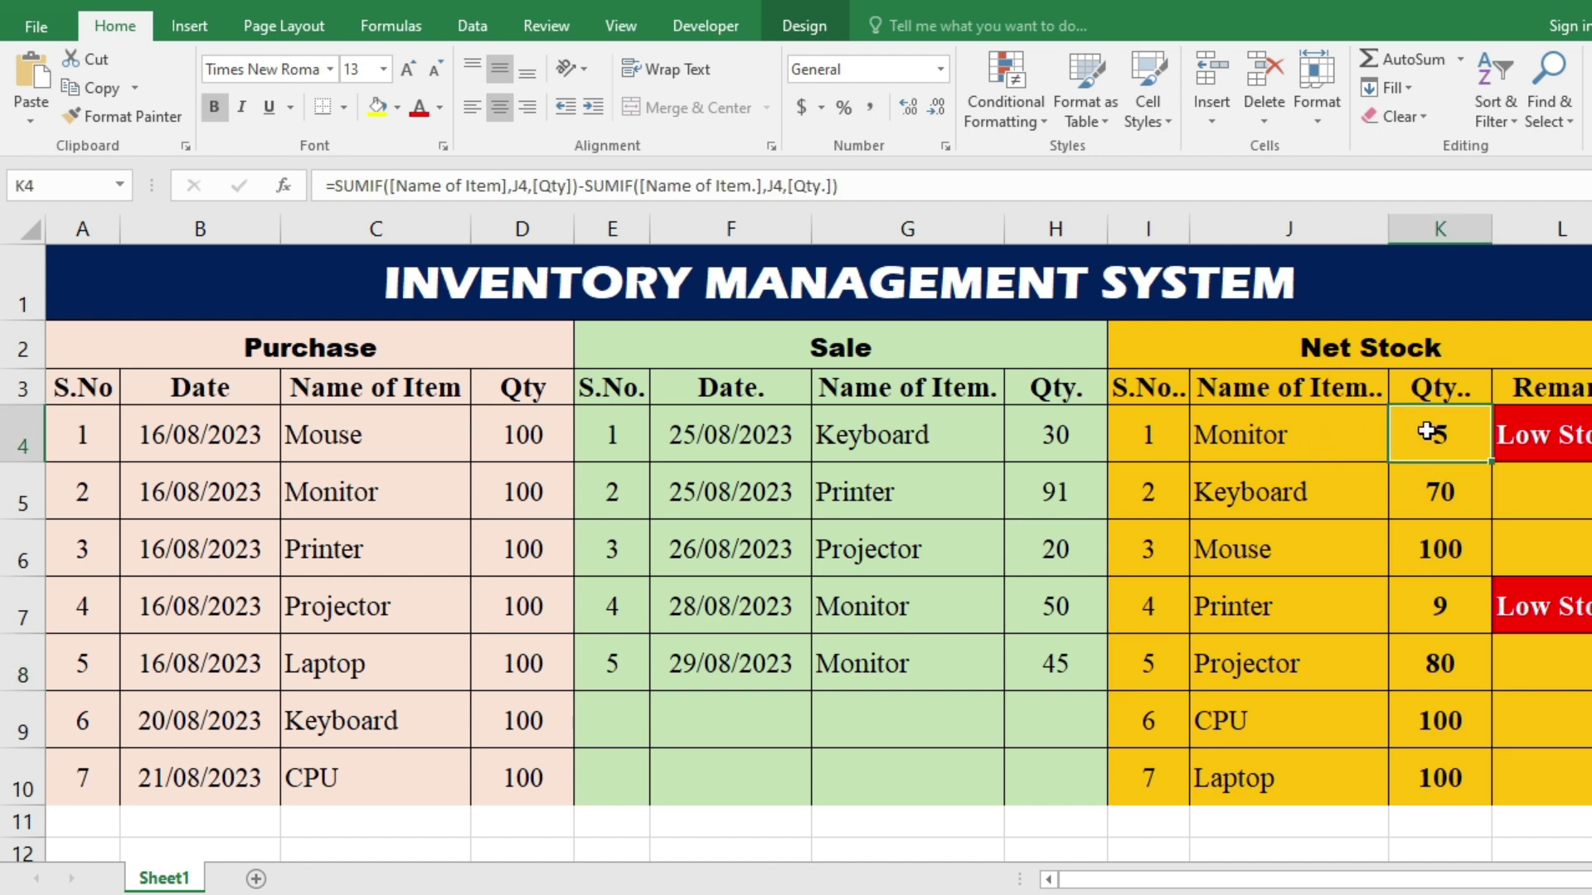
click(1574, 438)
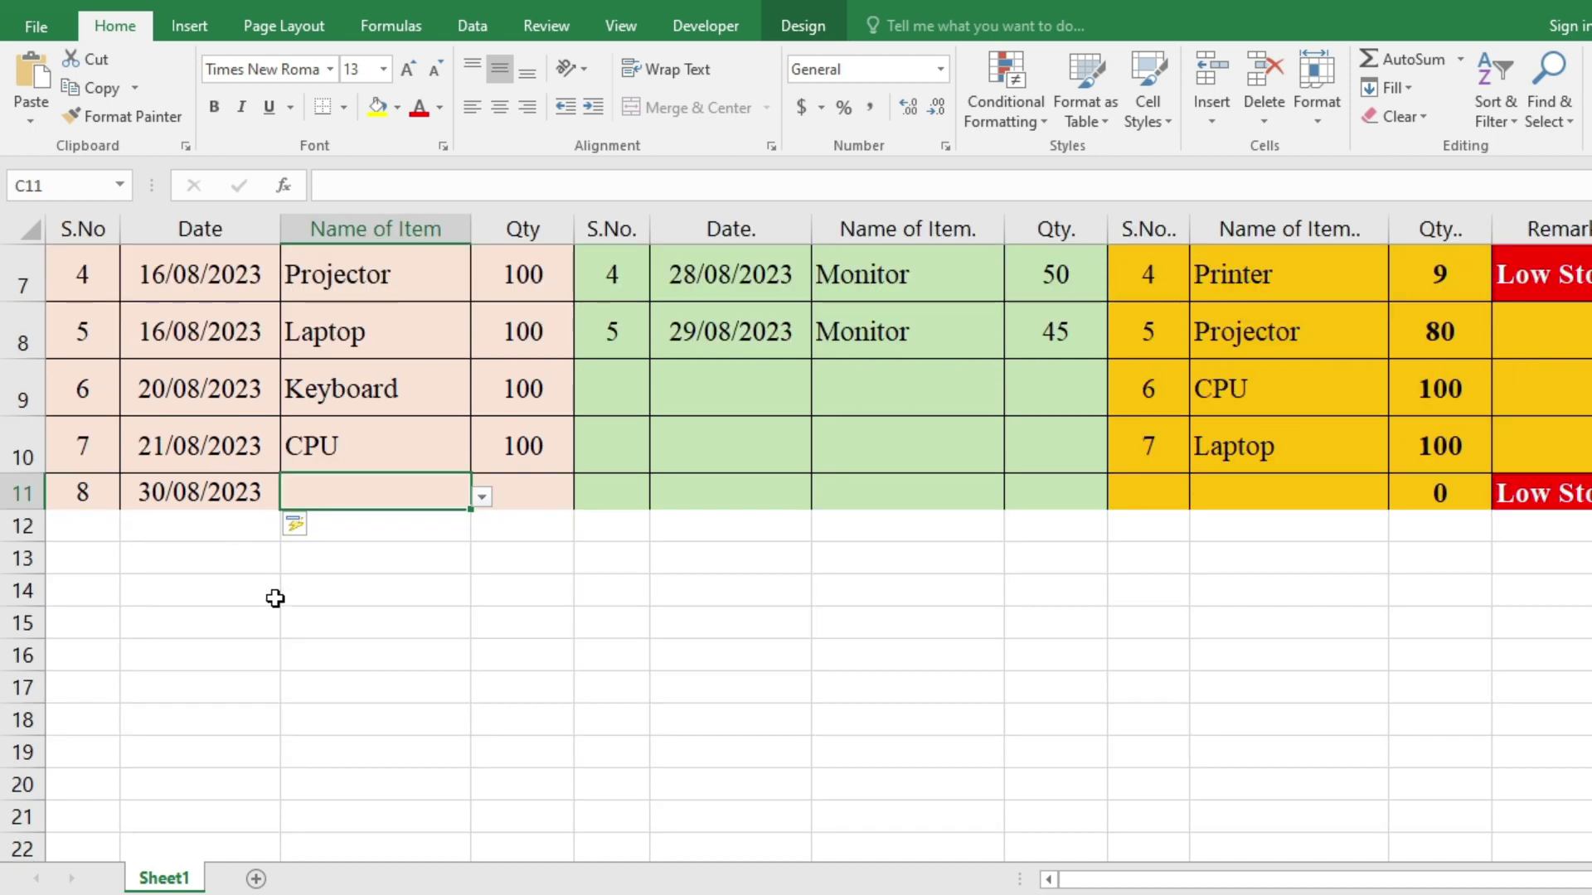
Step: Enter Monitor with quantity 50 in Purchase row 8 (C11:D11)
click(483, 497)
click(363, 522)
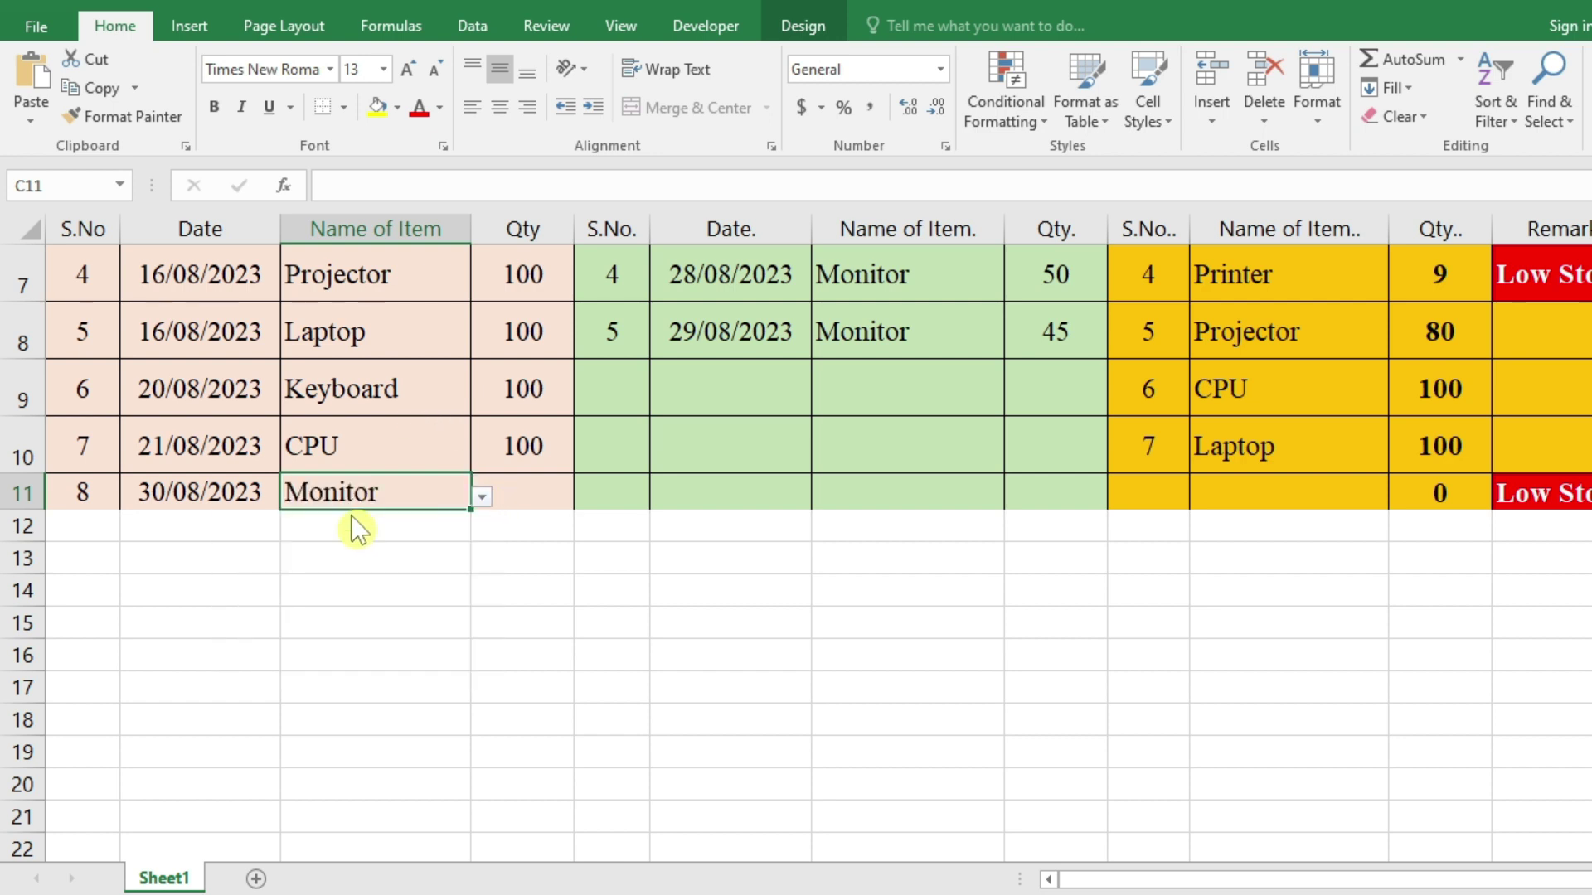
click(569, 492)
text(50)
key(Return)
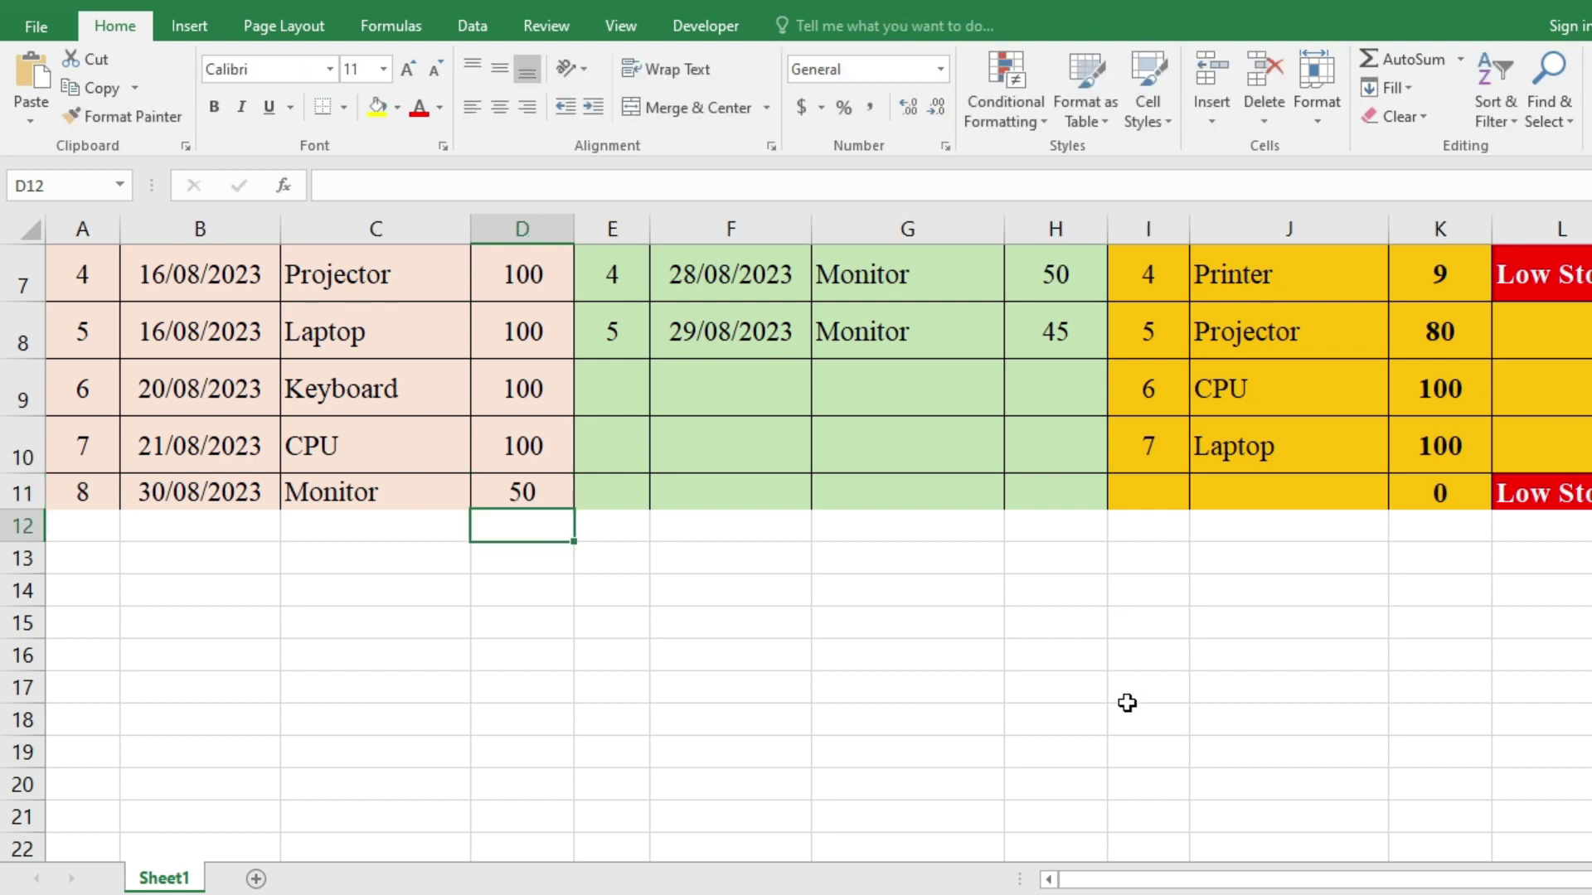
scroll(1127, 703, up, 2)
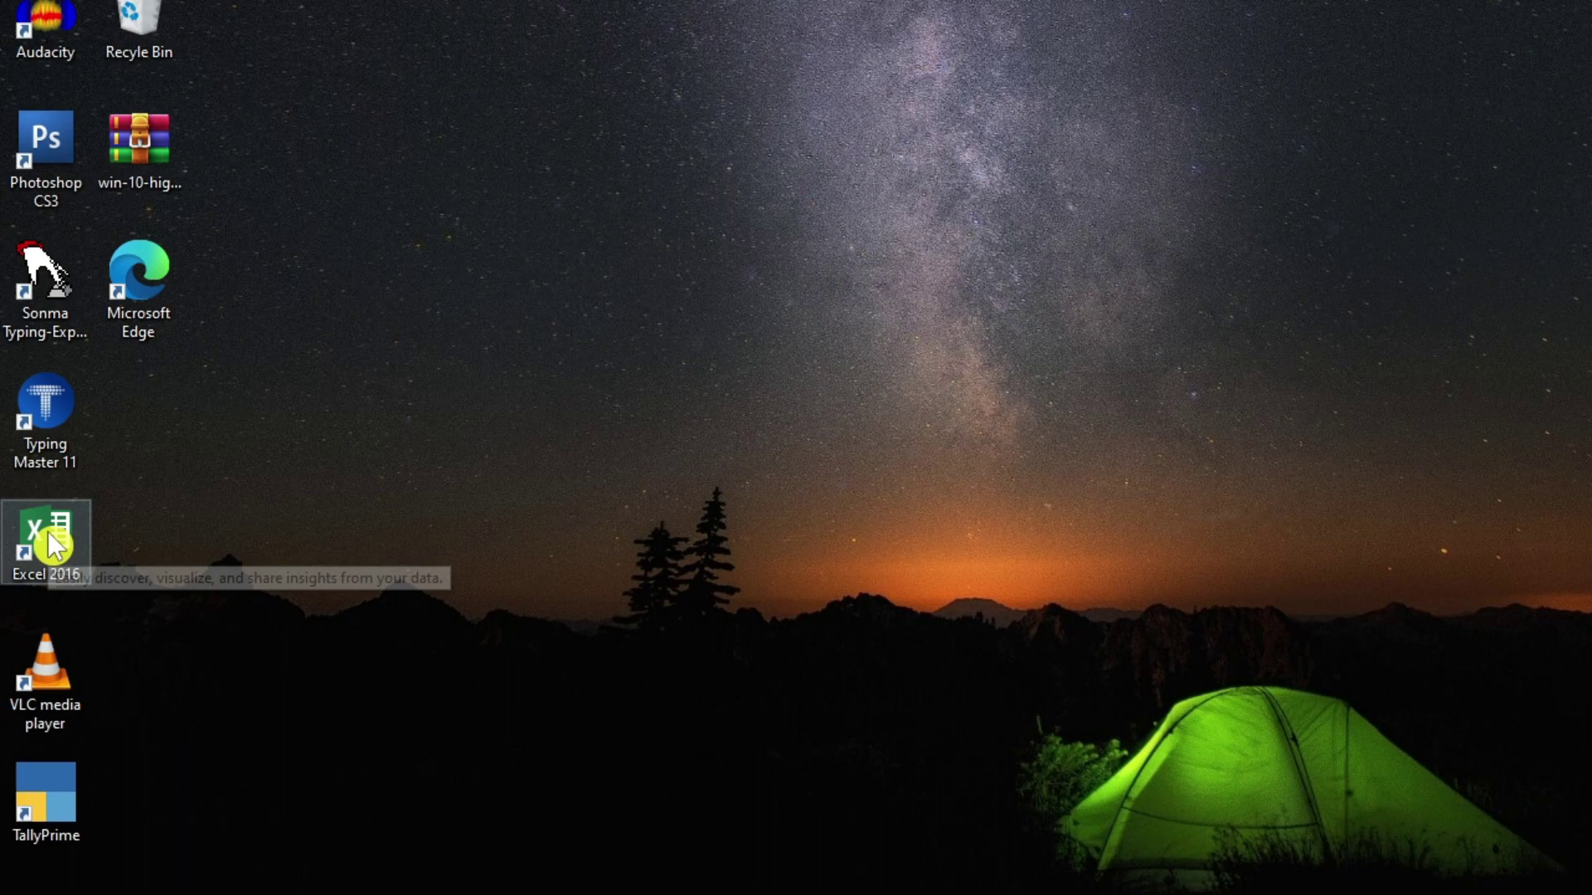
Step: Relaunch Excel 2016 from the desktop shortcut and start a blank workbook
double_click(50, 539)
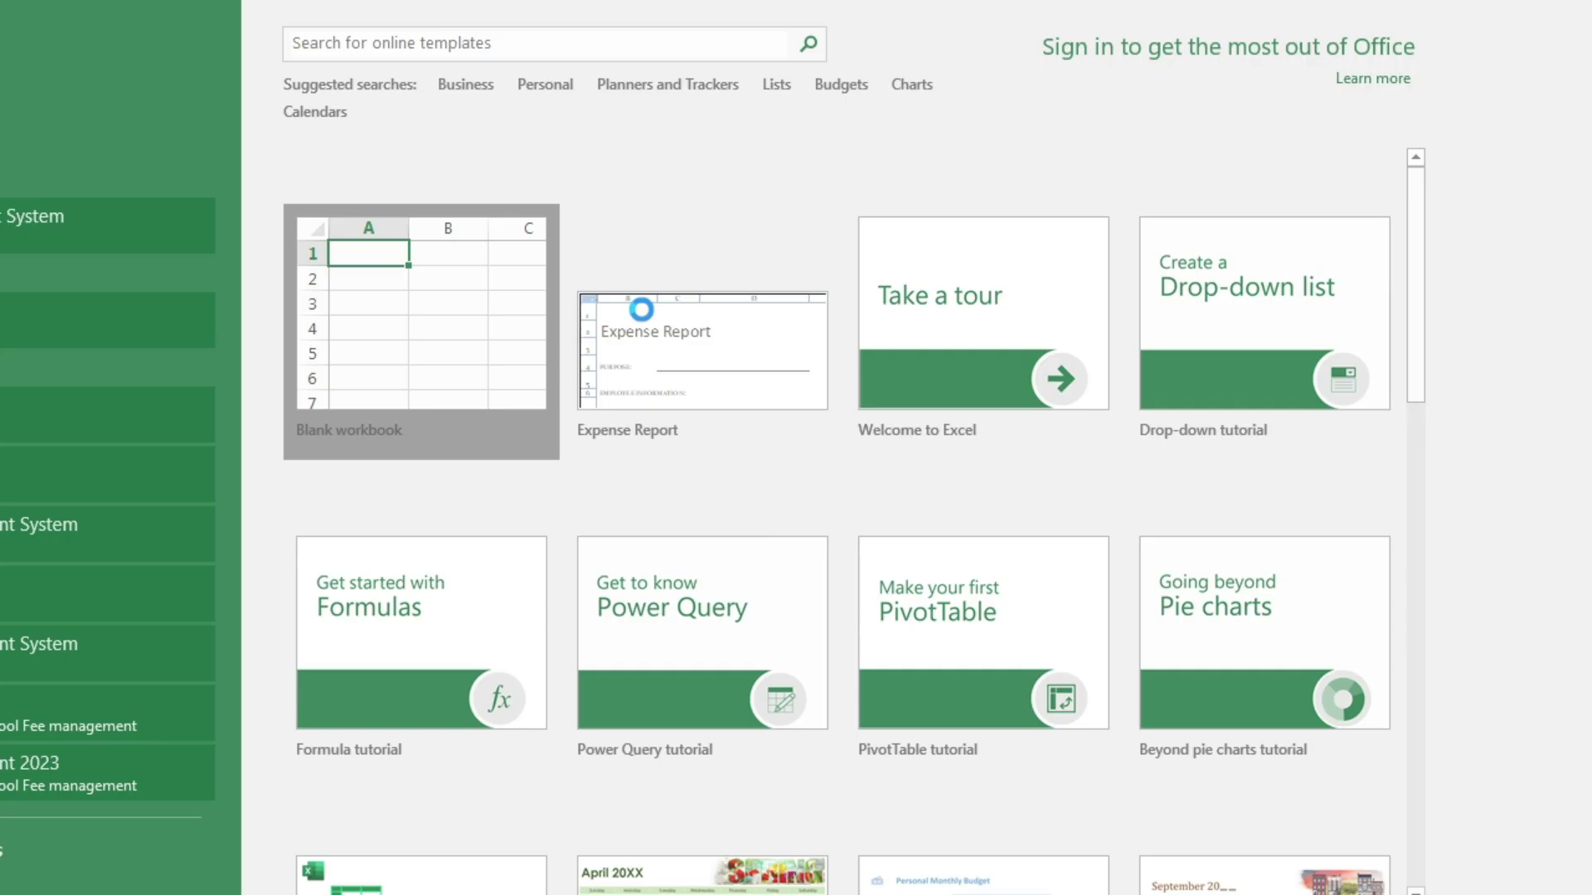
click(414, 315)
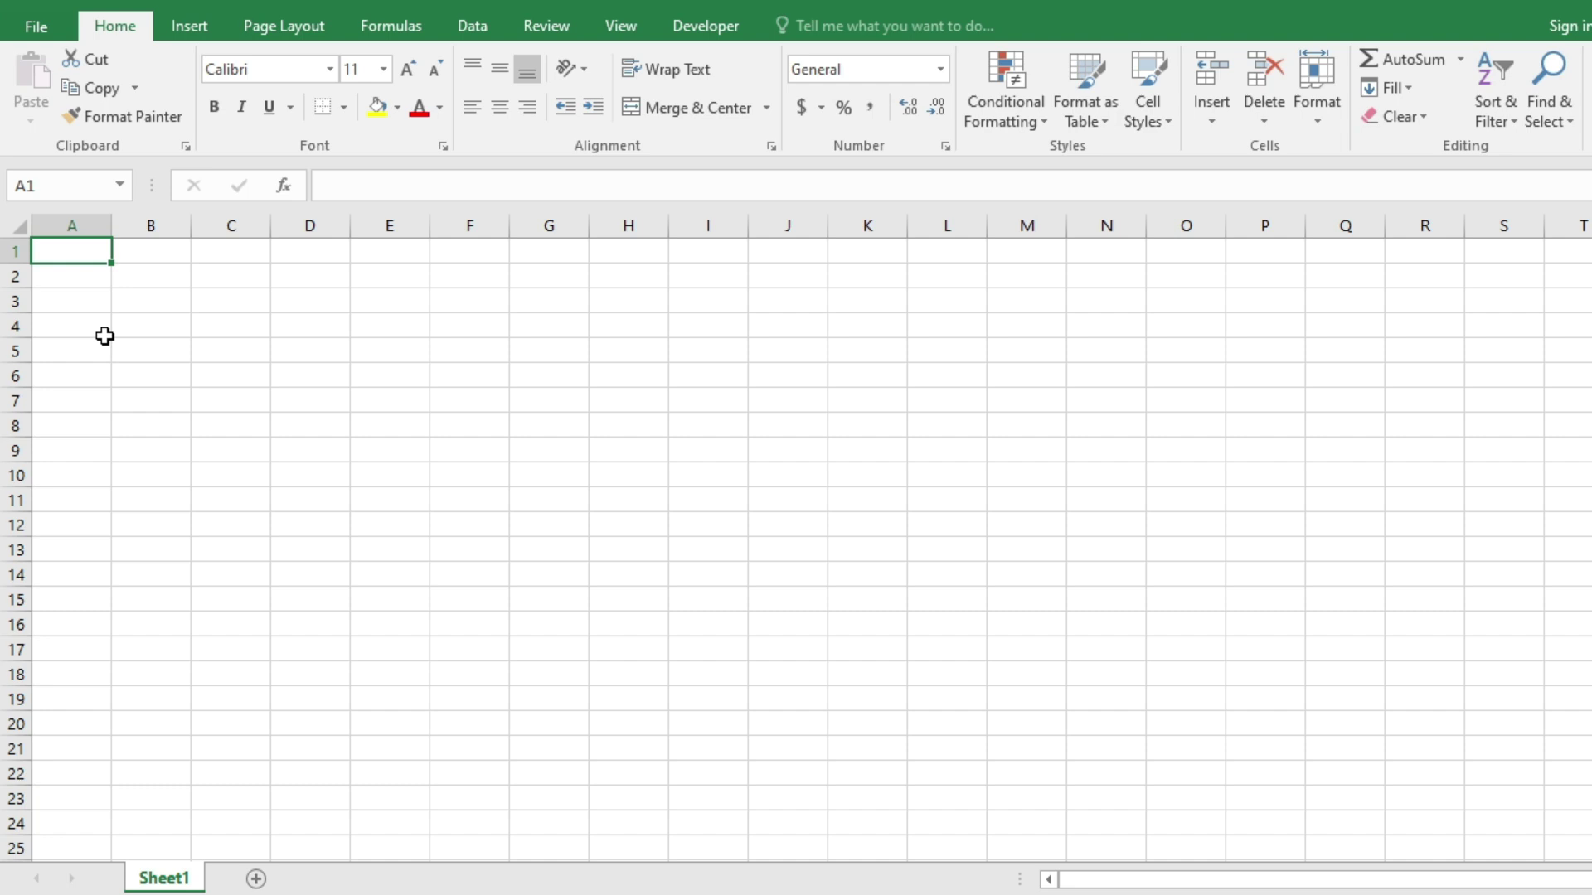
Step: Type the title INVENTORY MANAGEMENT SYSTEM and row 3 headers S.No, Date, Name of Item, Qty
text(INVENTORY MANAGEMENT SYSTEM)
key(Return)
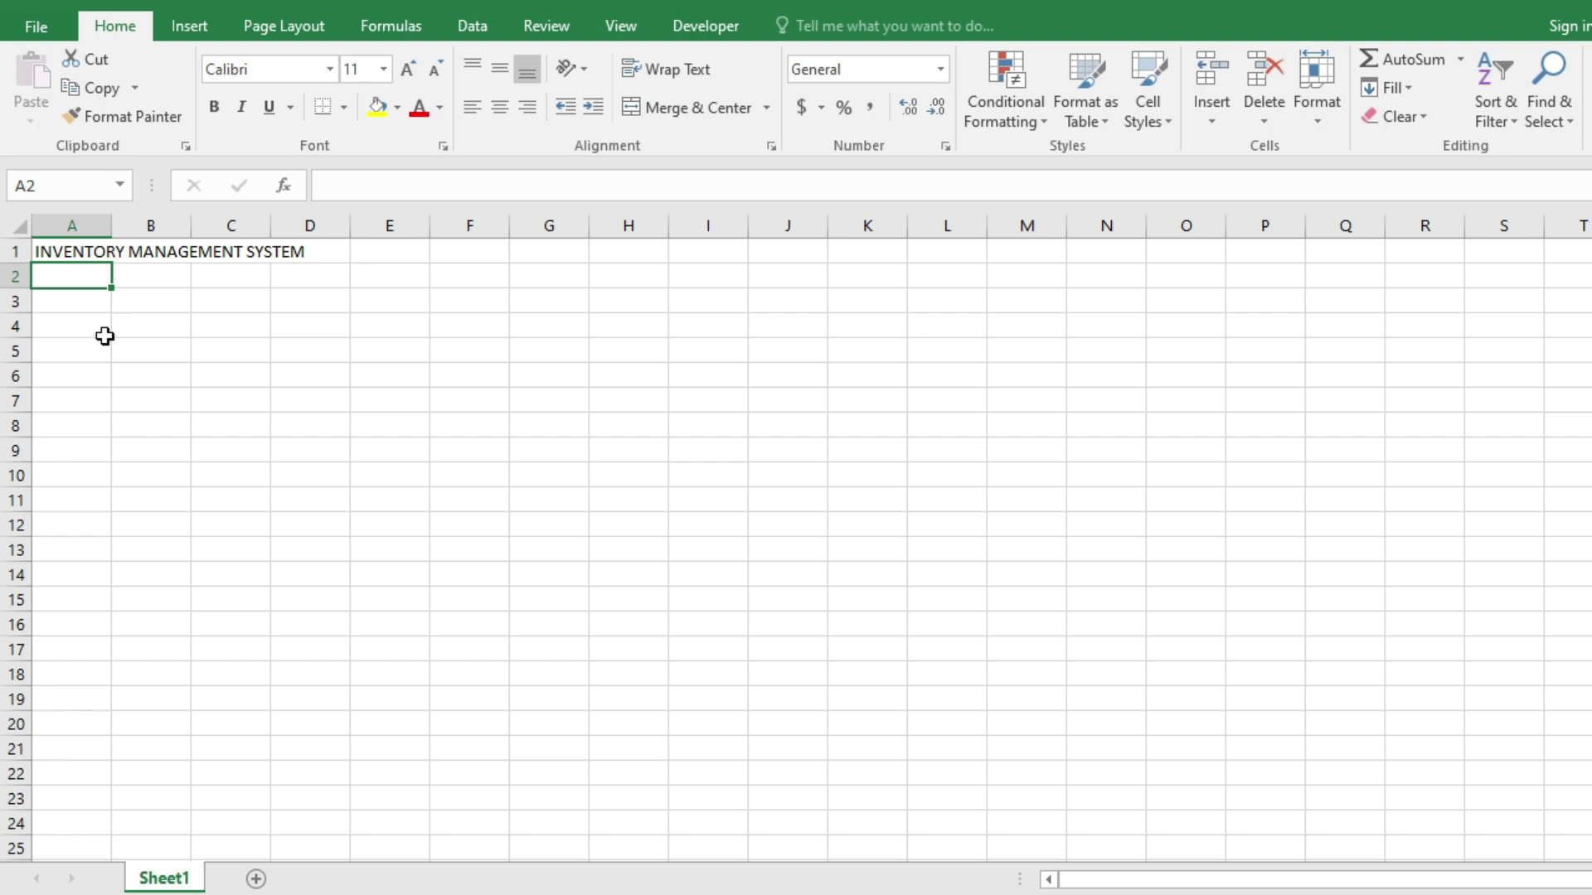
key(Return)
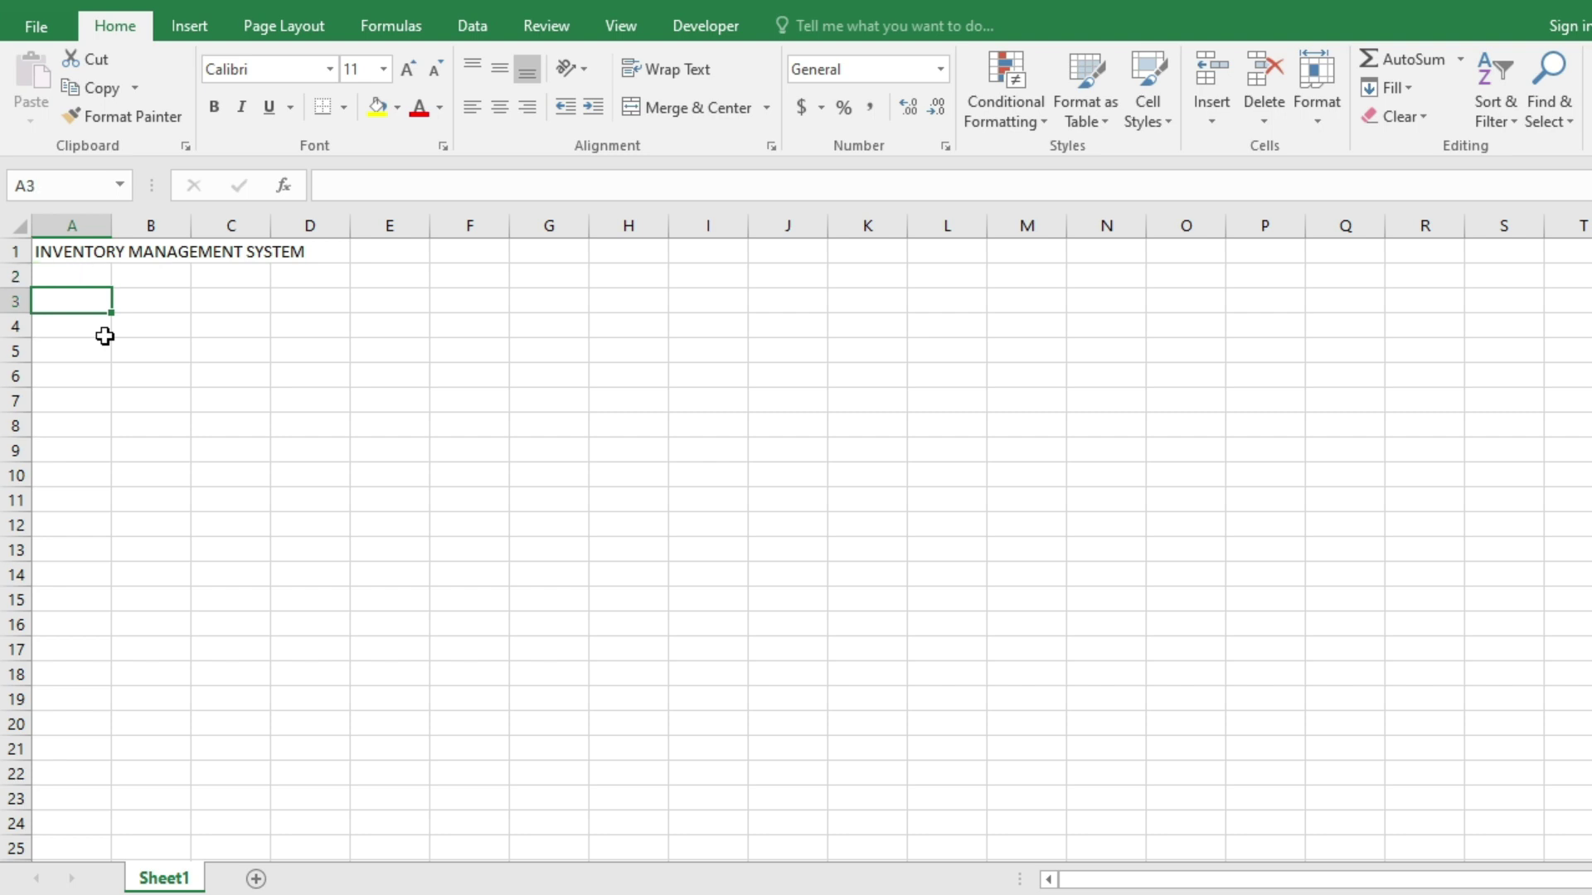
text(S.No)
key(Tab)
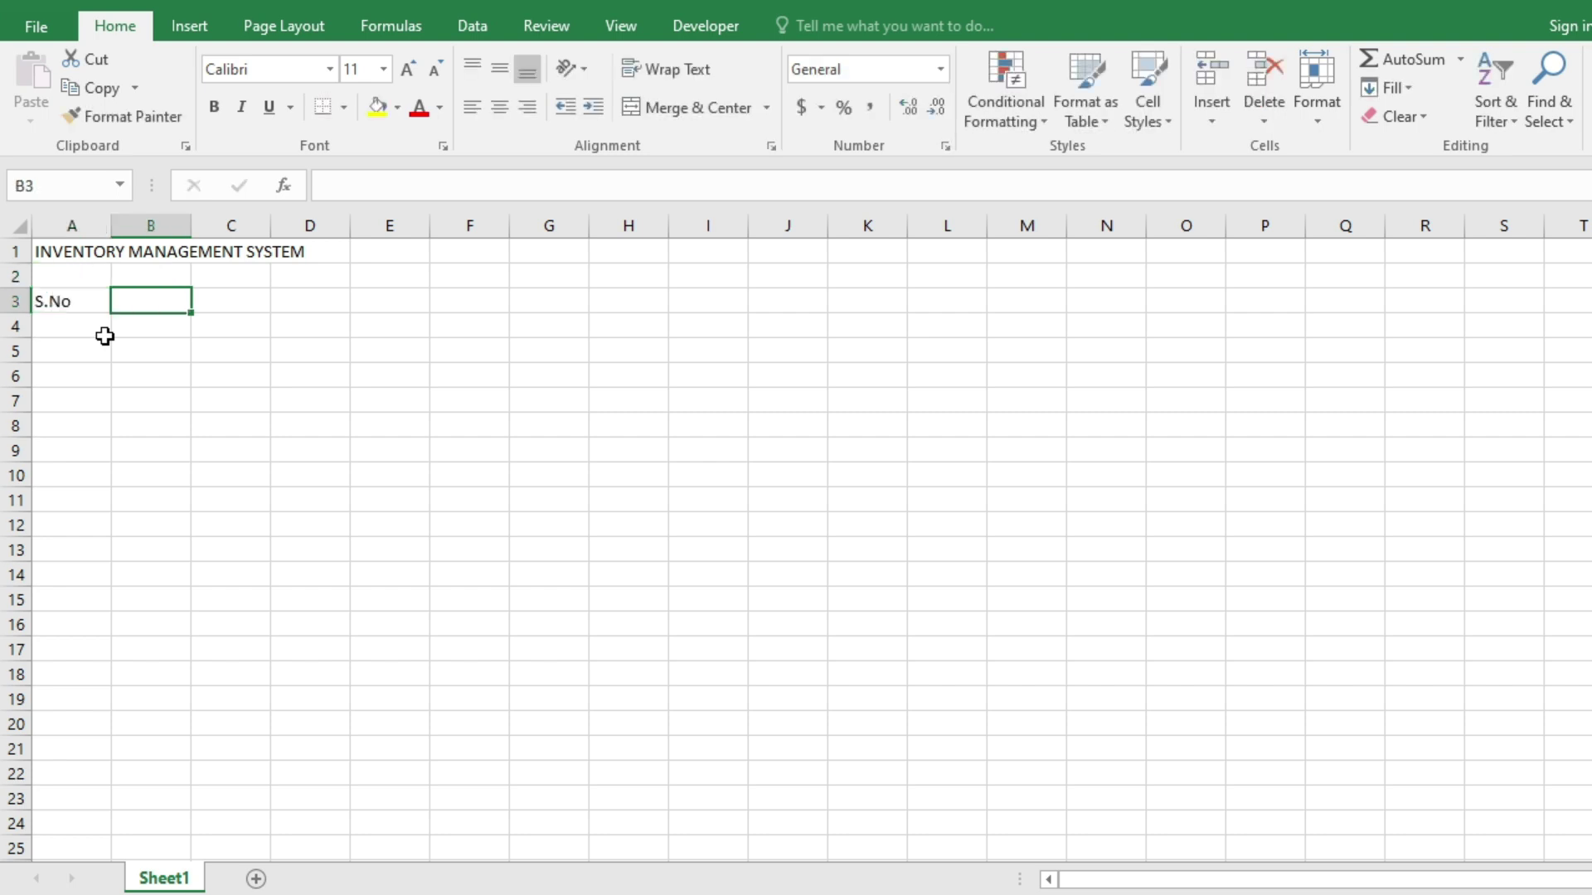
text(Date)
key(Tab)
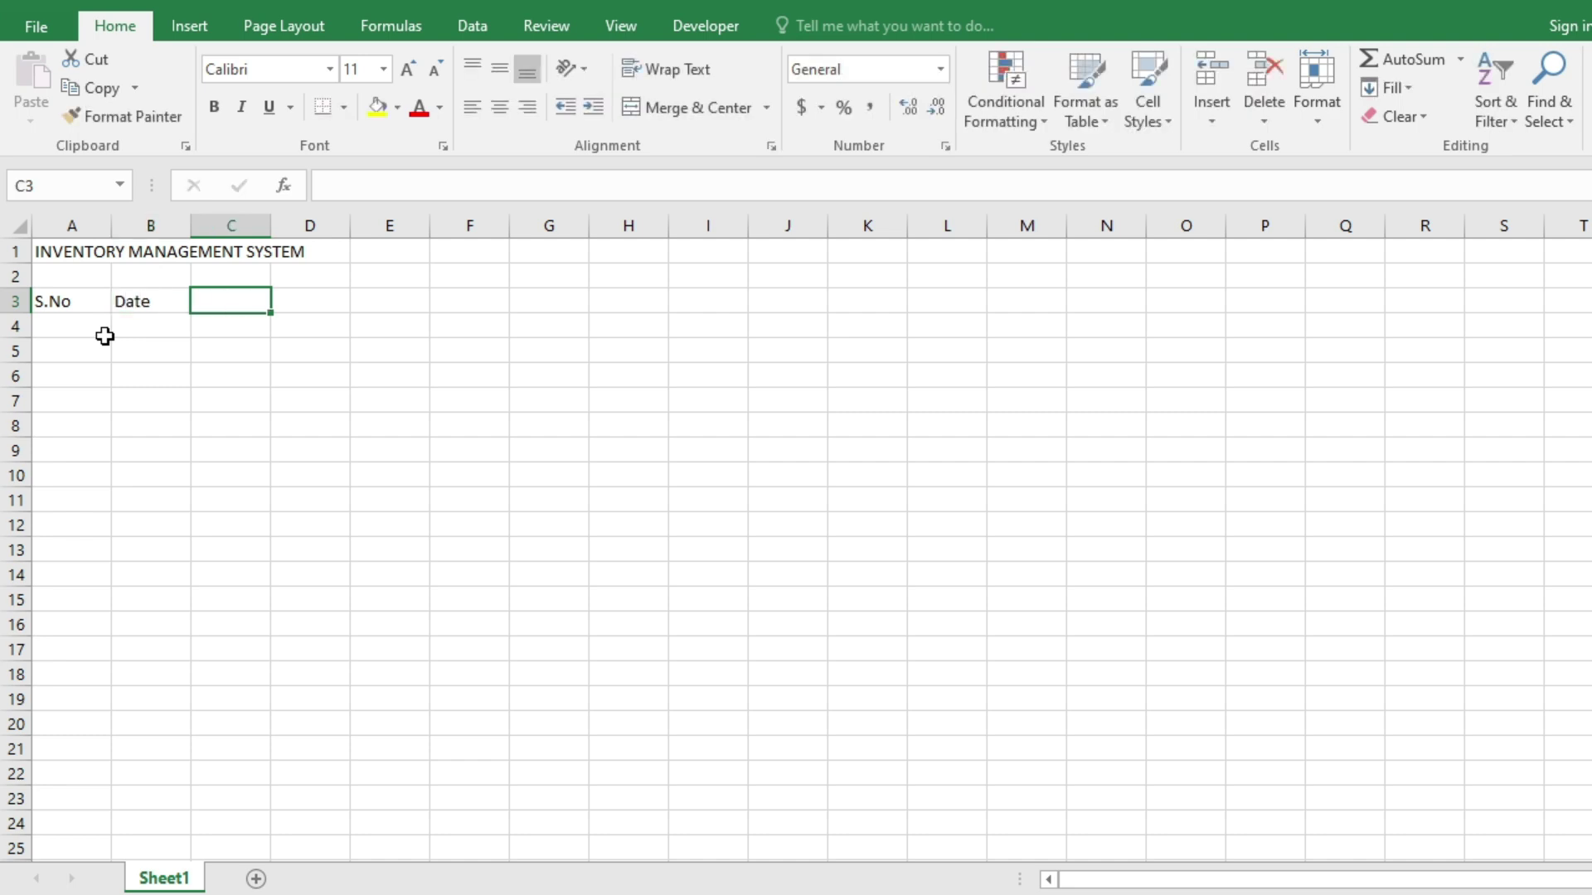
text(Name of Item)
key(Tab)
text(Q)
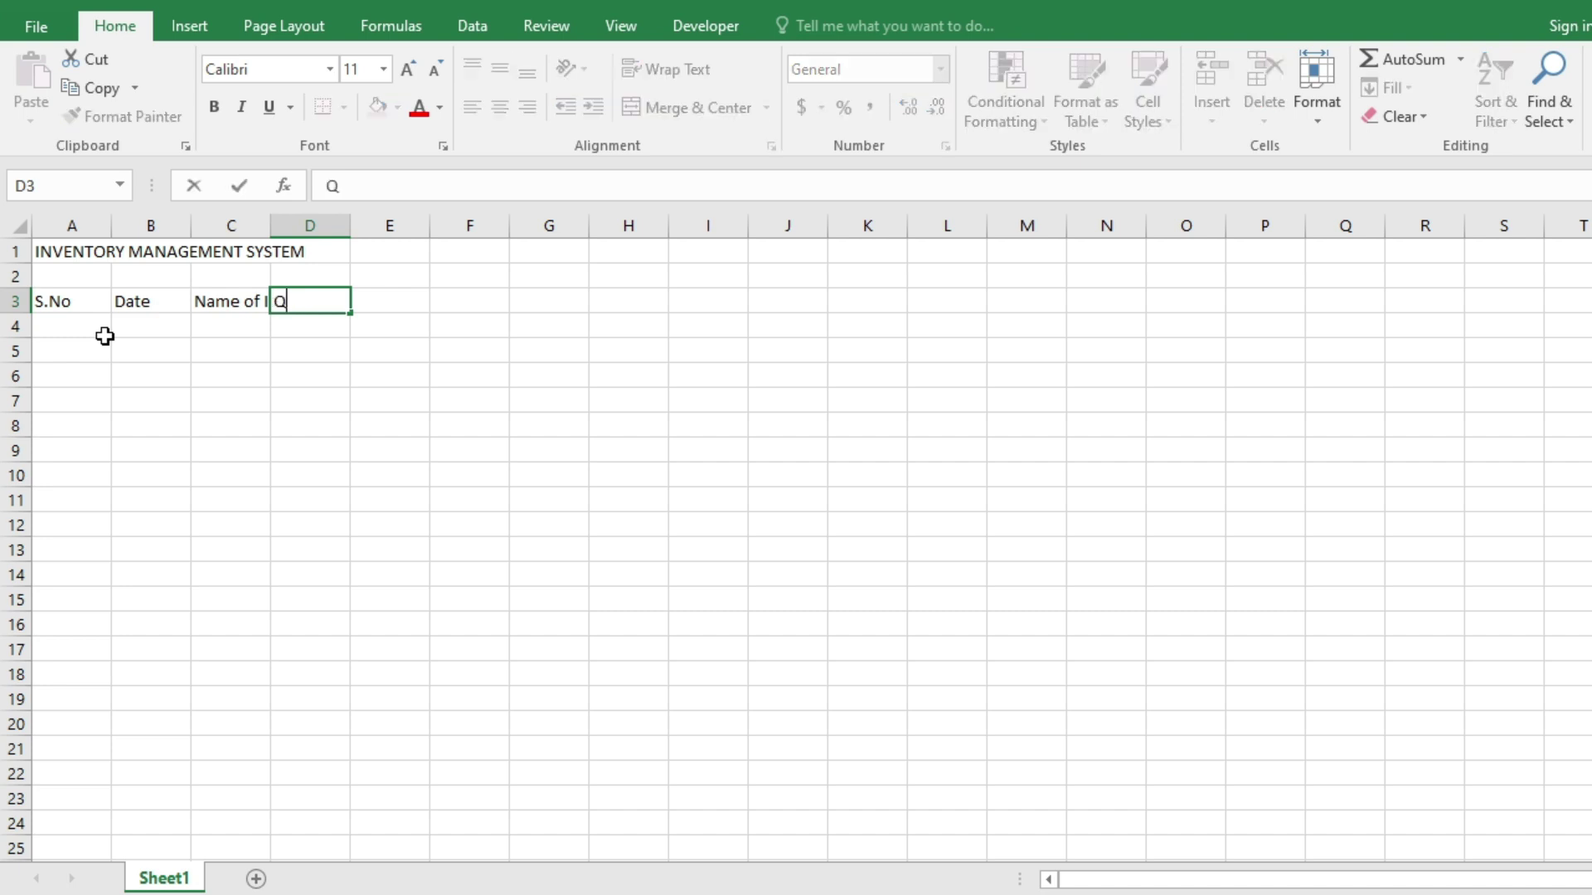
text(ty)
Step: Copy the four headers into E3 and I3 for the Sale and Net Stock tables
drag(99, 302, 346, 301)
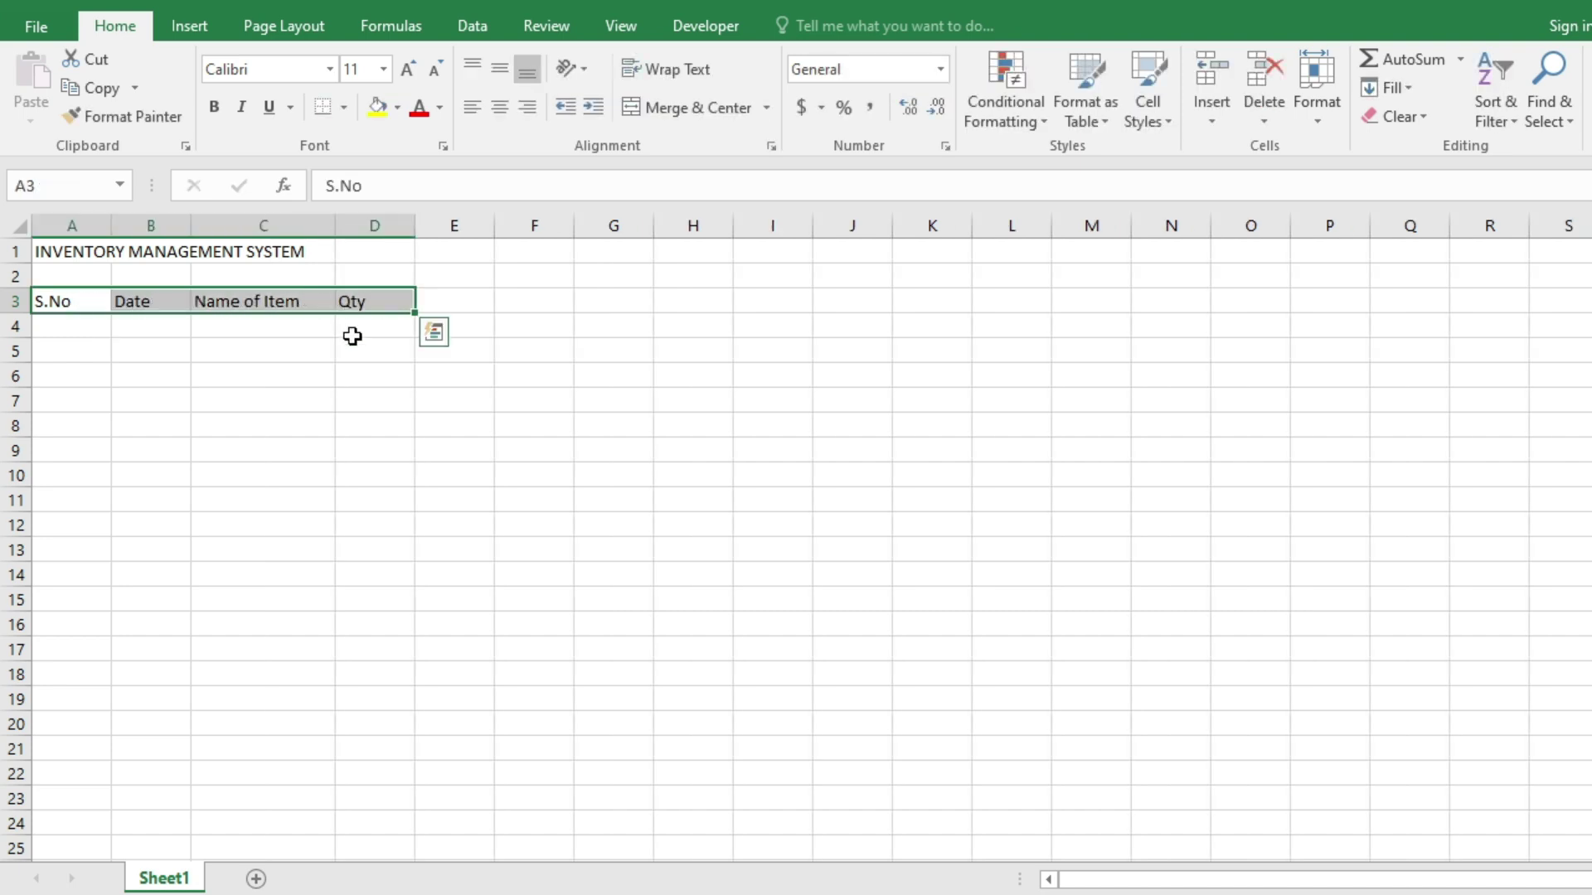
key(ctrl+c)
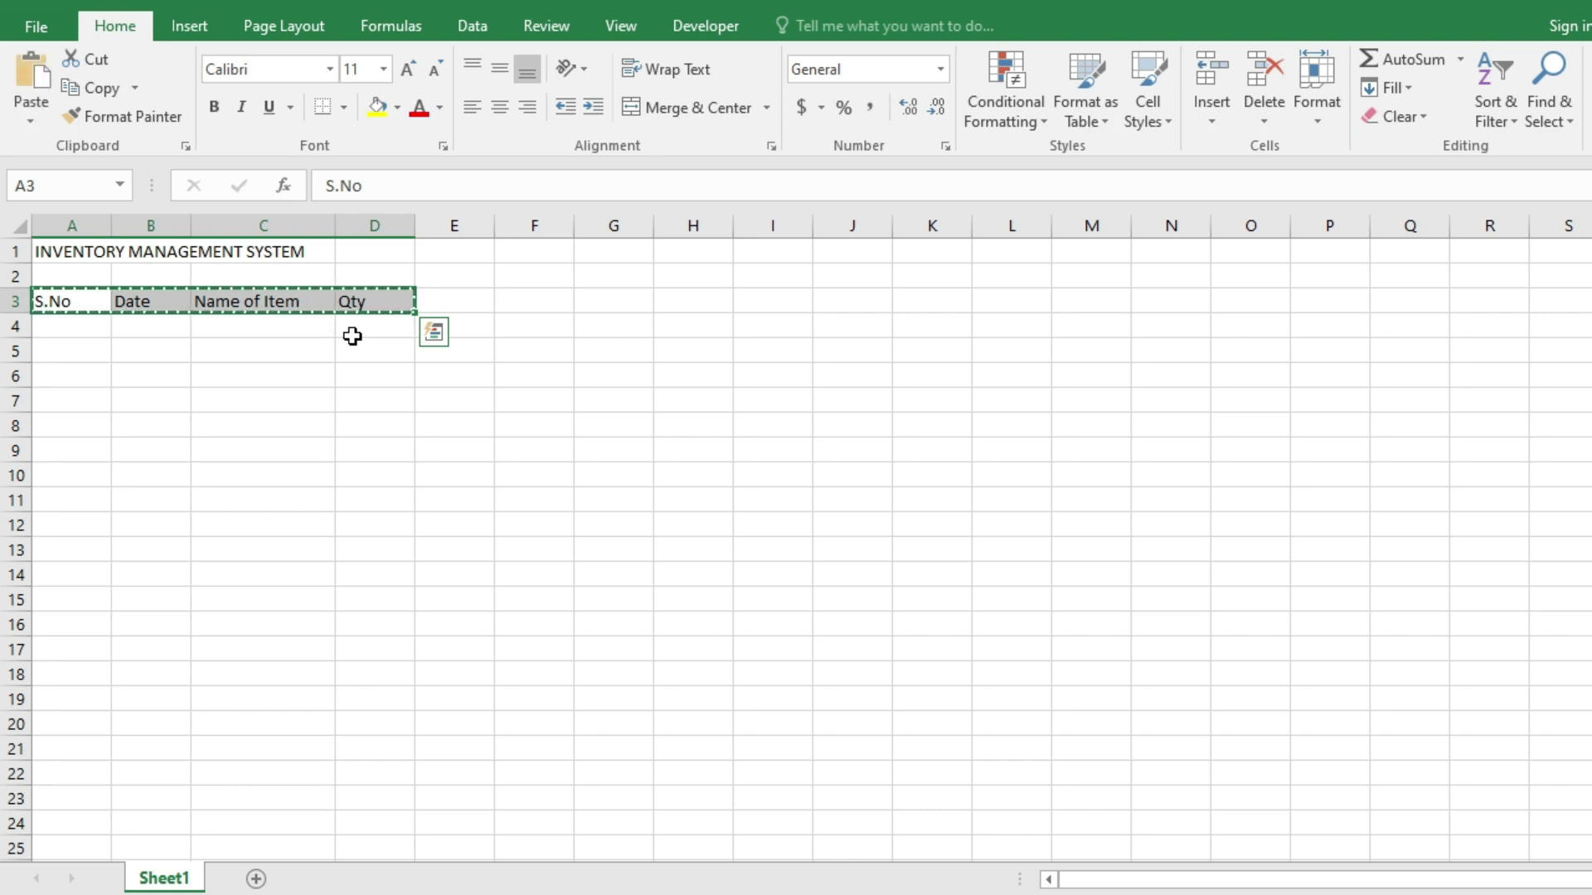
click(455, 299)
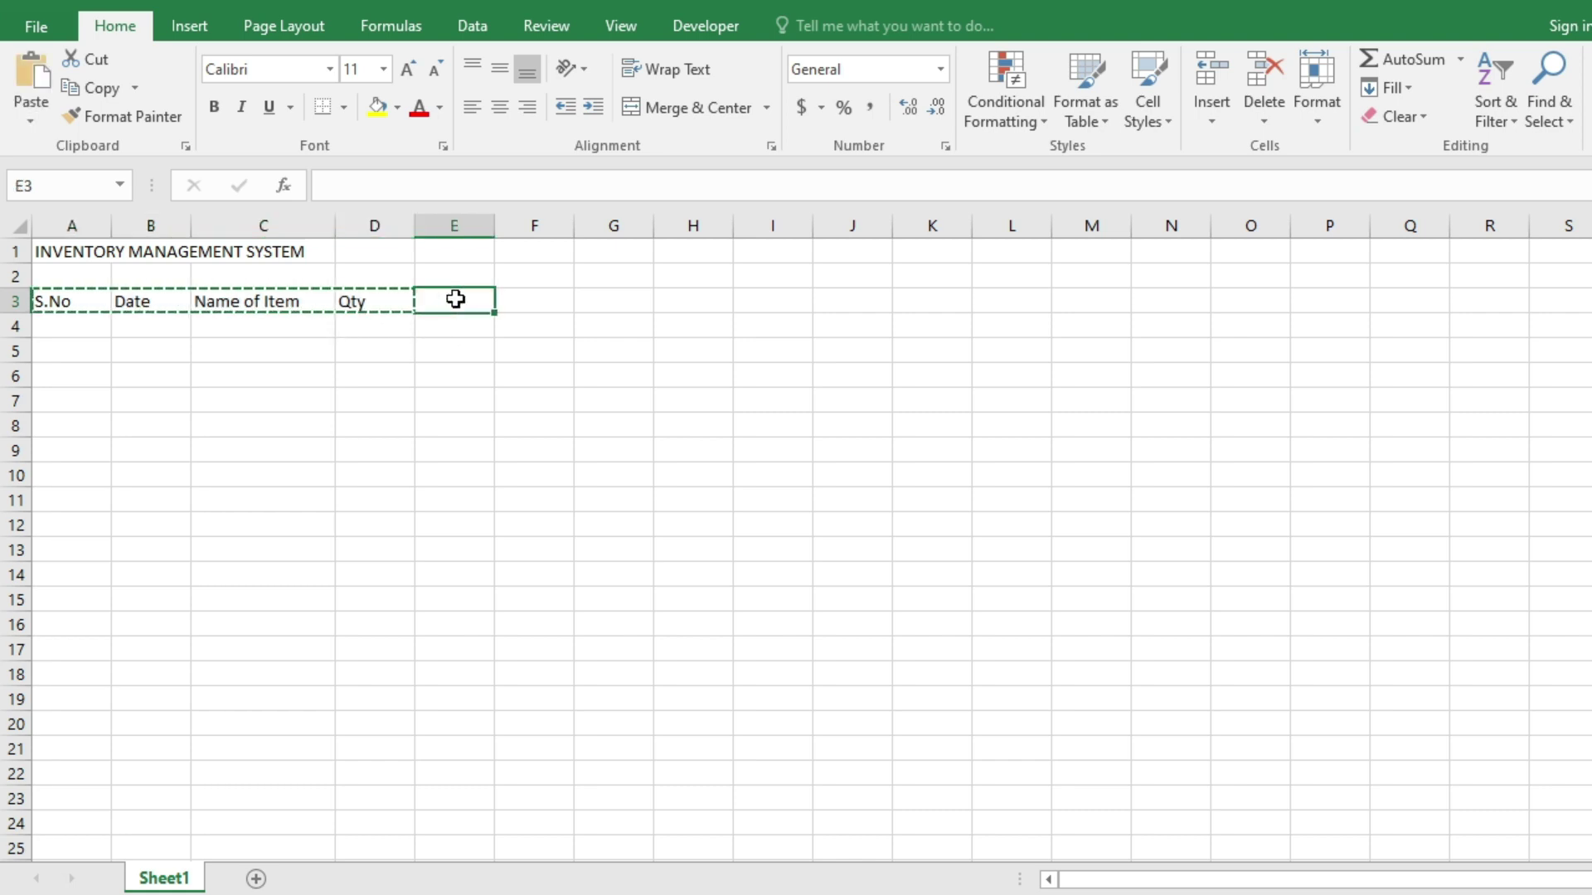
key(ctrl+v)
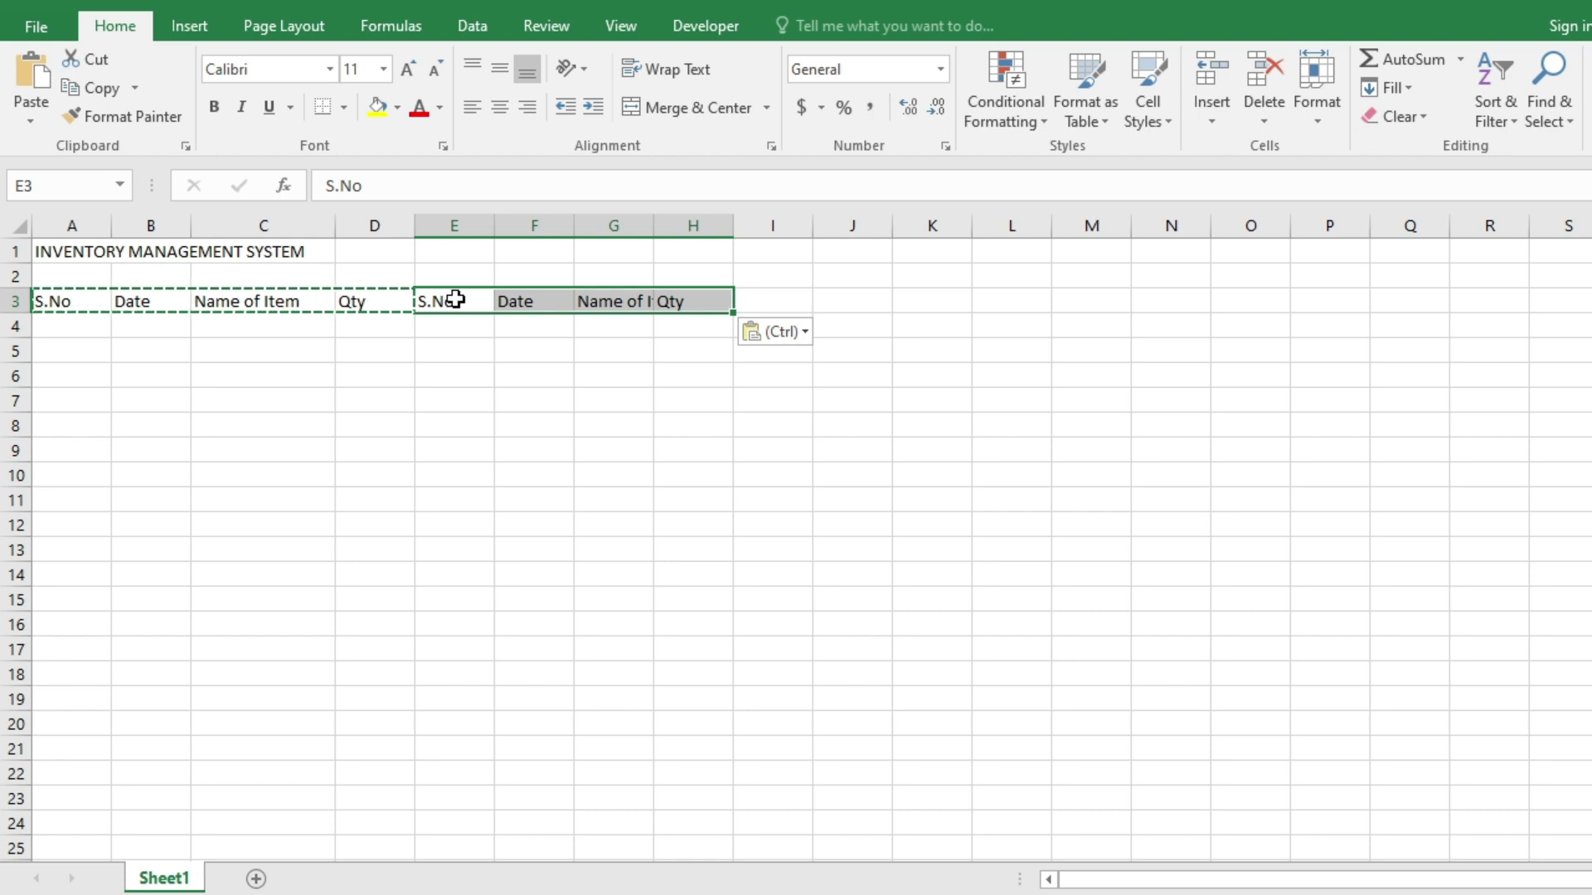
click(789, 299)
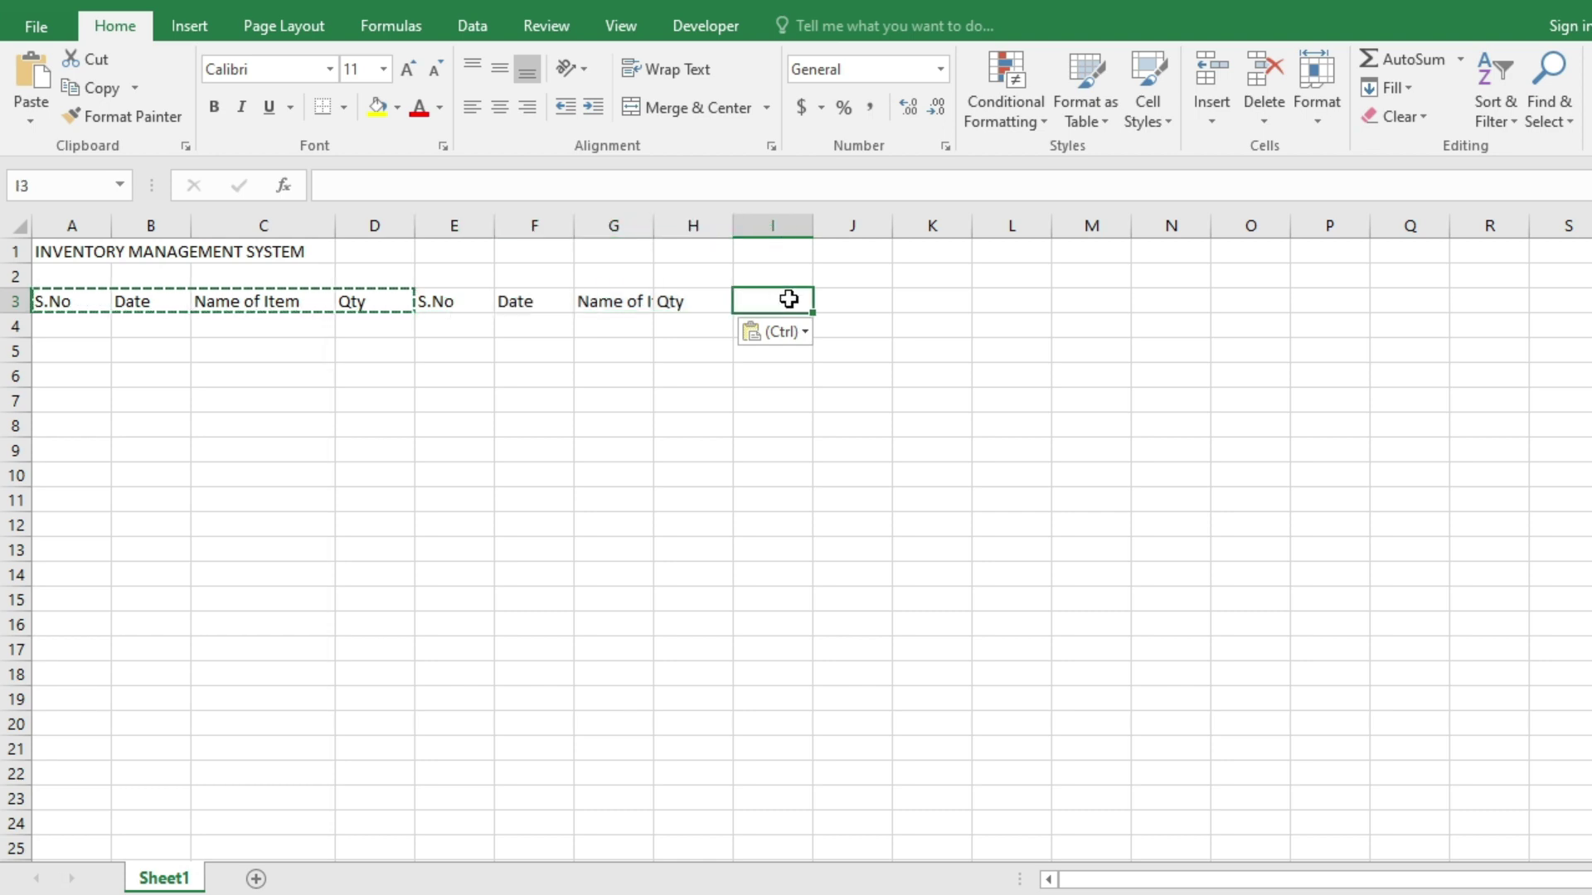
key(ctrl+v)
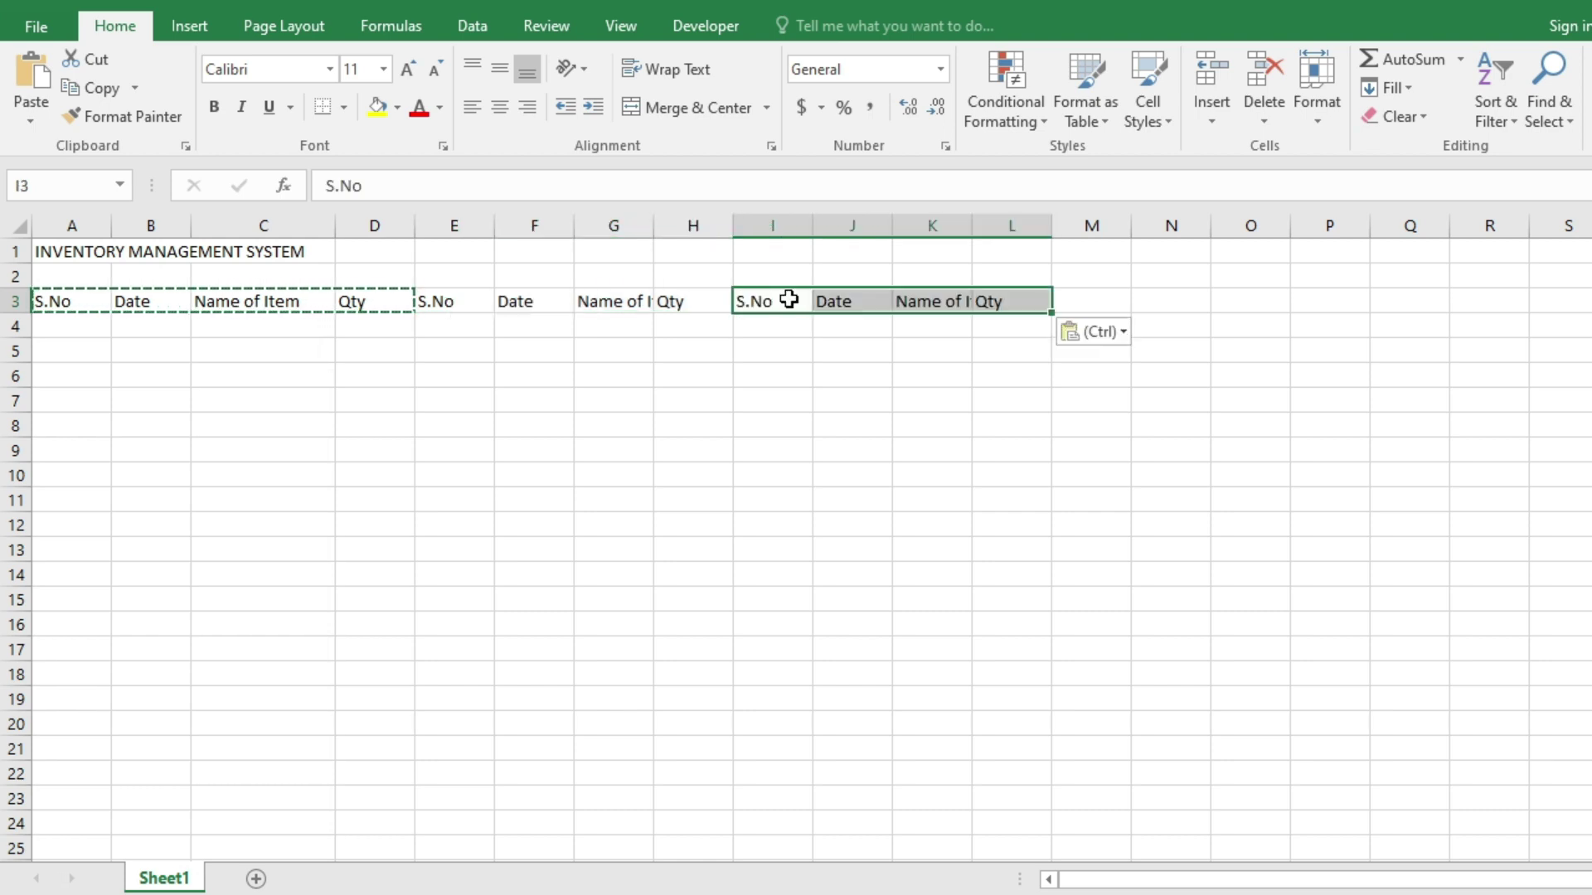
click(870, 399)
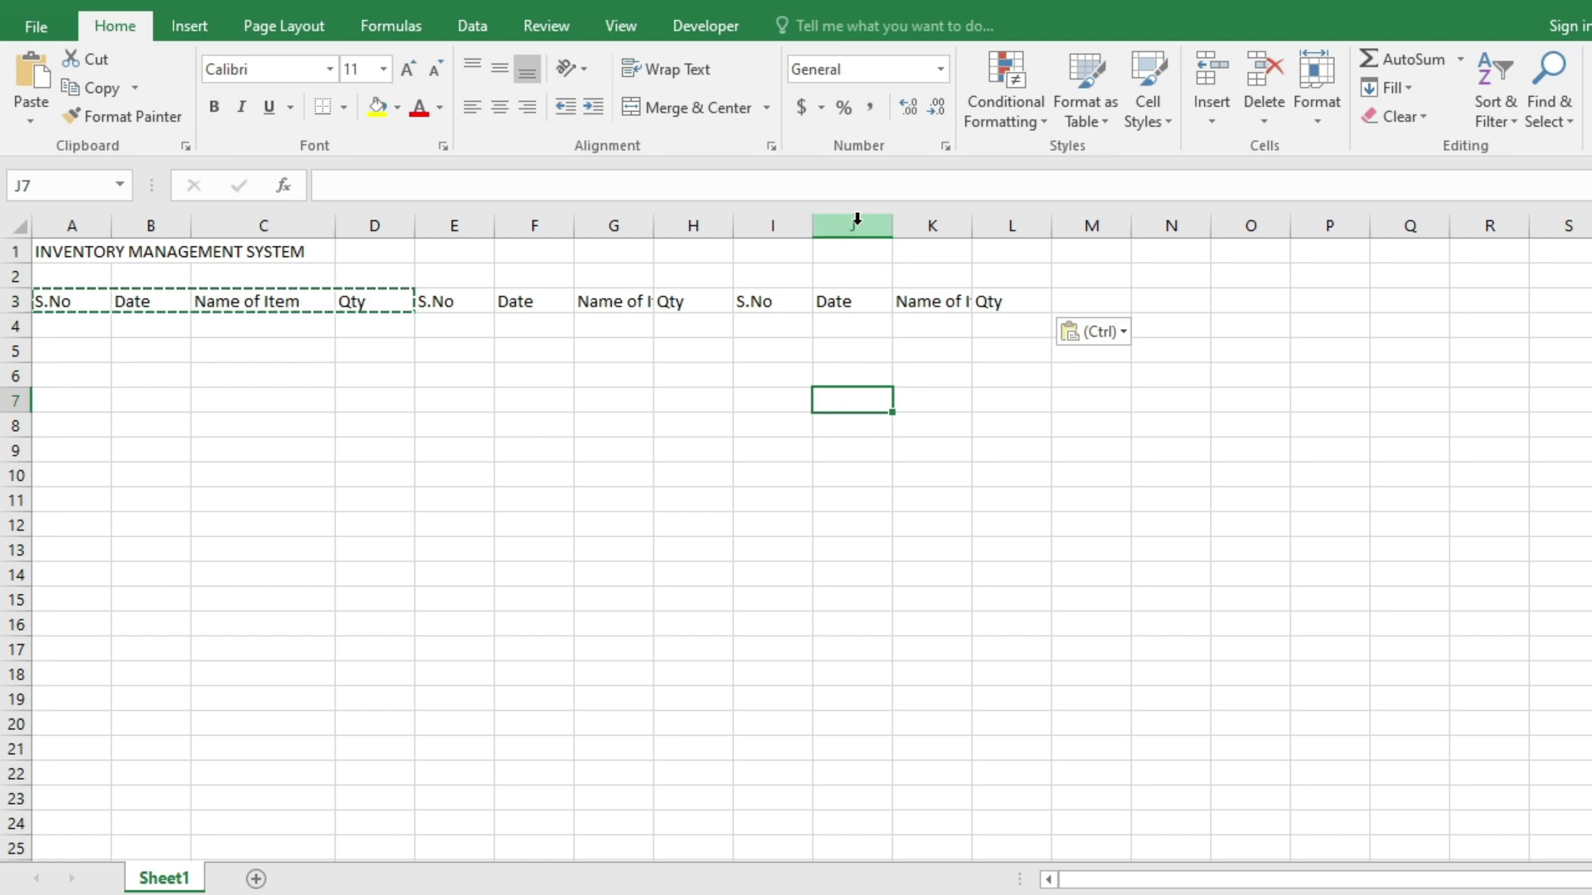
Step: Delete the Date column J and autofit columns G and J to Name of Item
right_click(858, 219)
click(919, 428)
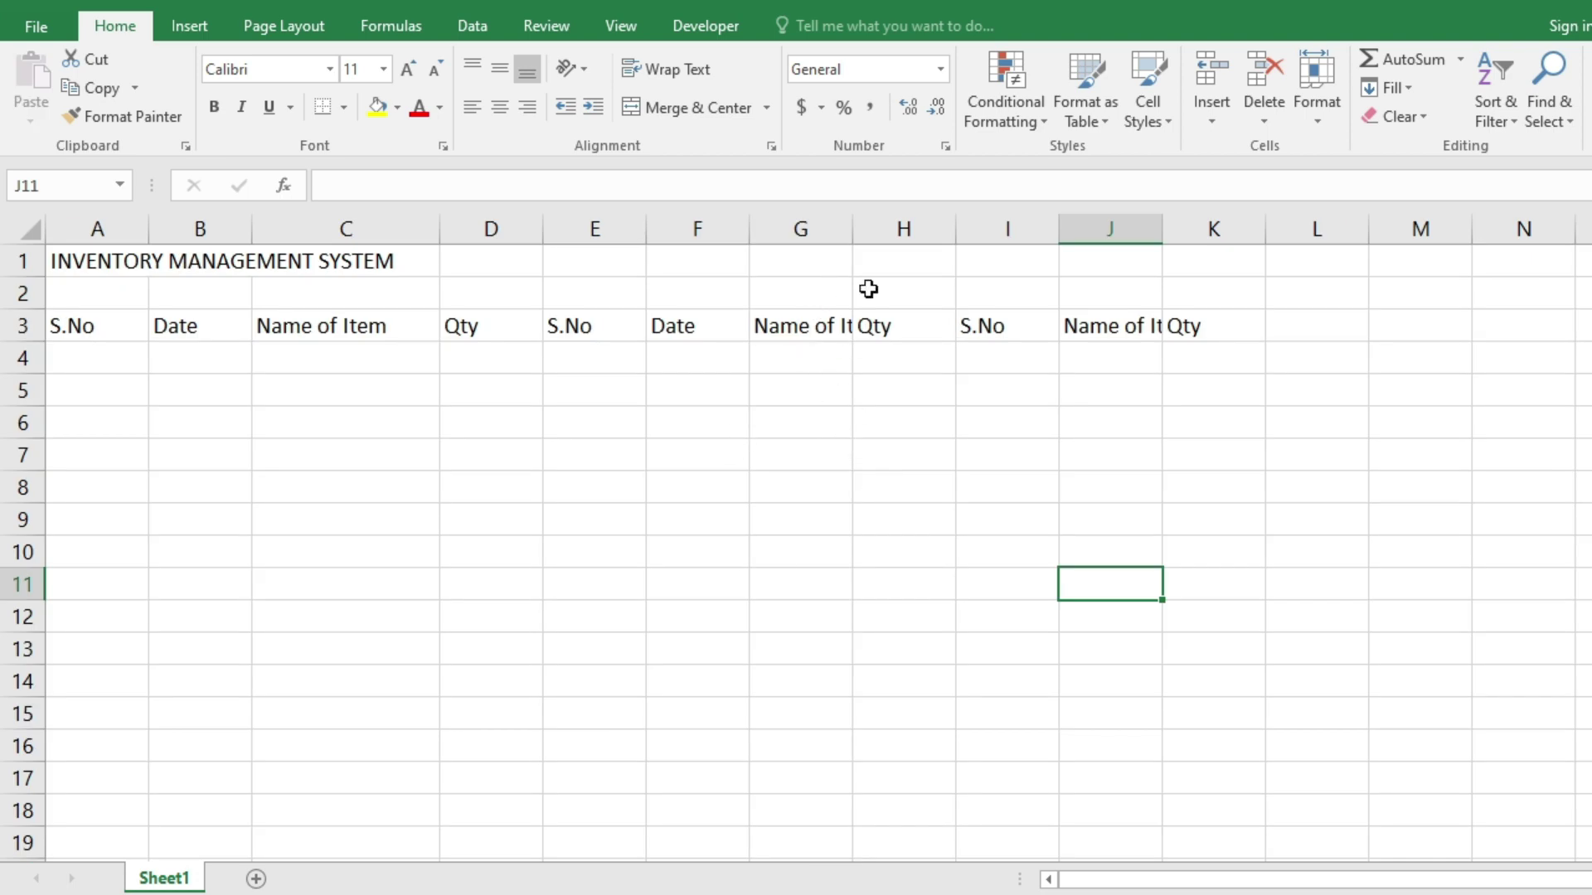
double_click(855, 232)
double_click(1209, 230)
Step: Add the headers Balance in L3 and Remark in M3
click(1418, 327)
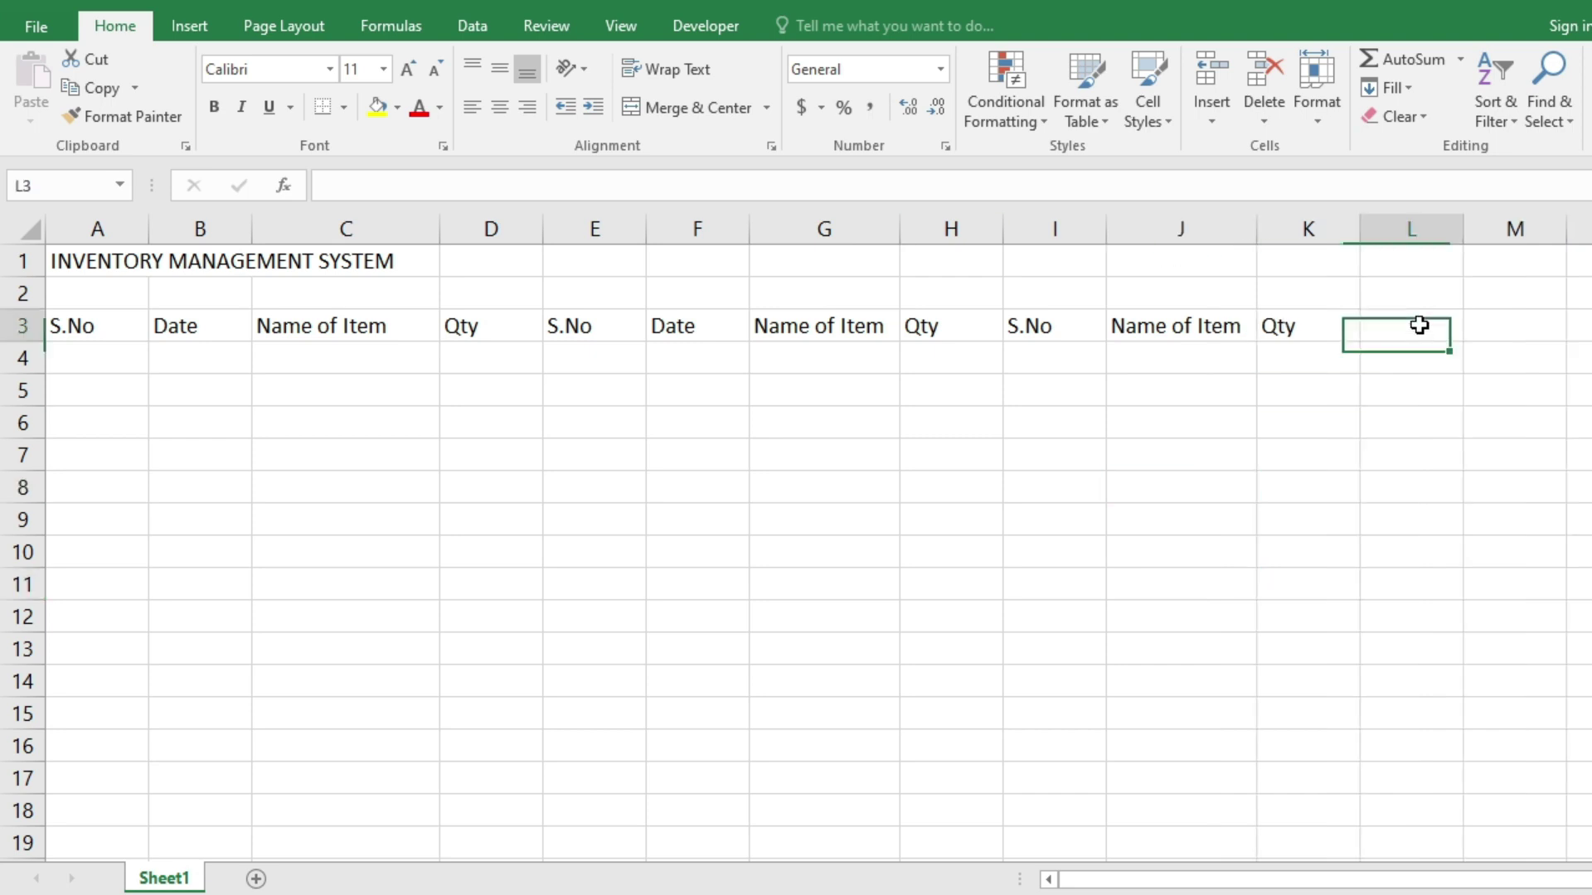
text(Balance)
key(Tab)
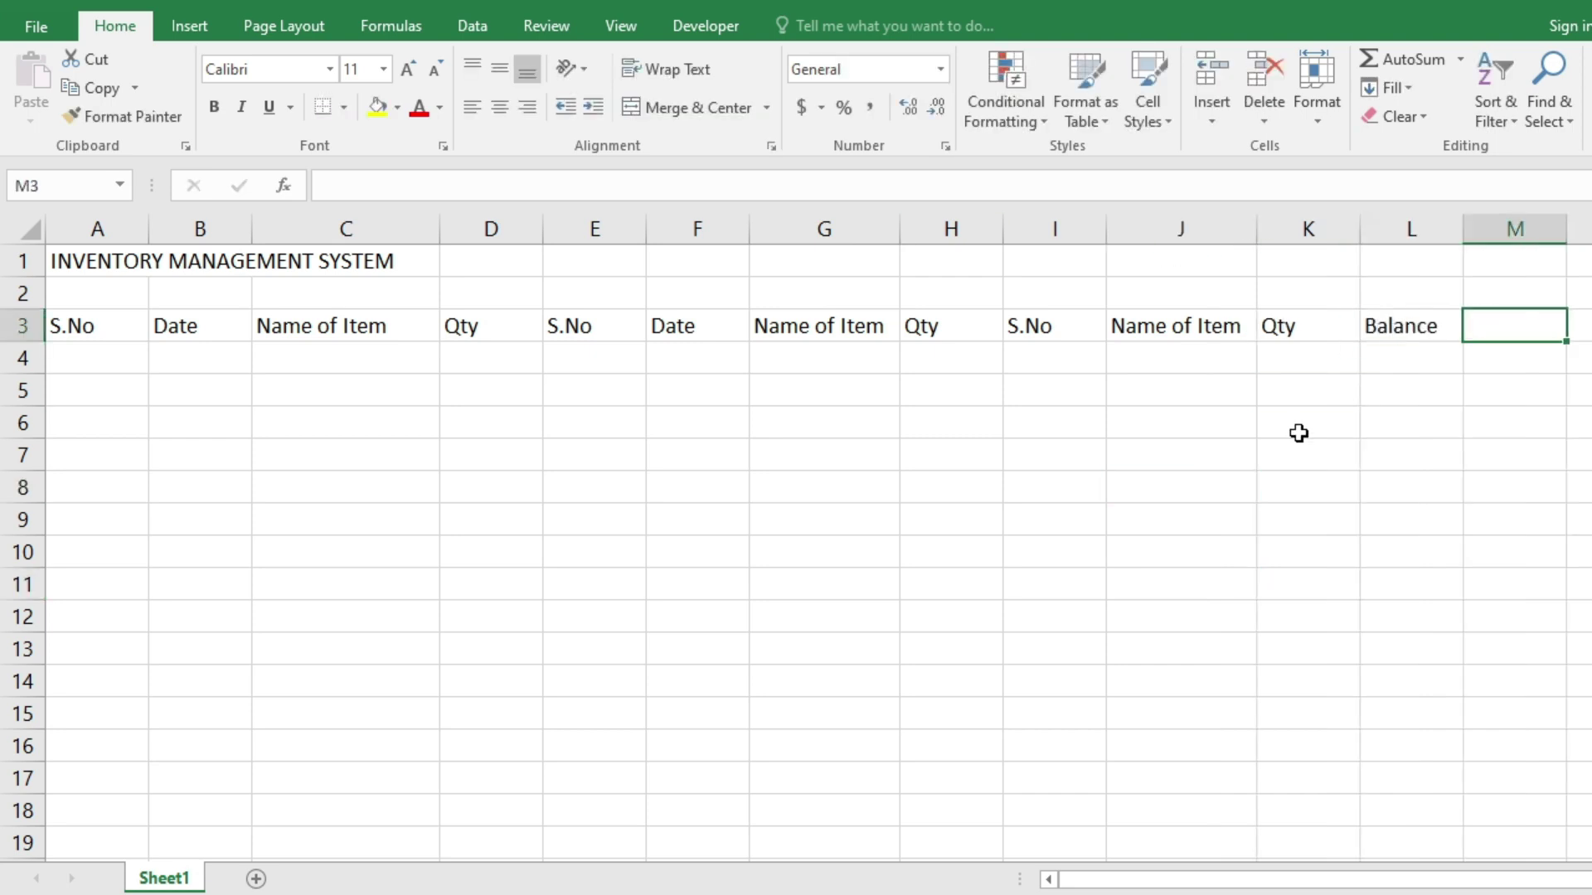
text(Remark)
key(Return)
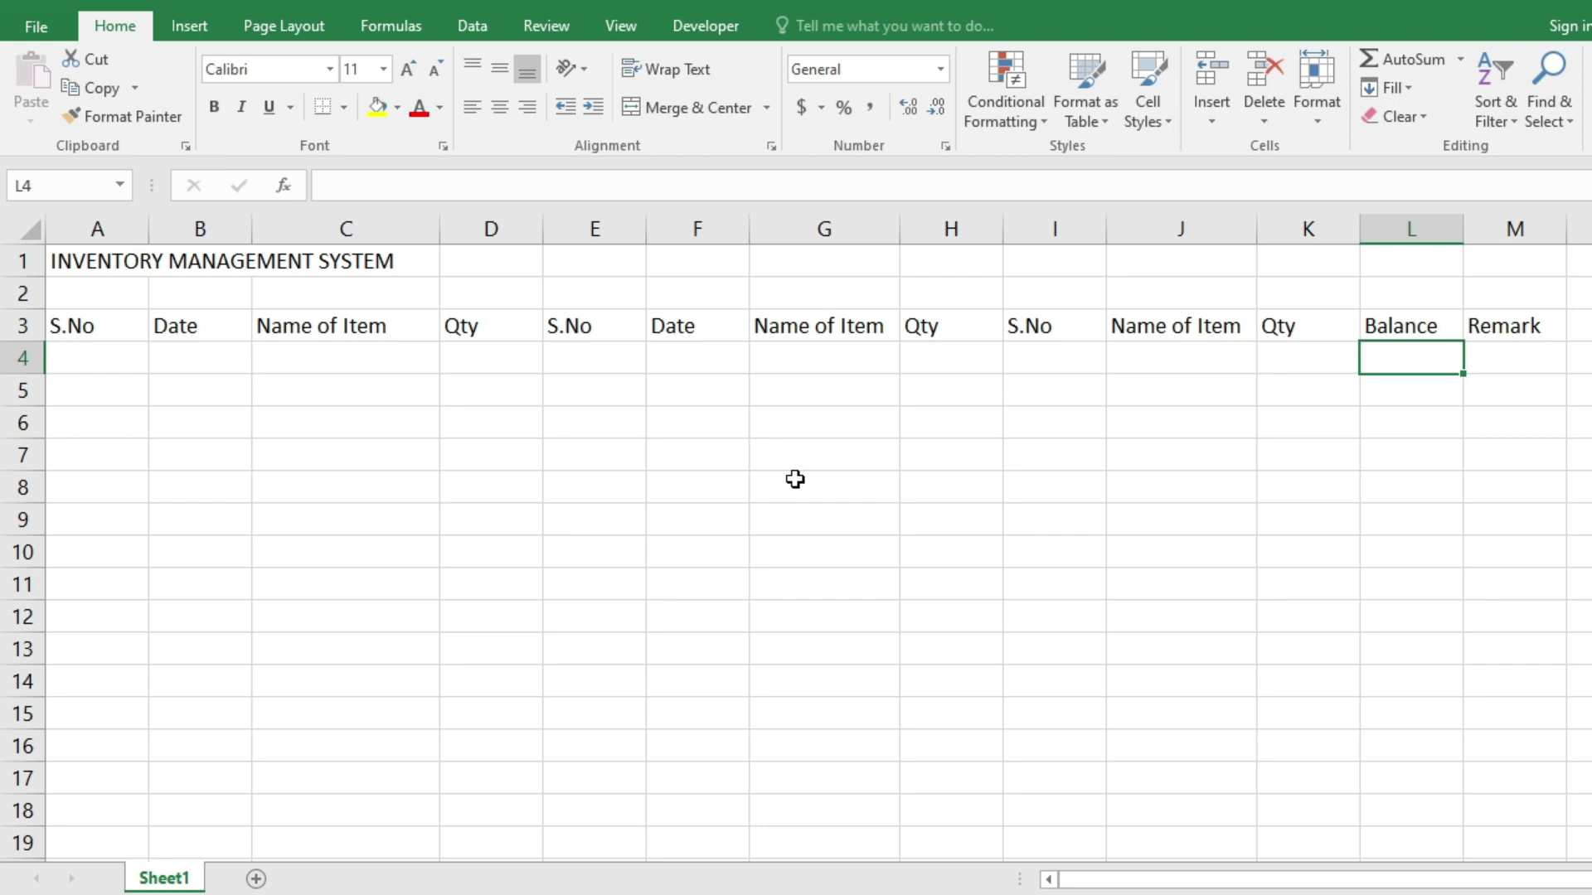
click(265, 390)
Step: Merge and centre A2:D2 titled Purchase and E2:H2 titled Sale
drag(94, 295, 462, 292)
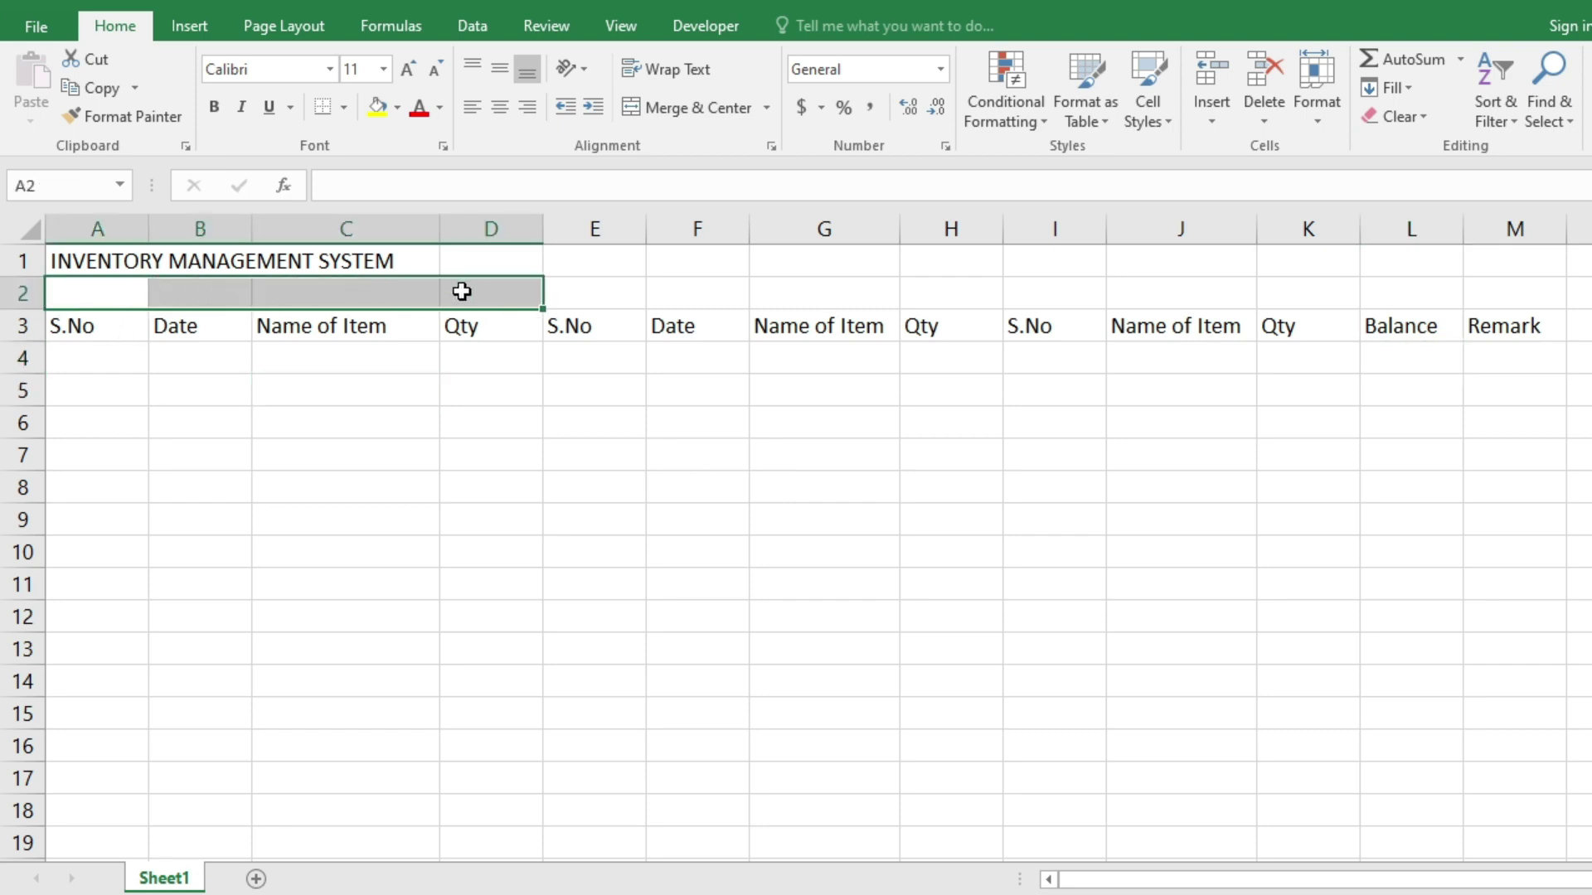
click(685, 107)
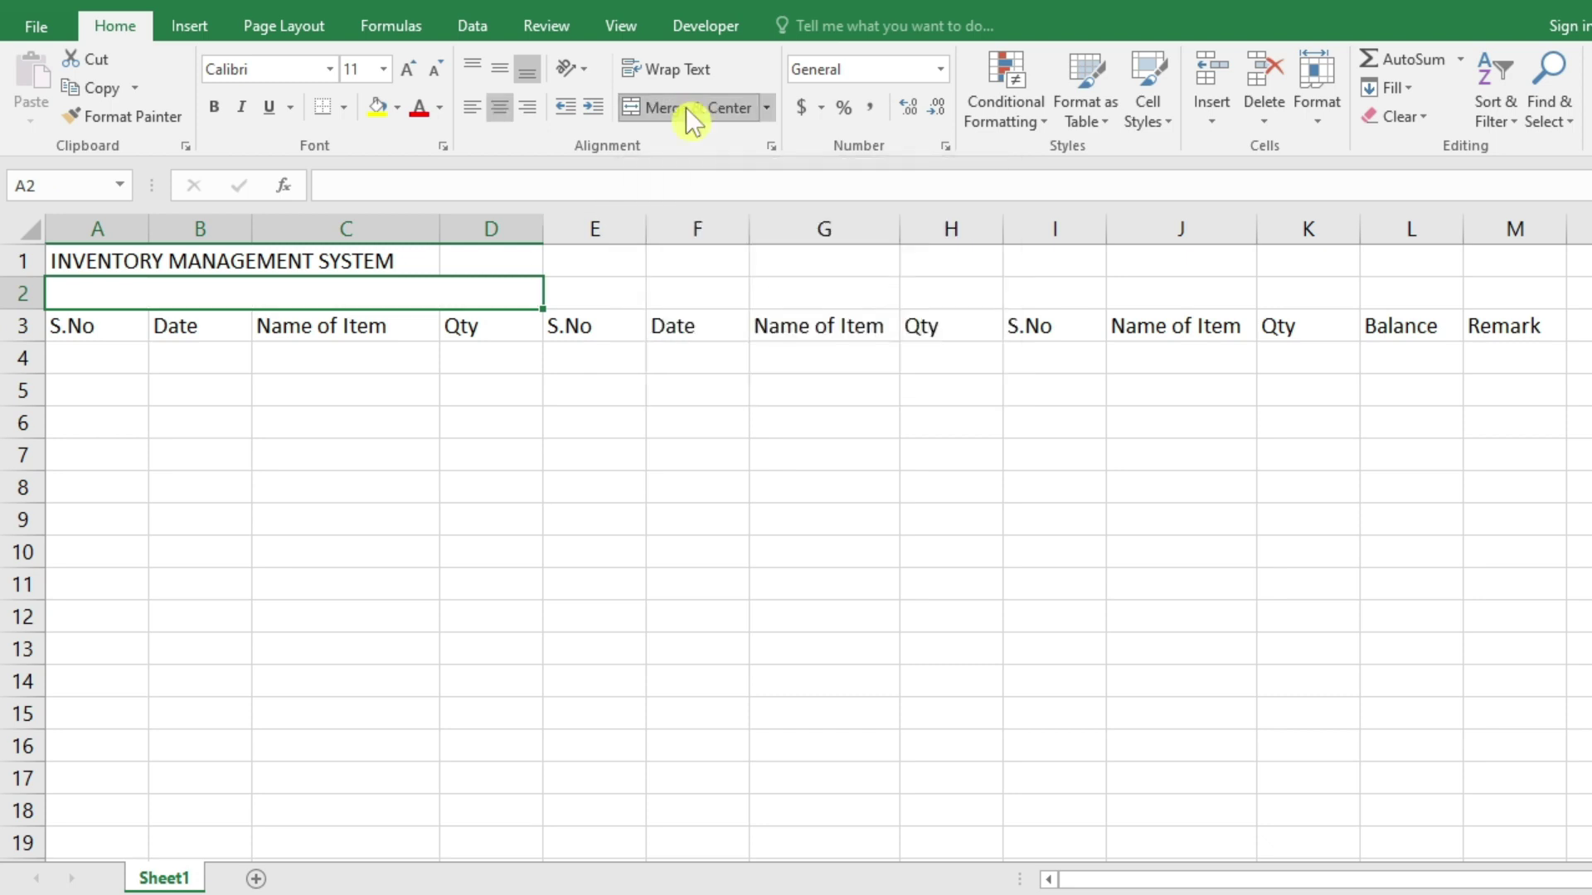
text(Pu)
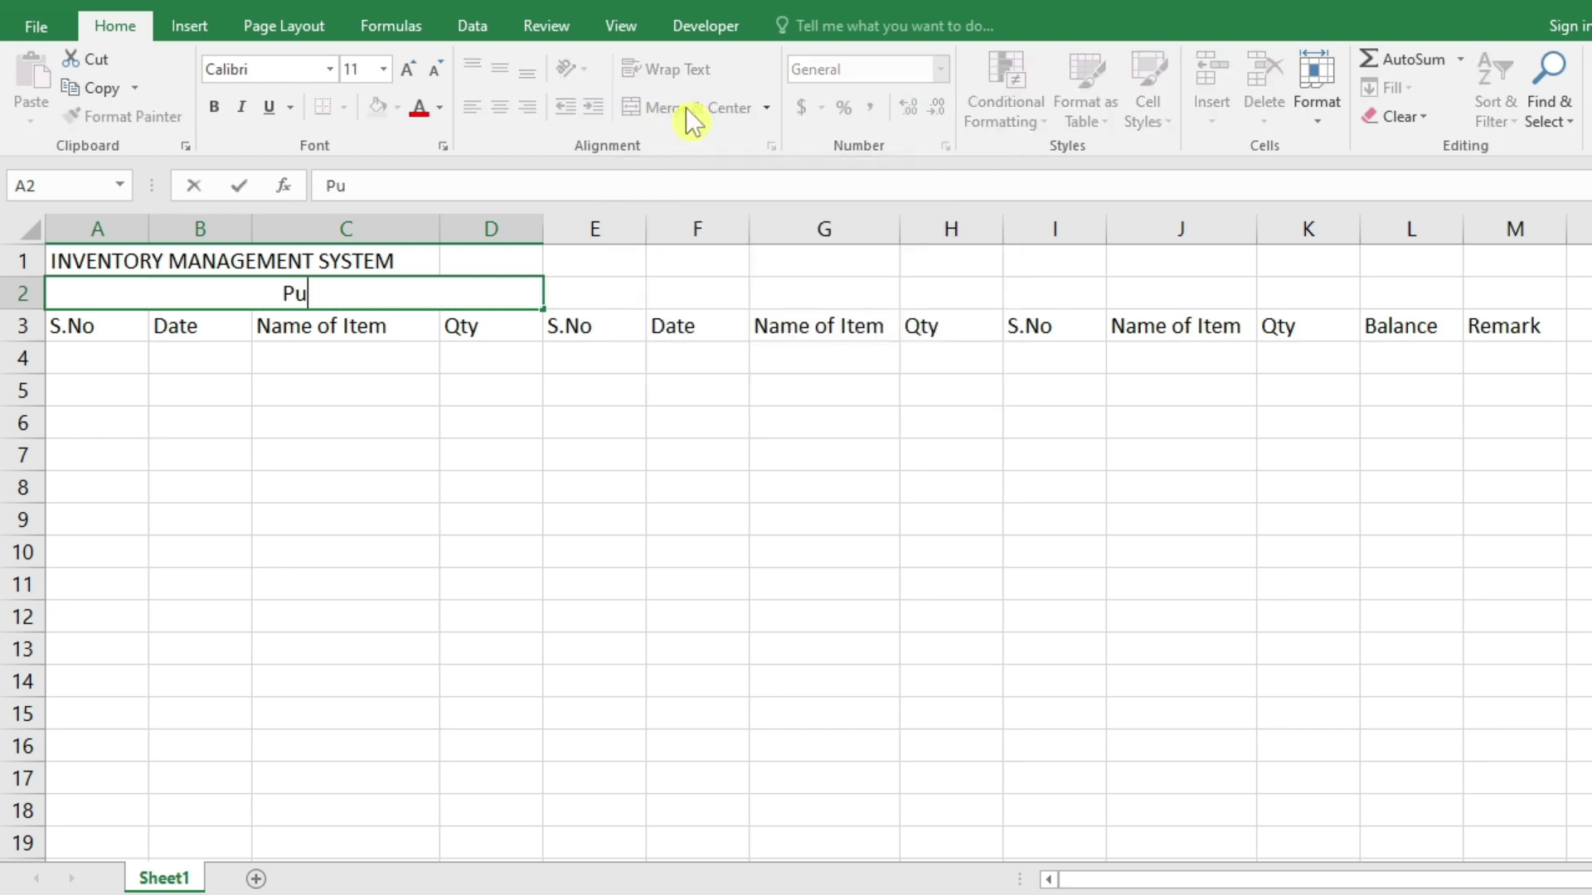
text(rchase)
key(Tab)
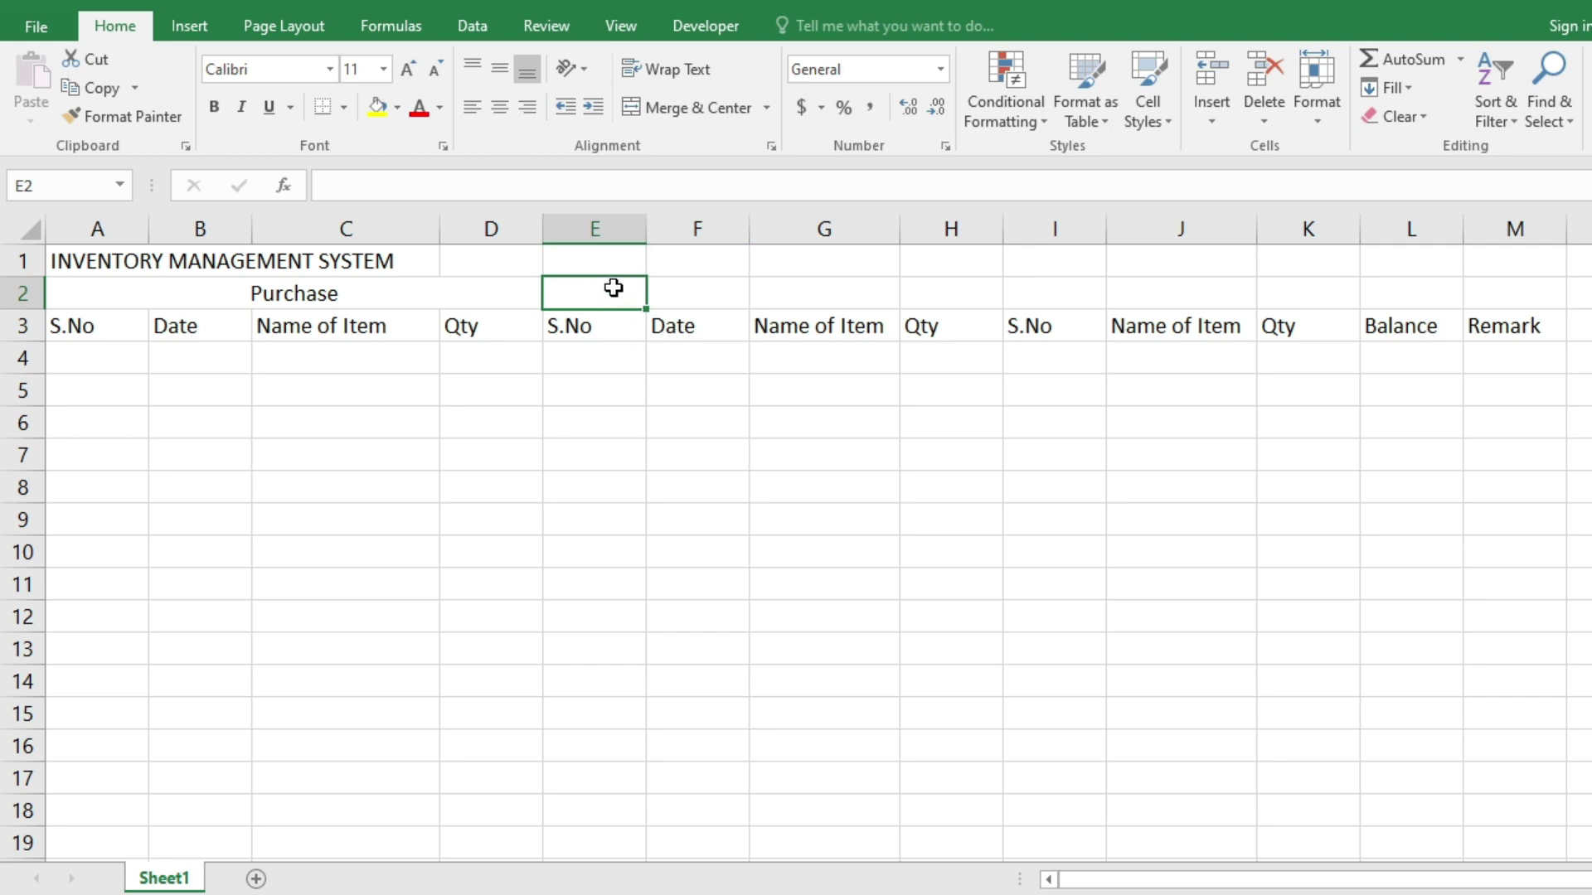
drag(605, 288, 907, 302)
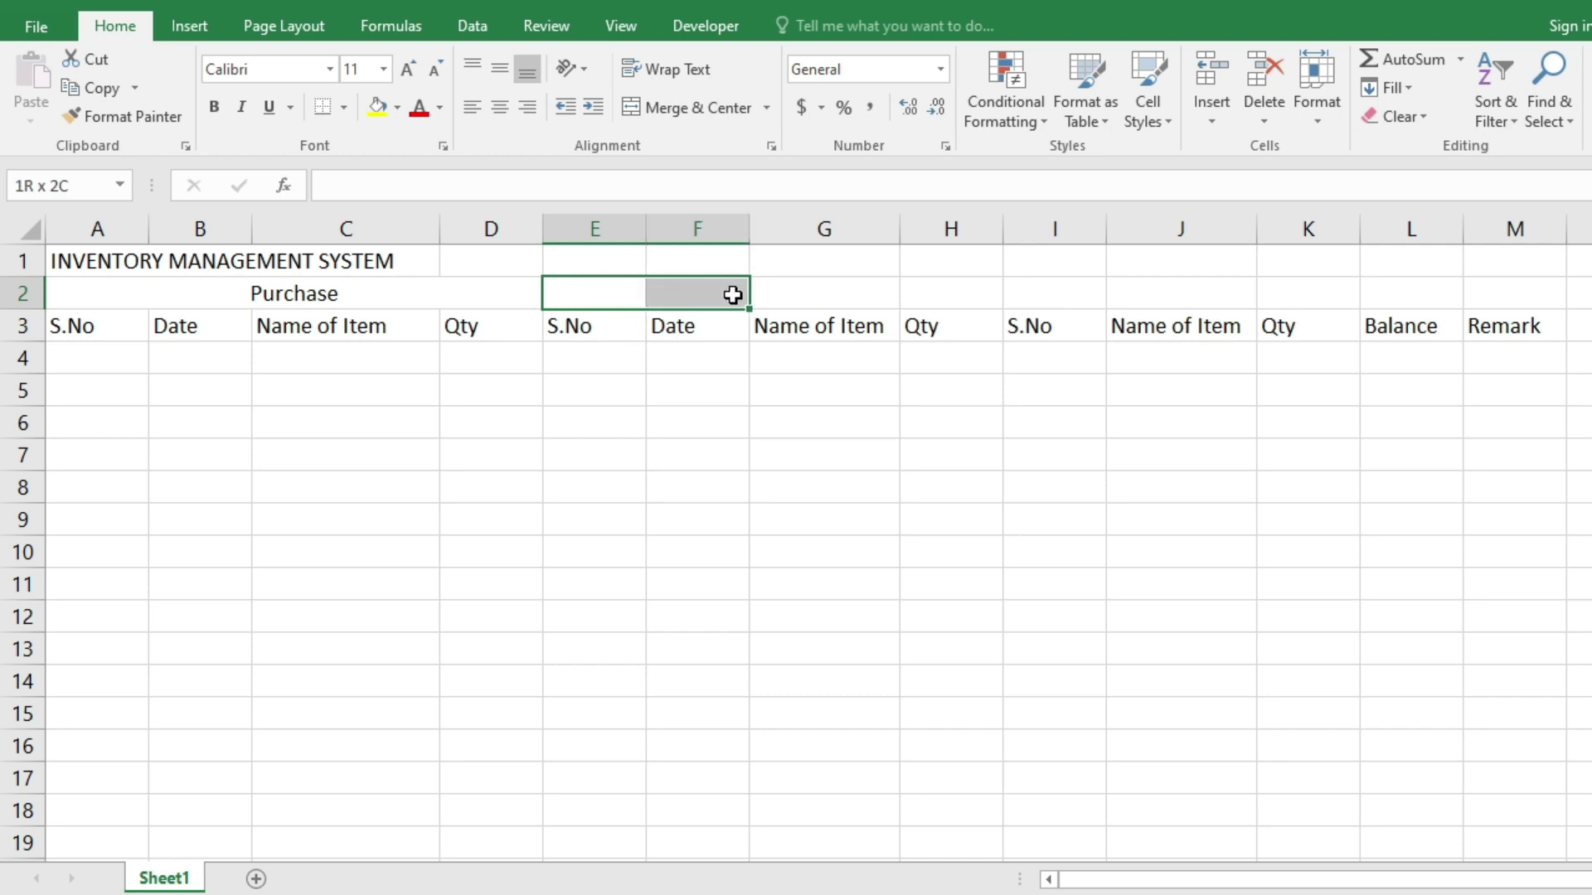
click(712, 114)
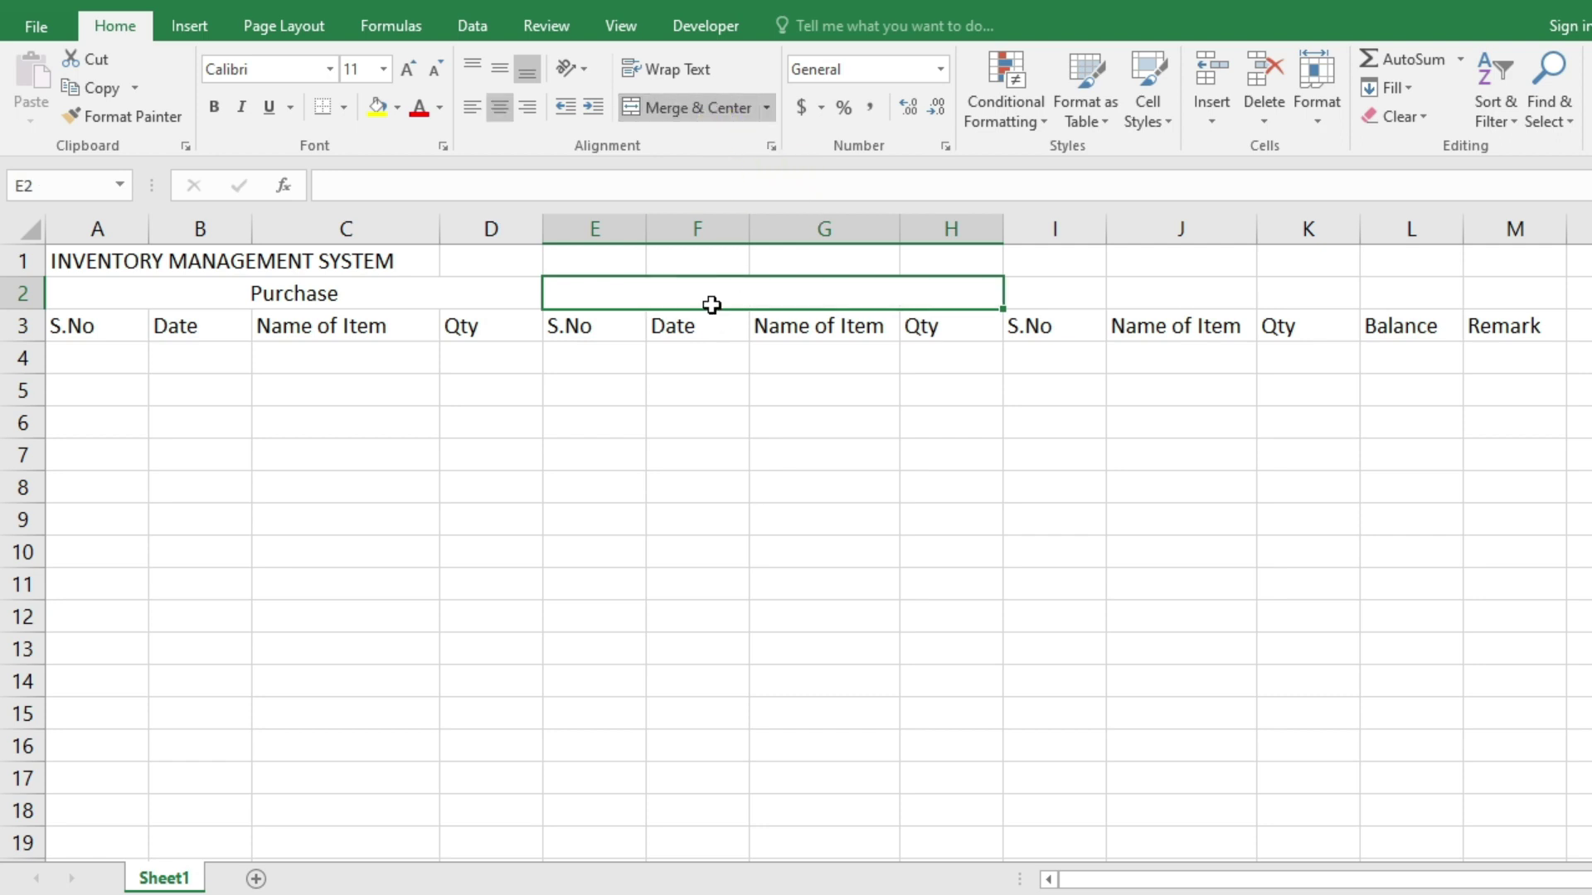
text(Sale)
key(Tab)
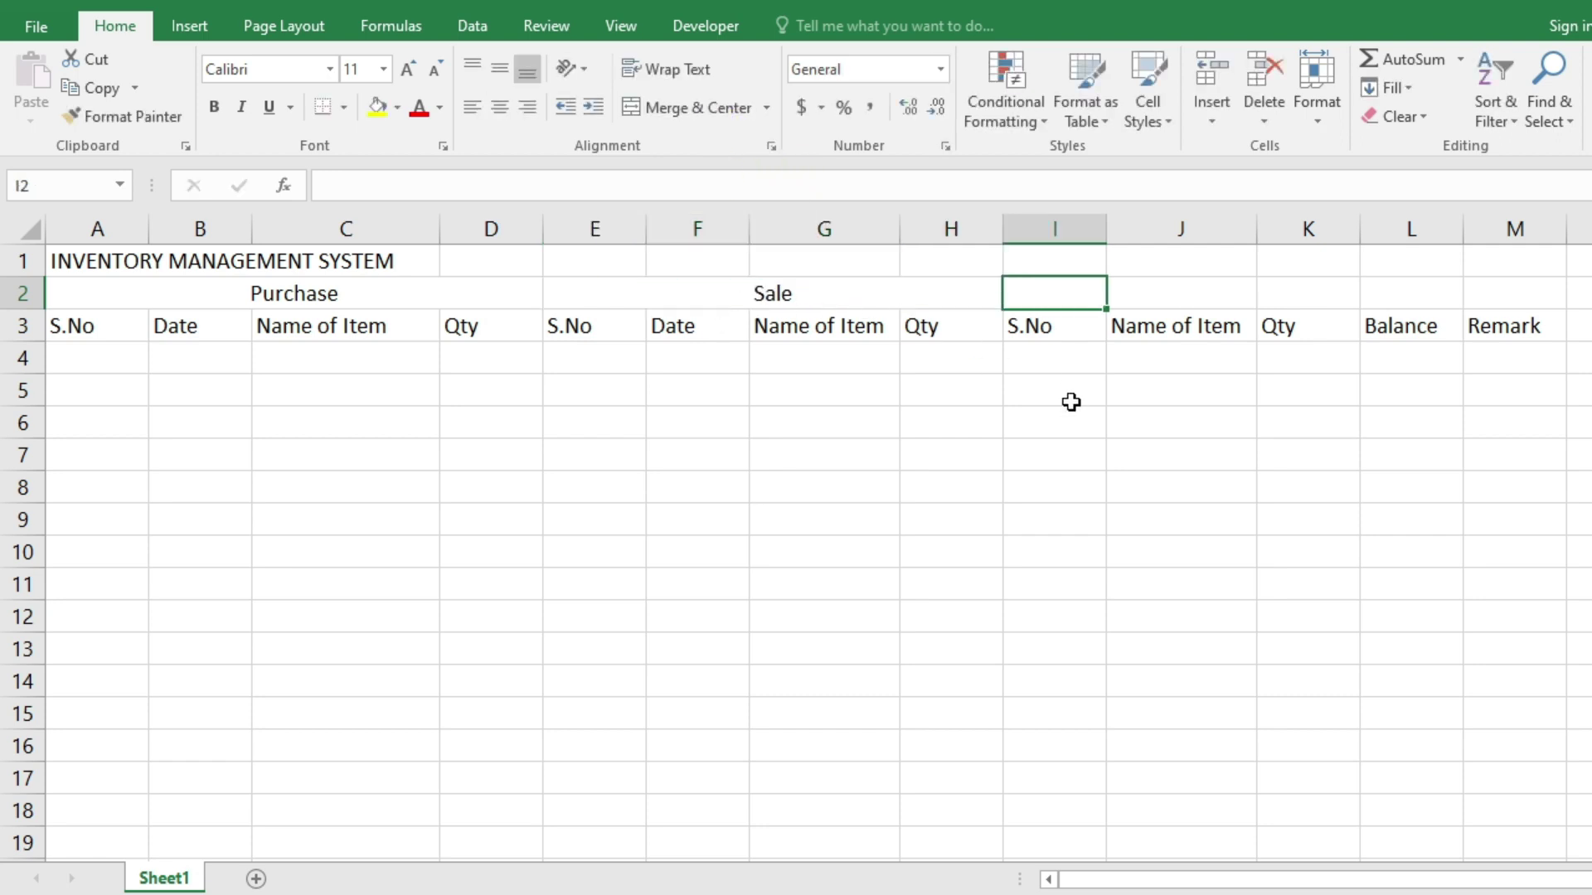
Step: Merge and centre I2:M2 with the title Net Stock
click(1068, 398)
mouse_move(1059, 290)
mouse_down()
mouse_move(1463, 311)
mouse_move(1488, 295)
mouse_up()
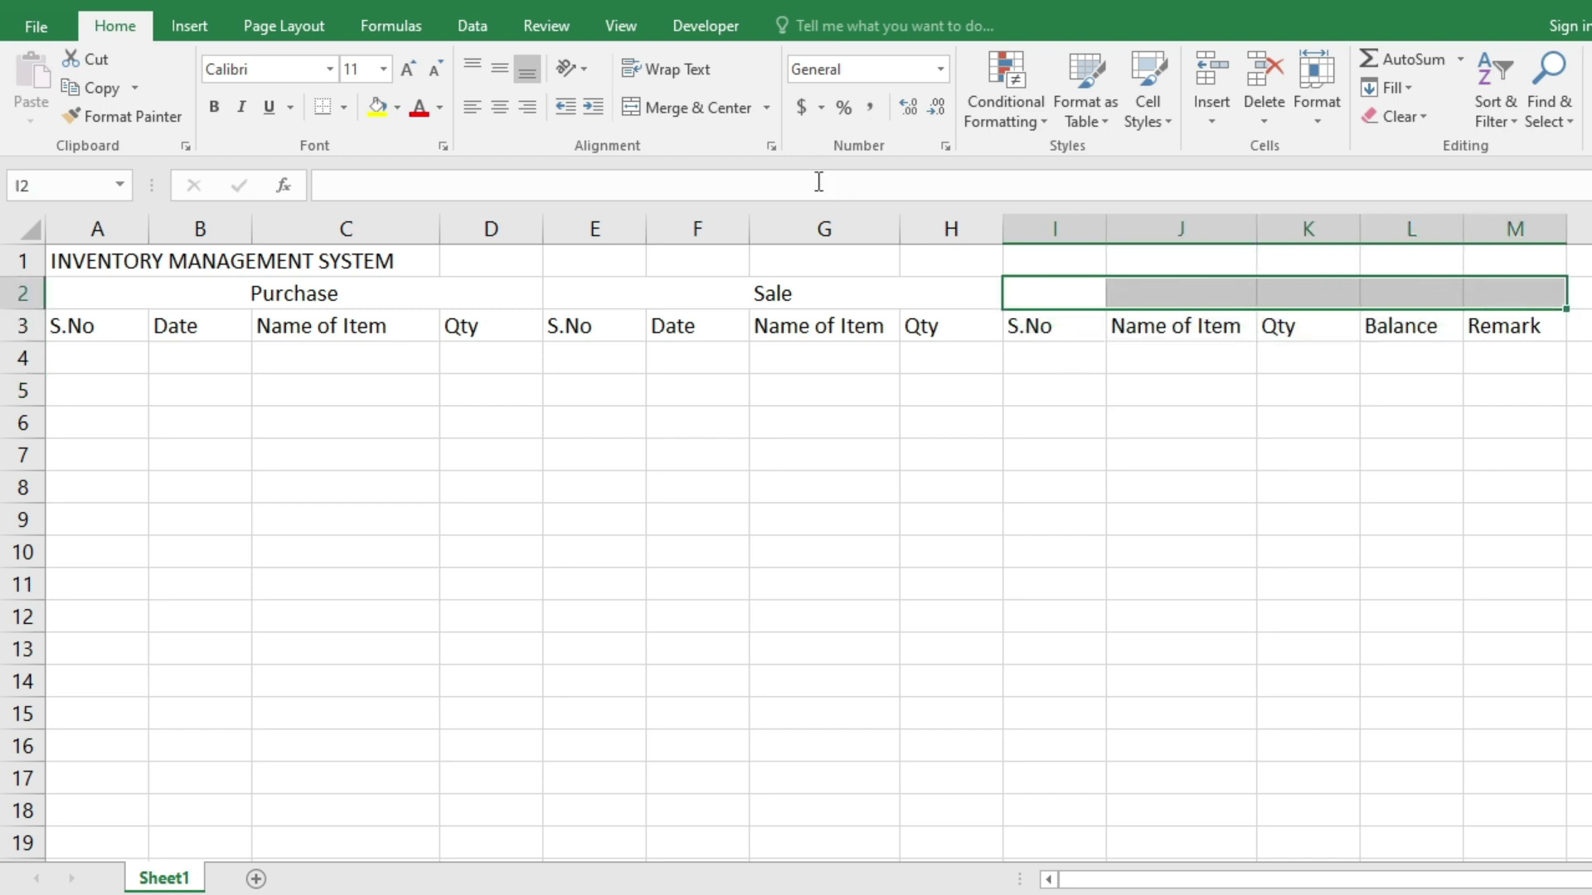
click(713, 113)
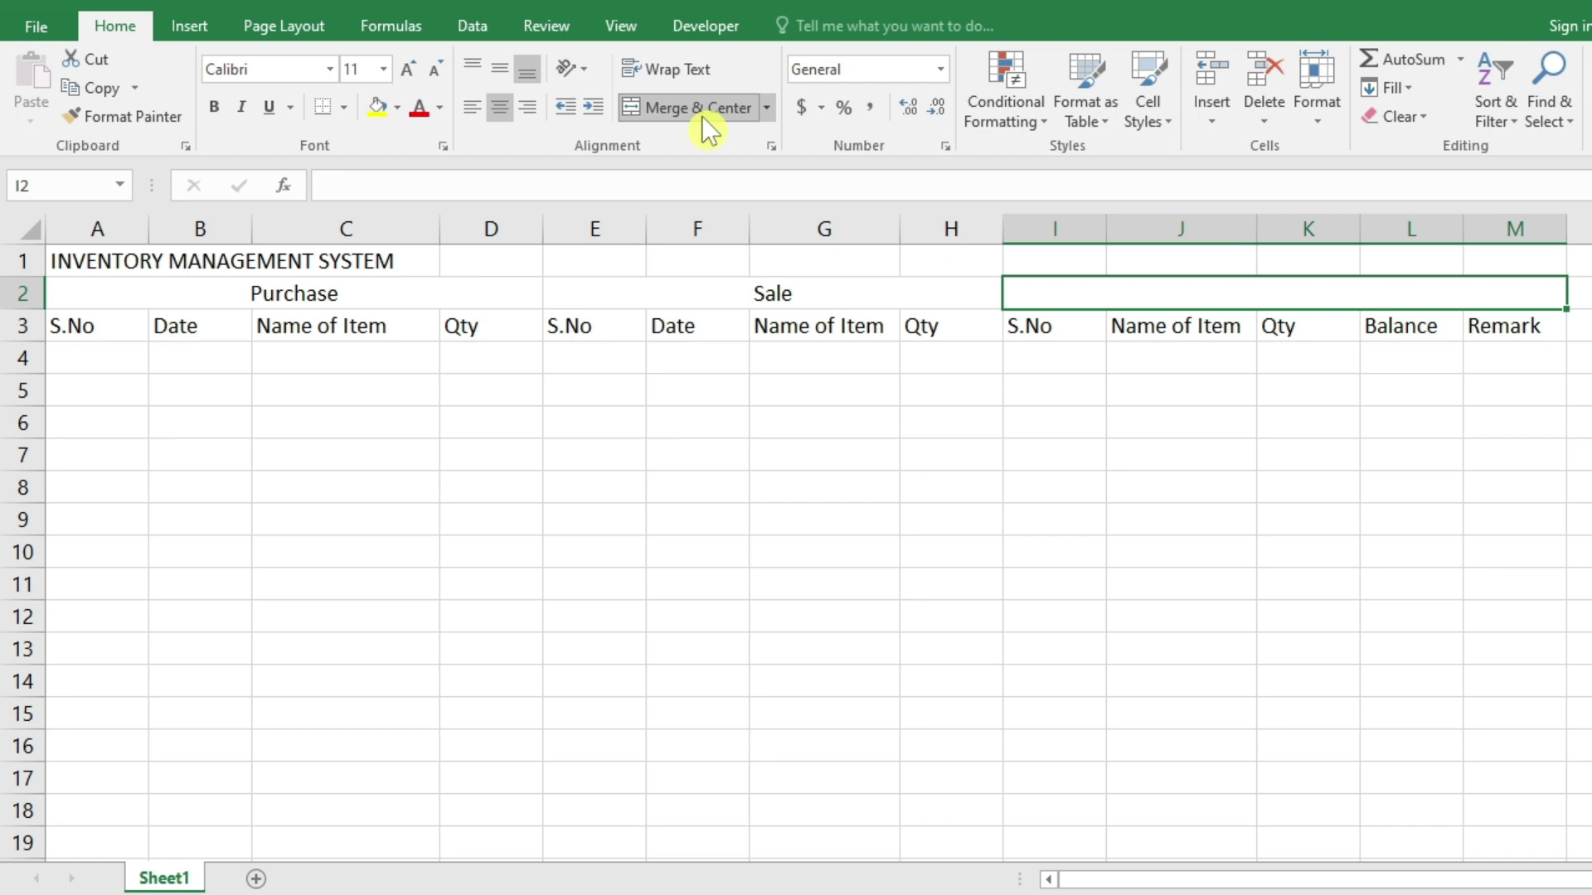
text(Net Stock)
key(Return)
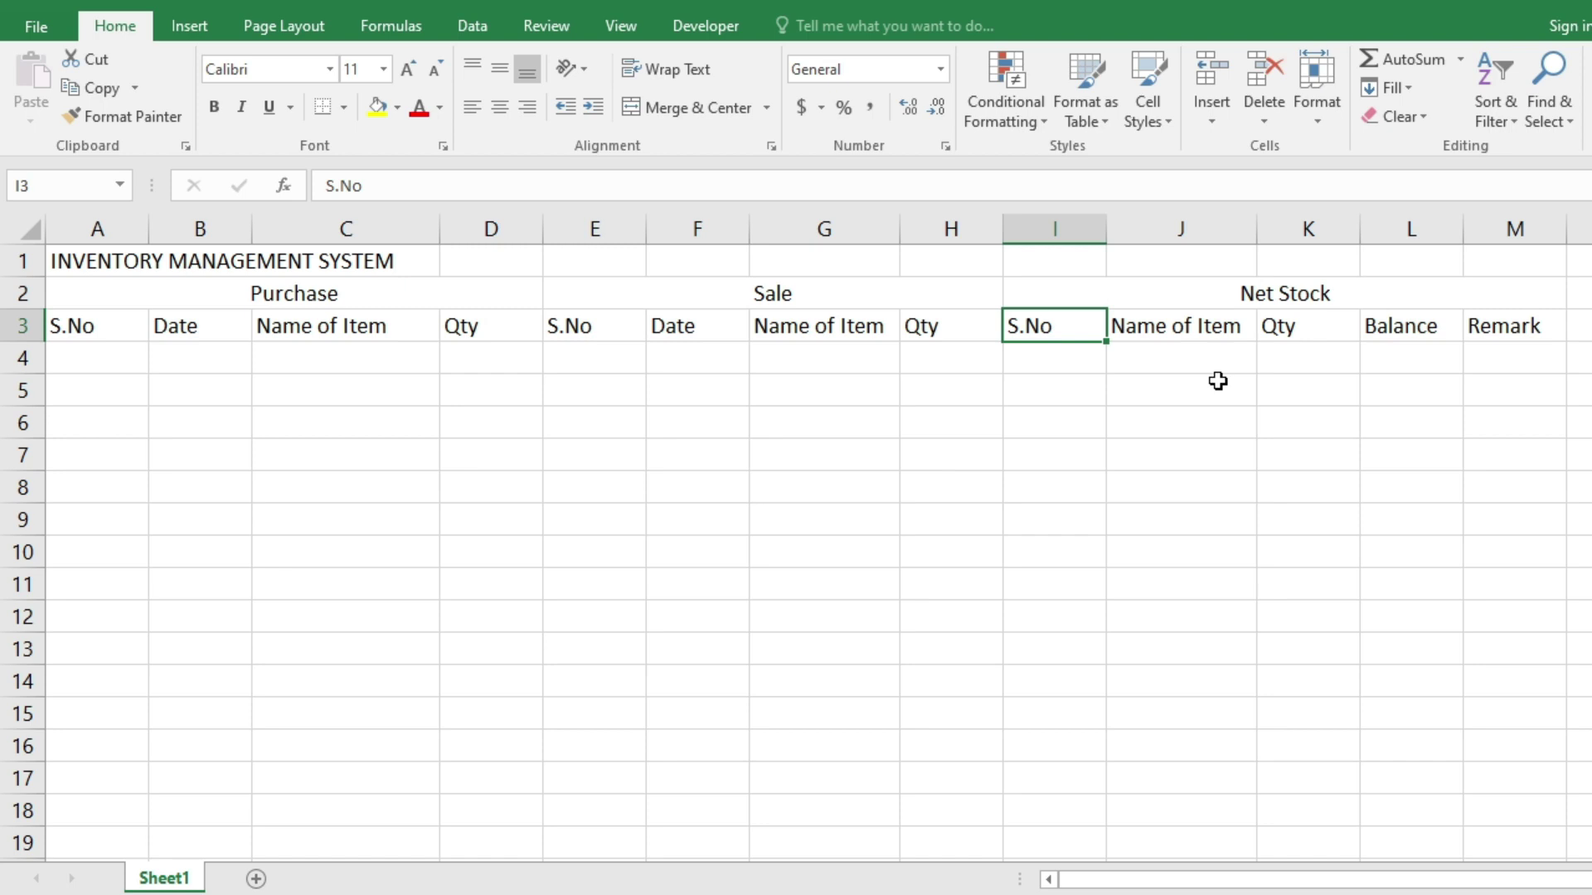
double_click(622, 327)
Step: Append a period to the Sale headers: S.No., Date., Name of Item., Qty
text(.)
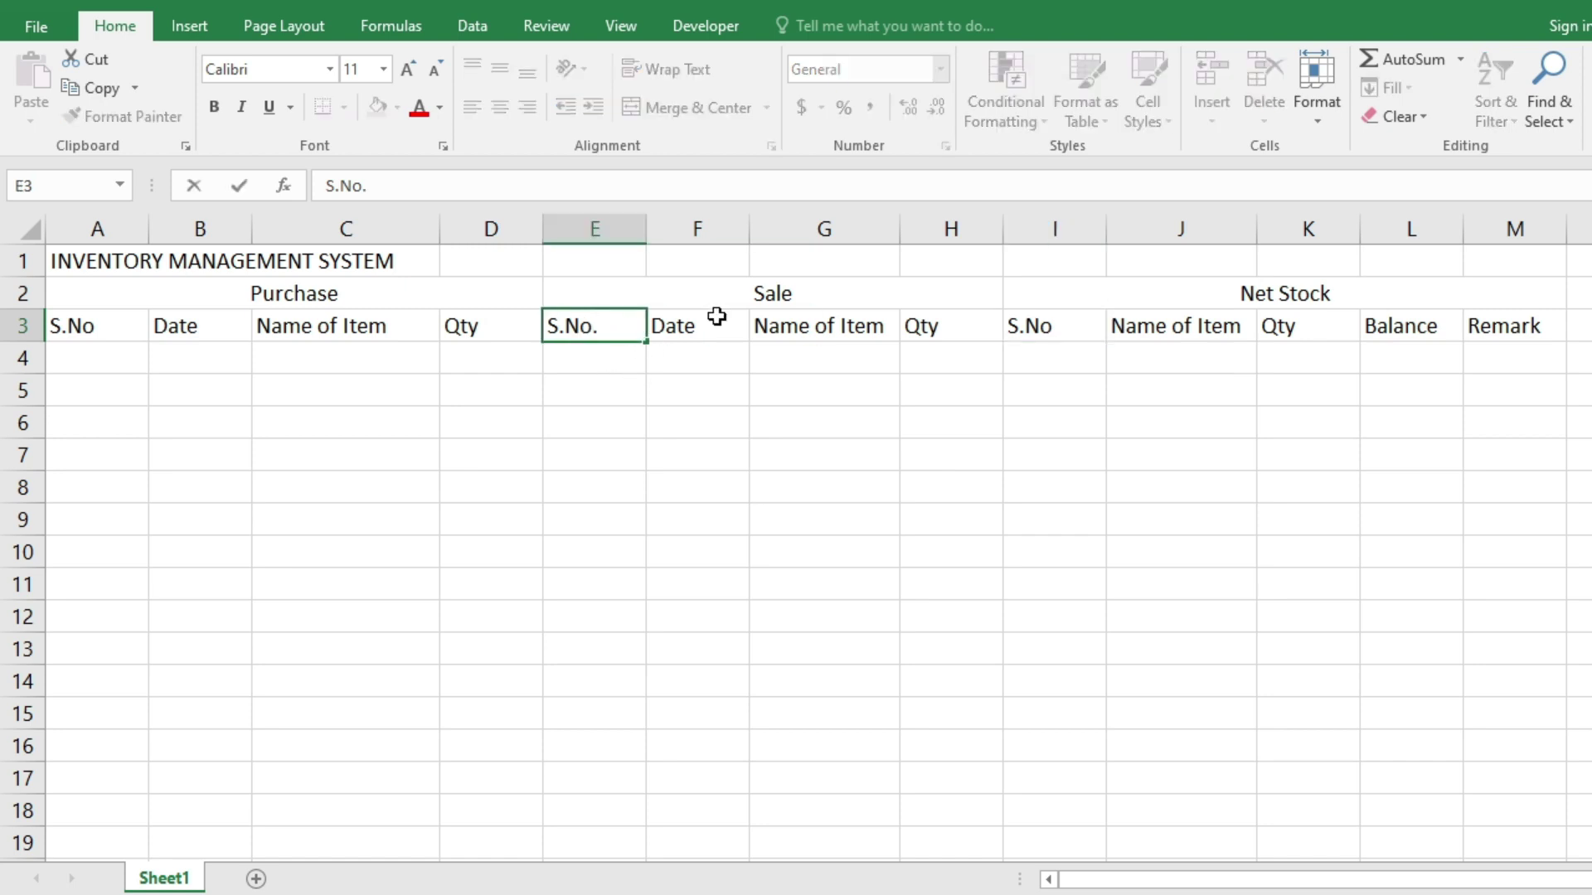
double_click(716, 328)
text(.)
double_click(888, 326)
text(.)
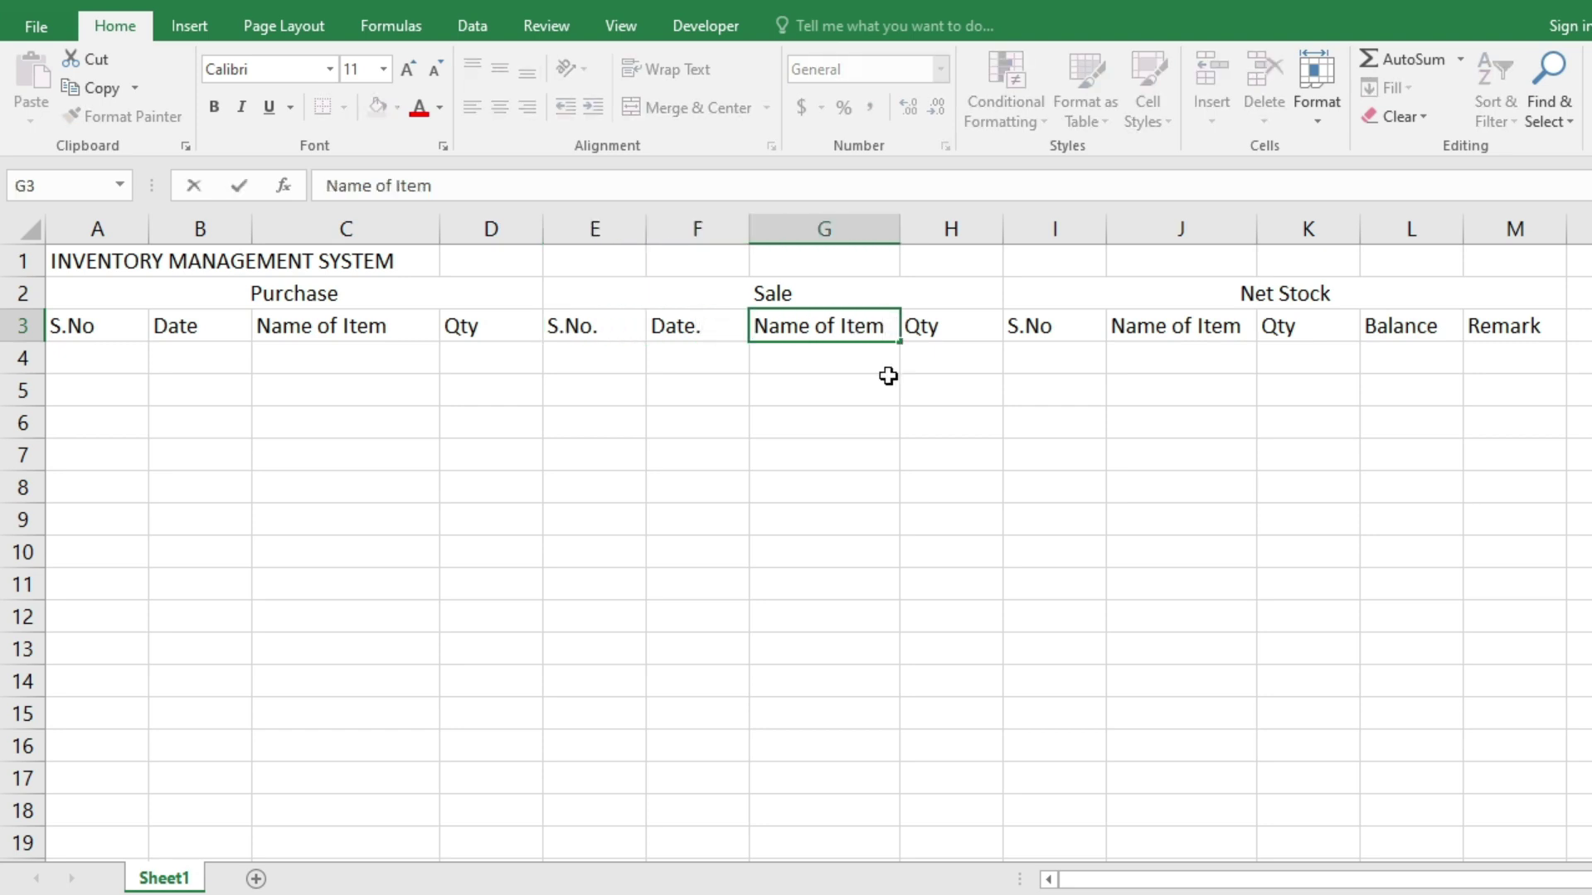
double_click(956, 326)
text(.)
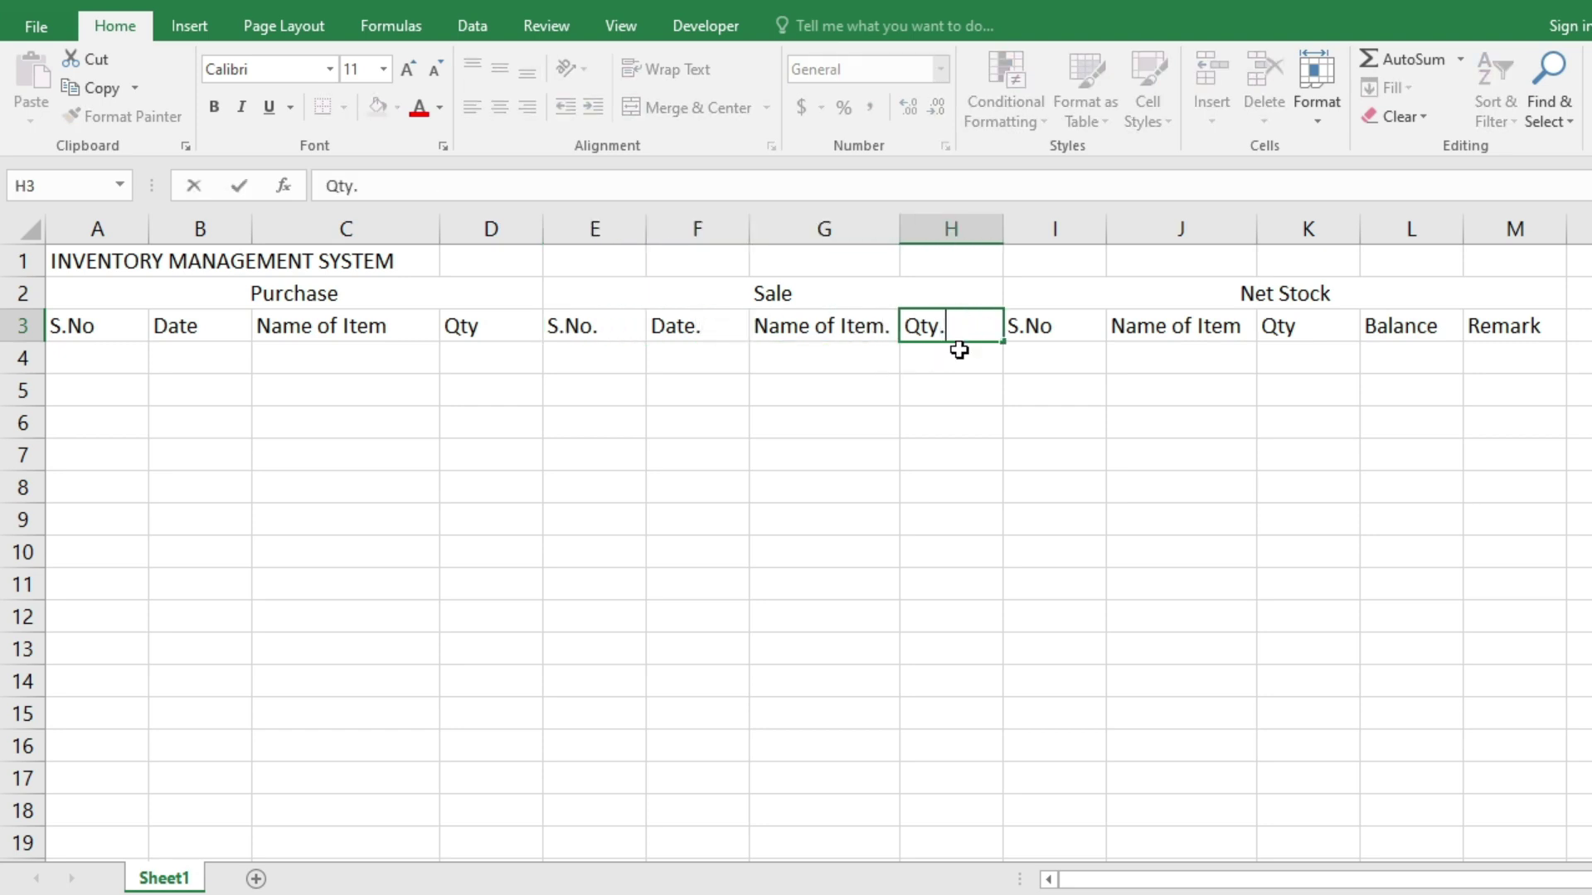
key(Return)
key(Return)
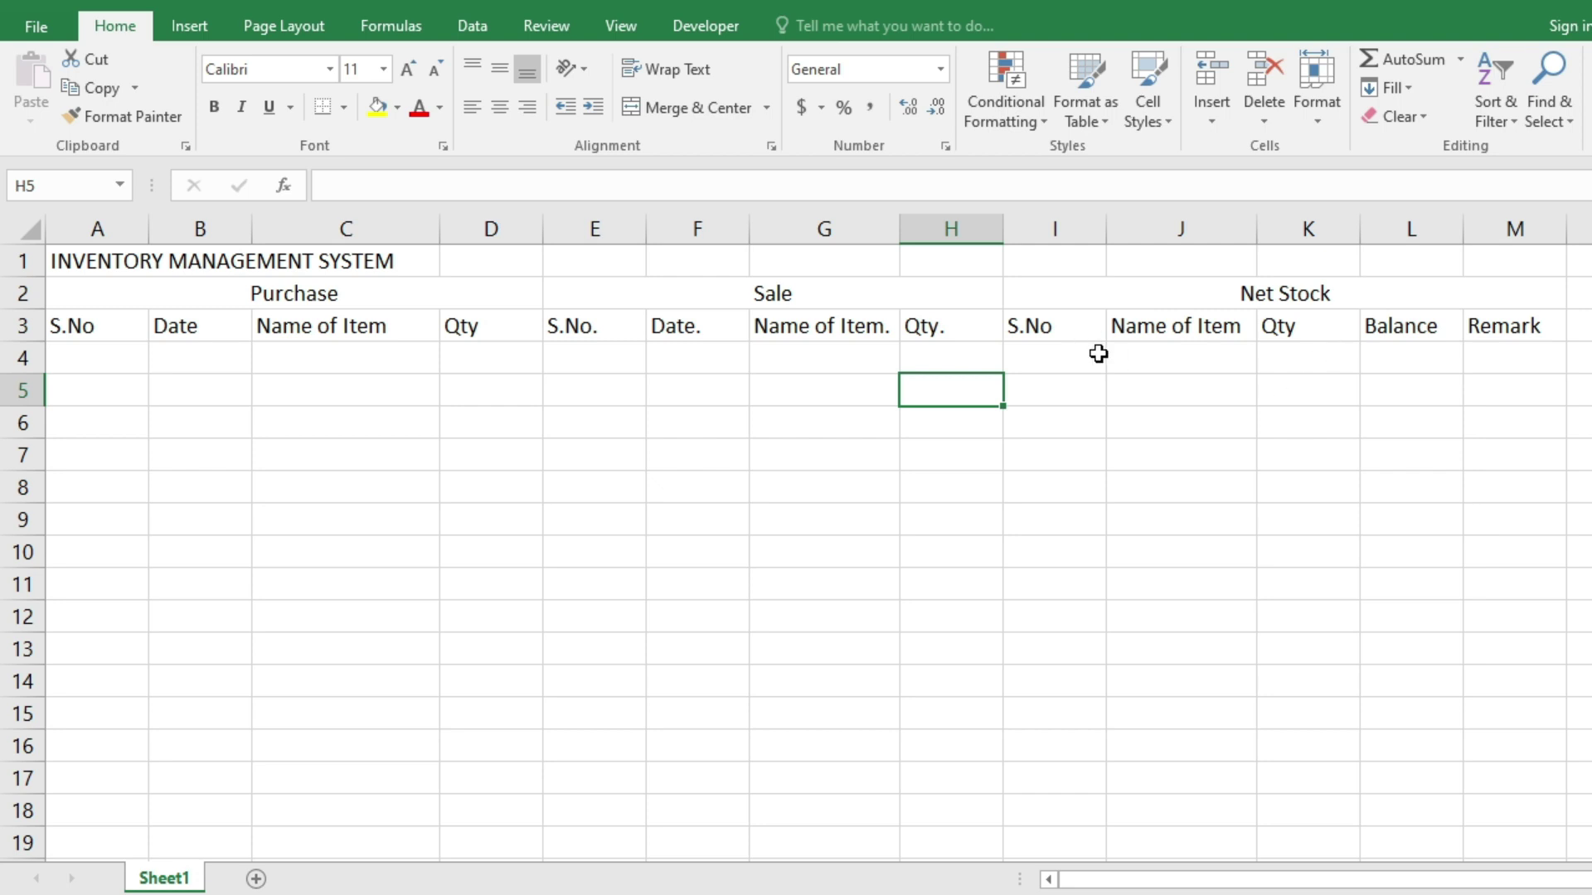
Step: Select the header and blank rows from A3 through M6
double_click(1082, 329)
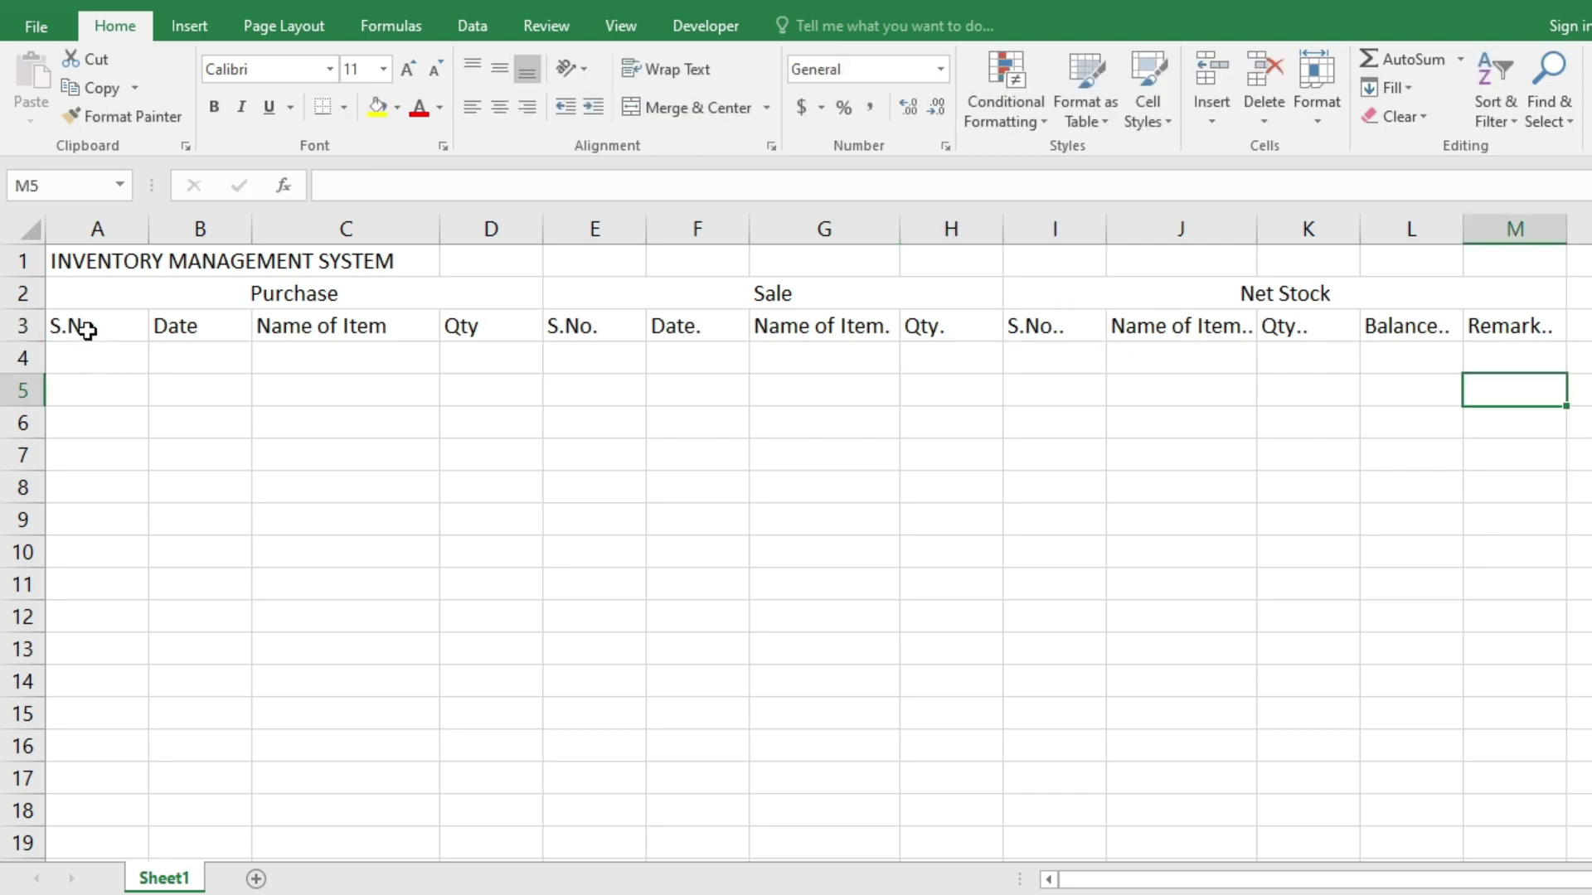
drag(87, 330, 513, 412)
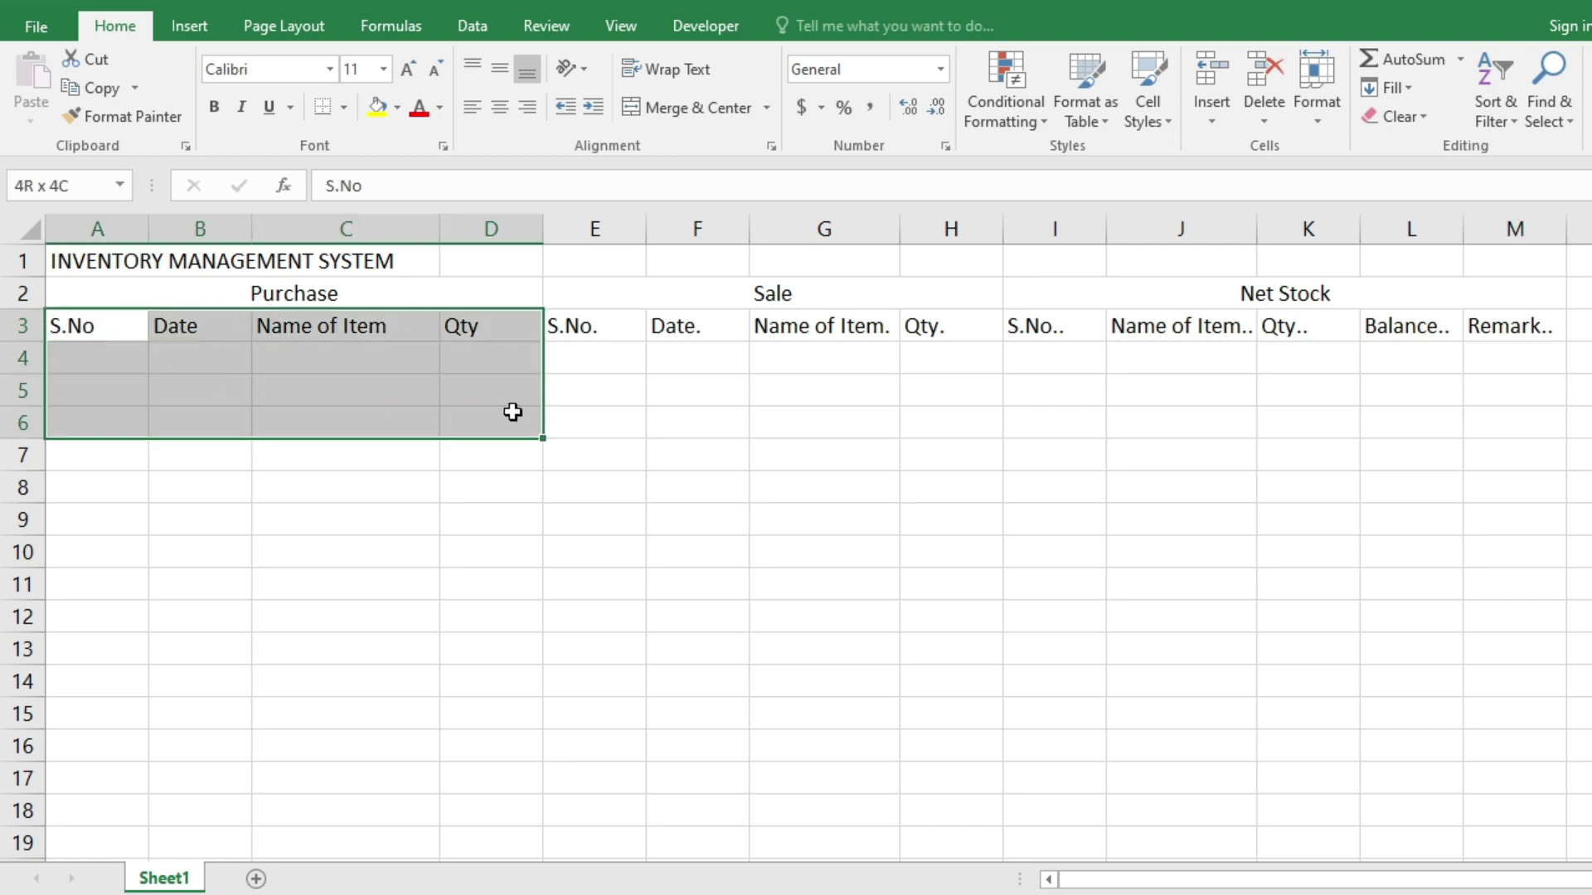
mouse_move(513, 412)
mouse_down()
mouse_move(726, 428)
mouse_move(1518, 419)
mouse_up()
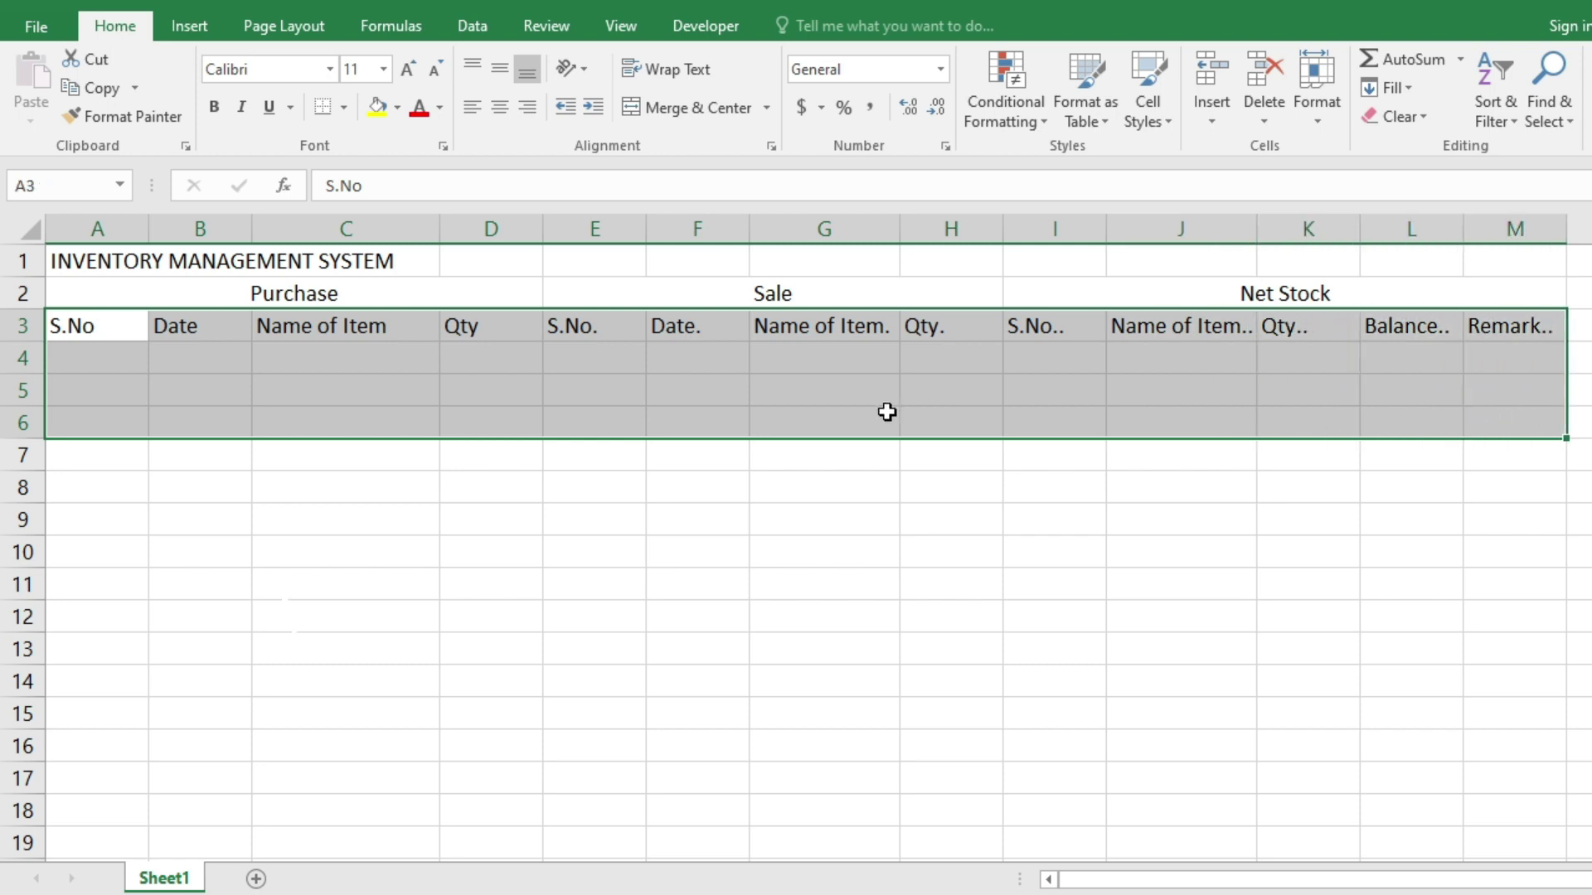
Step: Make A3:M6 a table with headers, clear its table style, and hide the filter arrows
key(ctrl+t)
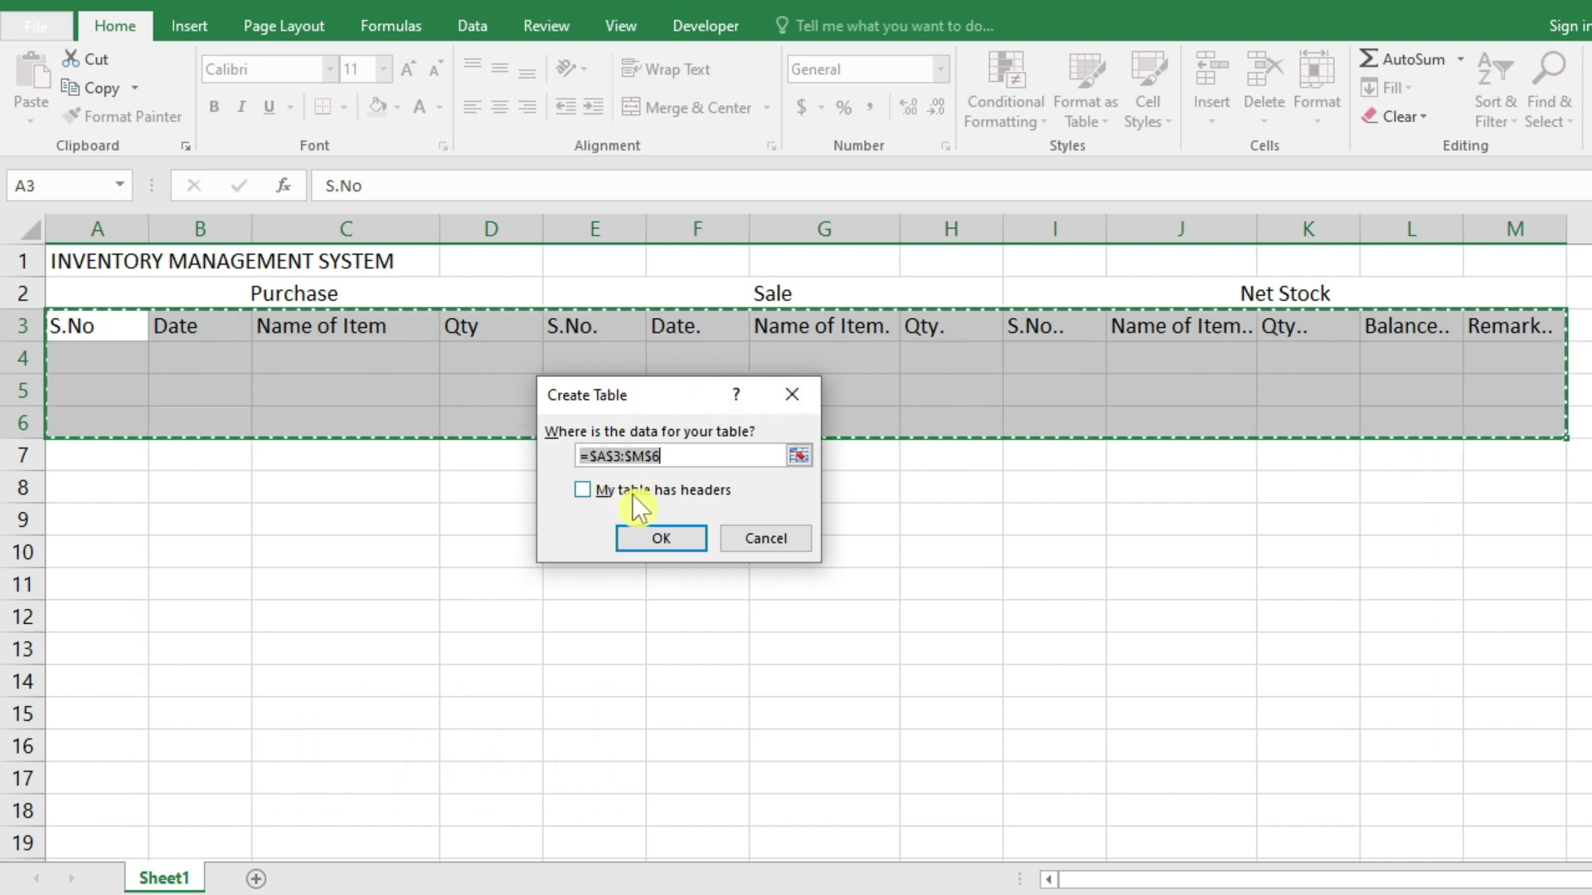
click(584, 487)
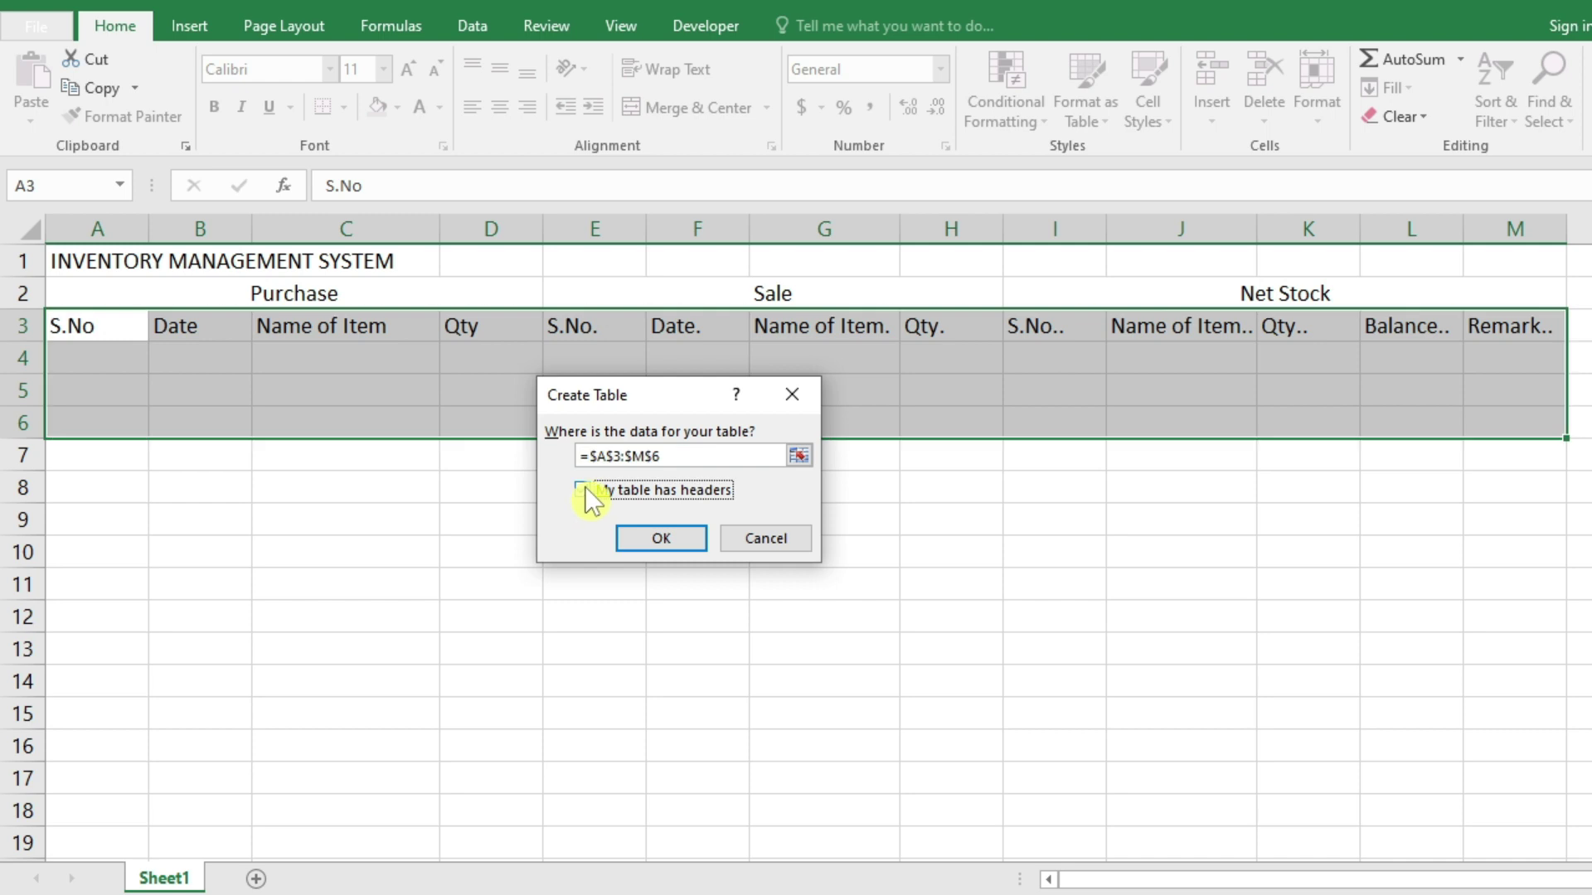
click(663, 538)
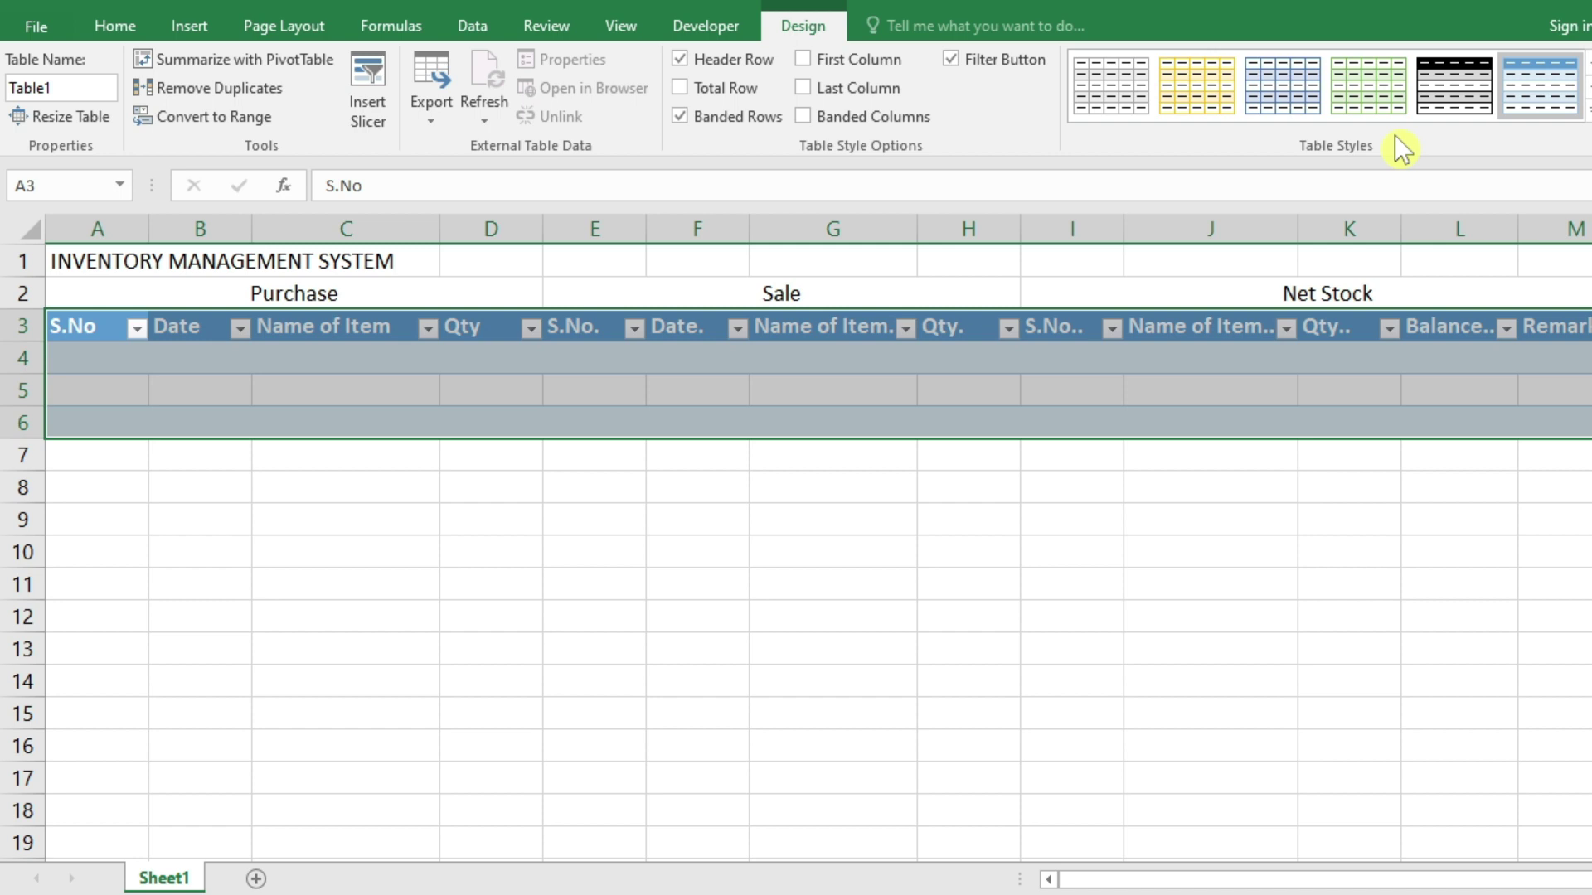
click(1585, 131)
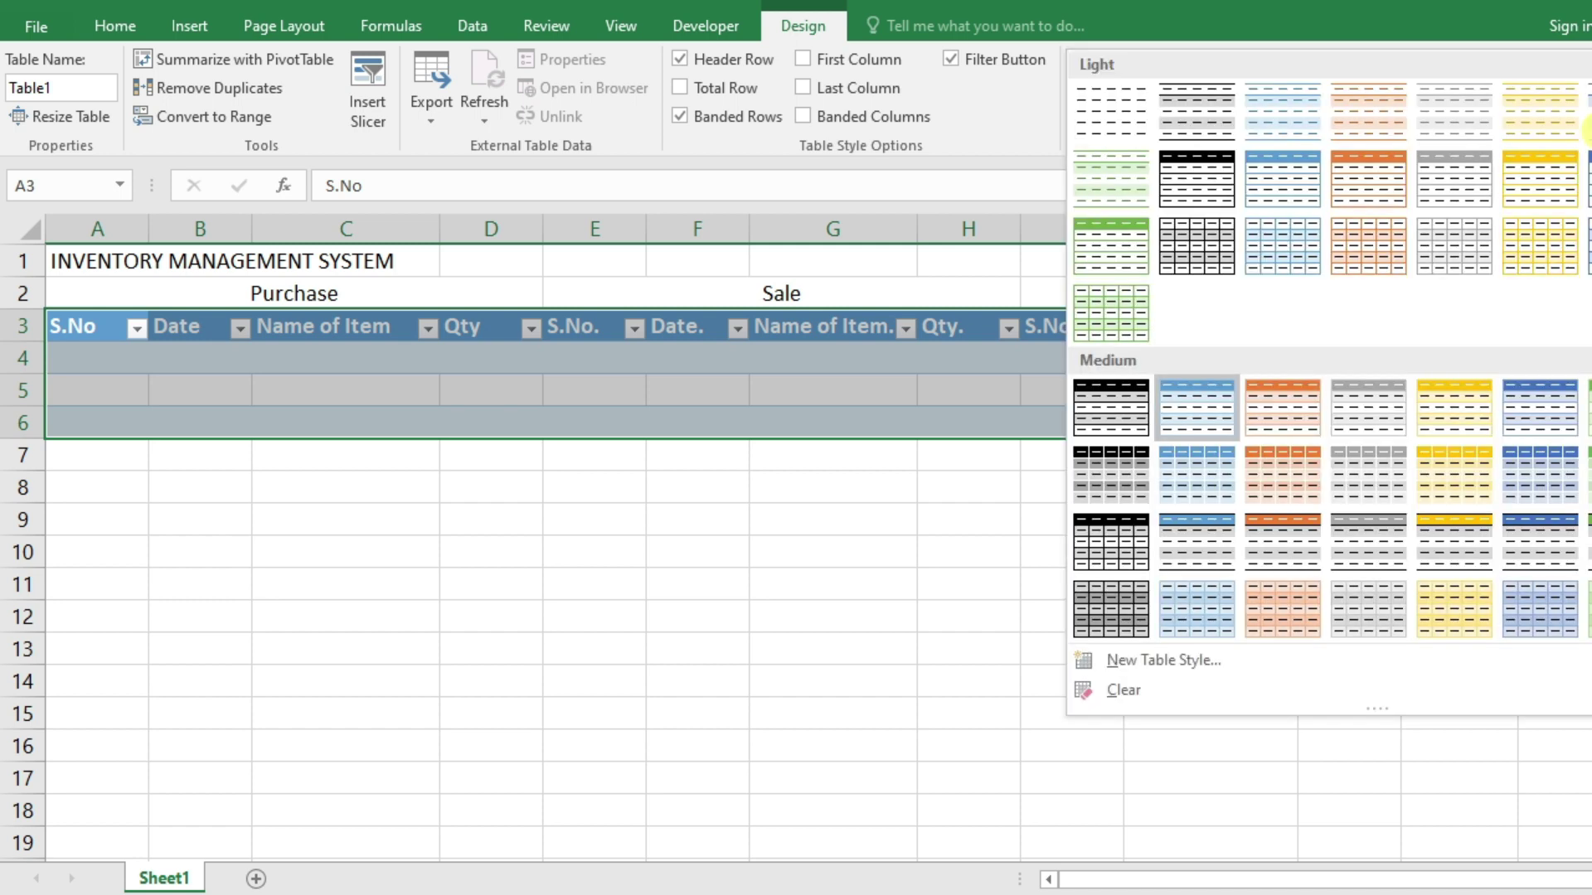
click(1137, 692)
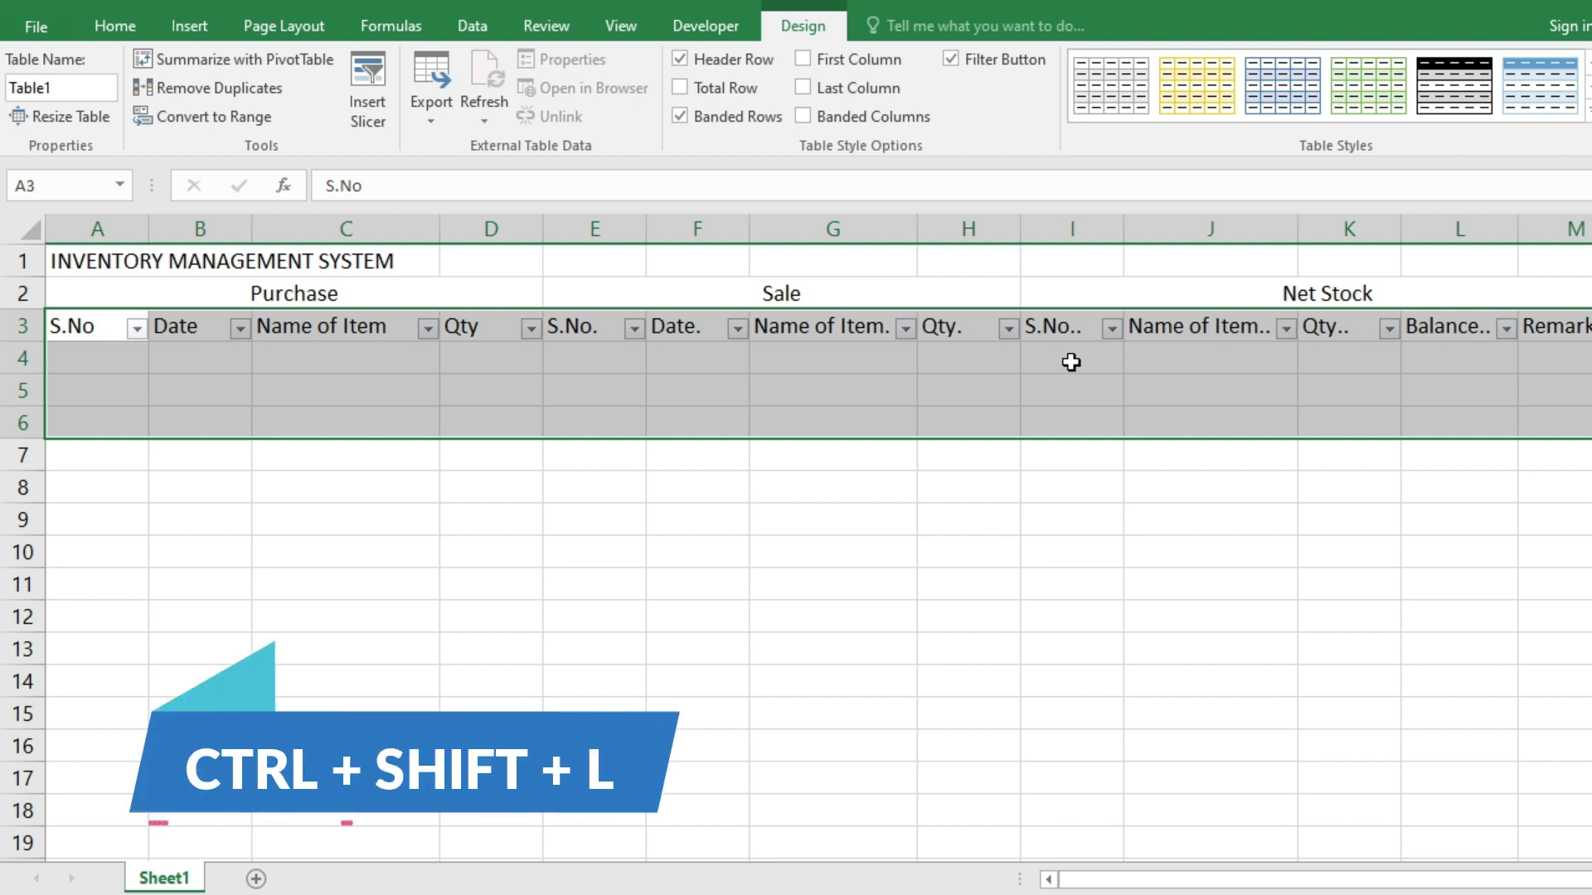
key(ctrl+shift+l)
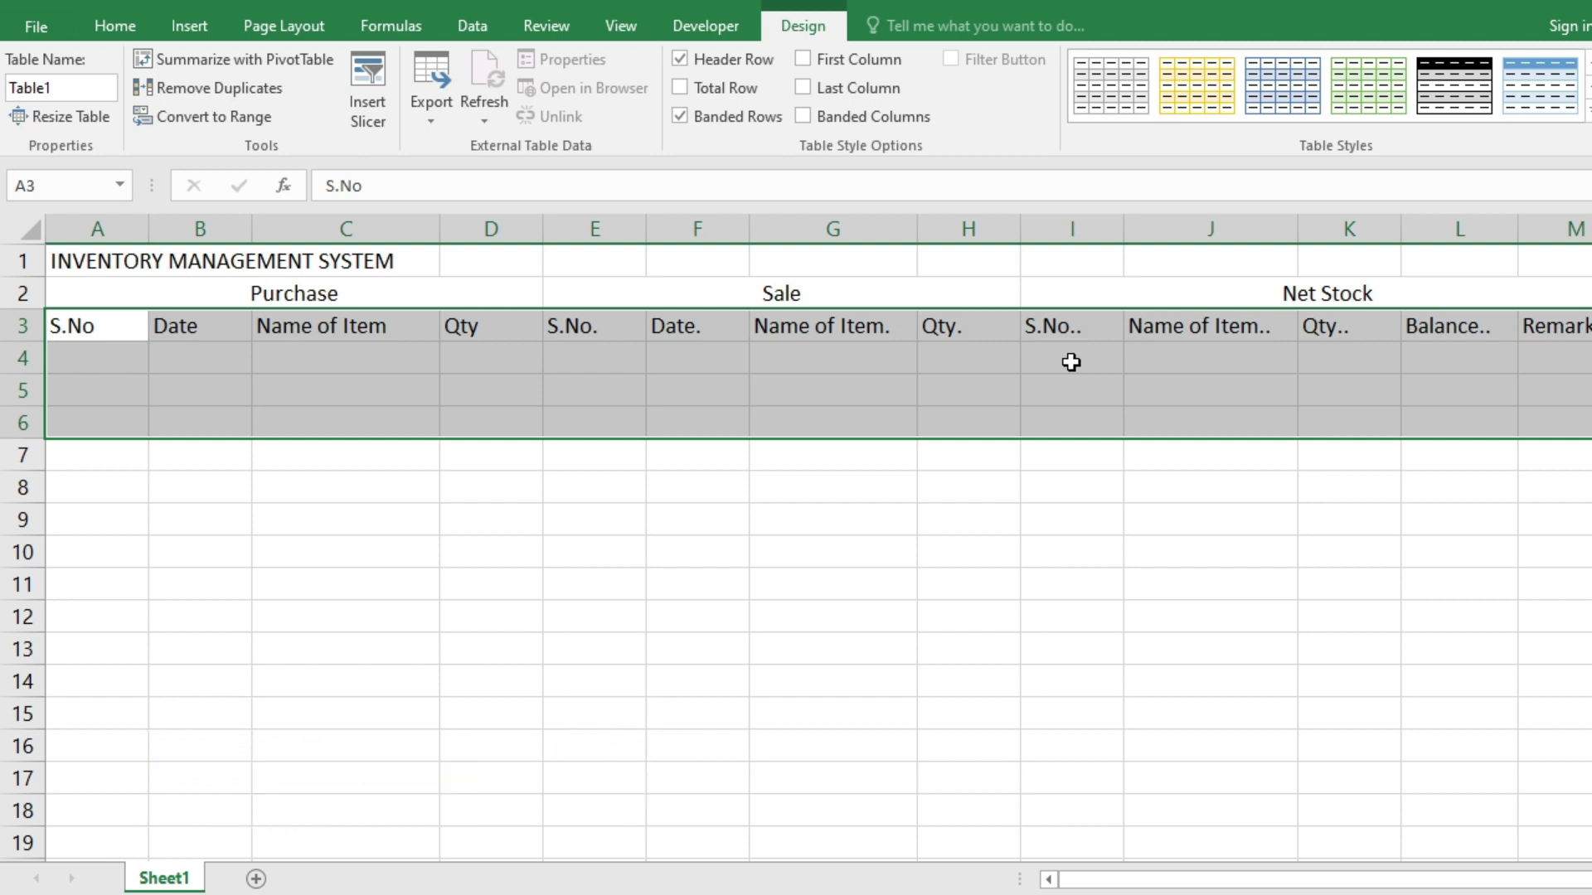
Step: Give the table all cell borders and 13-pt Times New Roman text
click(122, 25)
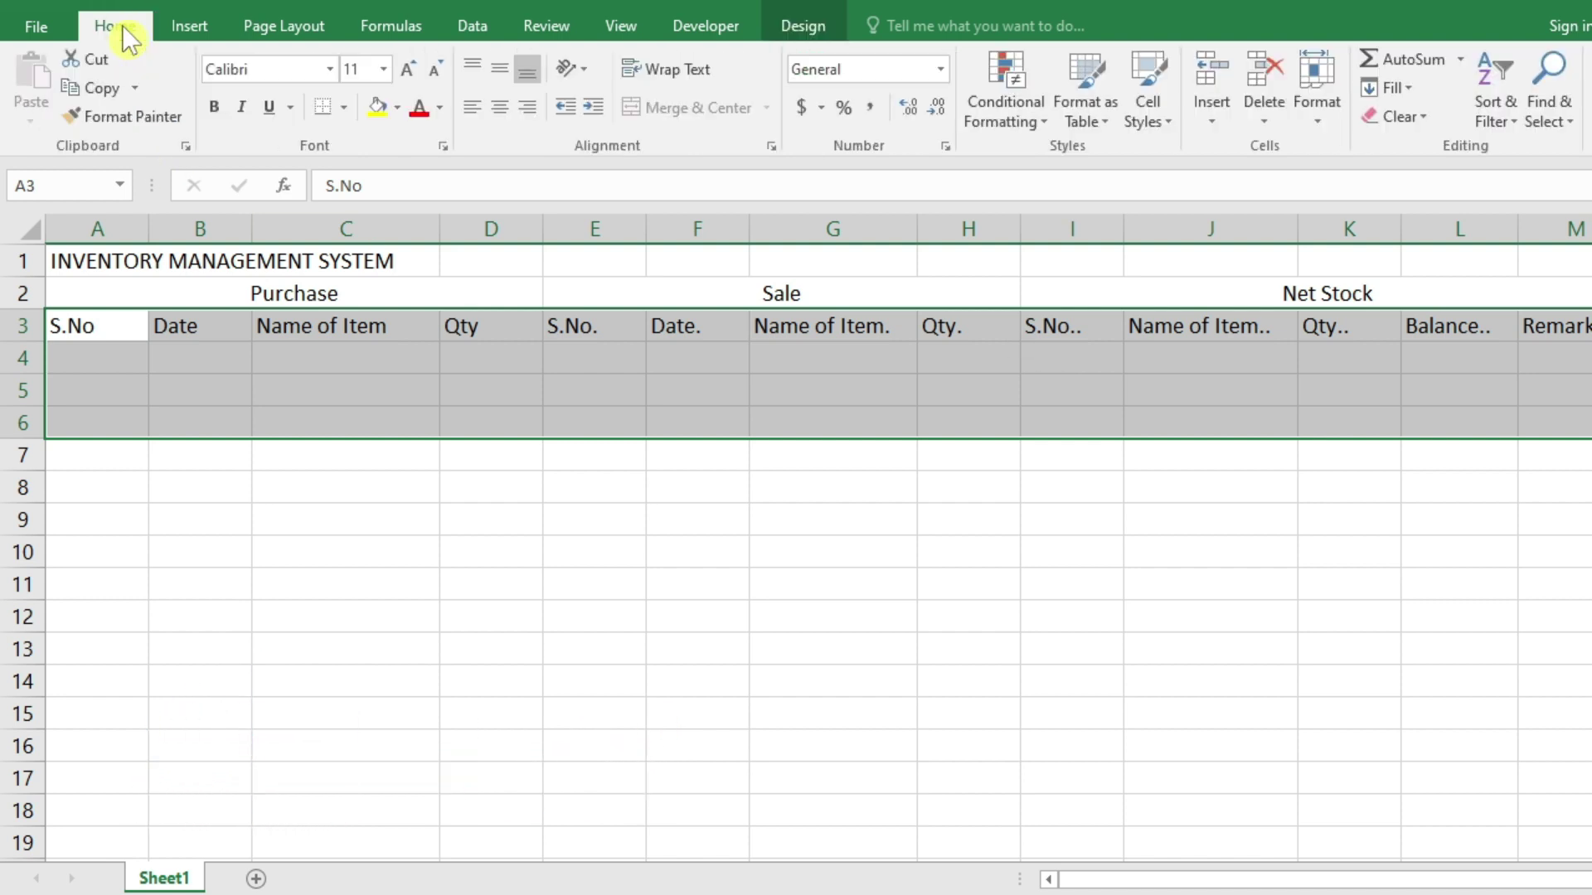
click(347, 111)
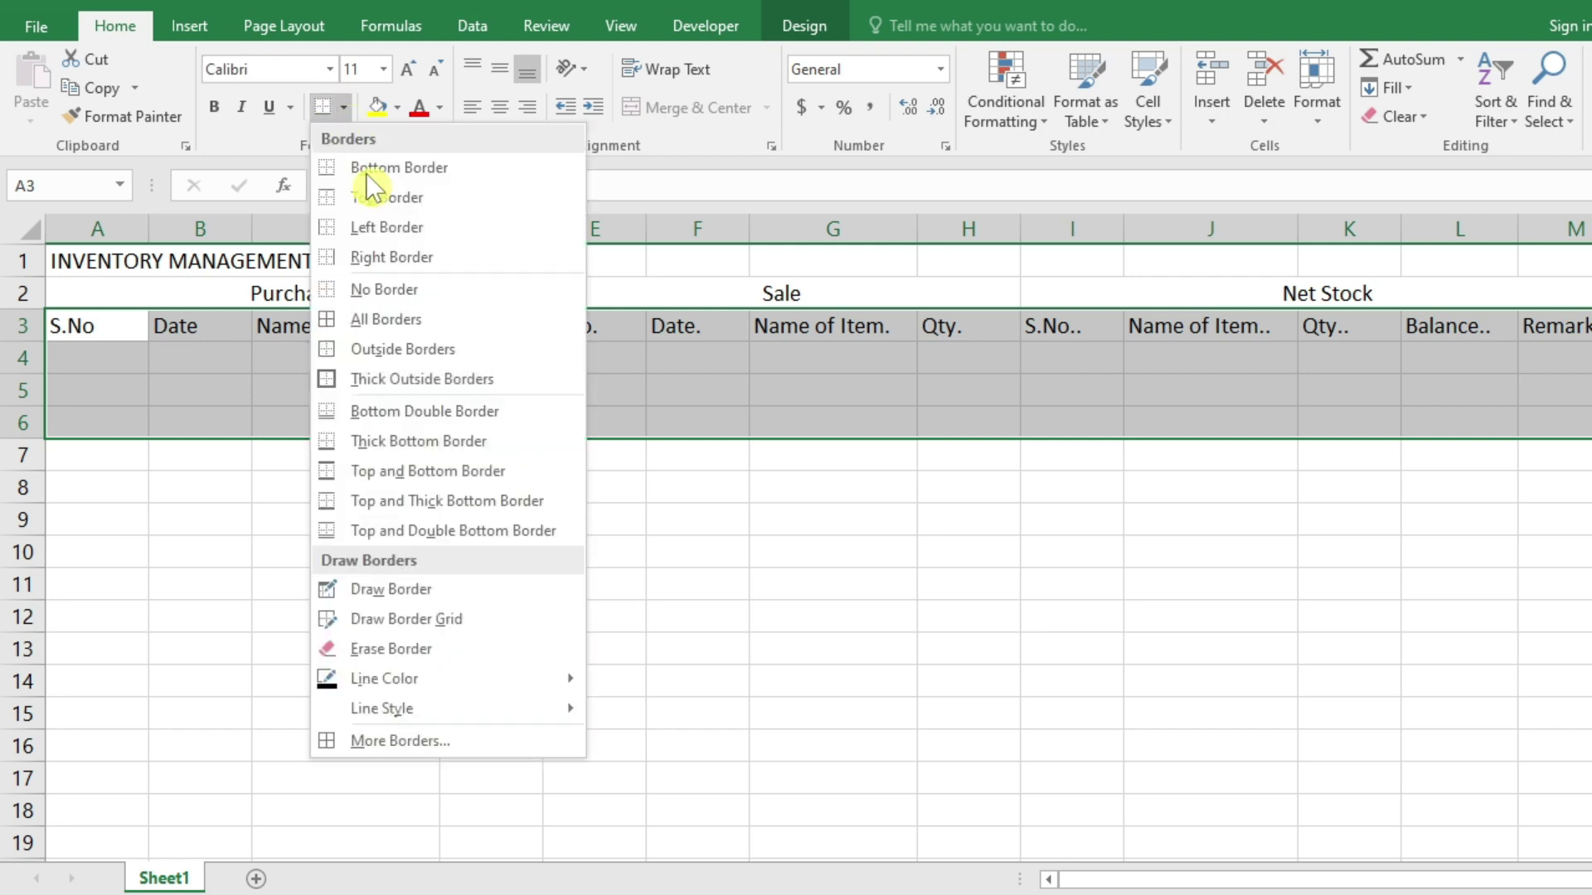
click(390, 319)
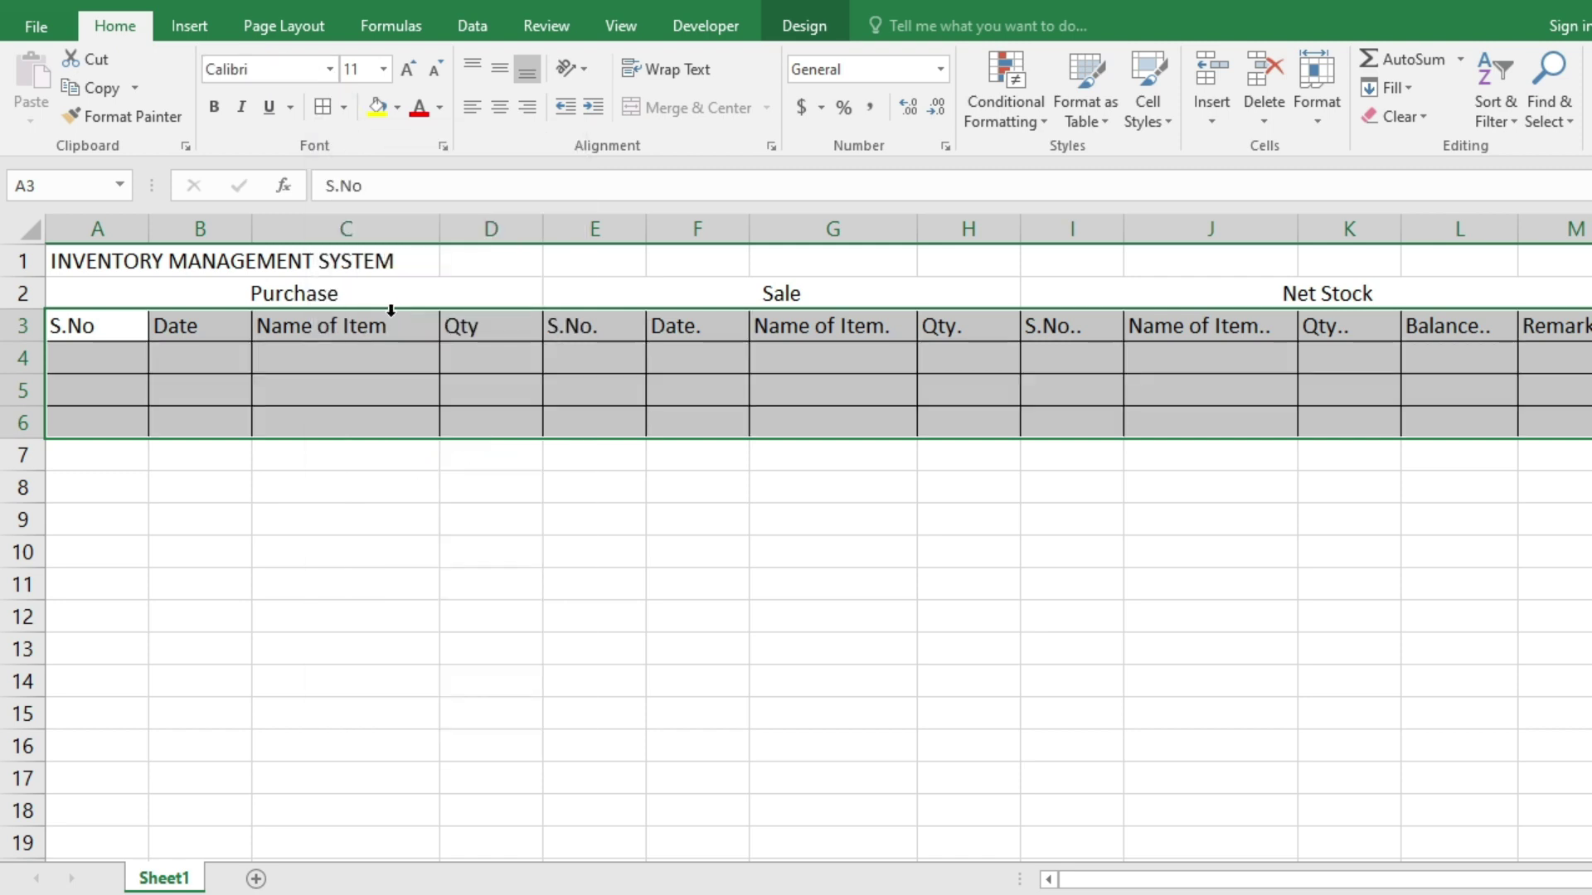
click(268, 66)
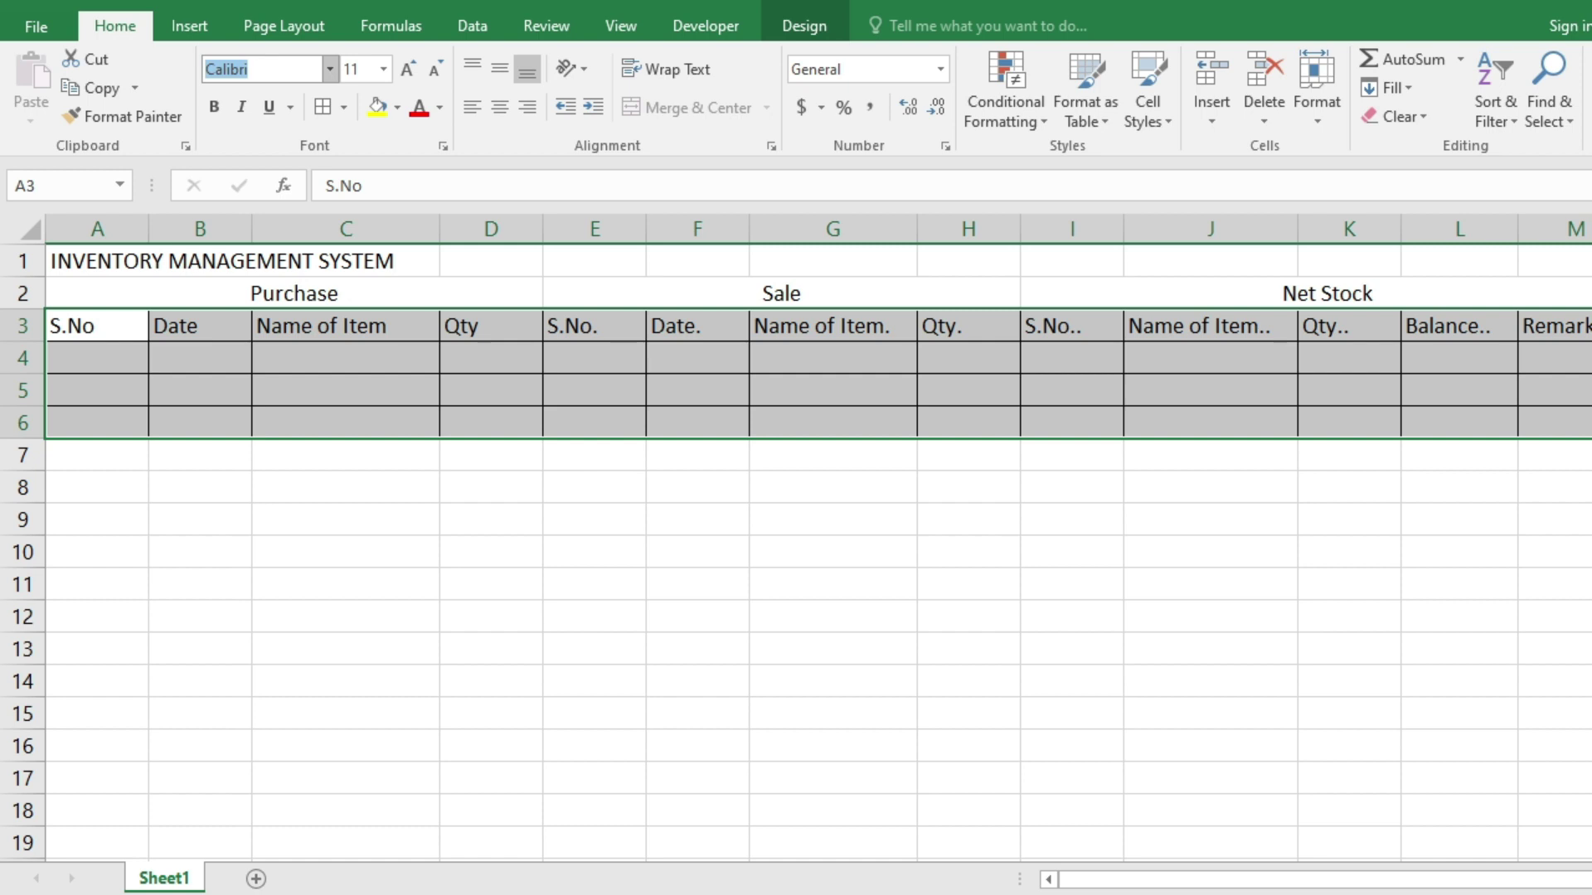
text(Times New Roman)
key(Return)
click(372, 69)
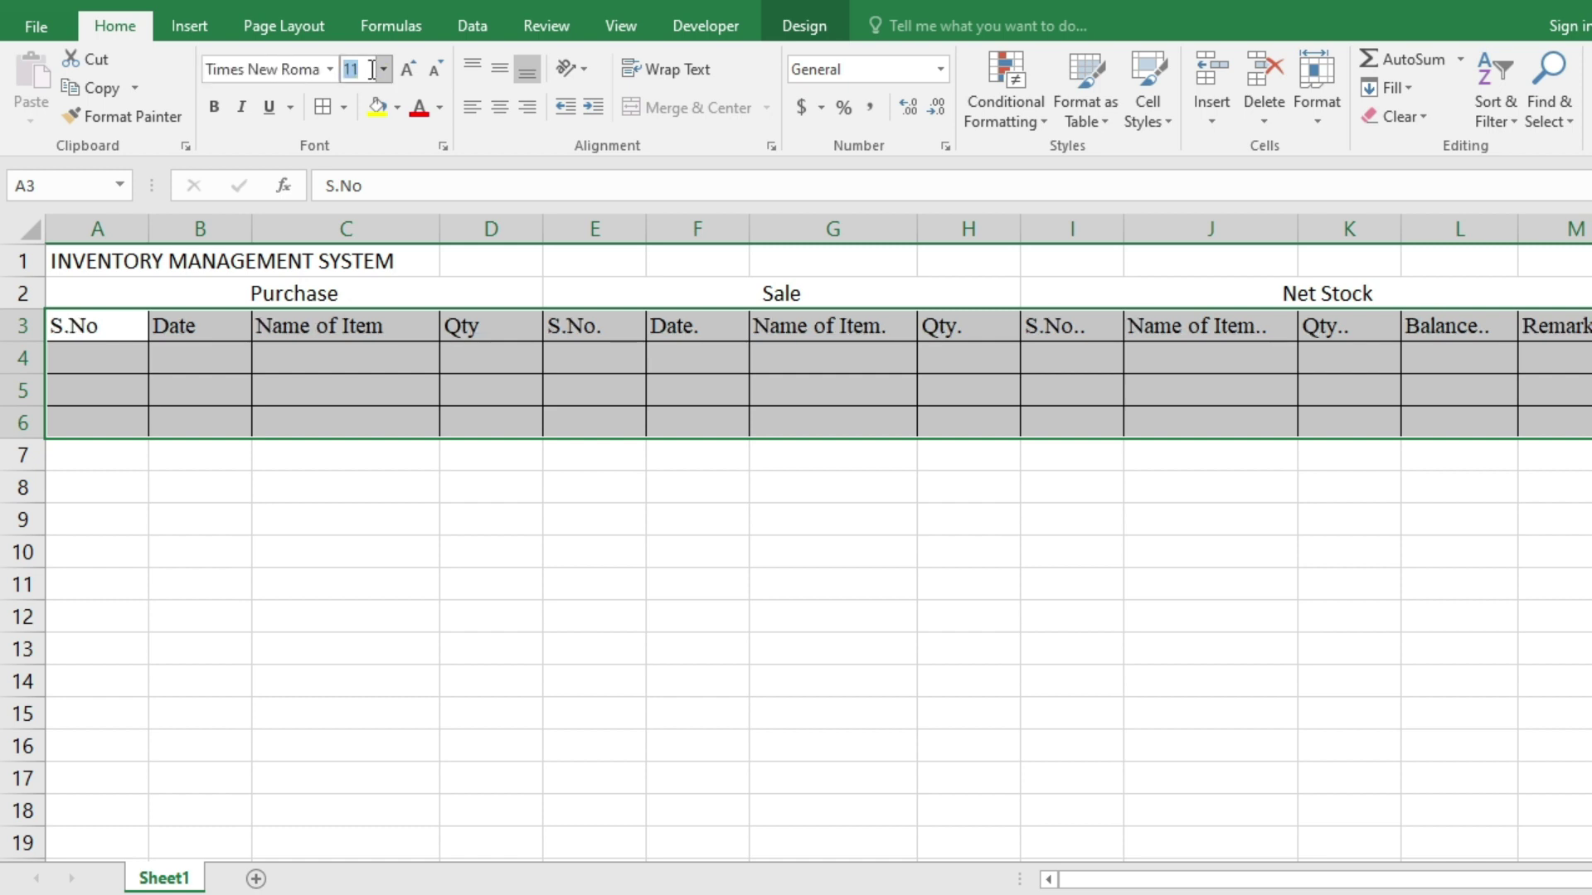
text(13)
key(Return)
click(419, 398)
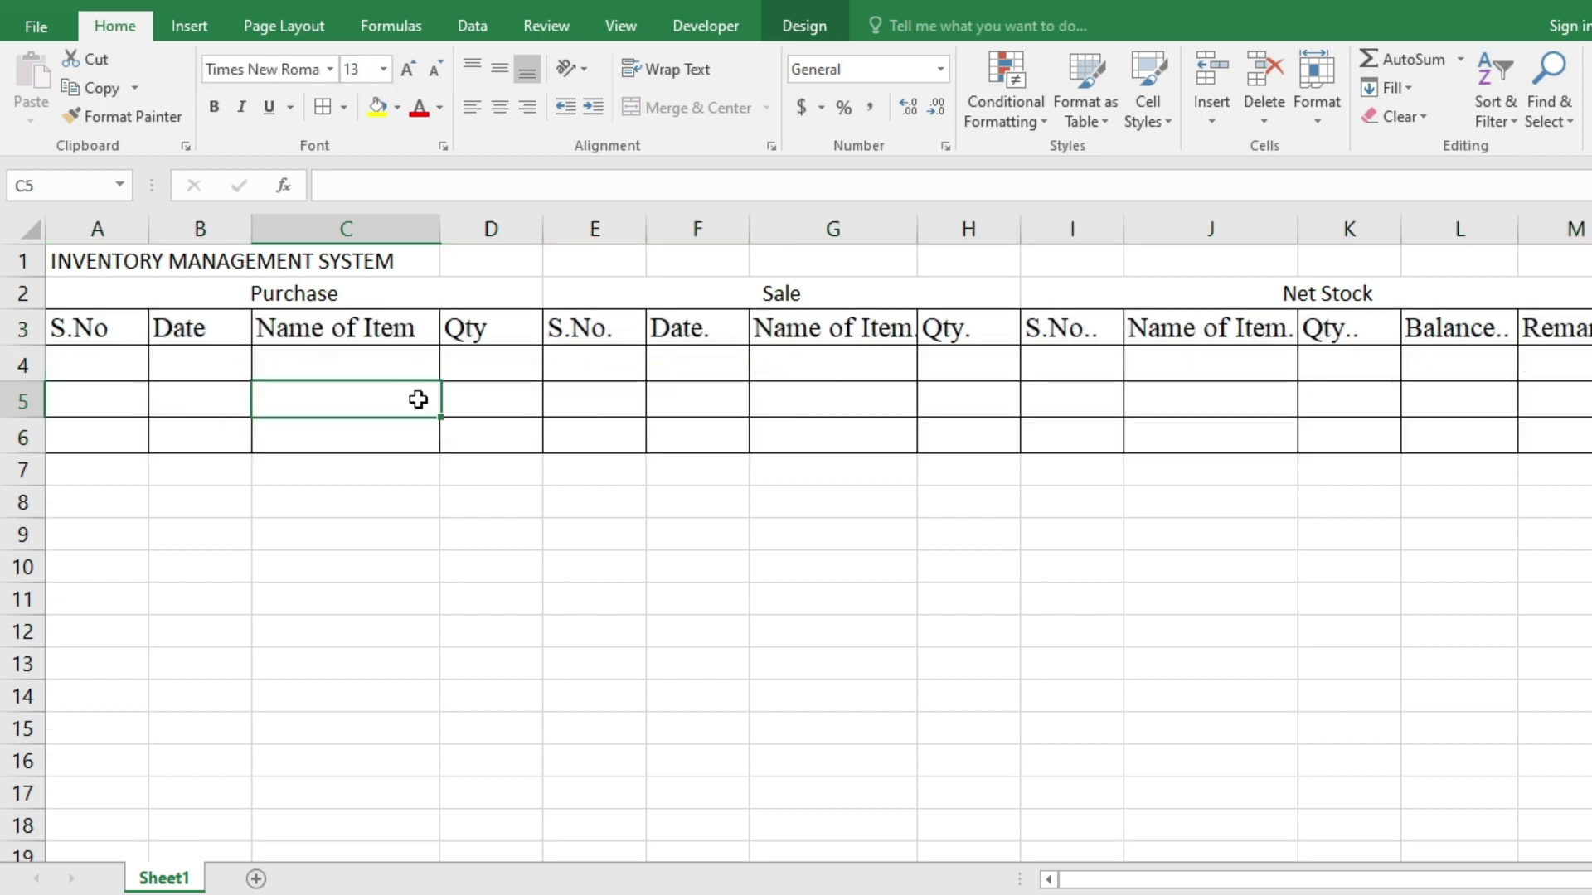
Step: Bold the A3:M3 headers, then select the Purchase to Net Stock heading row
click(129, 340)
drag(128, 341, 1544, 329)
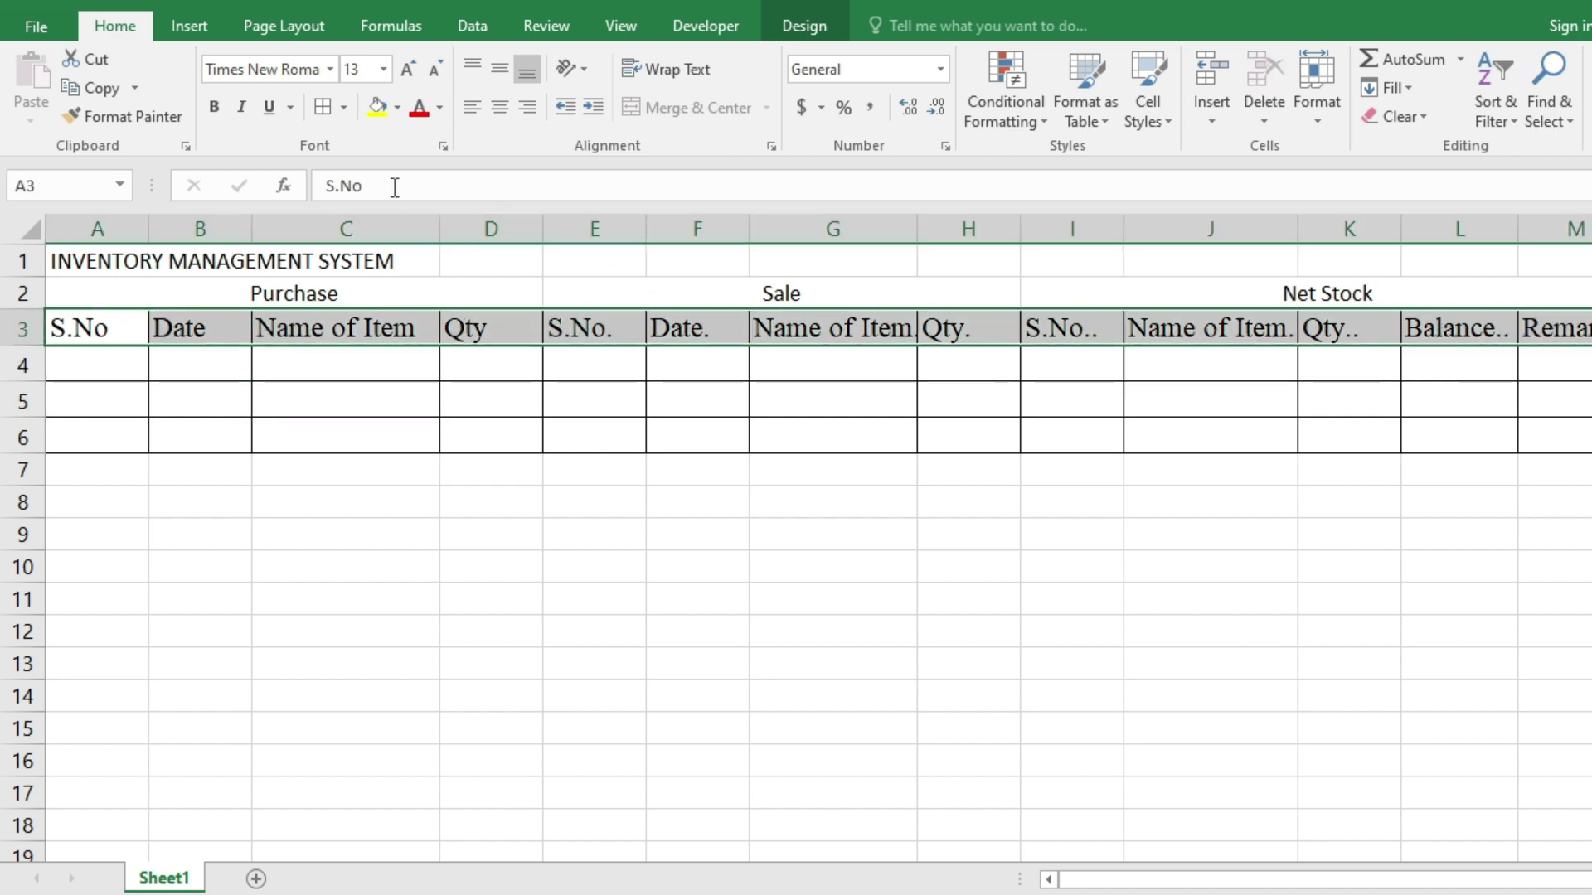
click(221, 106)
click(519, 393)
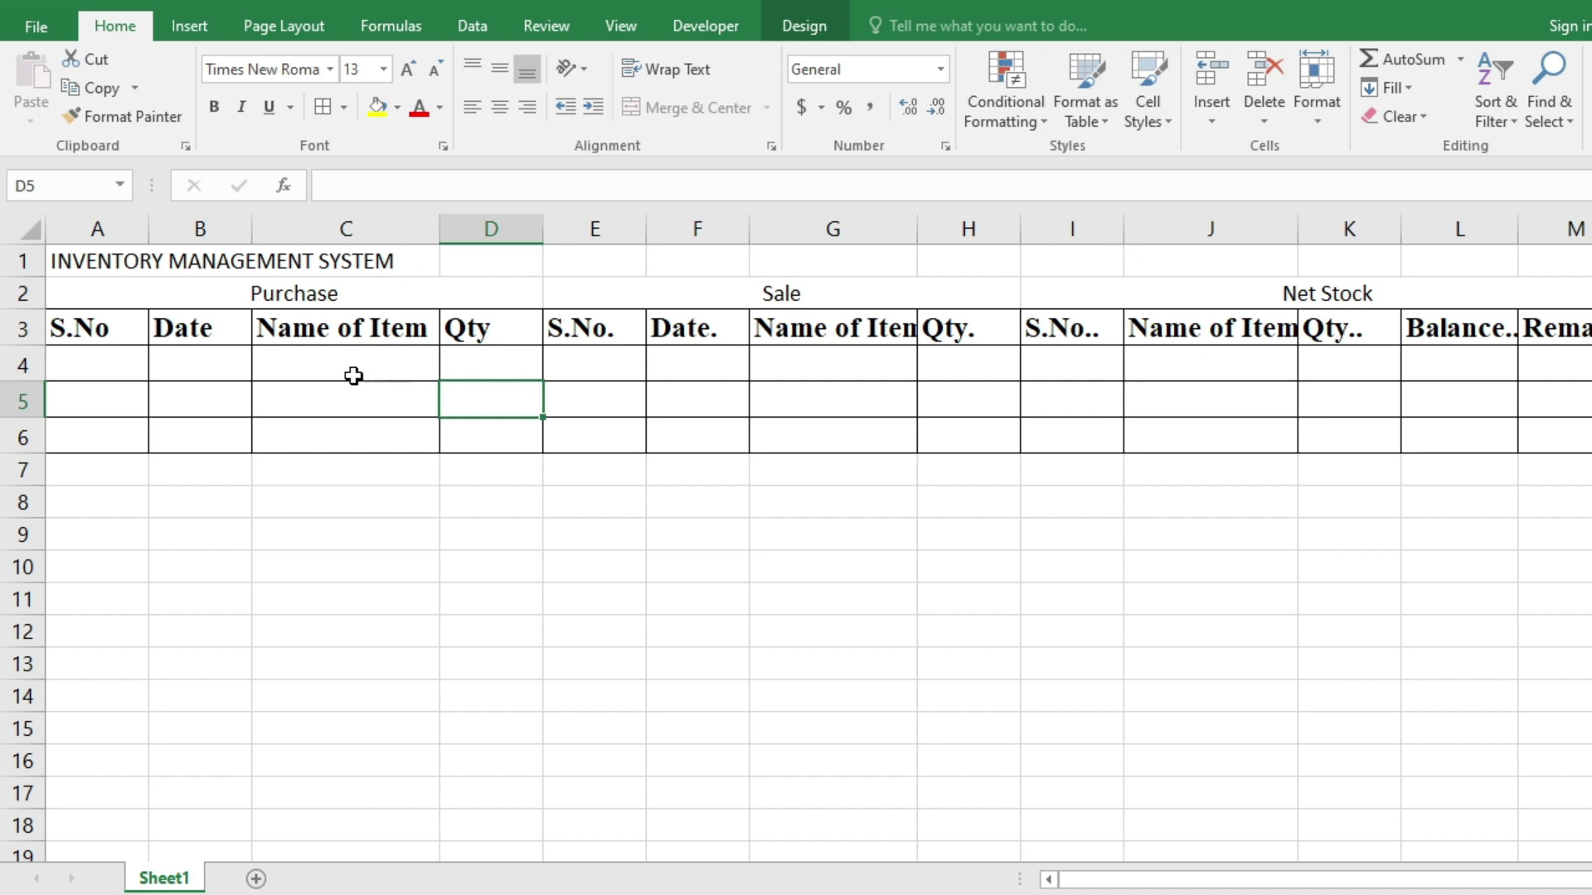
click(274, 294)
drag(398, 290, 1171, 297)
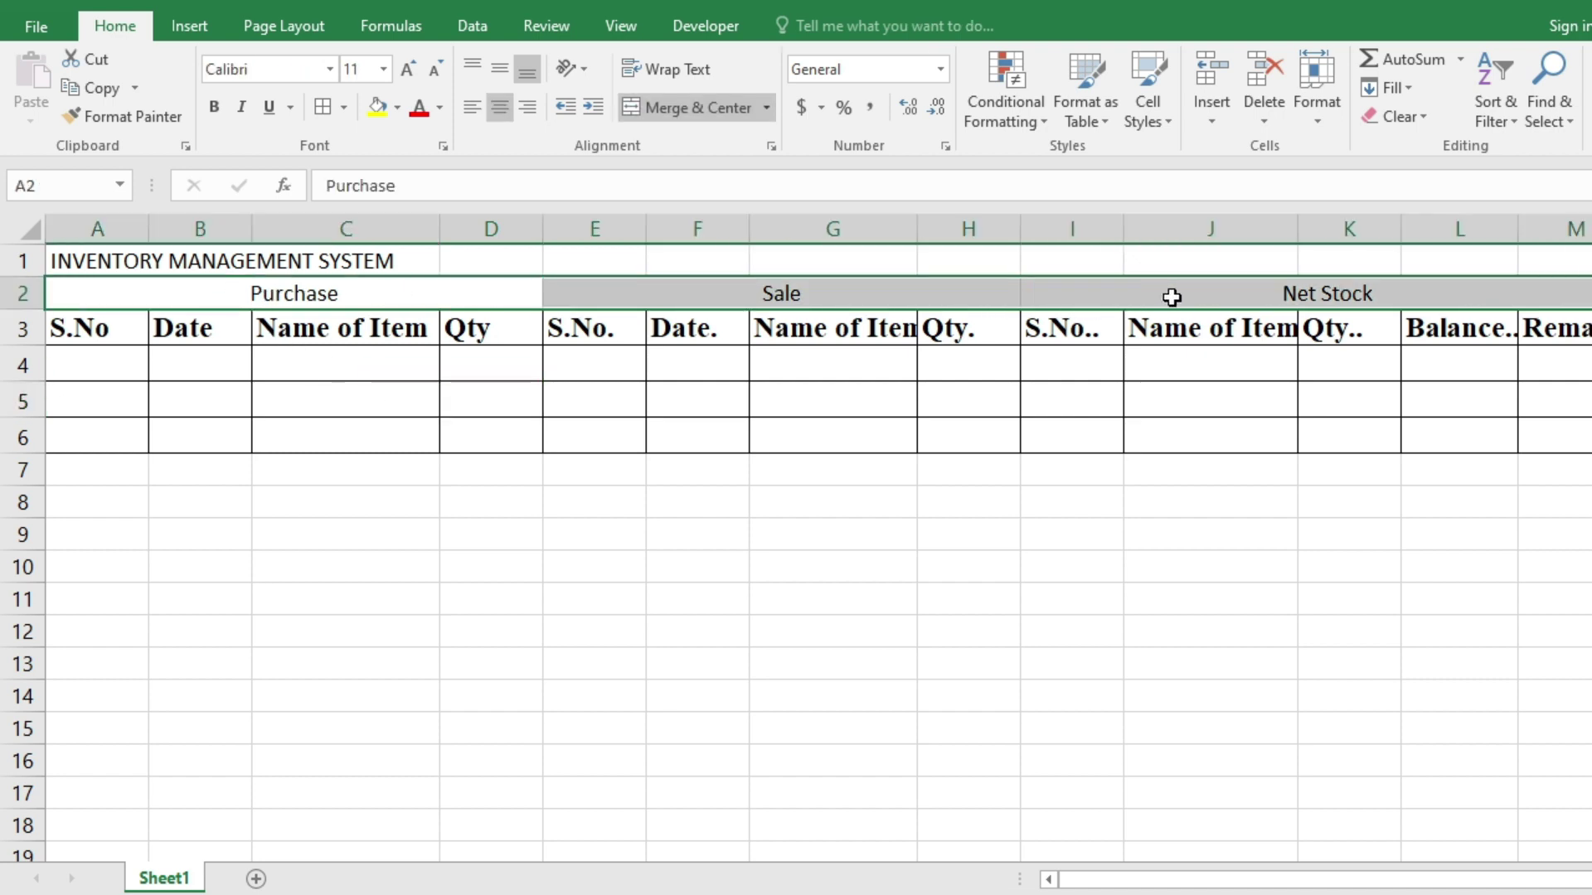
Step: Set the row 2 section headings to Arial Black size 12
click(284, 72)
text(Arial Black)
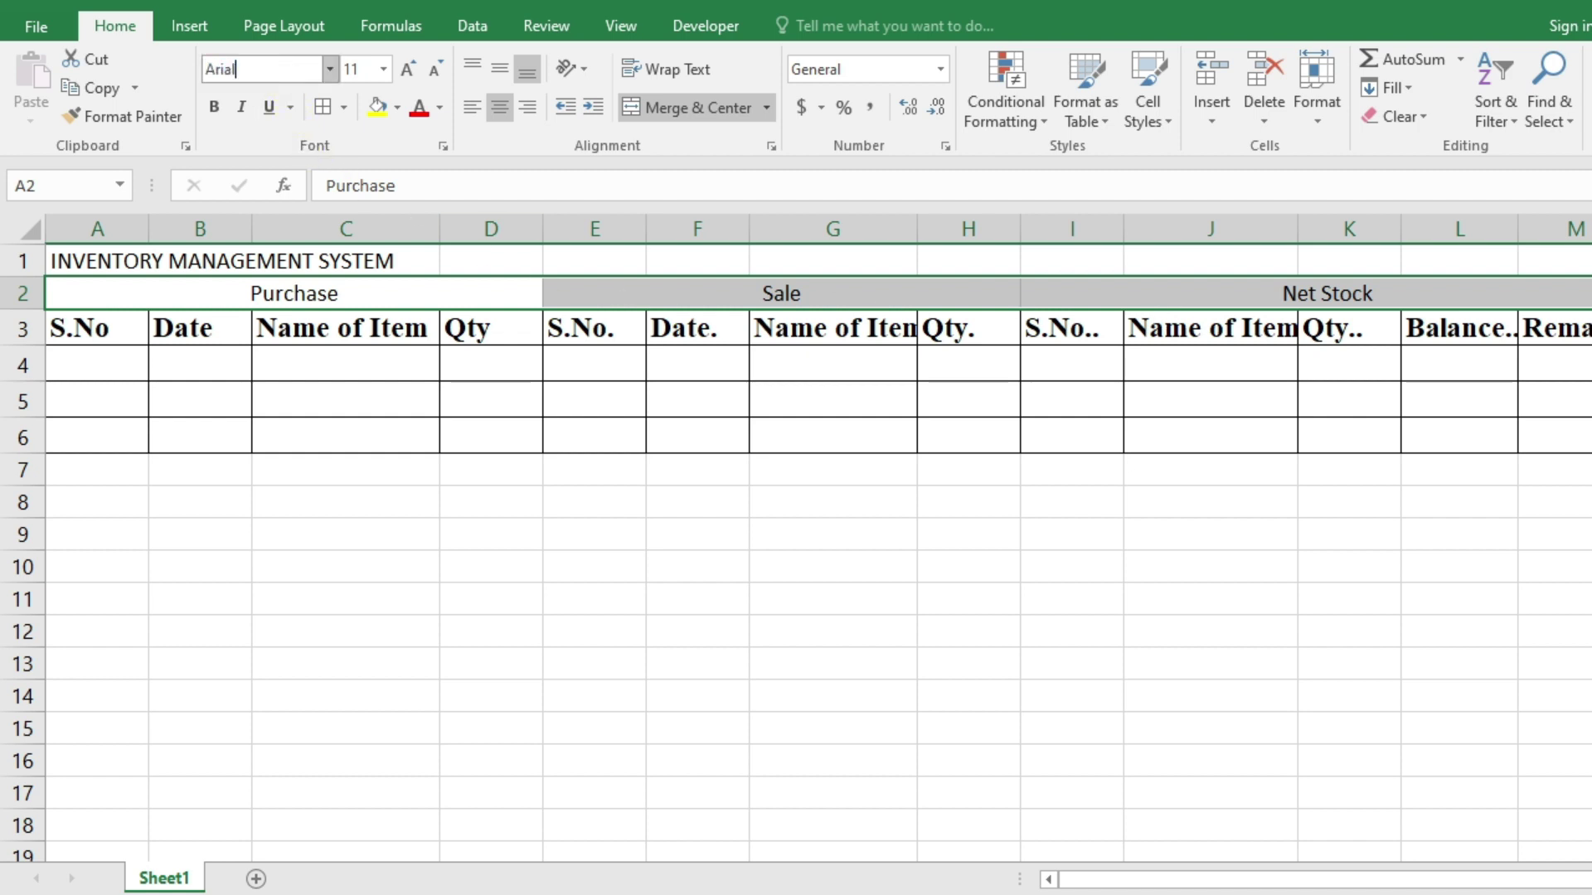
key(Return)
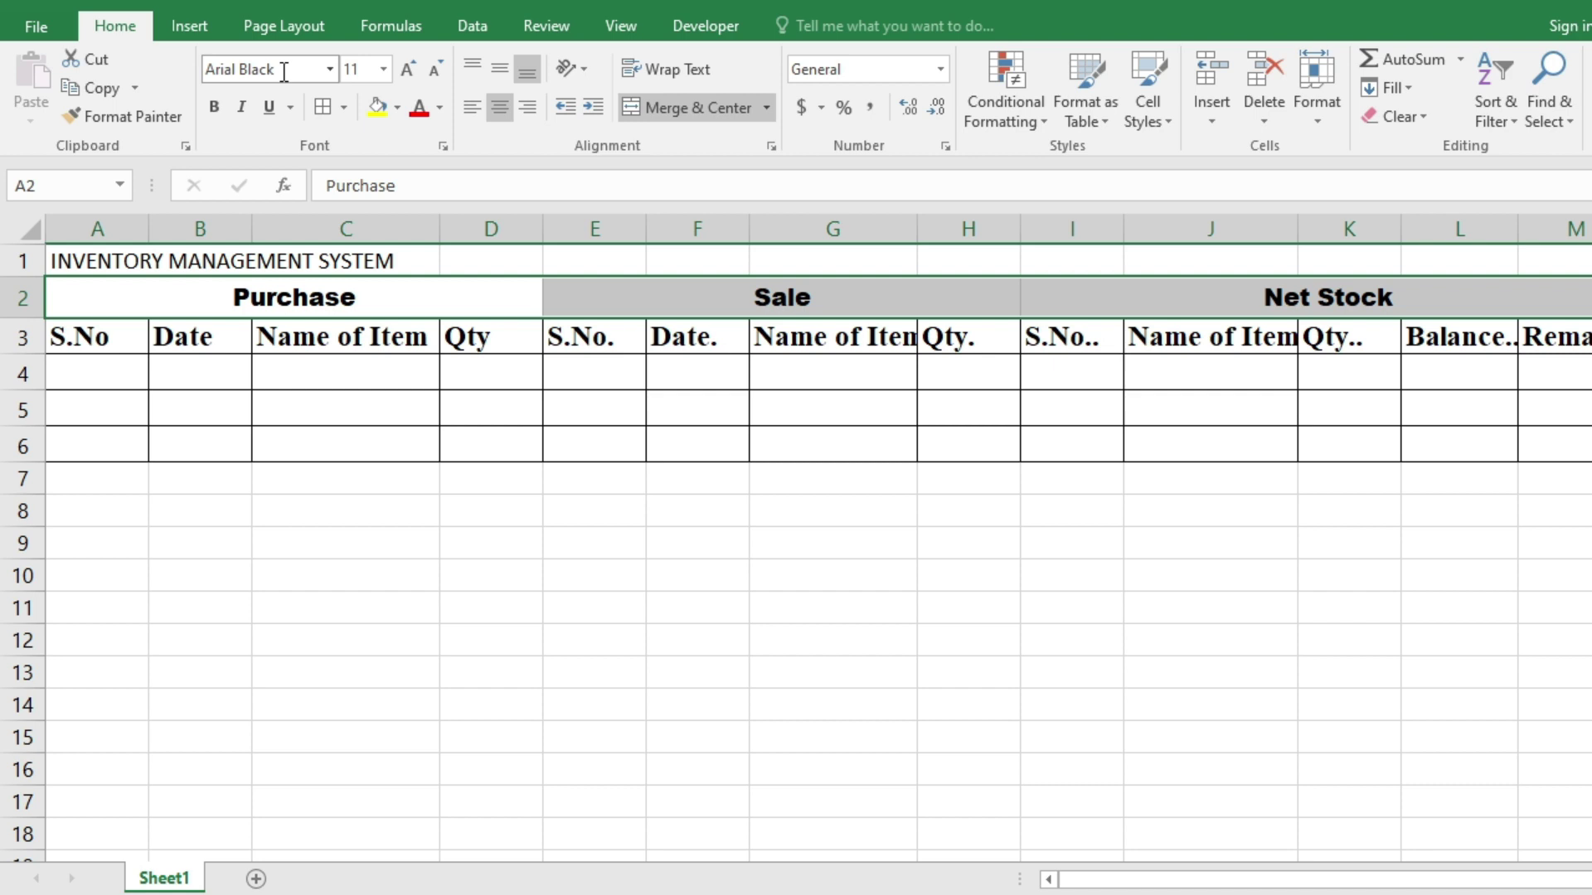
click(368, 73)
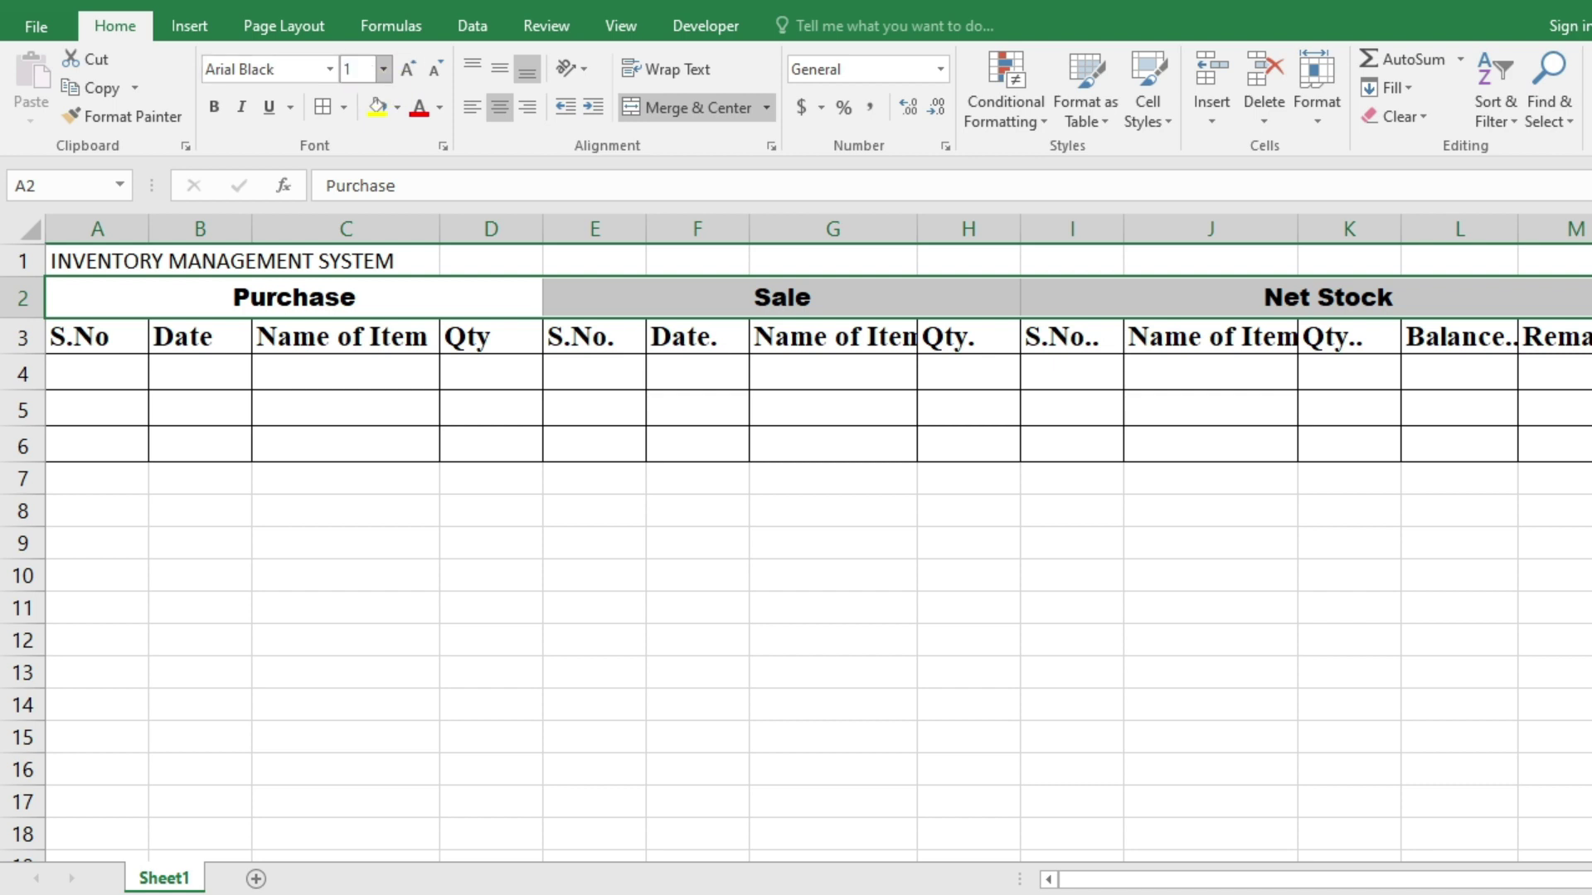
text(2)
key(Return)
key(Up)
key(shift+Right)
key(shift+Right)
key(shift+Right)
click(689, 107)
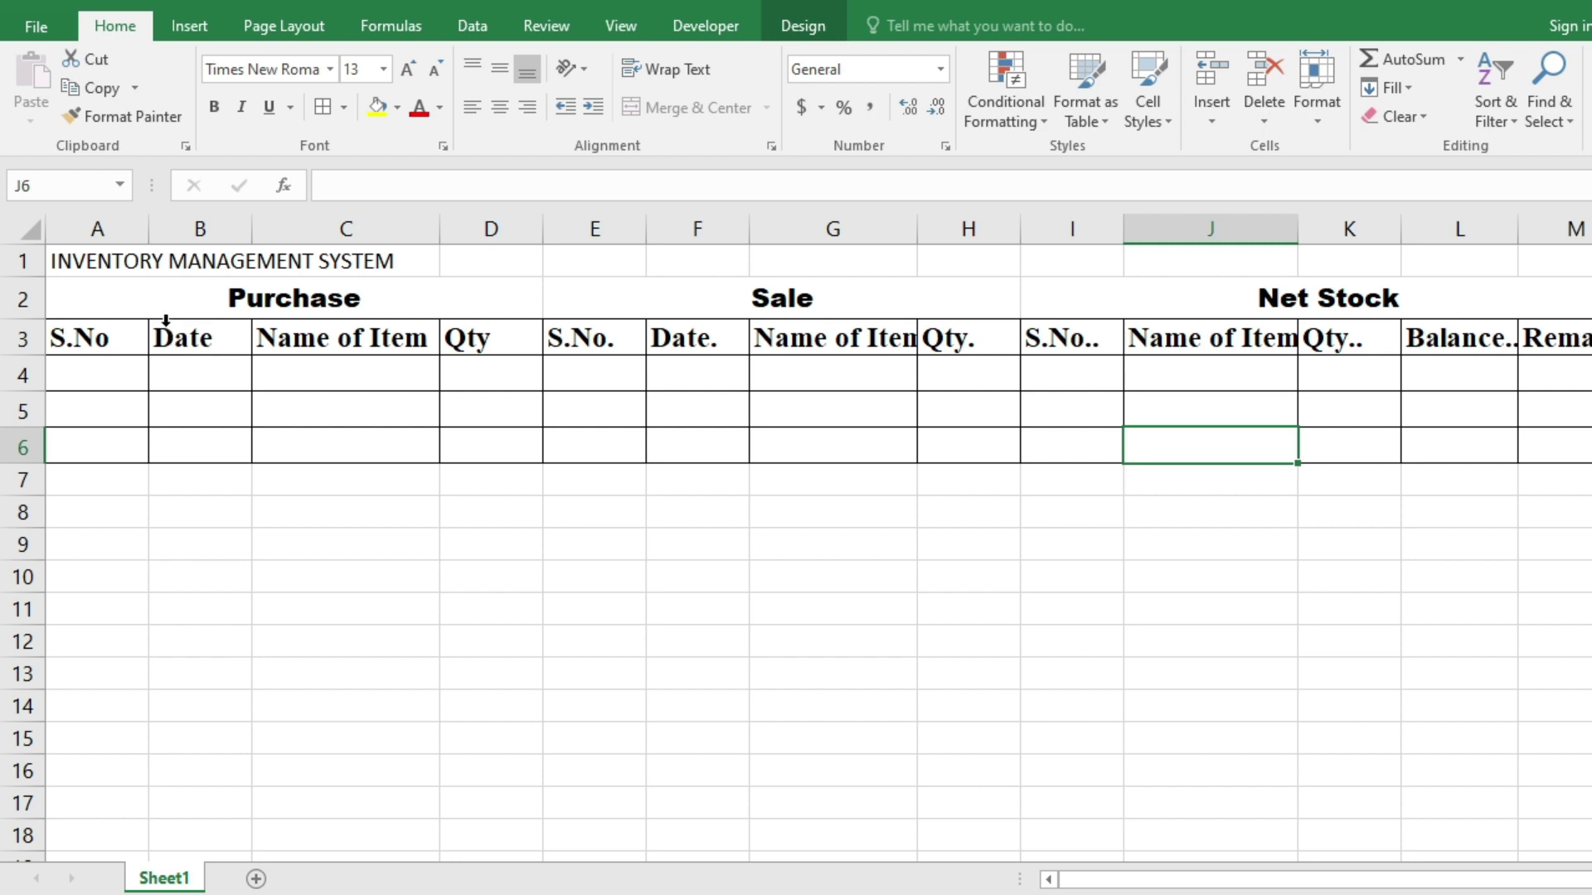
Step: Merge and centre the title across A1:M1 in Eras Bold ITC size 22
drag(107, 259, 1536, 273)
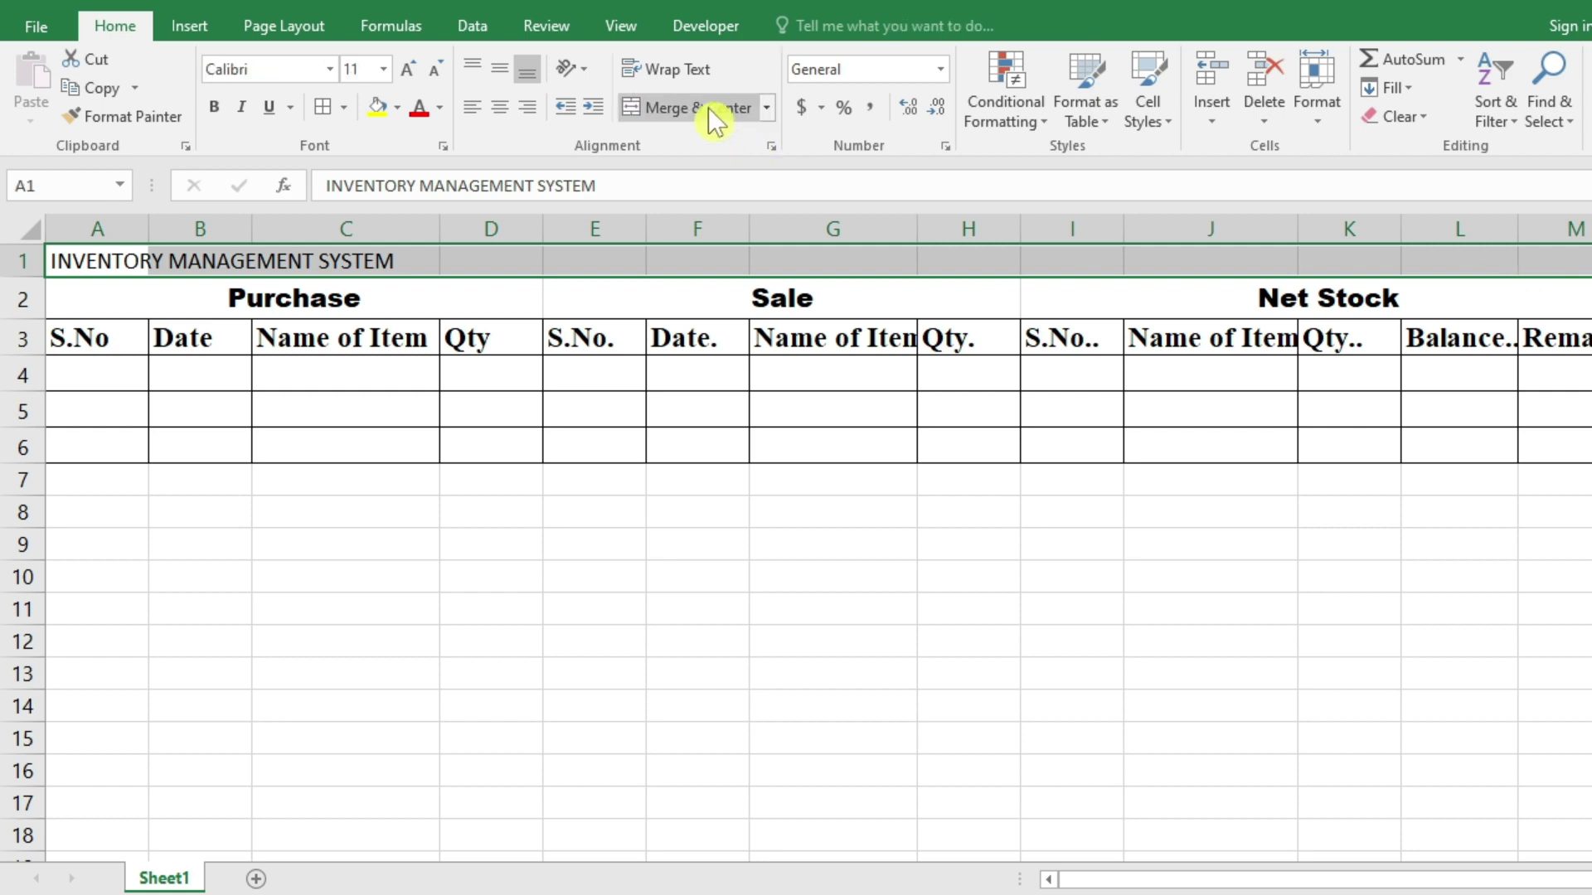
click(708, 107)
click(303, 71)
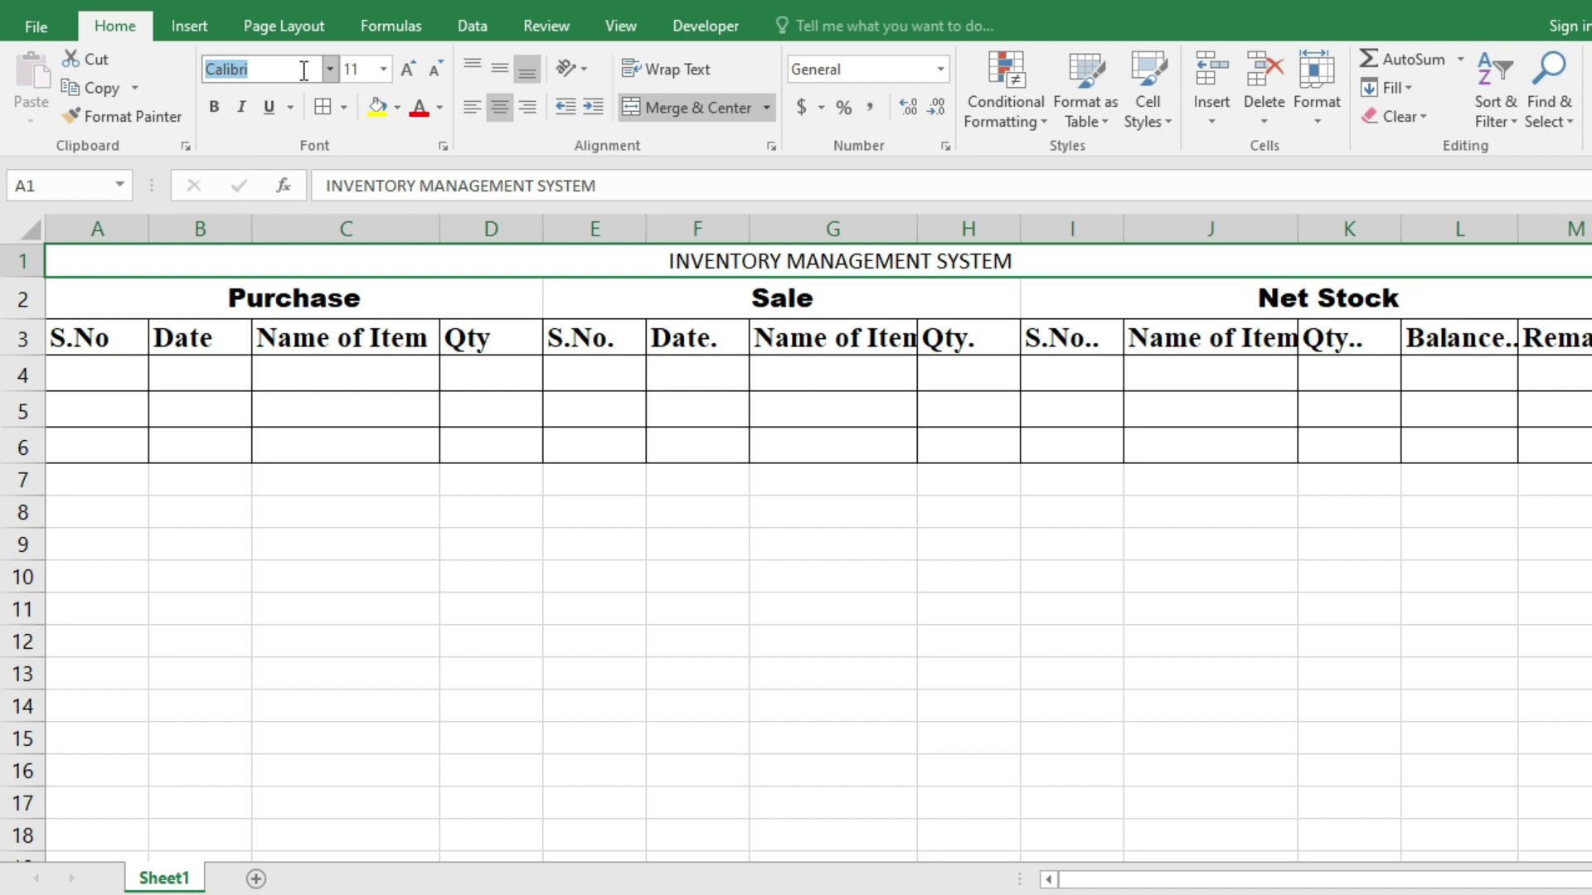
text(Eras Bold ITC)
key(Return)
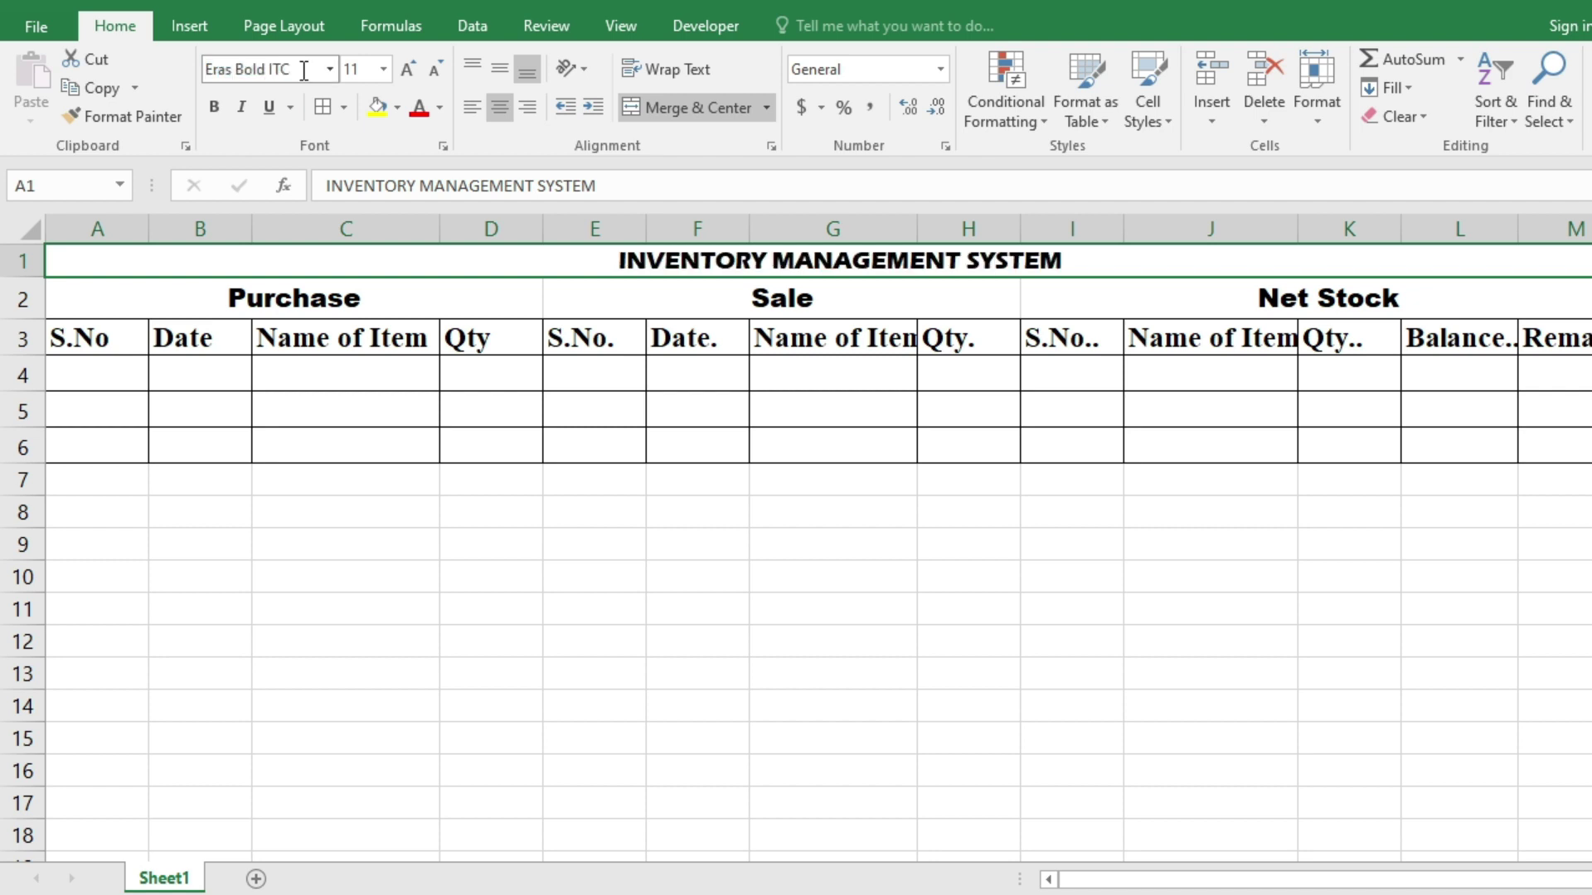
click(370, 72)
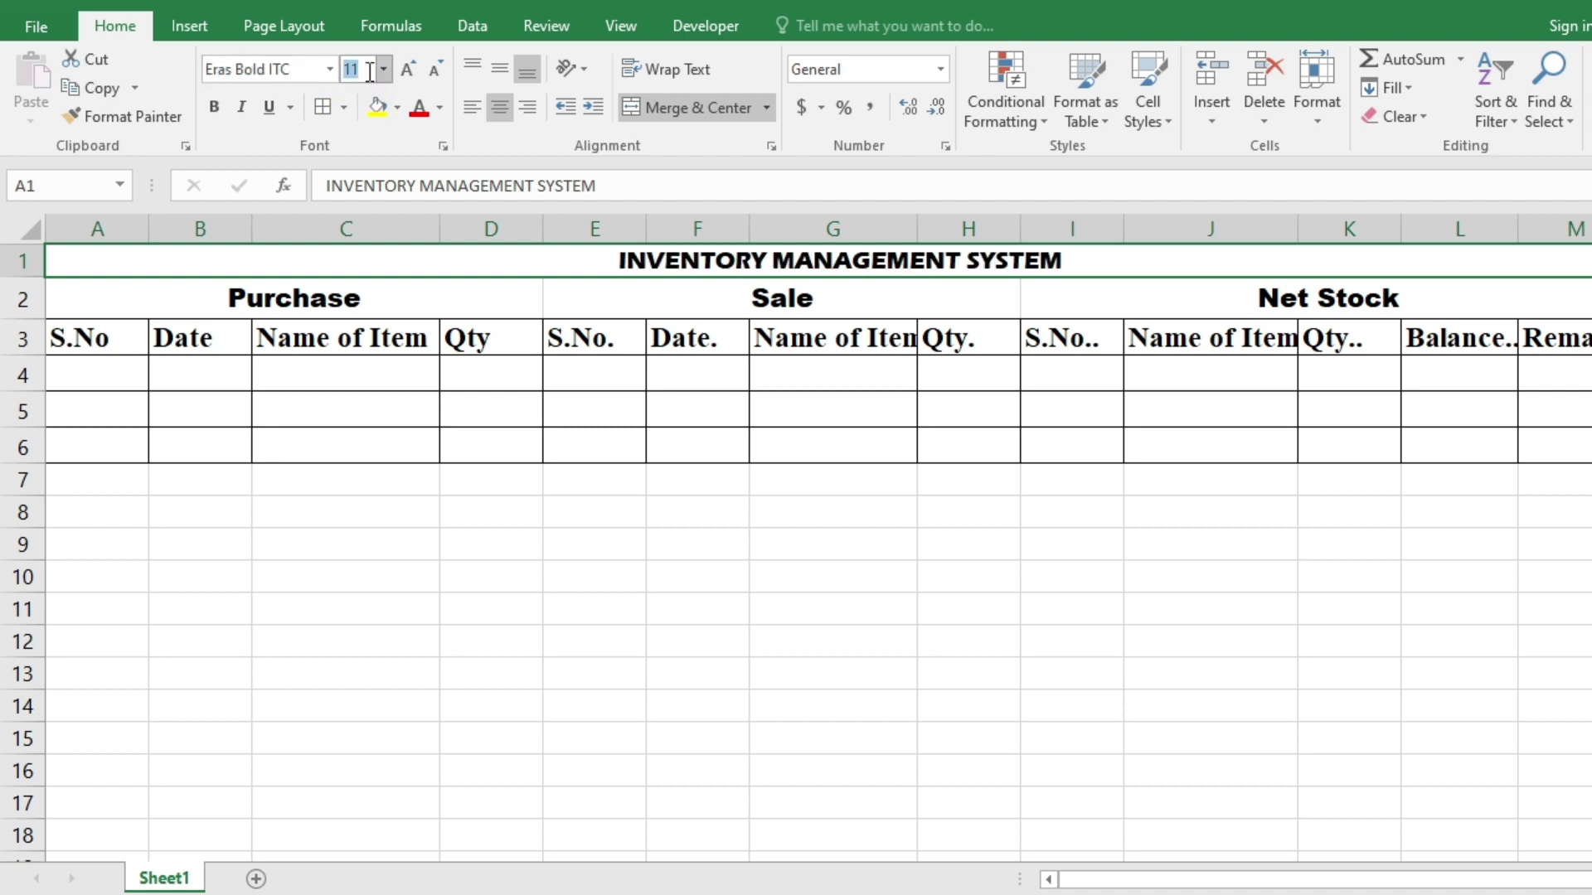
text(22)
key(Return)
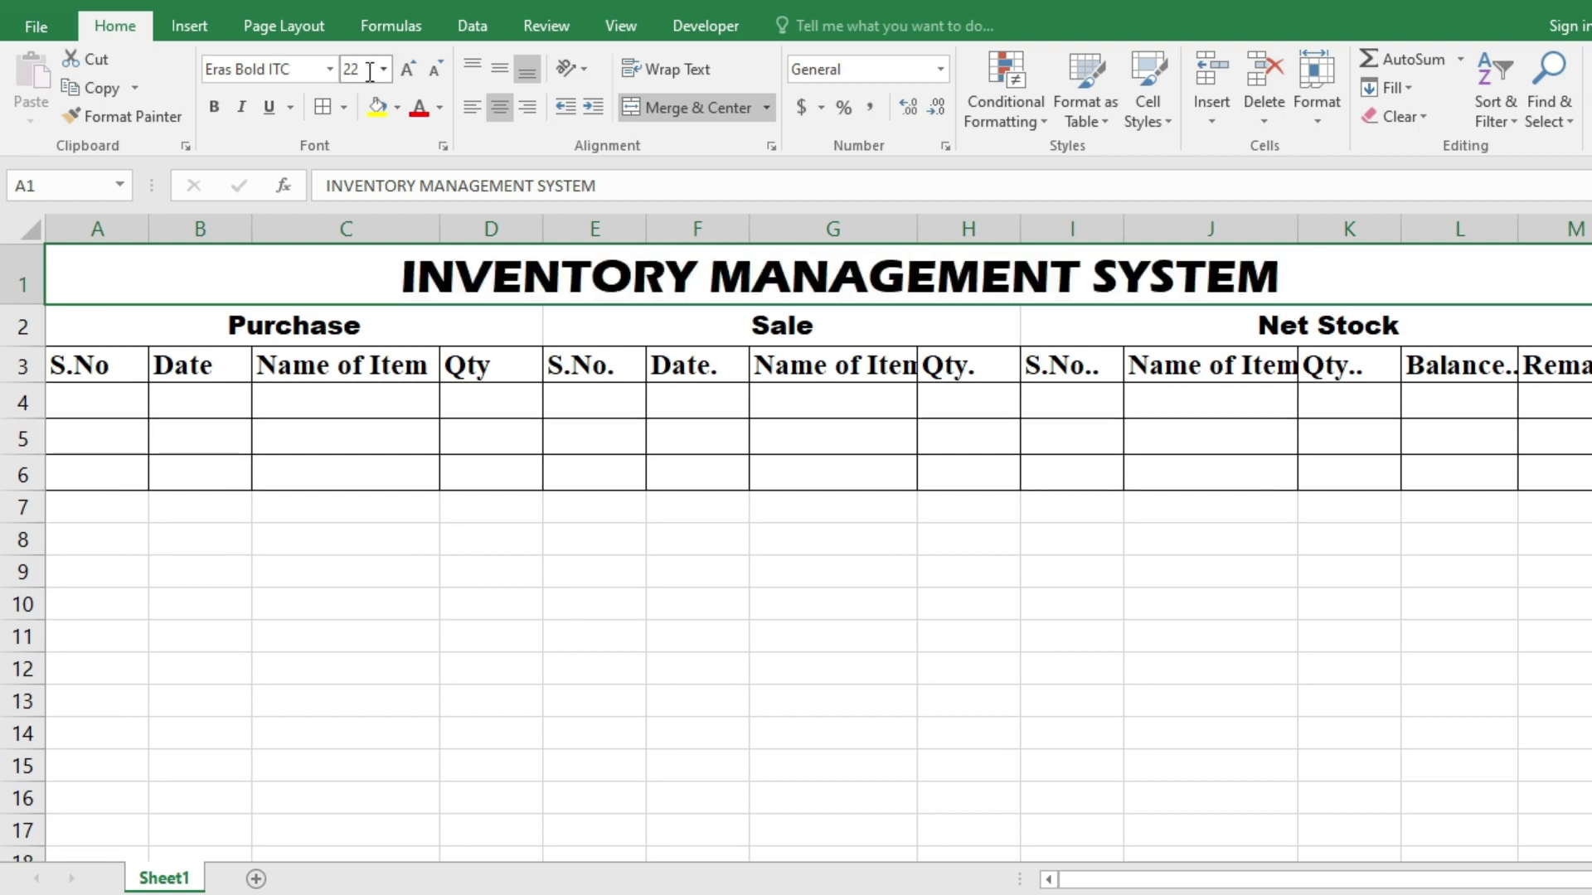
Step: Give the title row a dark blue fill with white text
click(398, 108)
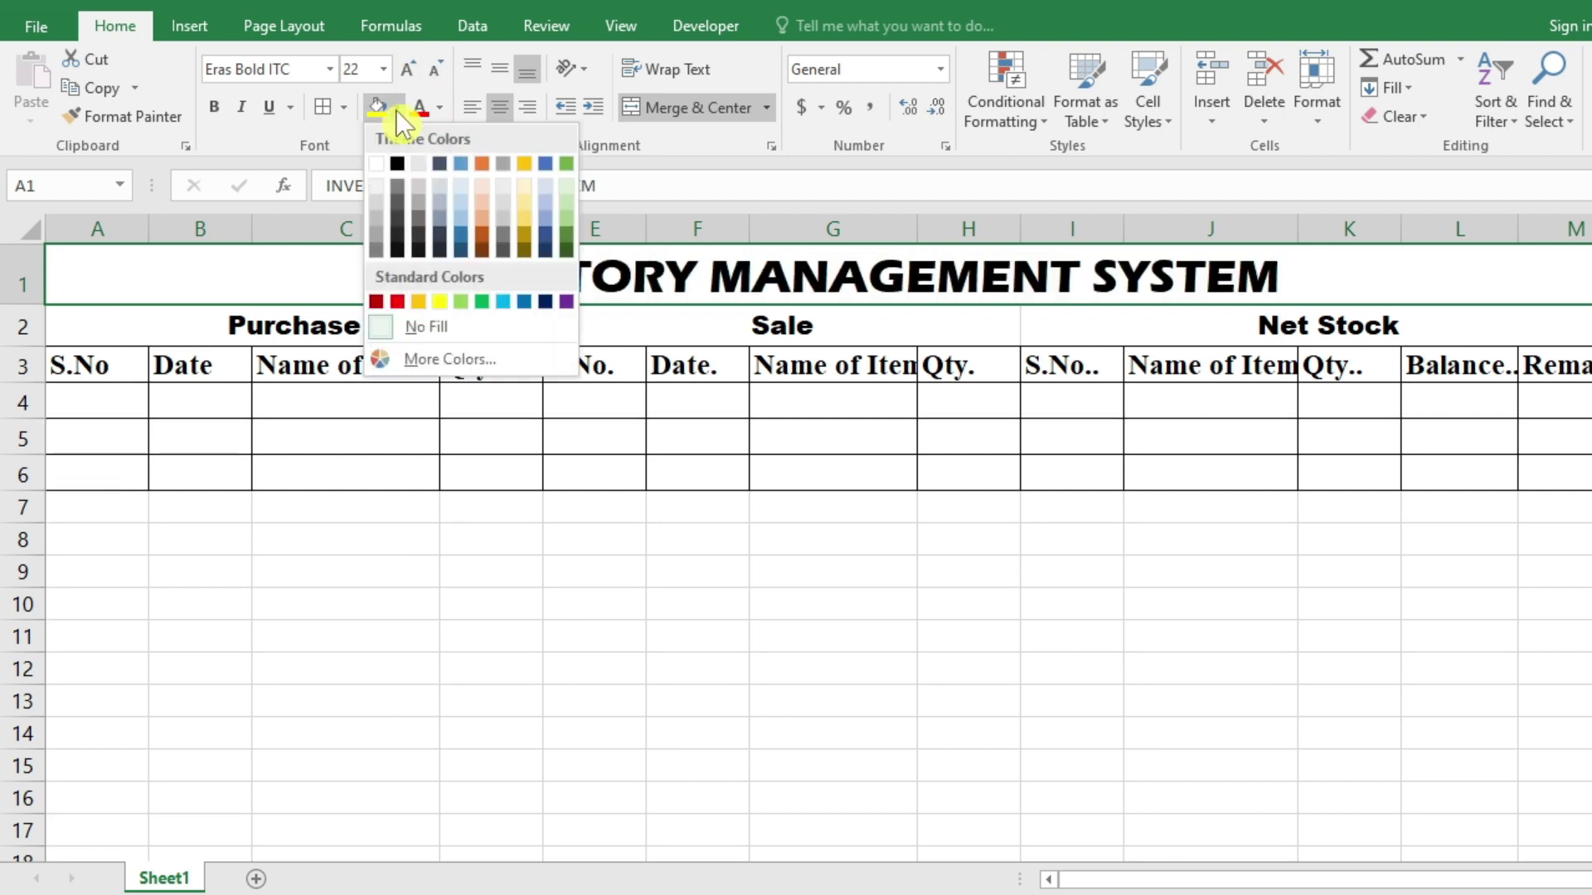
click(550, 251)
click(438, 107)
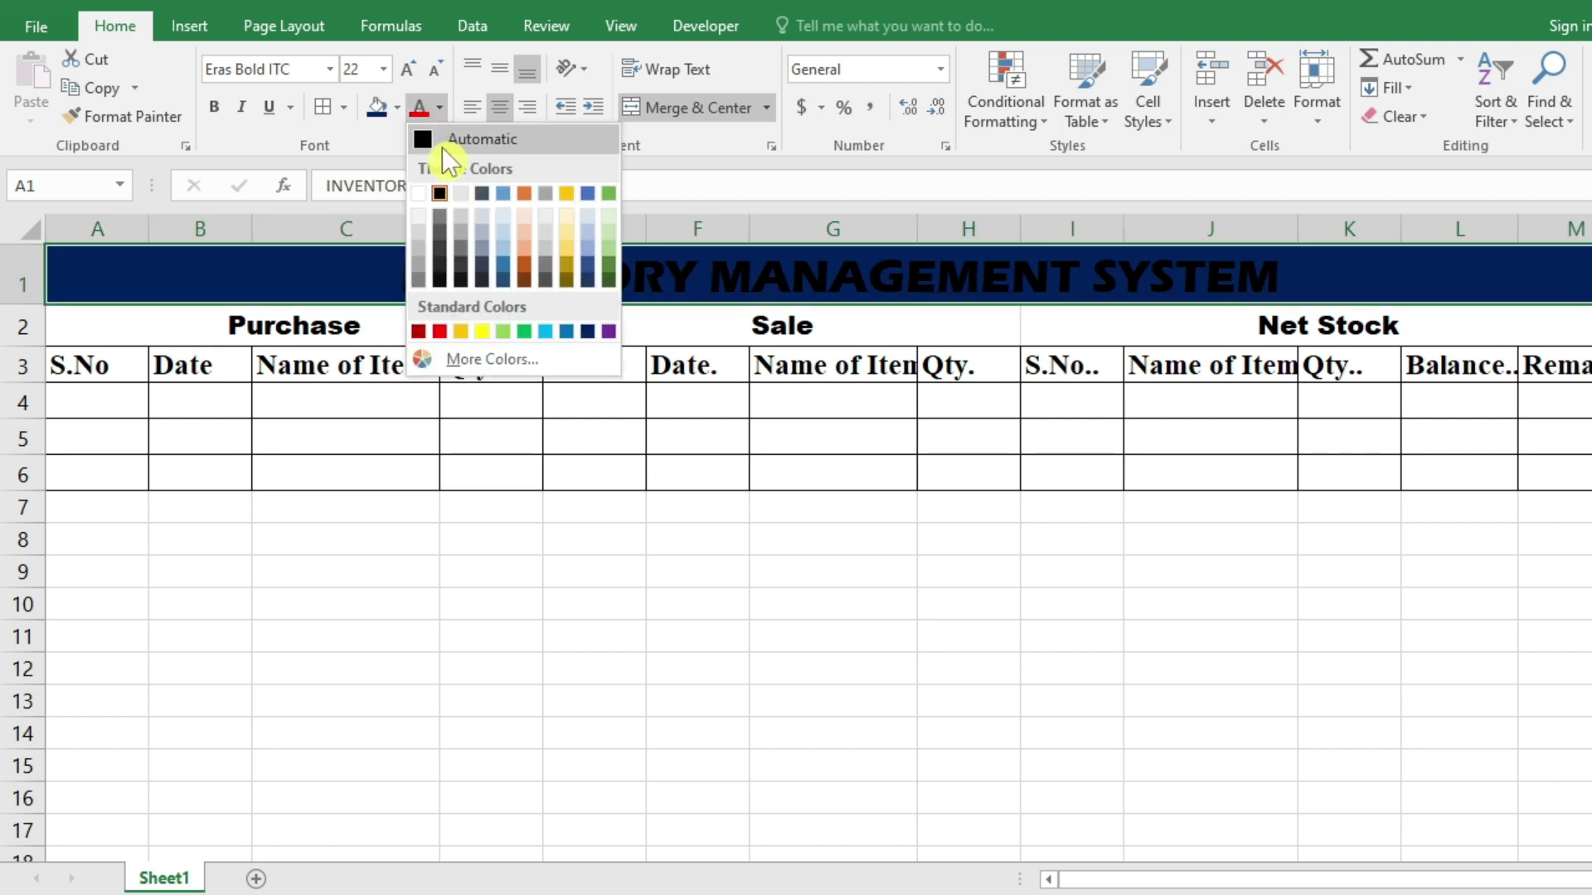
click(420, 193)
click(345, 400)
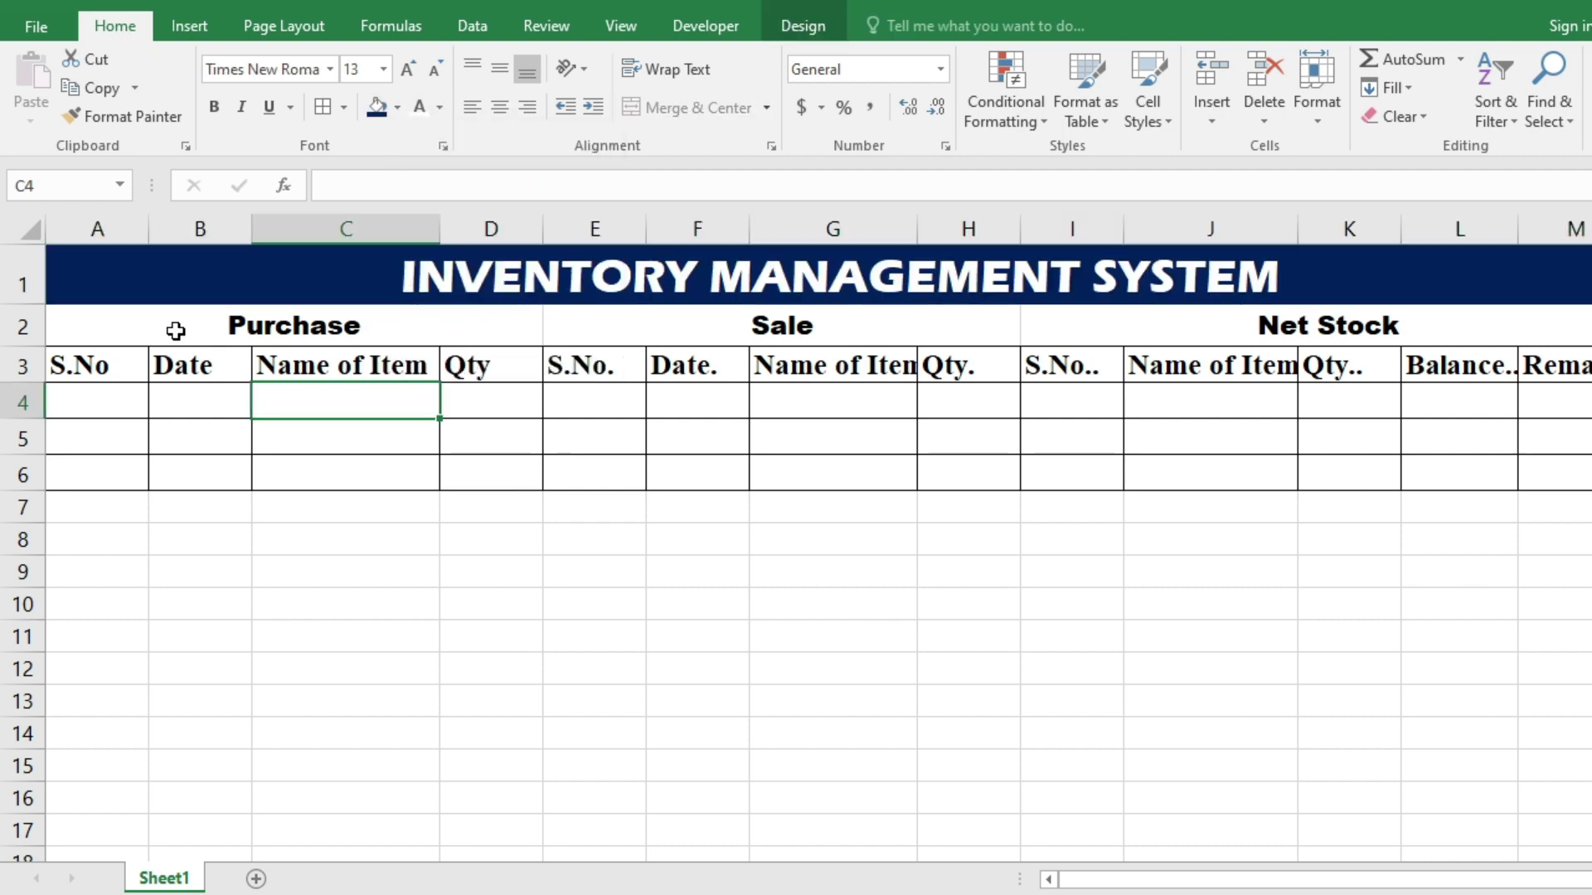
Step: Fill A2:D6 orange, E2:H6 light blue and I2:M6 light green
drag(176, 317, 241, 466)
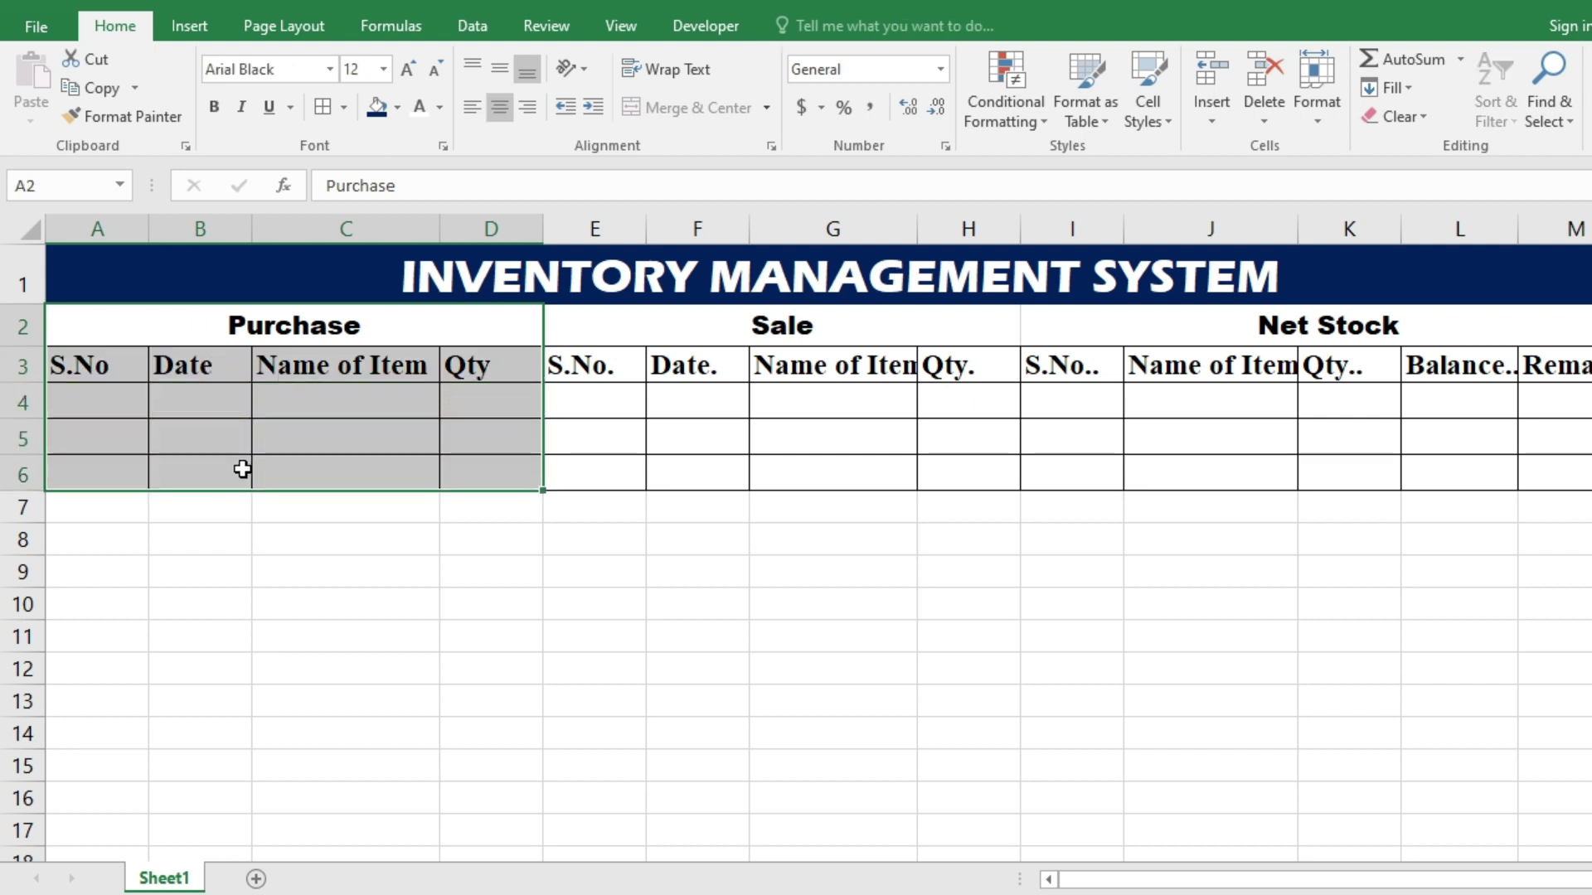
click(397, 108)
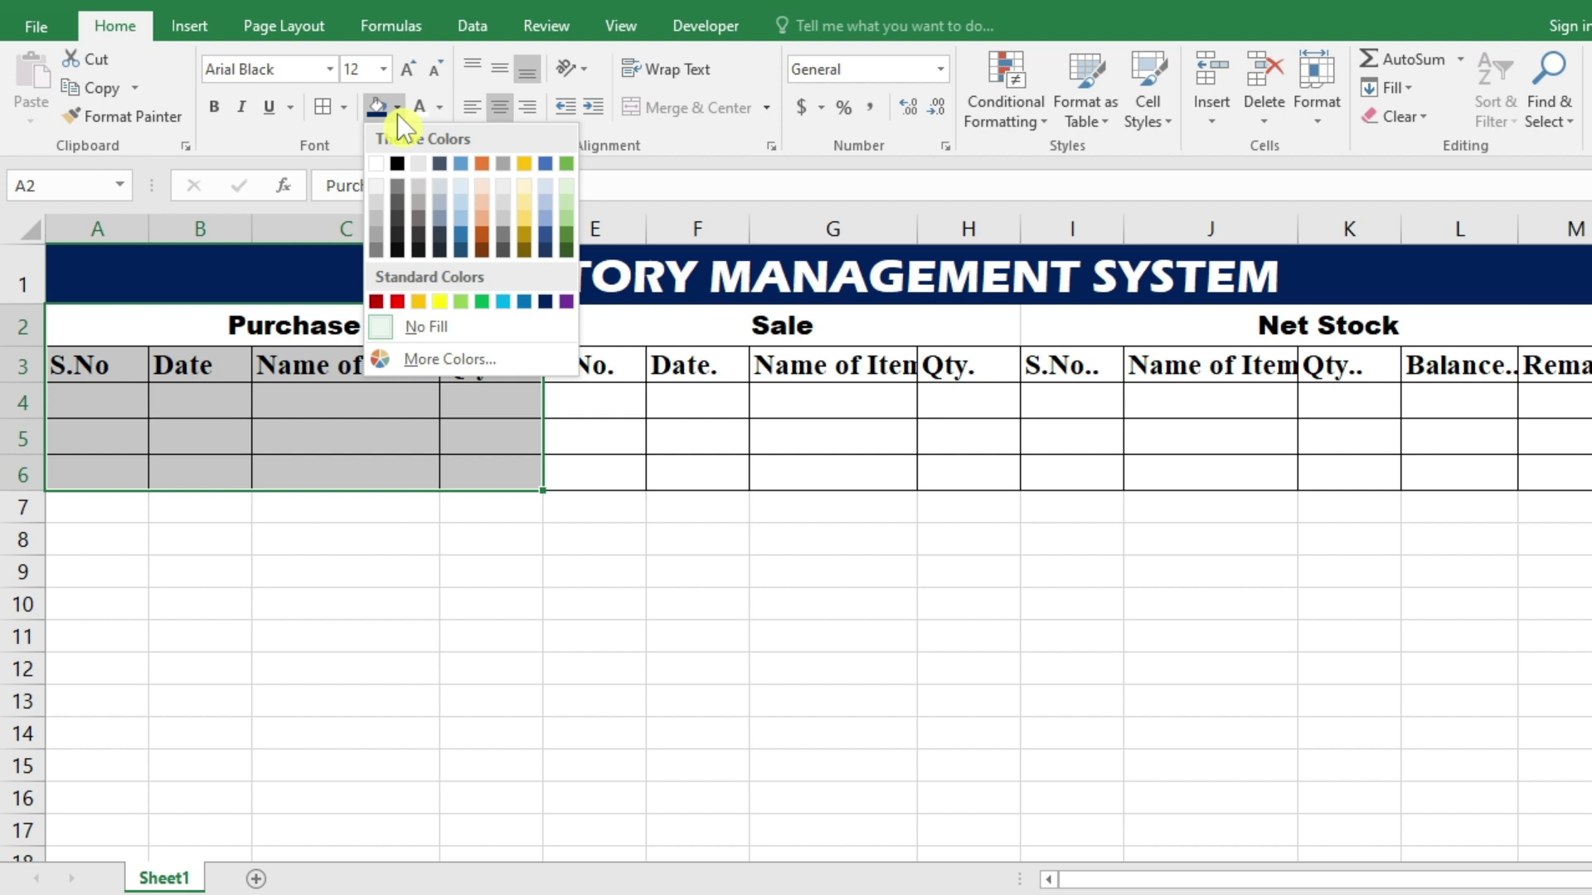
click(482, 203)
mouse_move(618, 323)
mouse_down()
mouse_move(734, 440)
mouse_move(732, 473)
mouse_up()
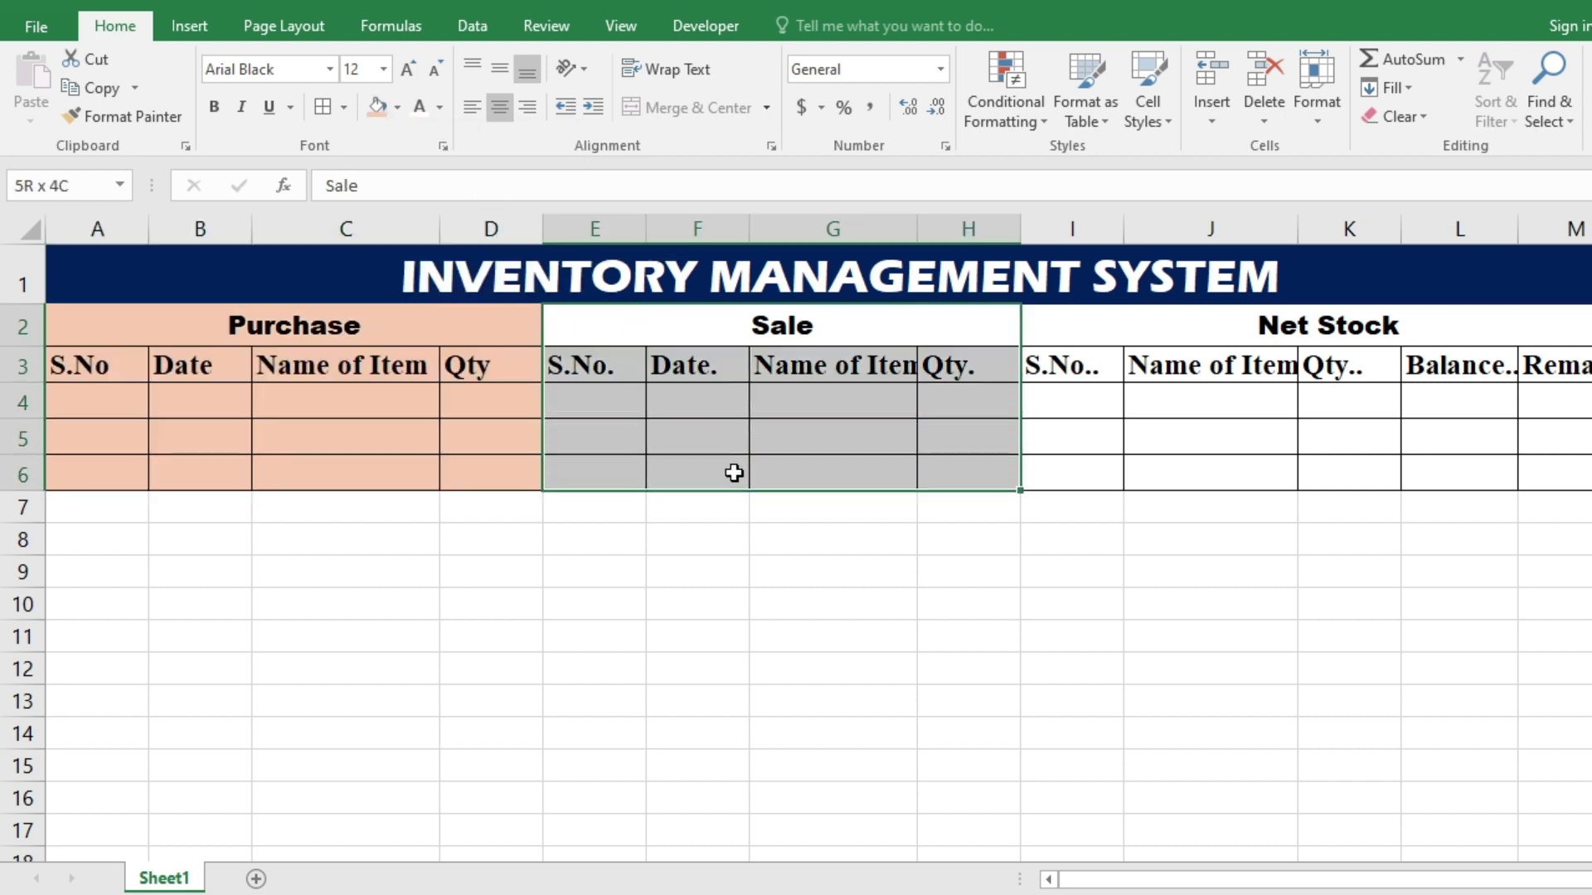
click(396, 111)
click(455, 178)
click(1166, 325)
mouse_move(1166, 326)
mouse_down()
mouse_move(1197, 401)
mouse_move(1199, 469)
mouse_up()
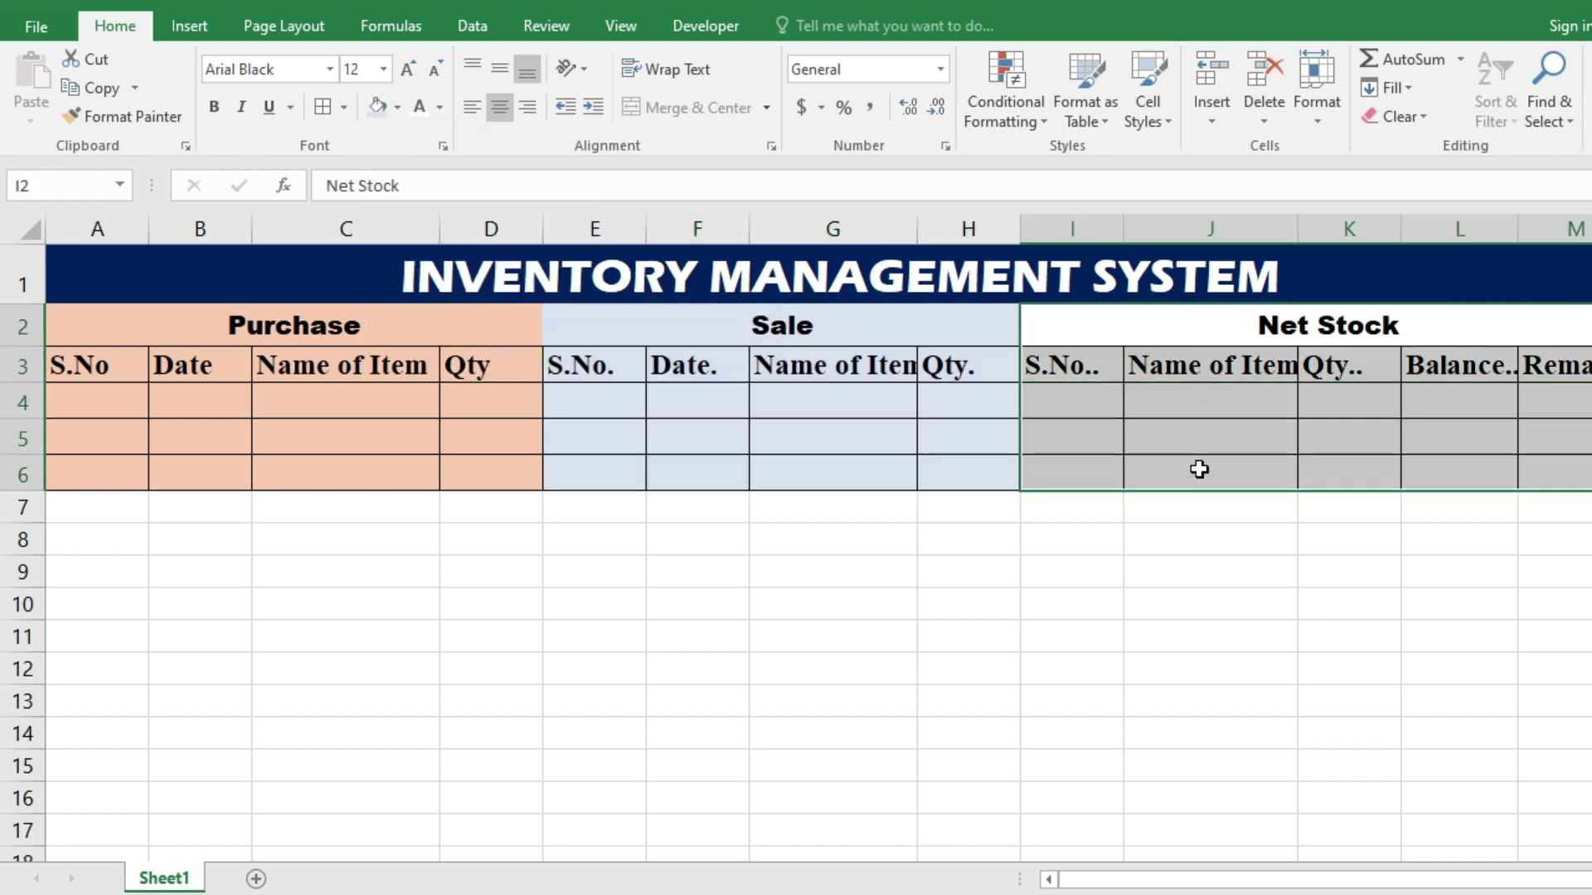
click(400, 108)
click(565, 203)
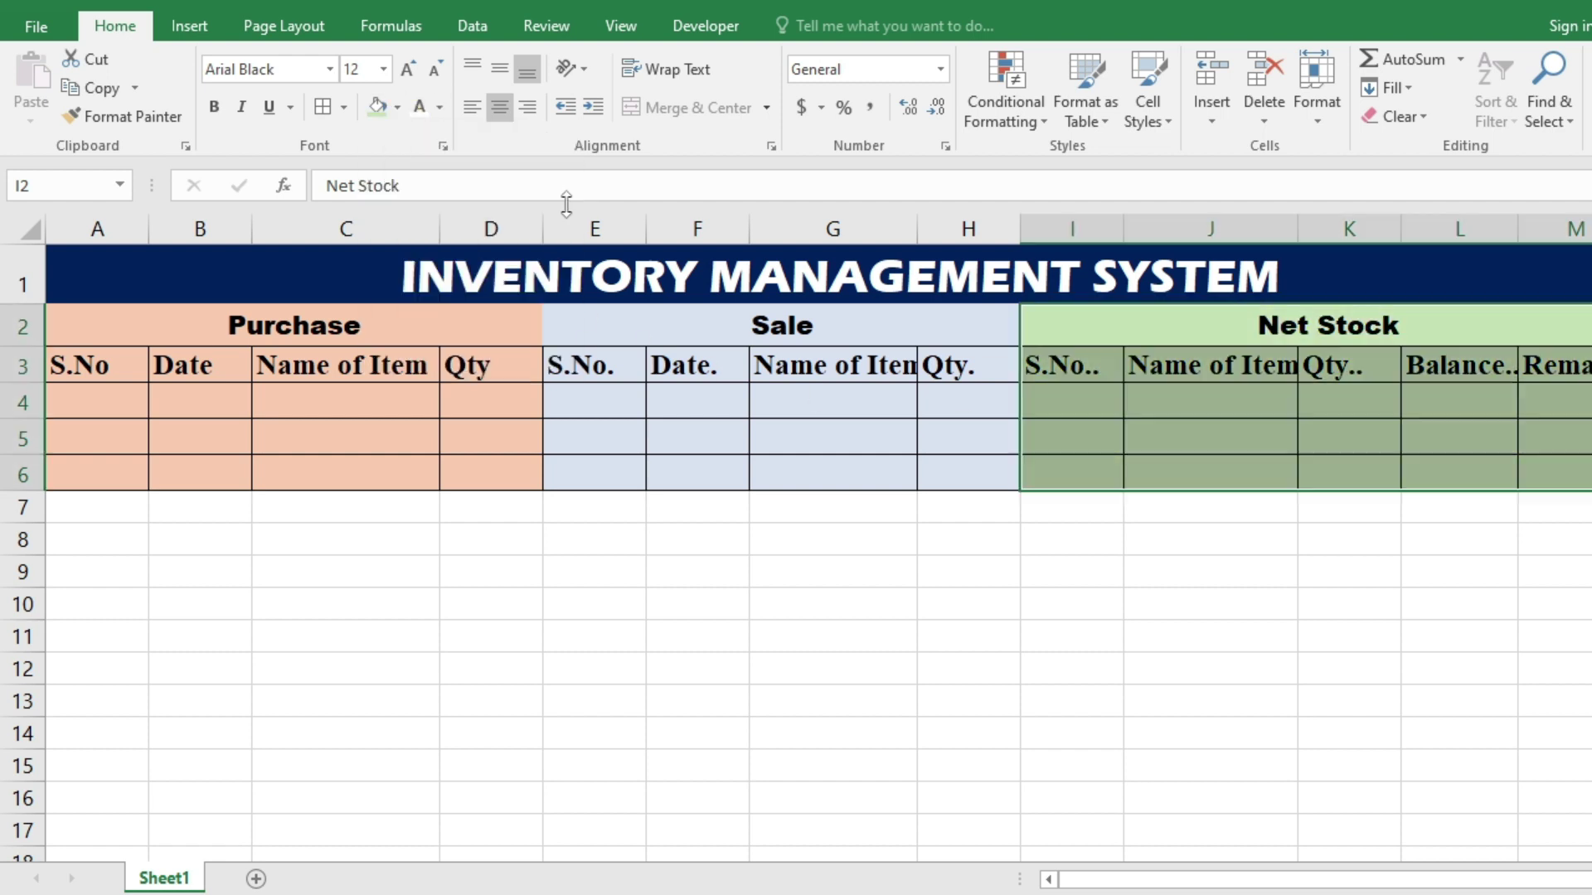
click(767, 609)
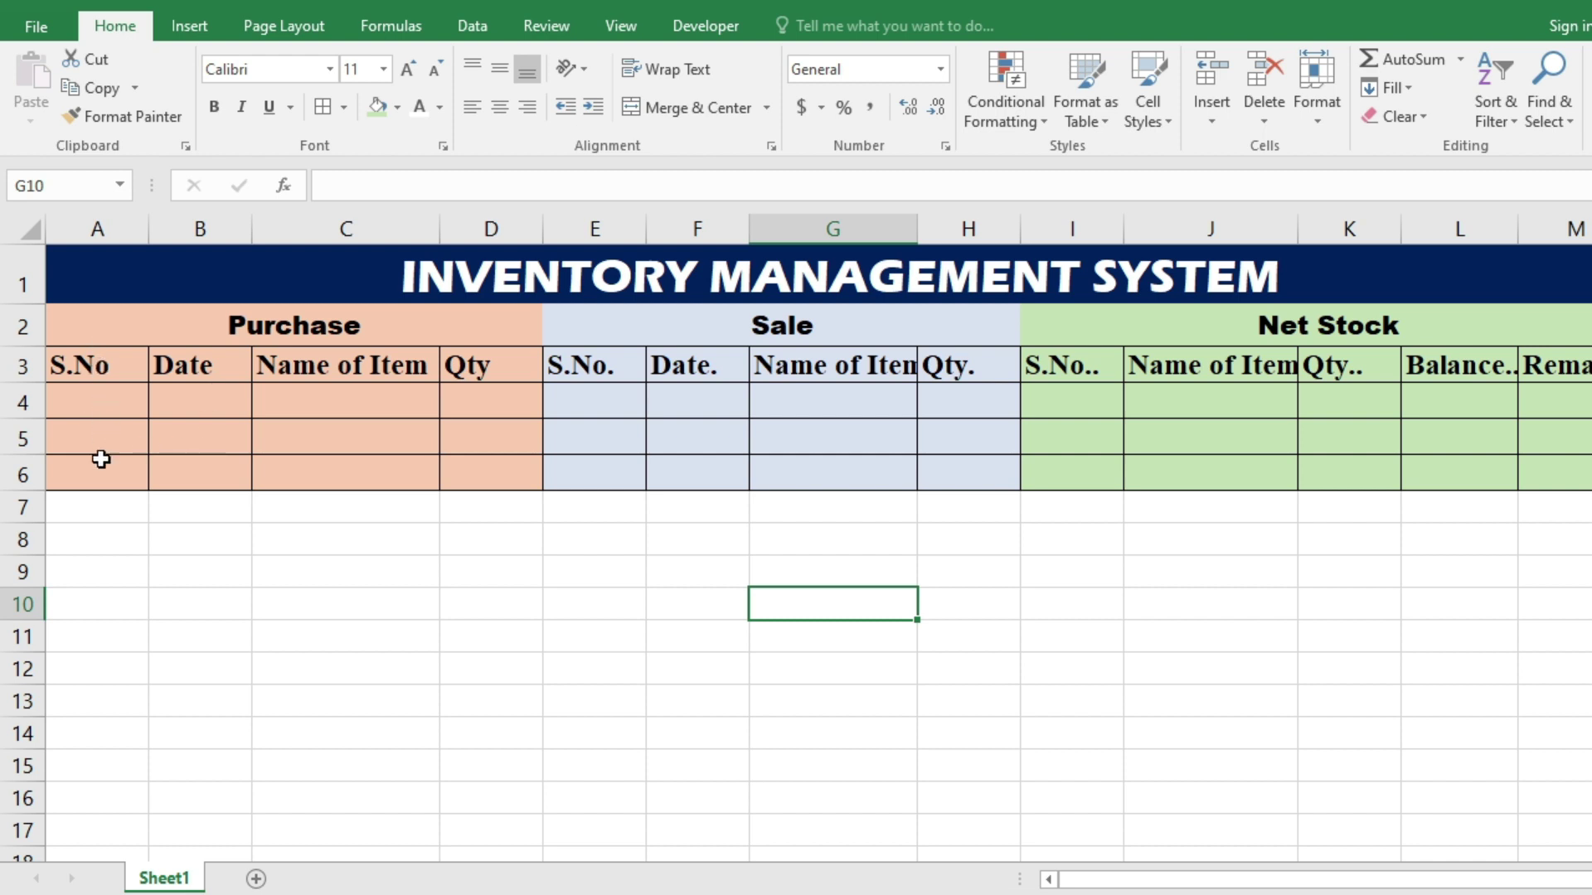
drag(152, 224, 218, 233)
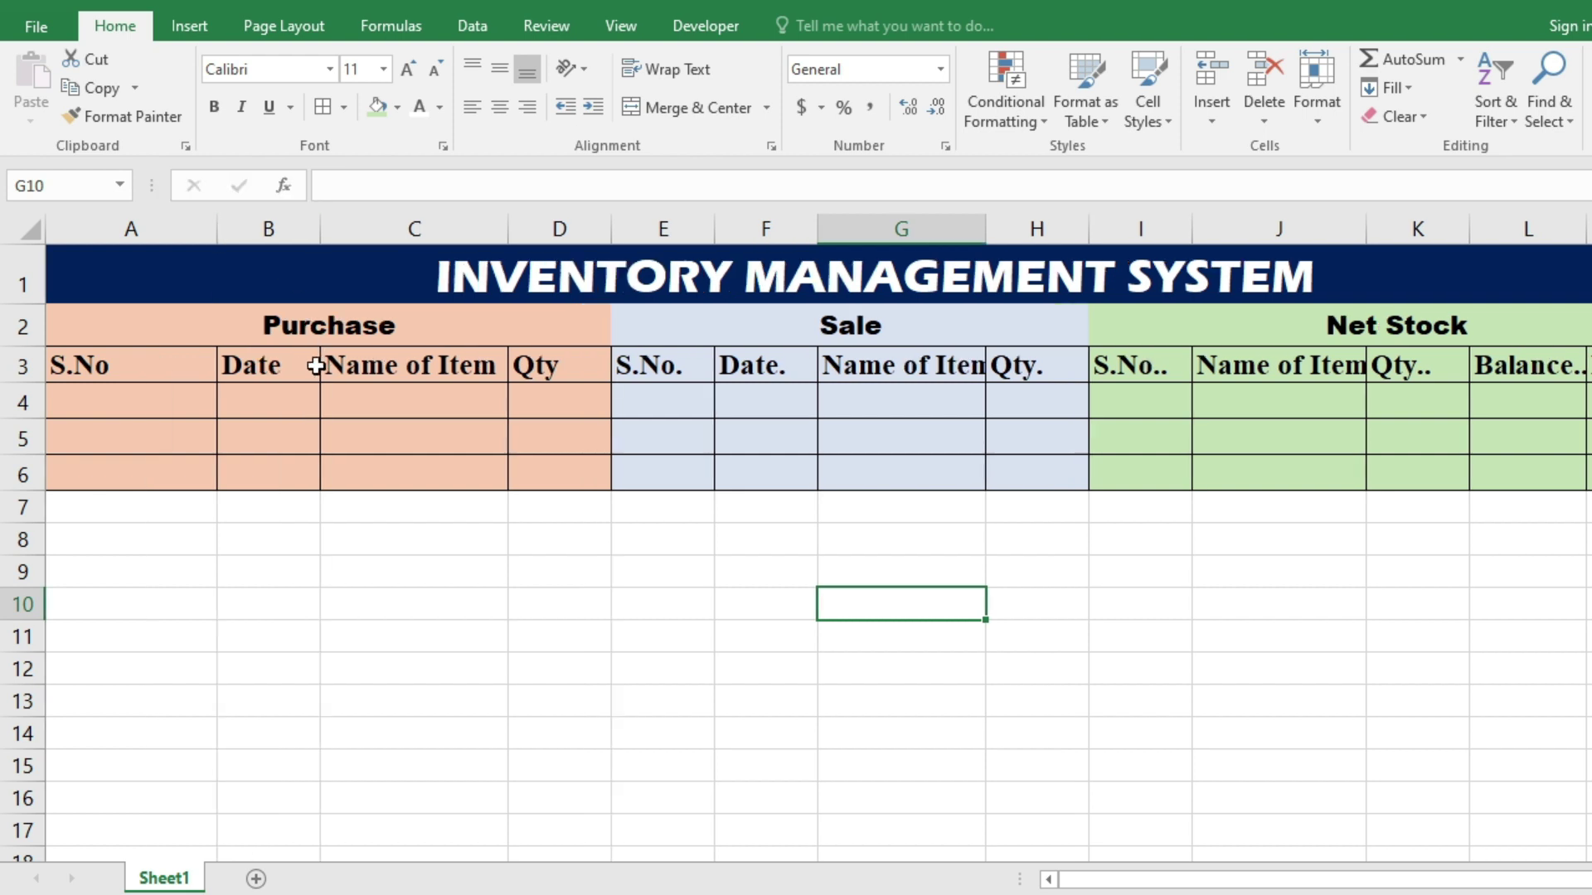
click(160, 401)
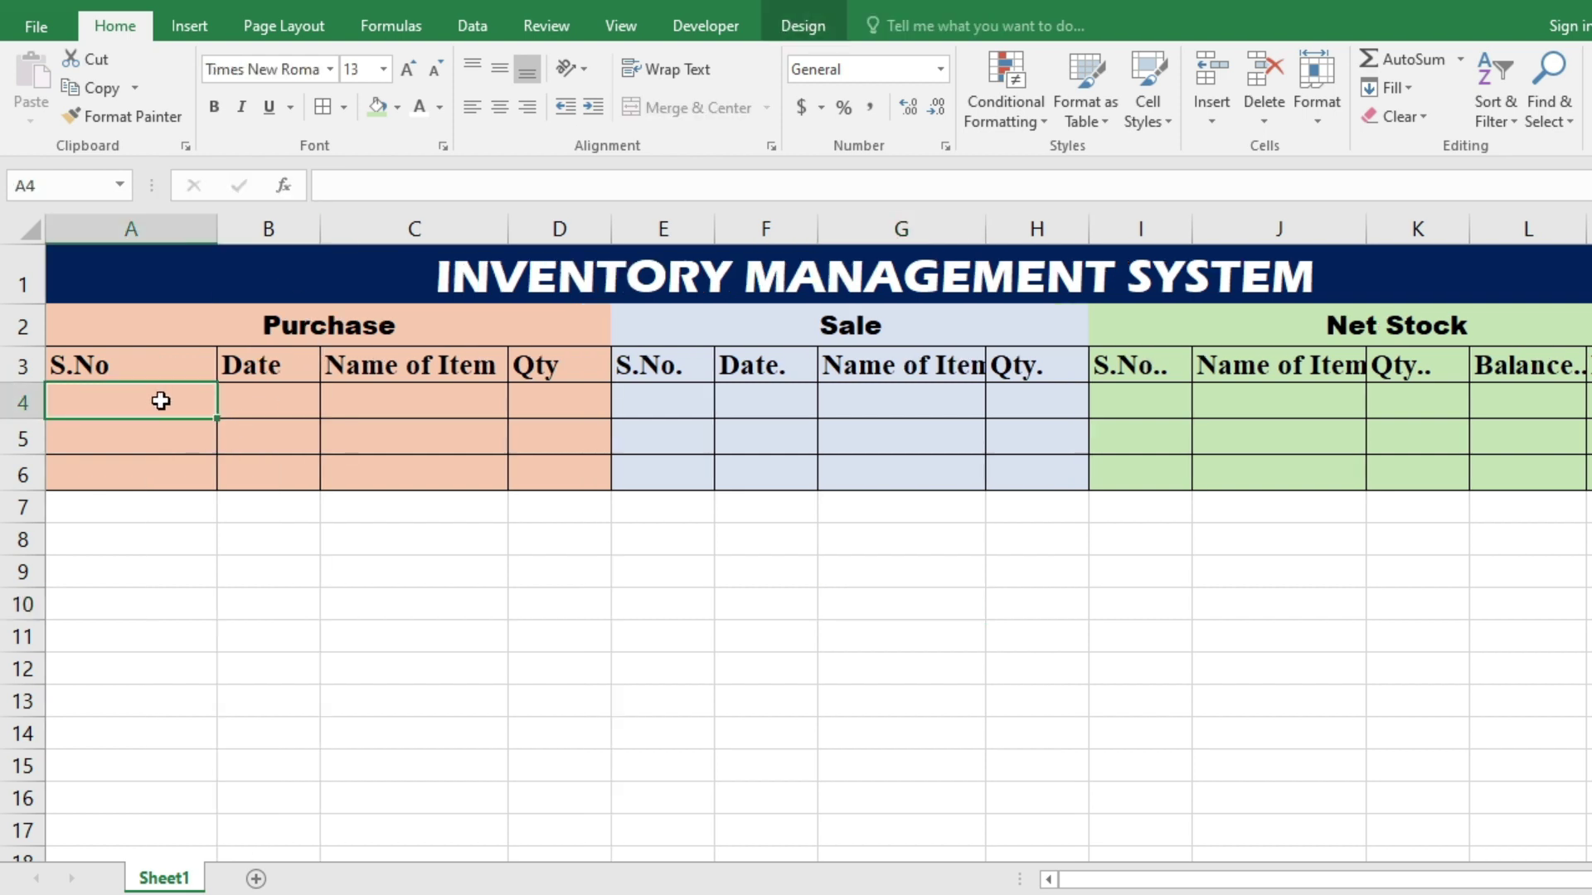
text(=if)
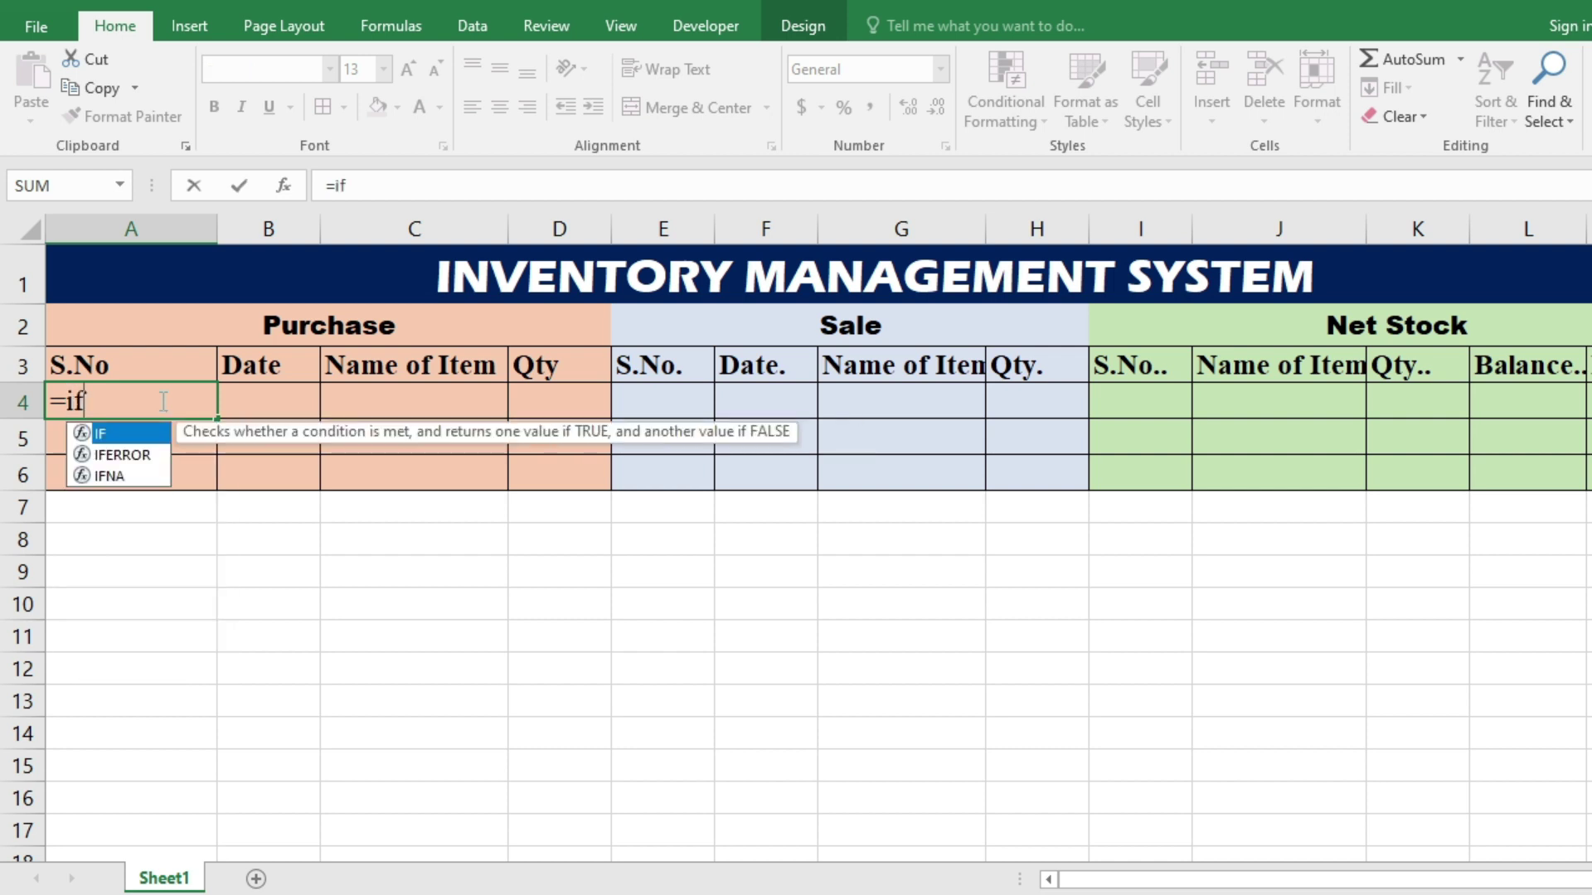
text(()
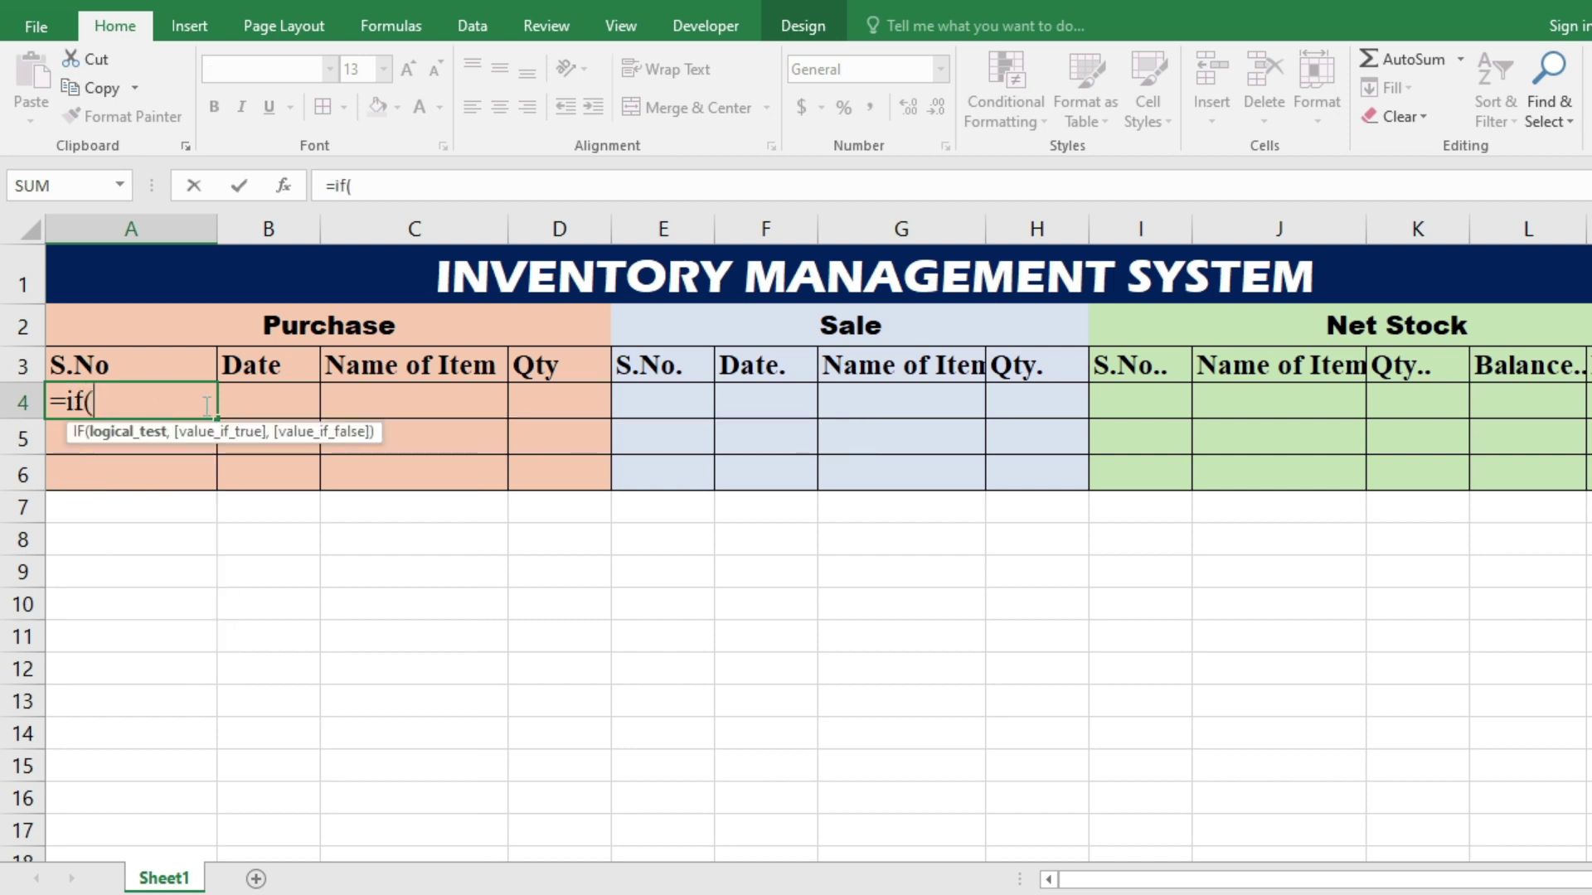
click(292, 404)
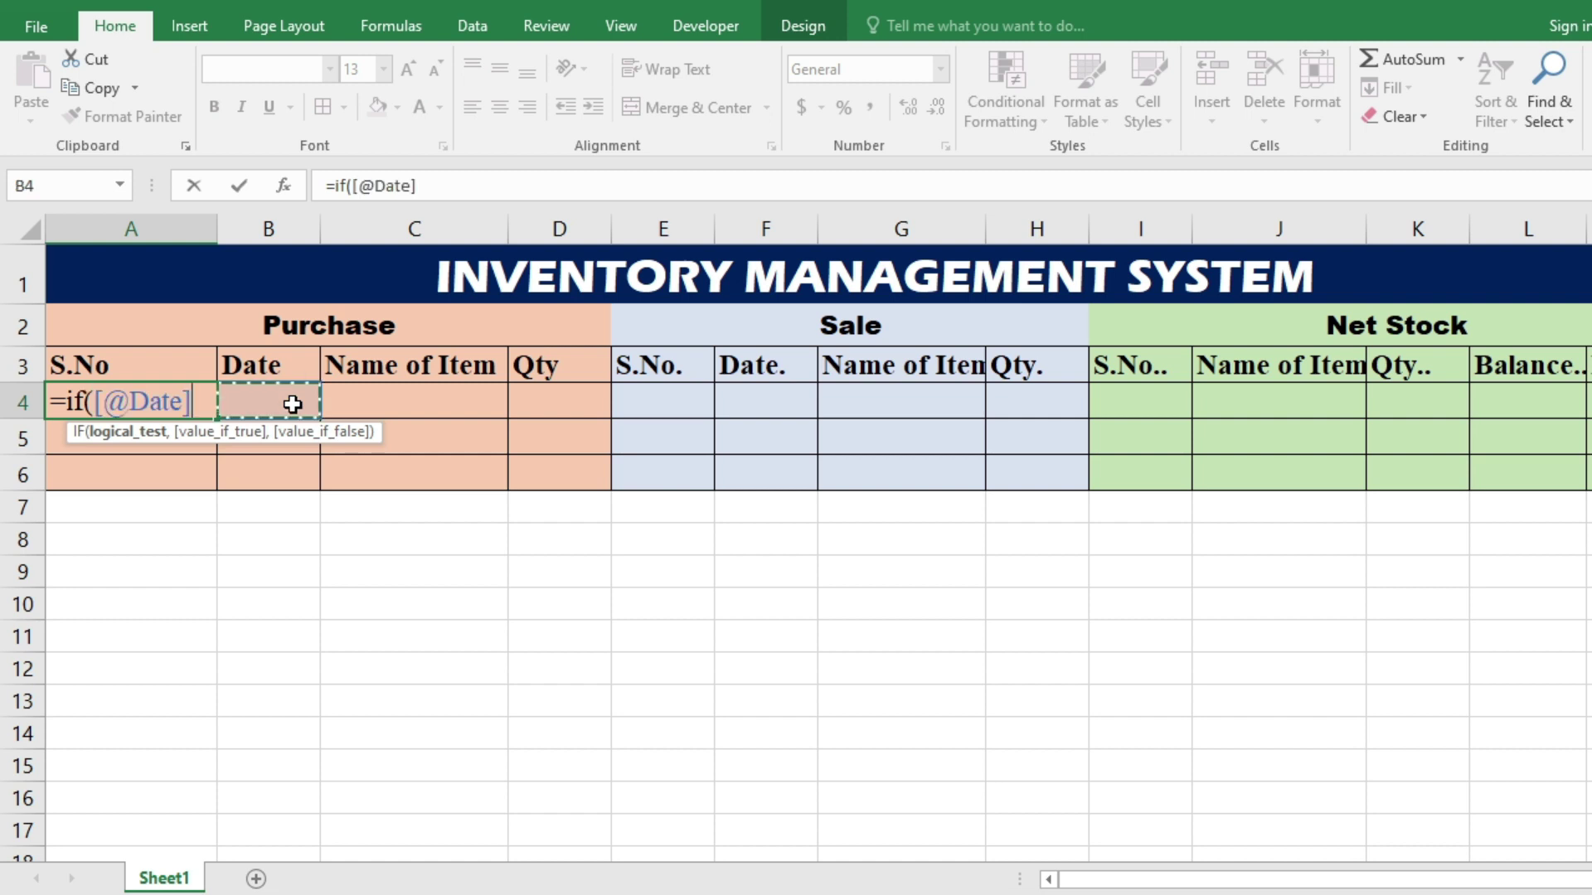
text(=)
text("",)
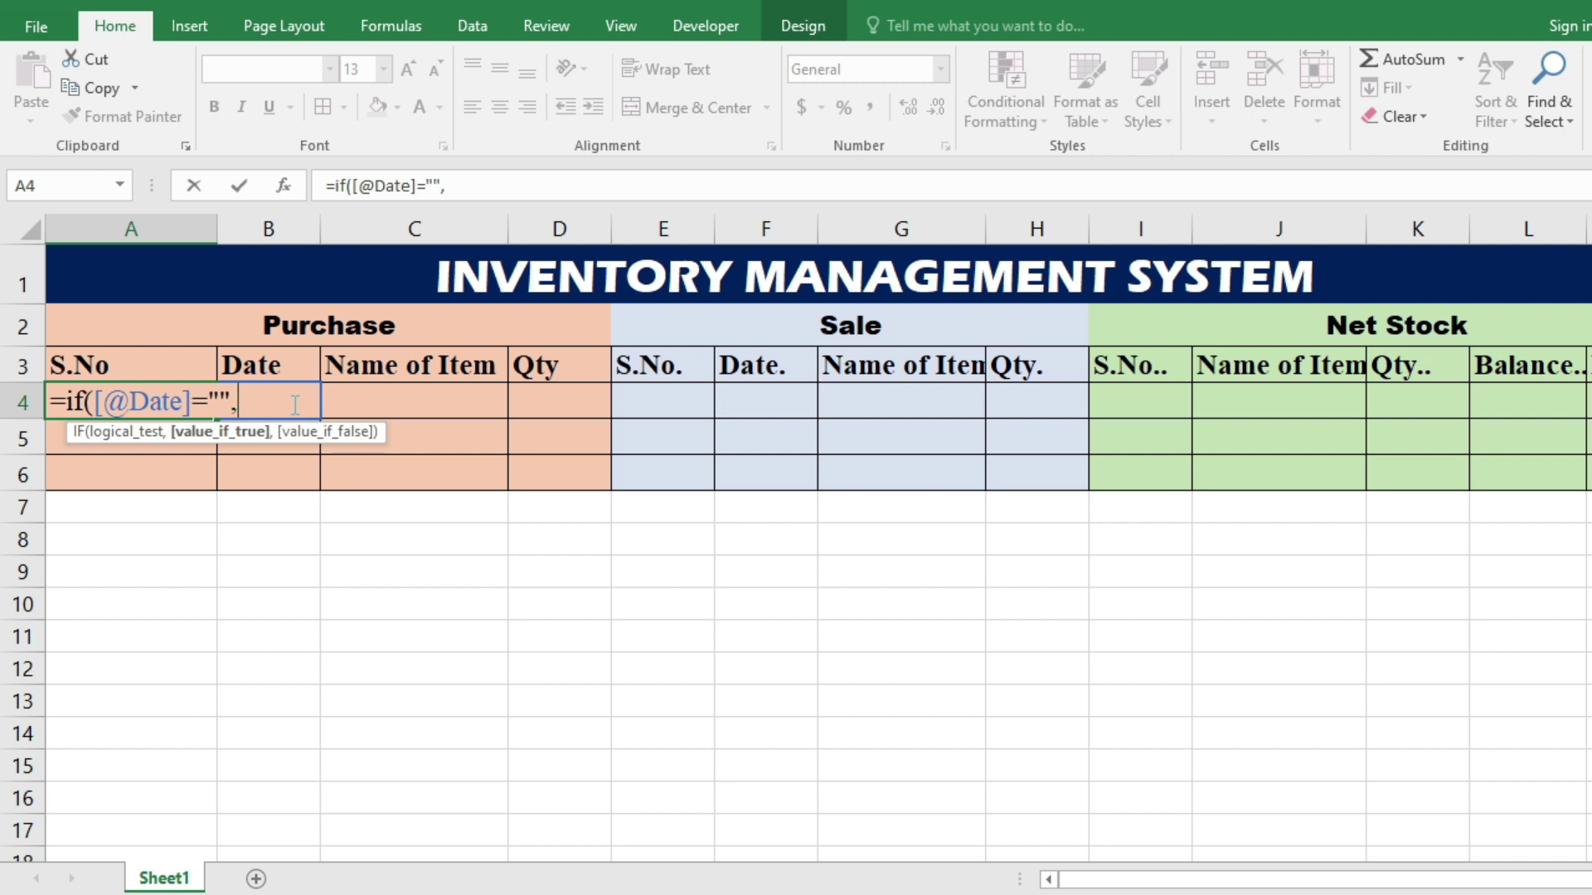
text("",)
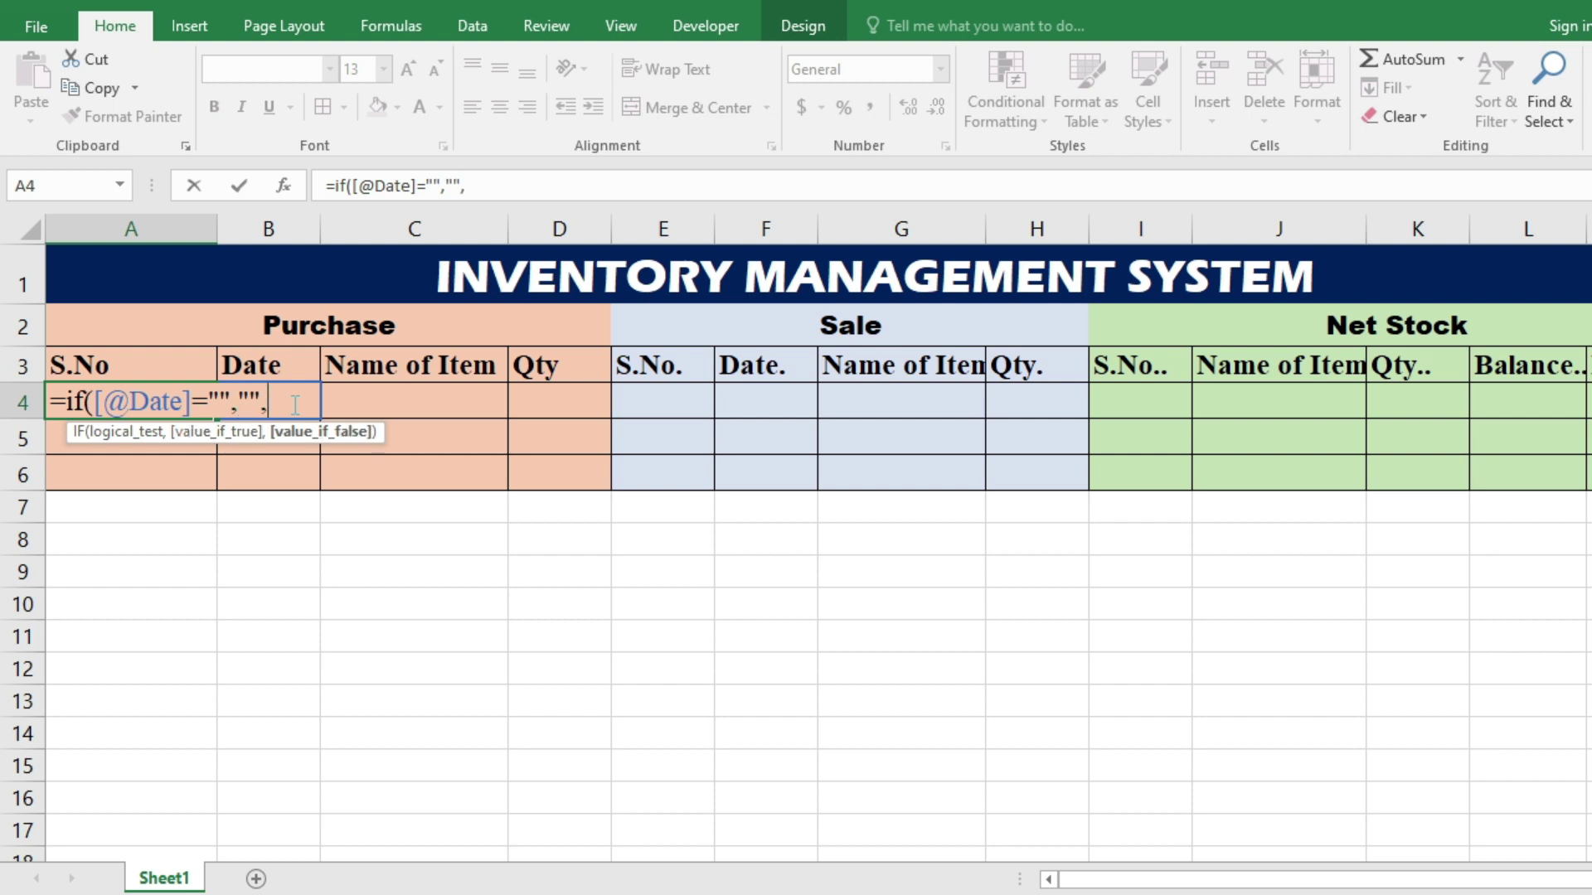
text(row()
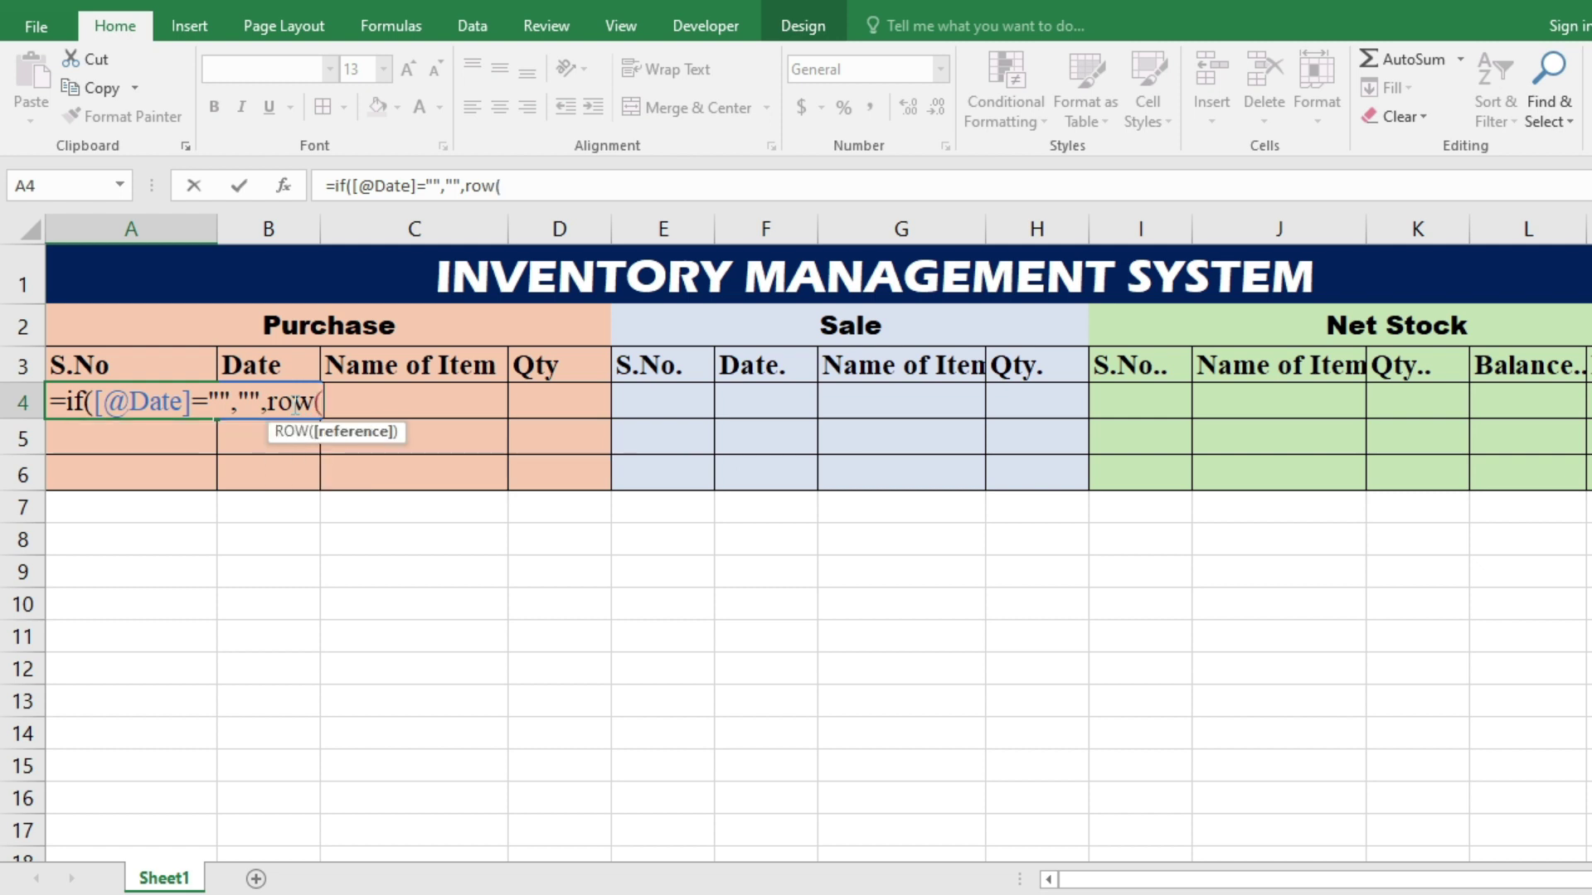
text(1:1)
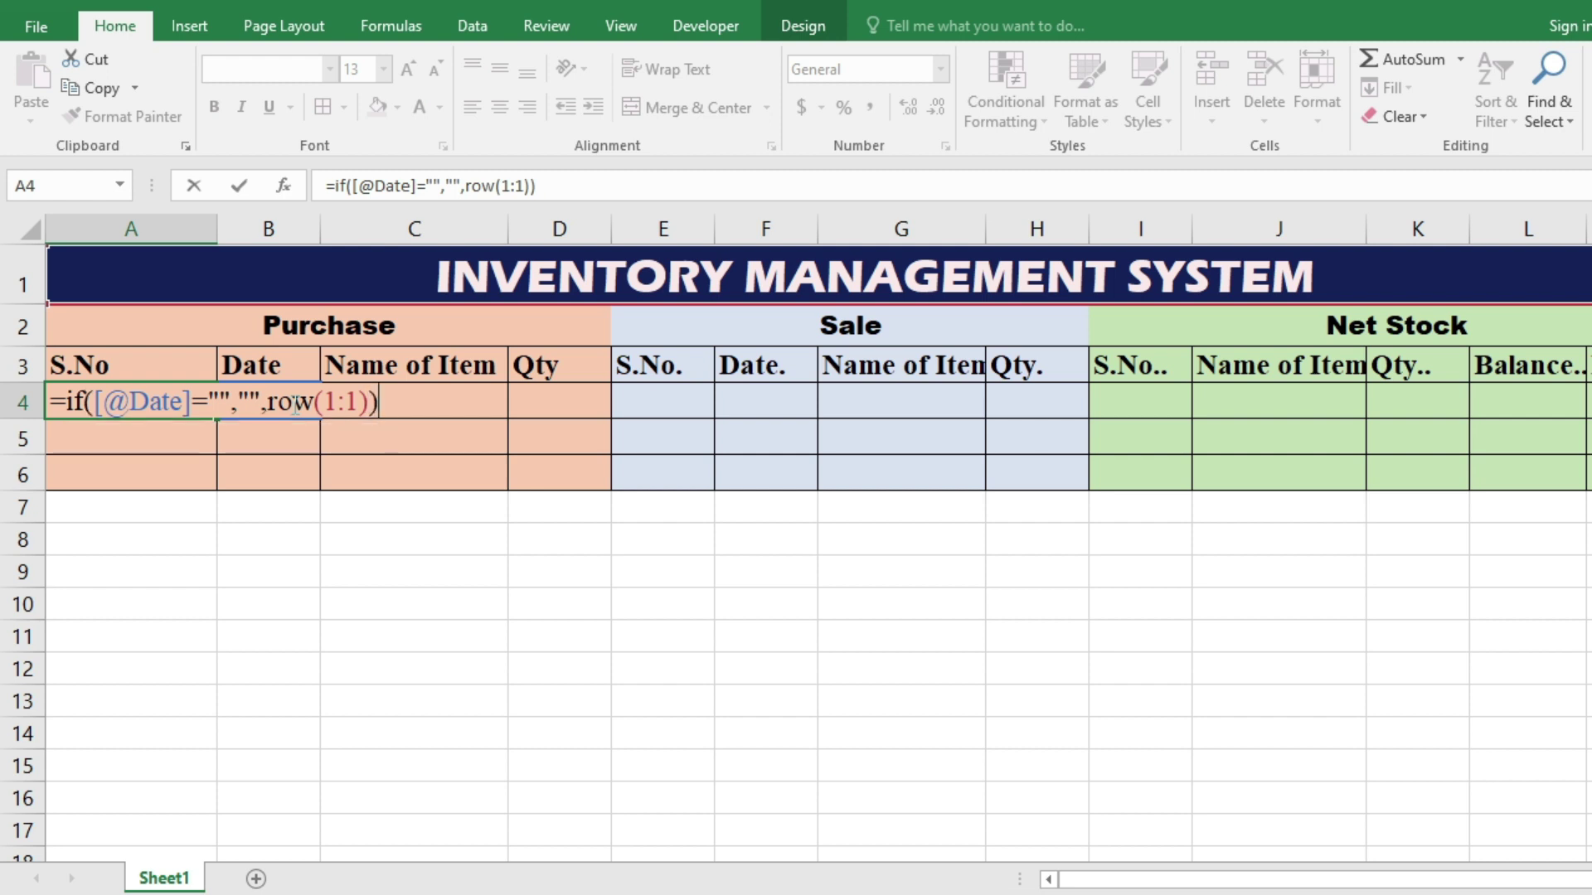
key(Return)
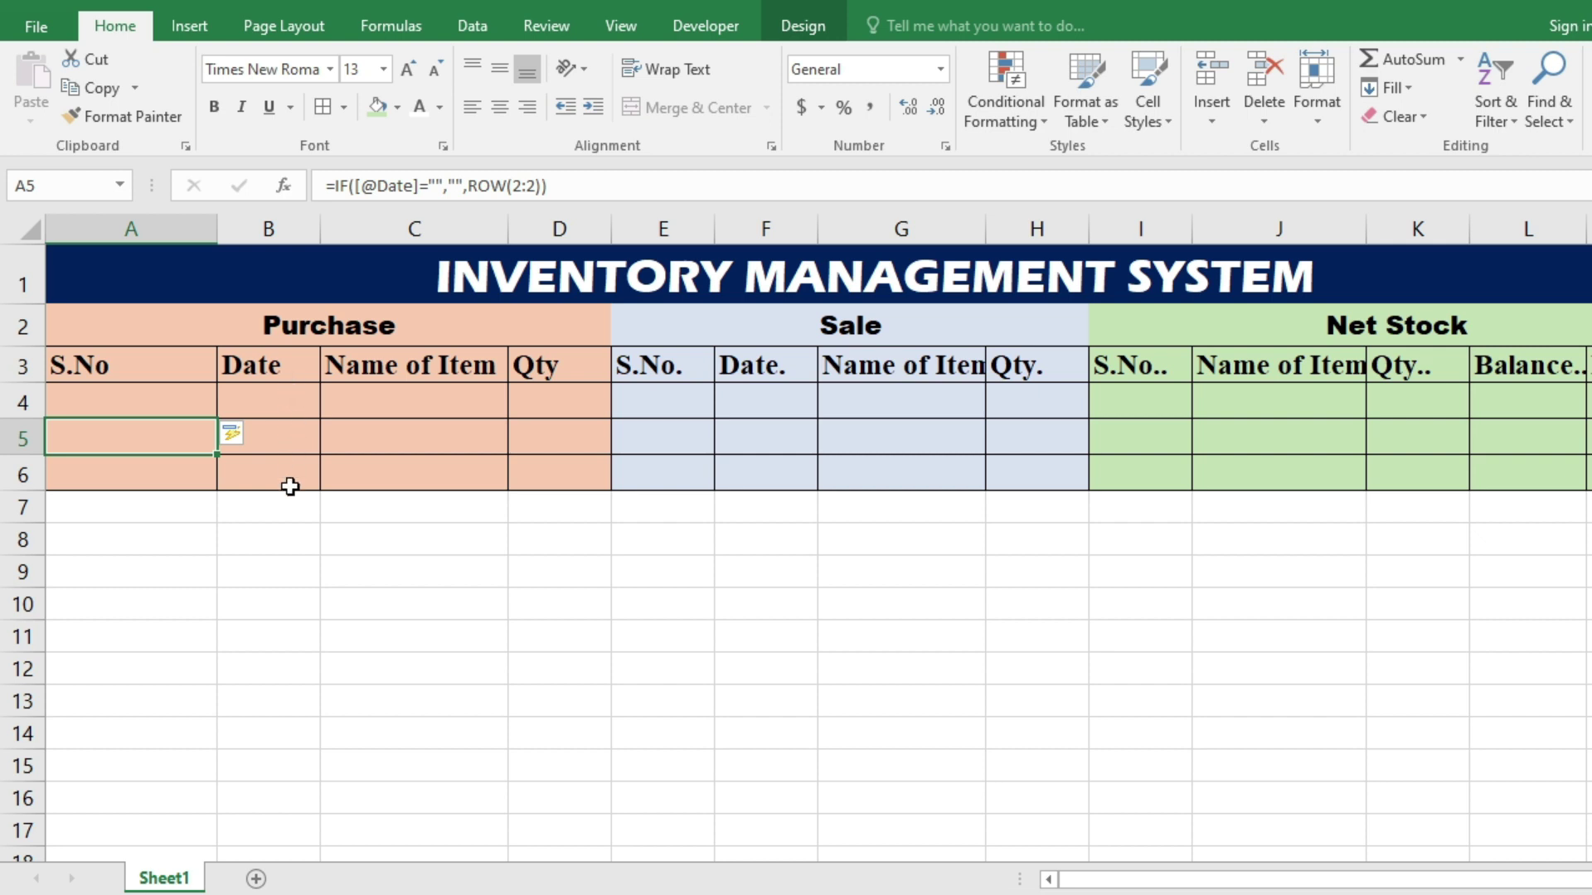
Step: Autofit column A, then enter test numbers in B4:B6 and delete them
double_click(221, 232)
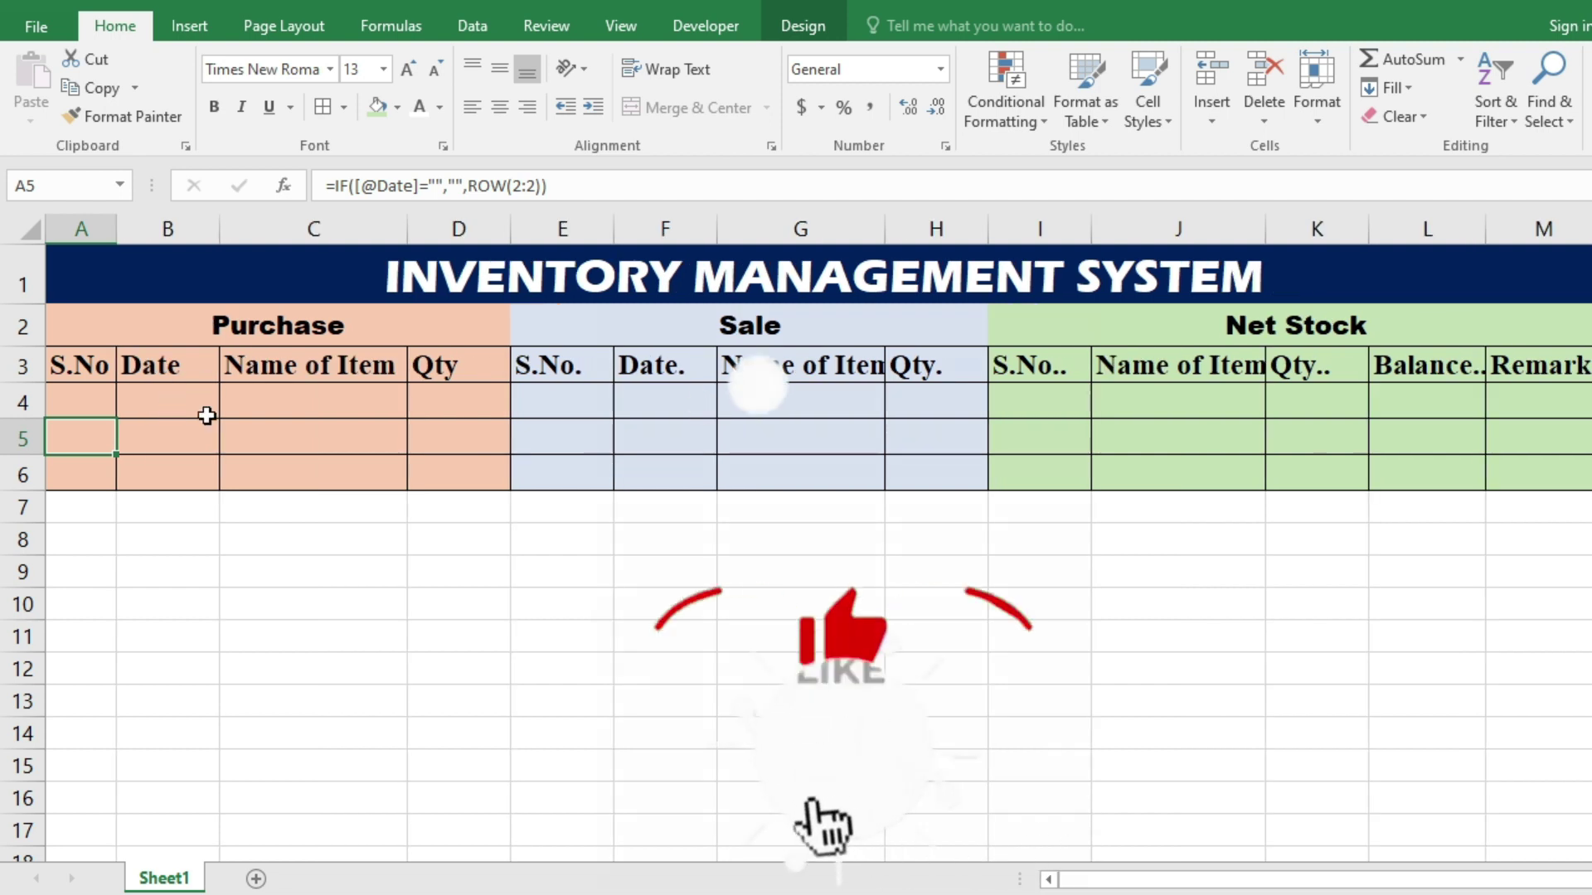
click(197, 401)
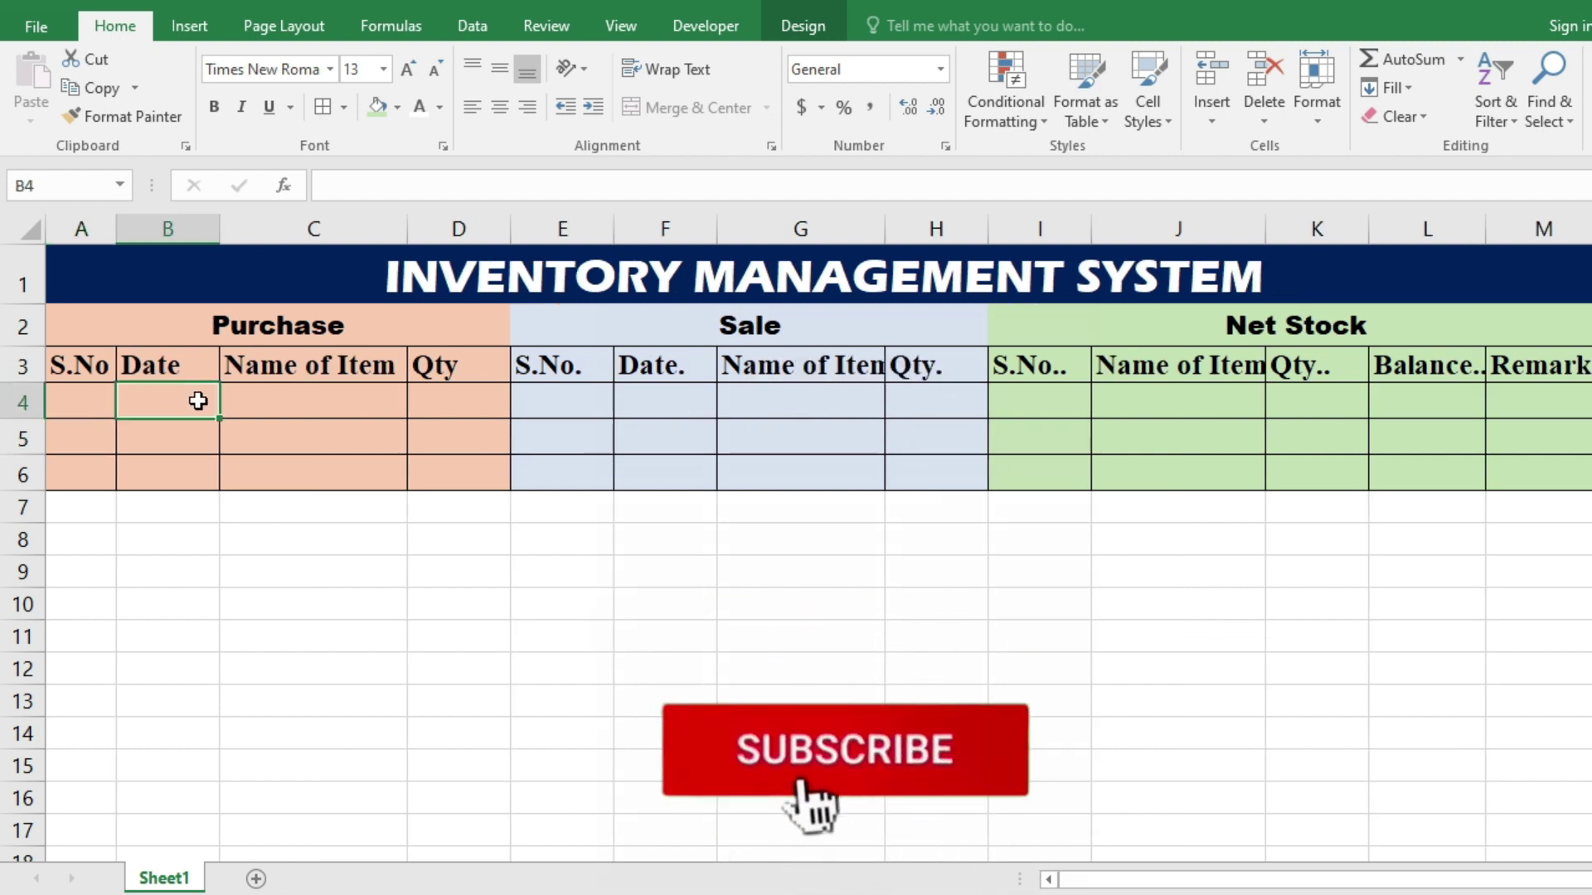
text(456)
key(Return)
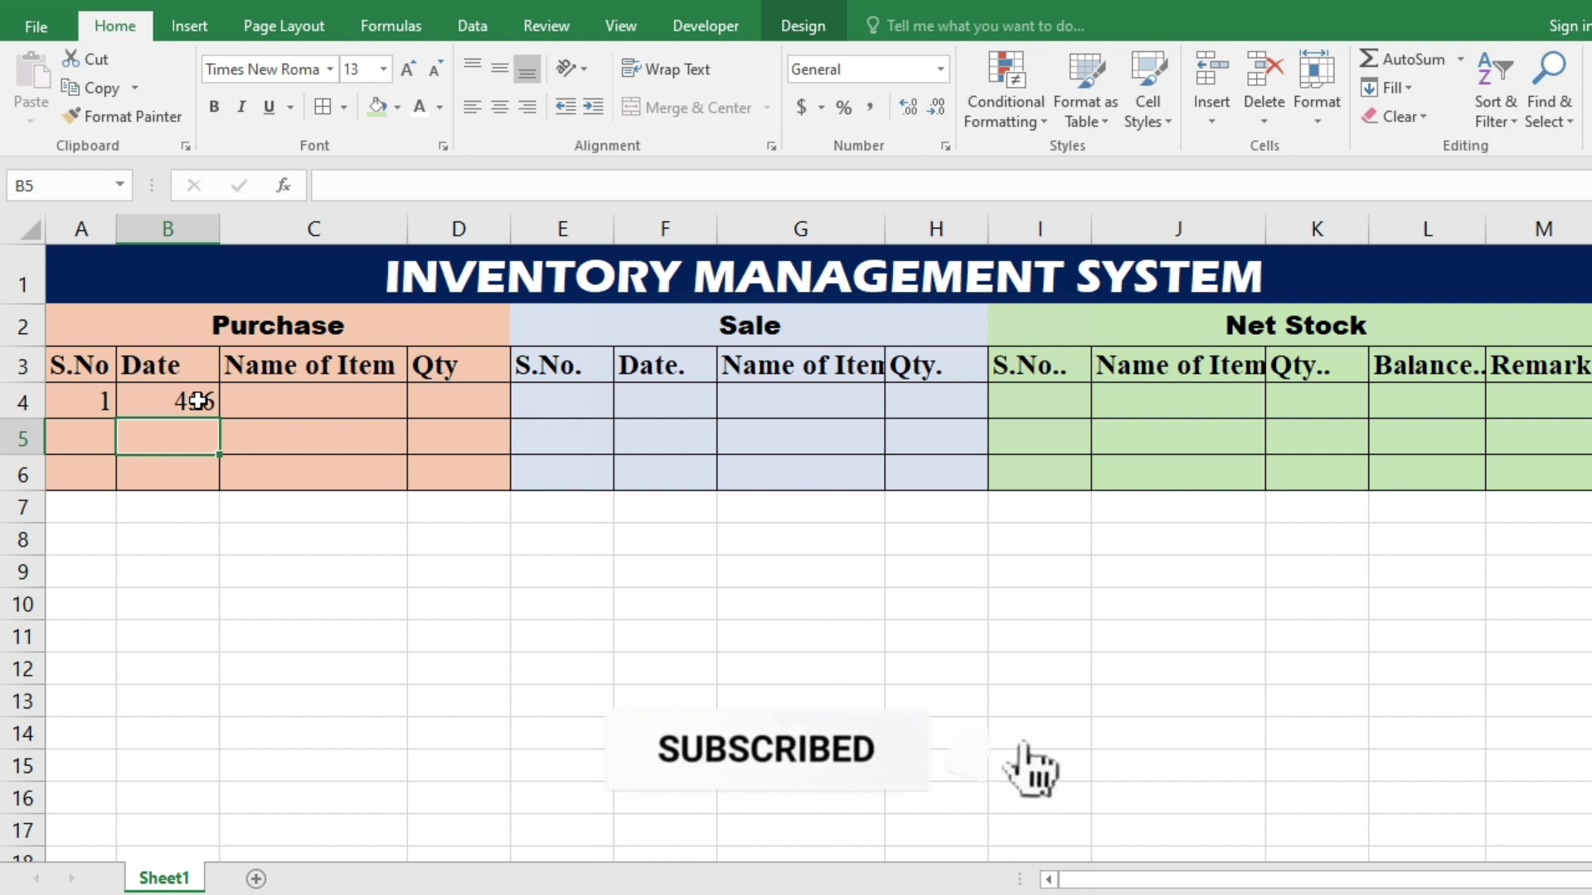
text(56456)
key(Return)
text(56456)
key(Return)
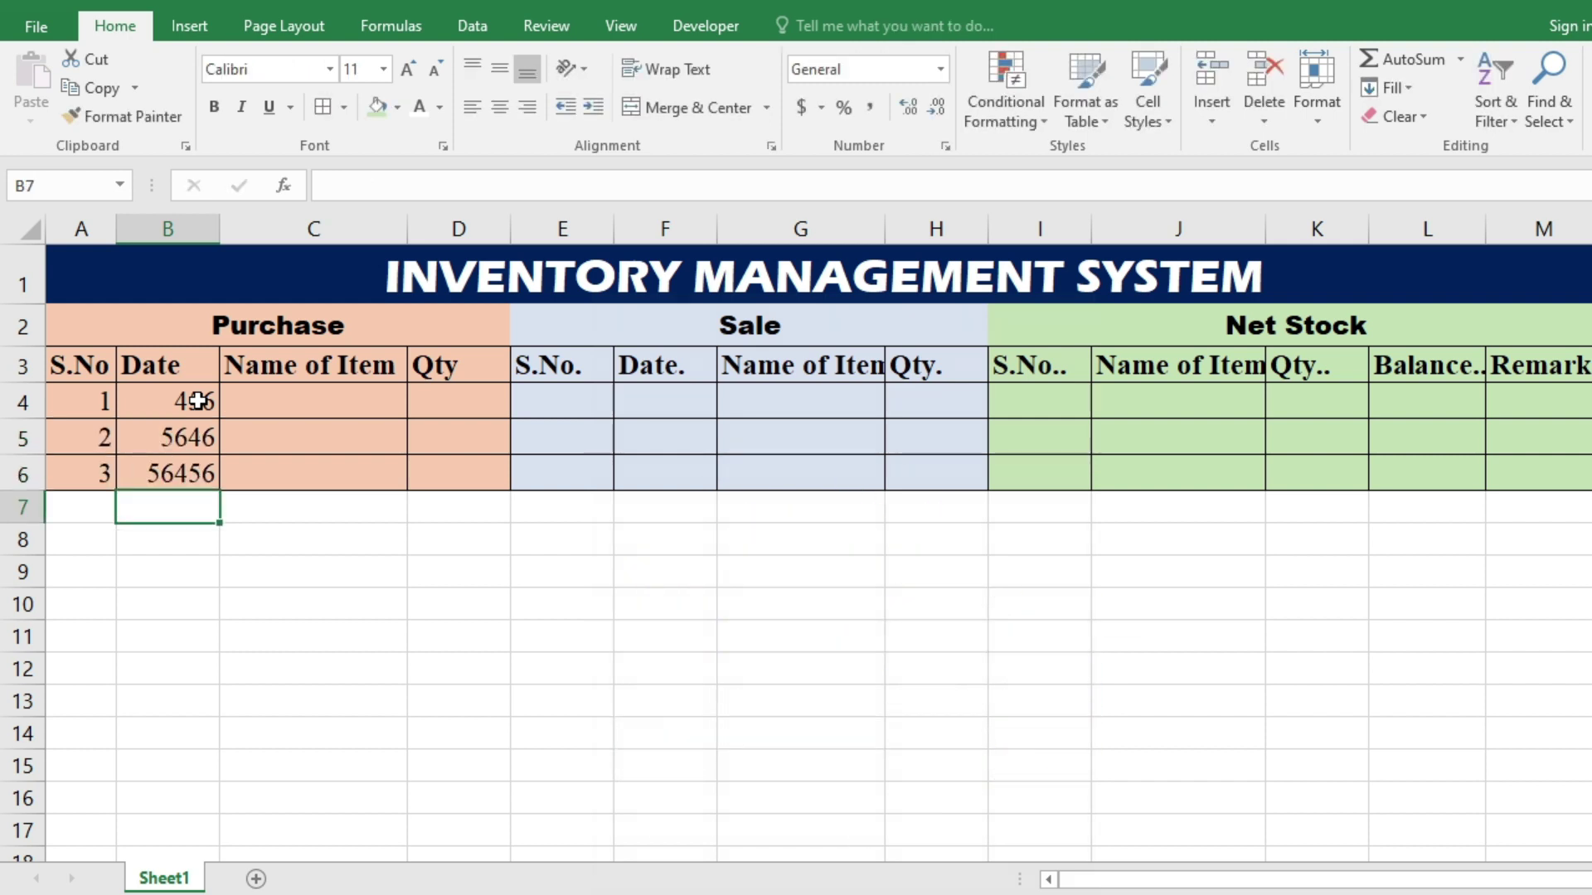
drag(198, 401, 196, 463)
key(Delete)
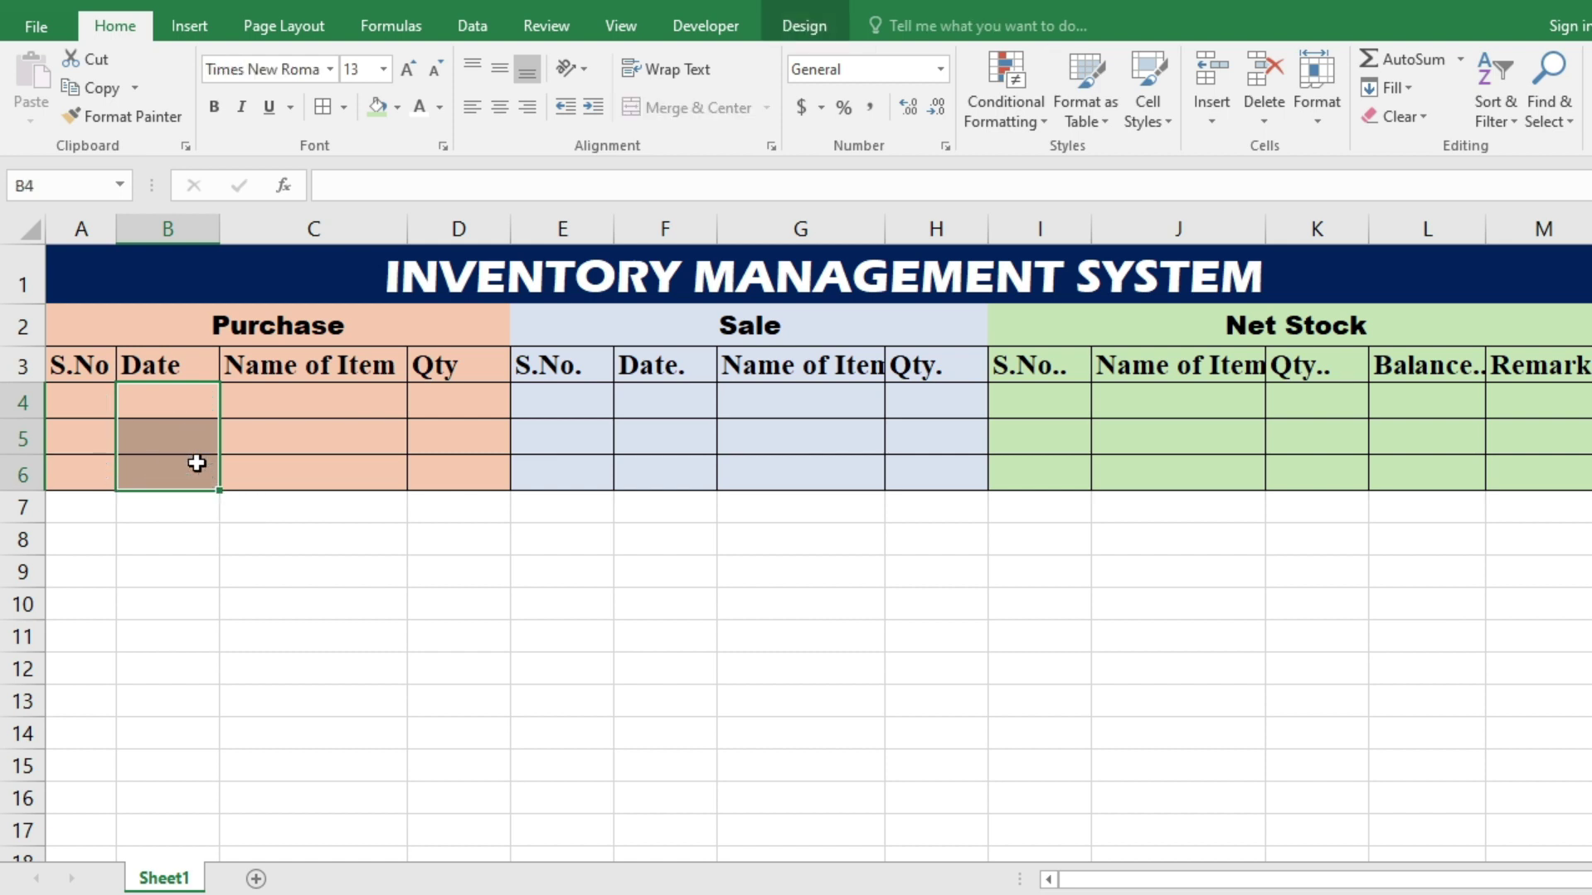
Step: Select both date ranges, B4:B6 and F4:F6, together
click(204, 501)
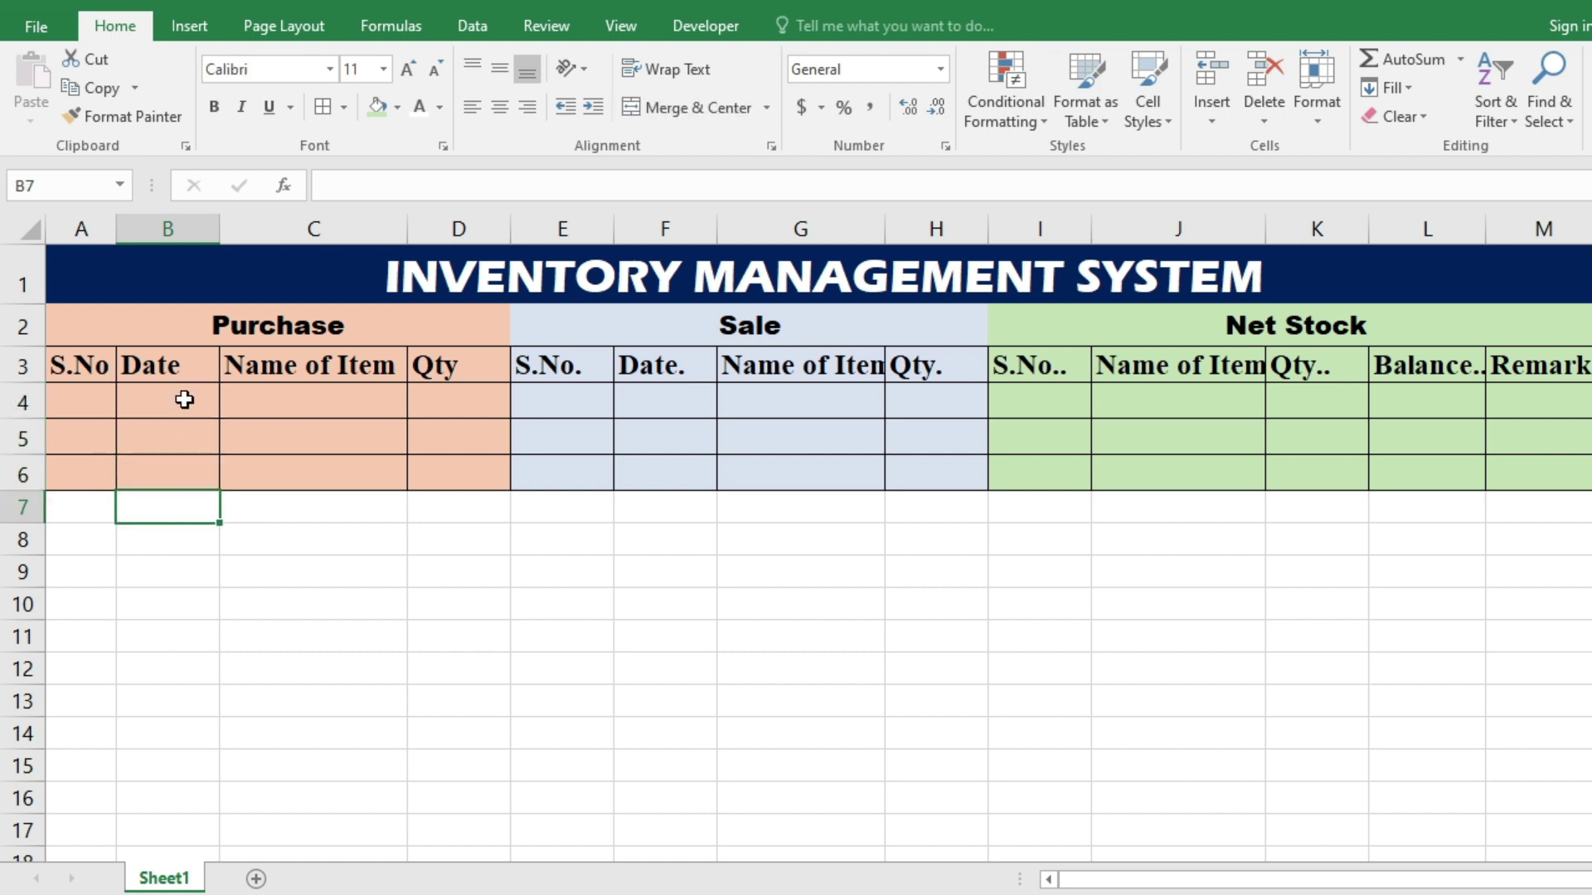
drag(185, 406, 192, 461)
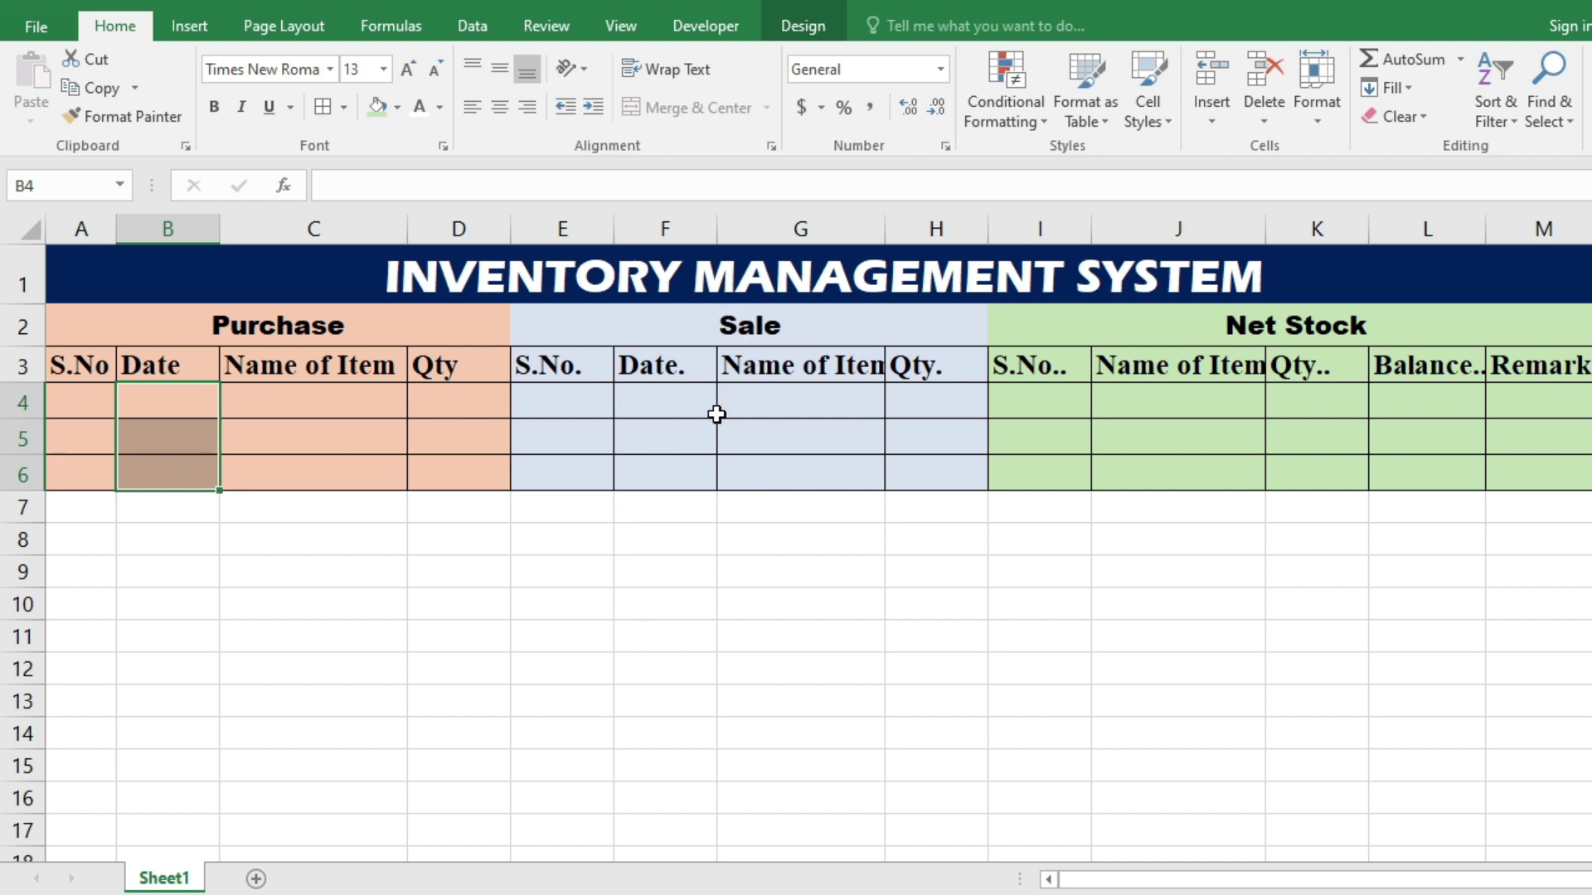
click(693, 401)
drag(693, 435, 689, 469)
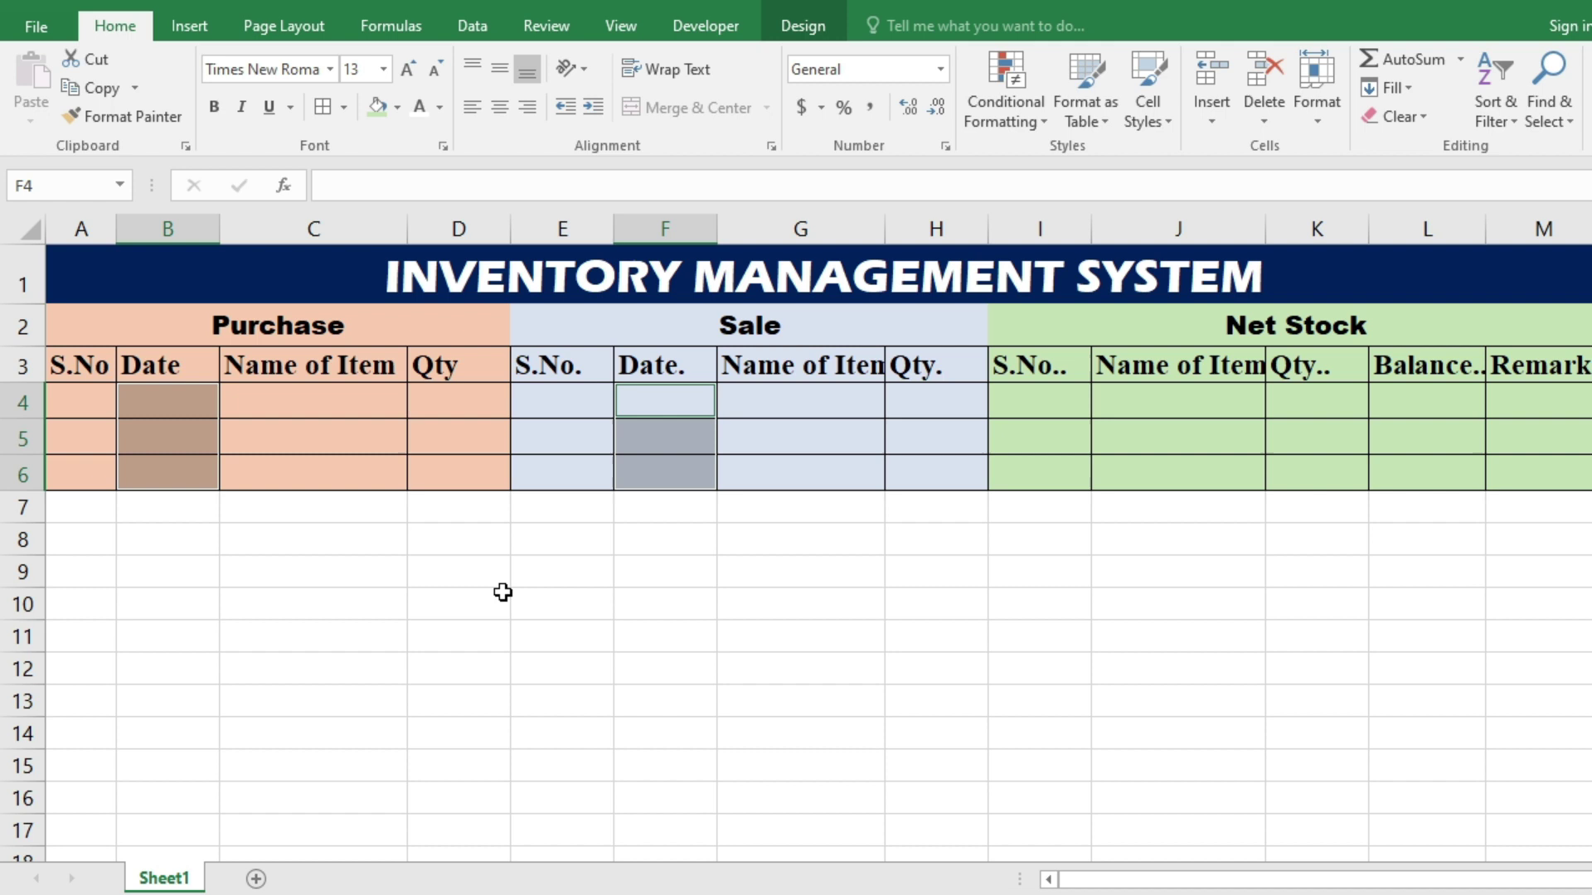
Step: Give the selected date cells the custom number format dd/mm/yyyy
key(ctrl+1)
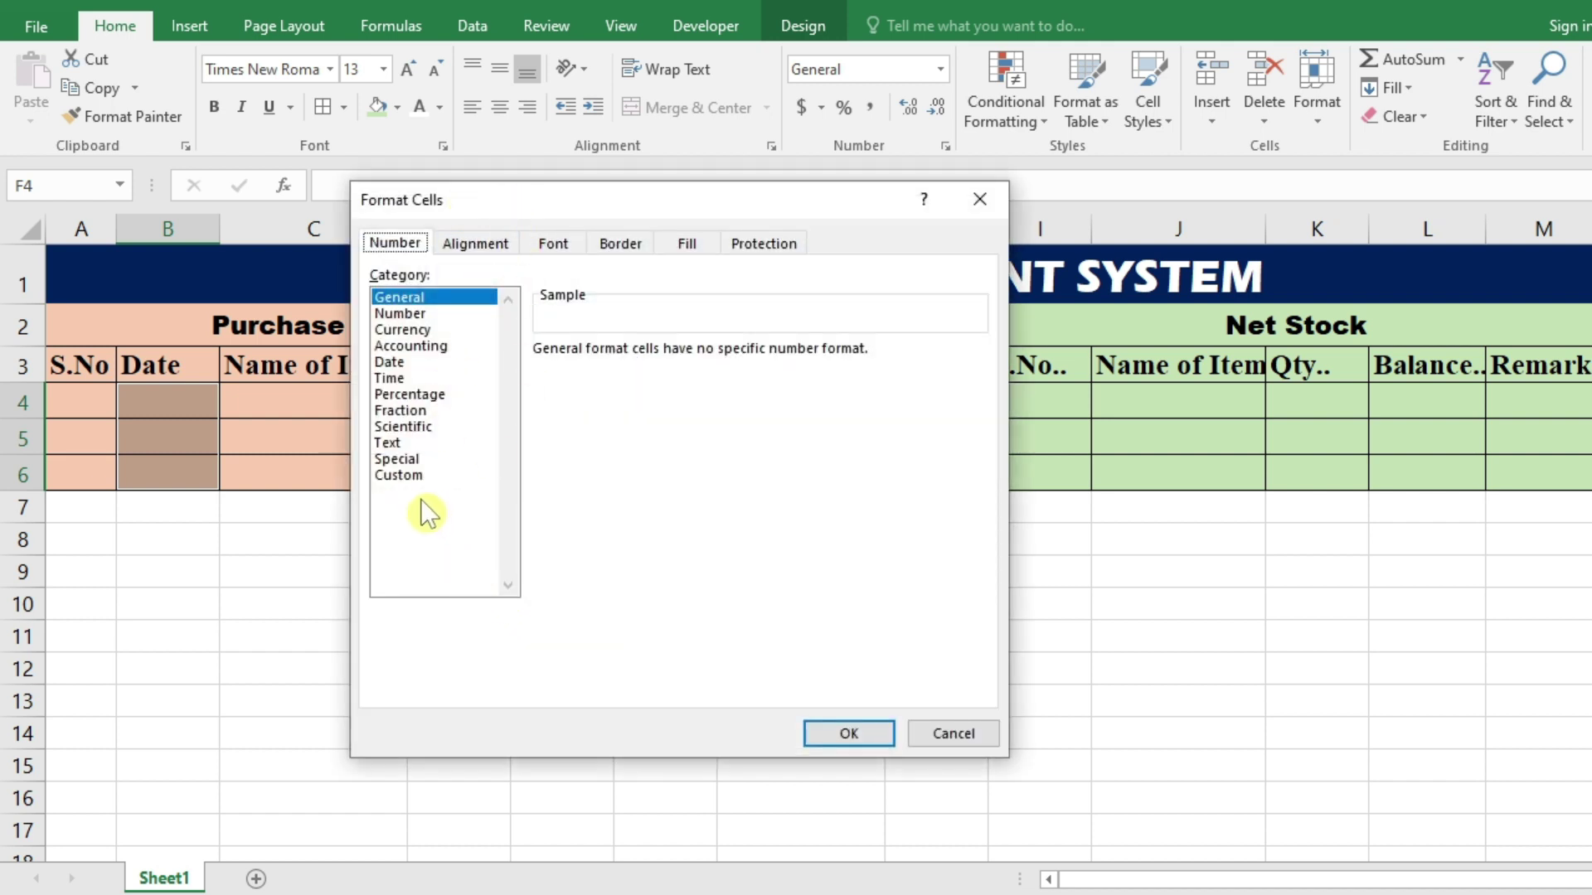
click(408, 476)
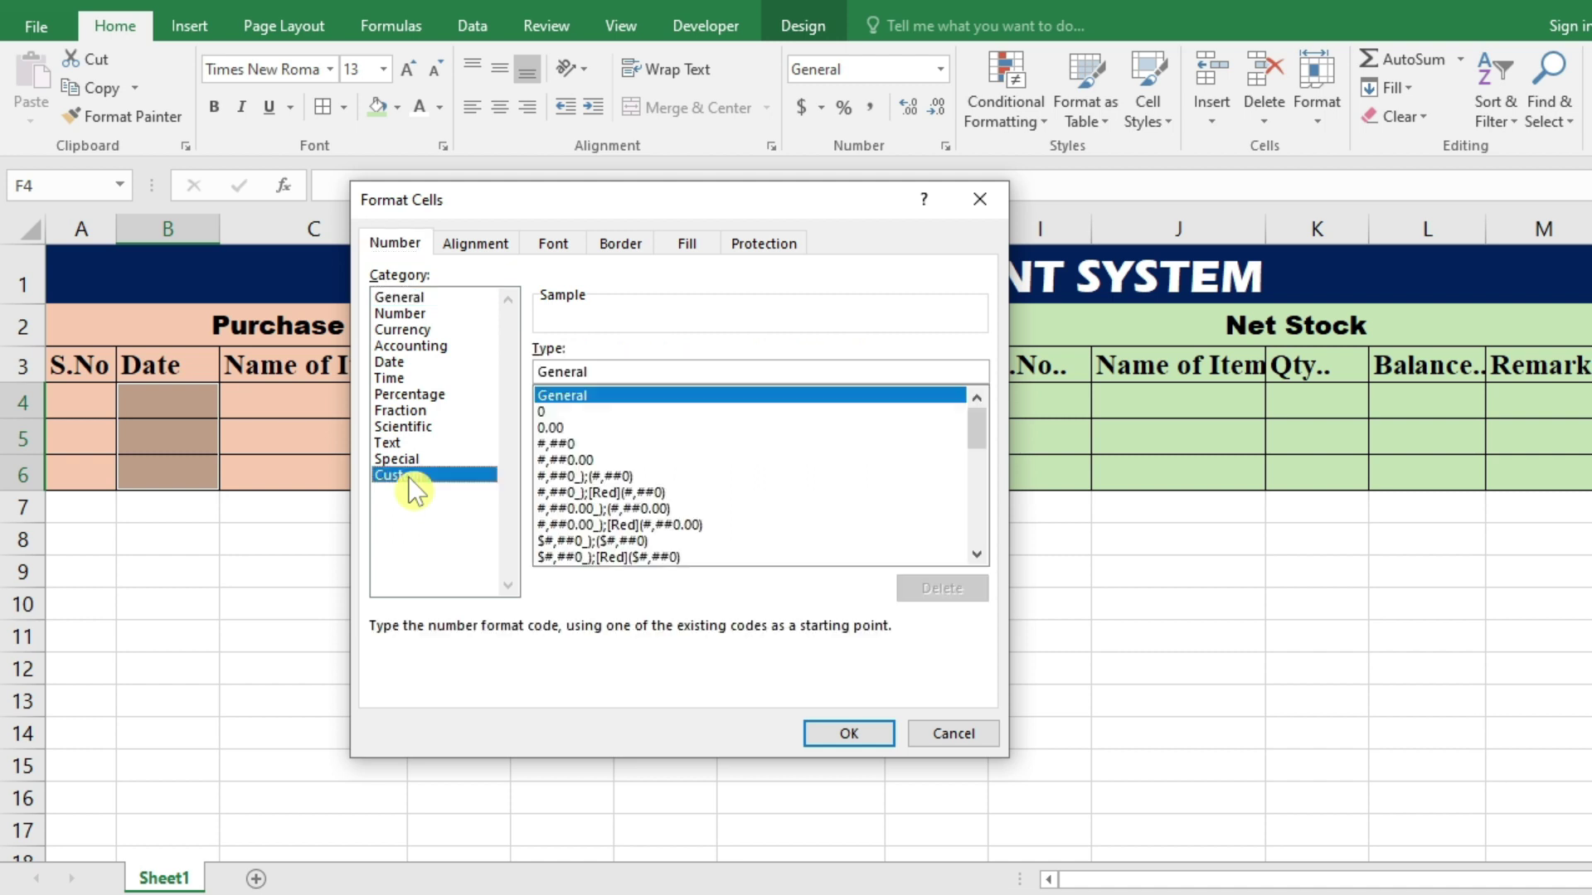
drag(601, 373, 529, 376)
text(dd/)
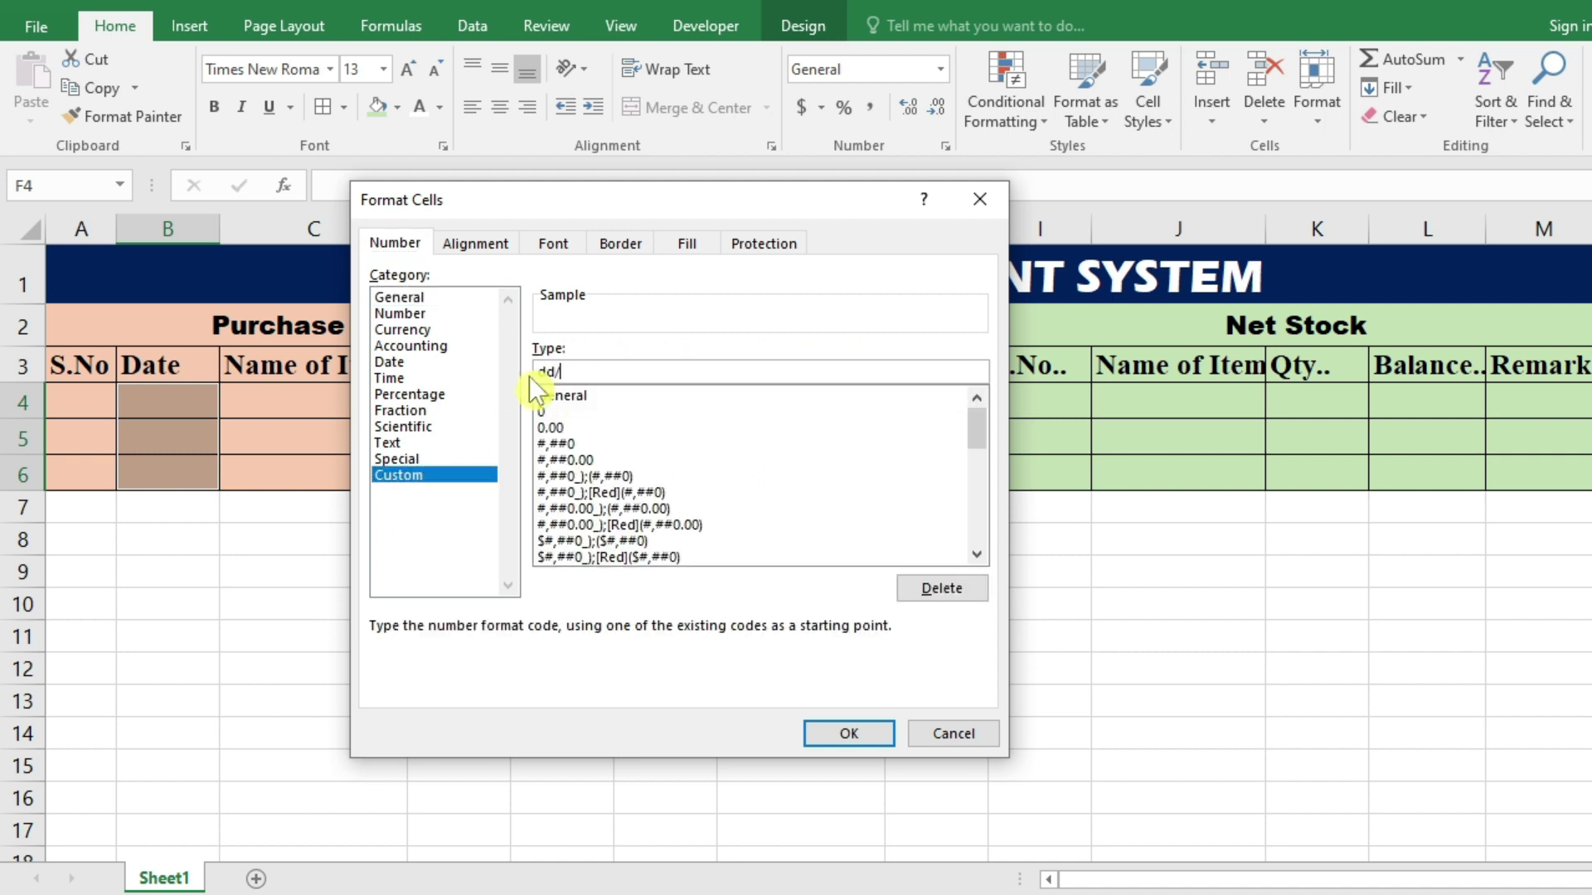
text(mm/yyyy)
click(849, 734)
Step: Type 29/8/23 into Purchase Date cell B4
click(456, 539)
click(190, 408)
text(29/8/23)
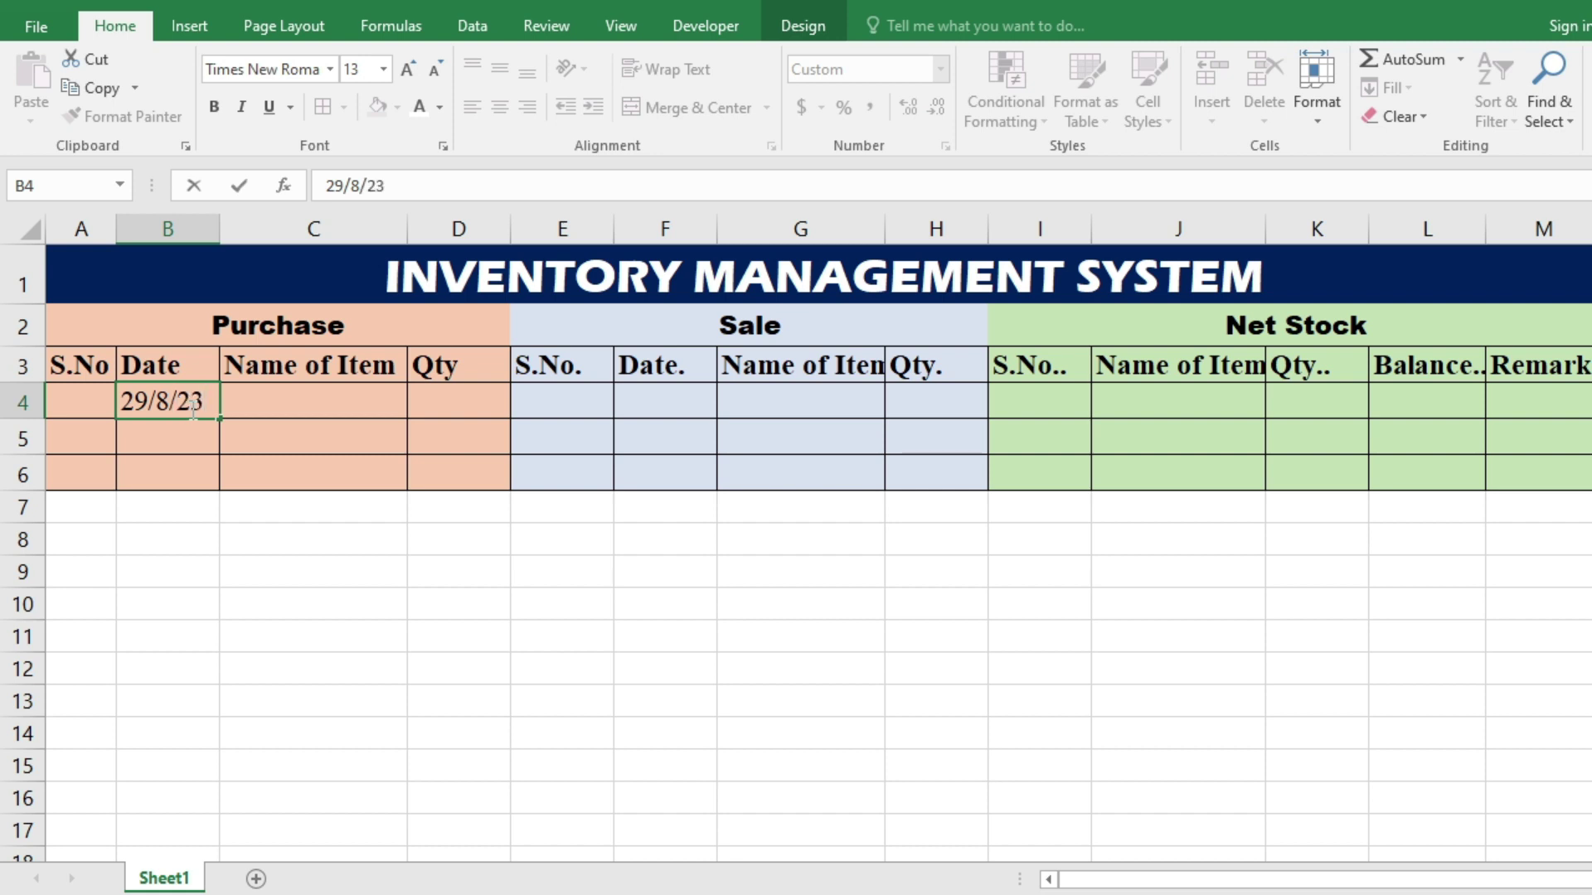
Step: Commit 29/08/2023 in B4 and list Monitor, CPU and Keyboard in J4:J6
key(Return)
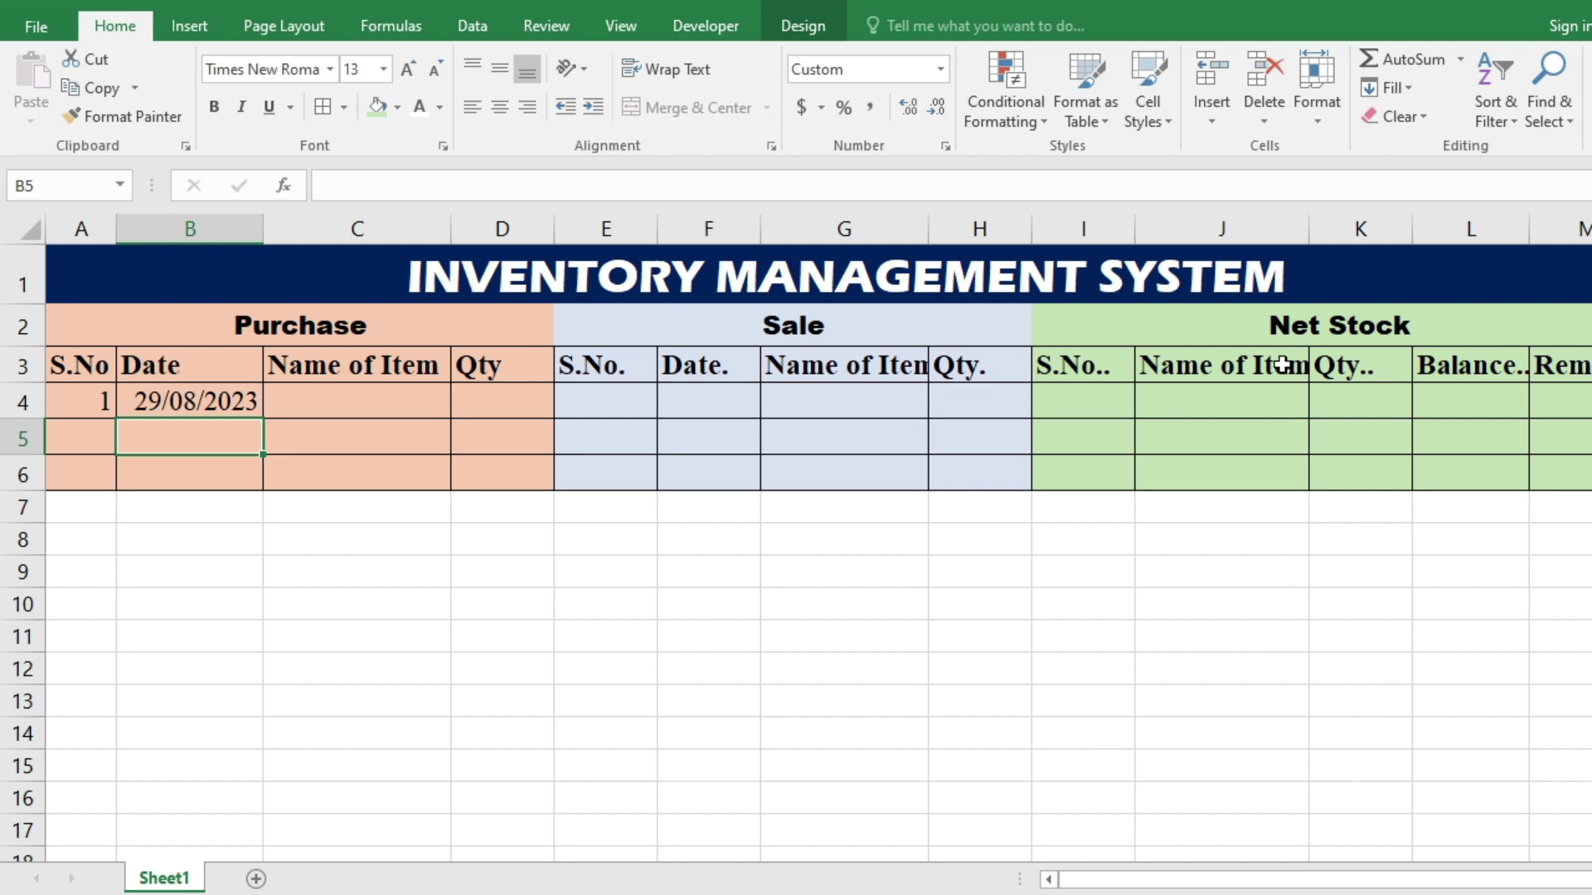
click(1256, 398)
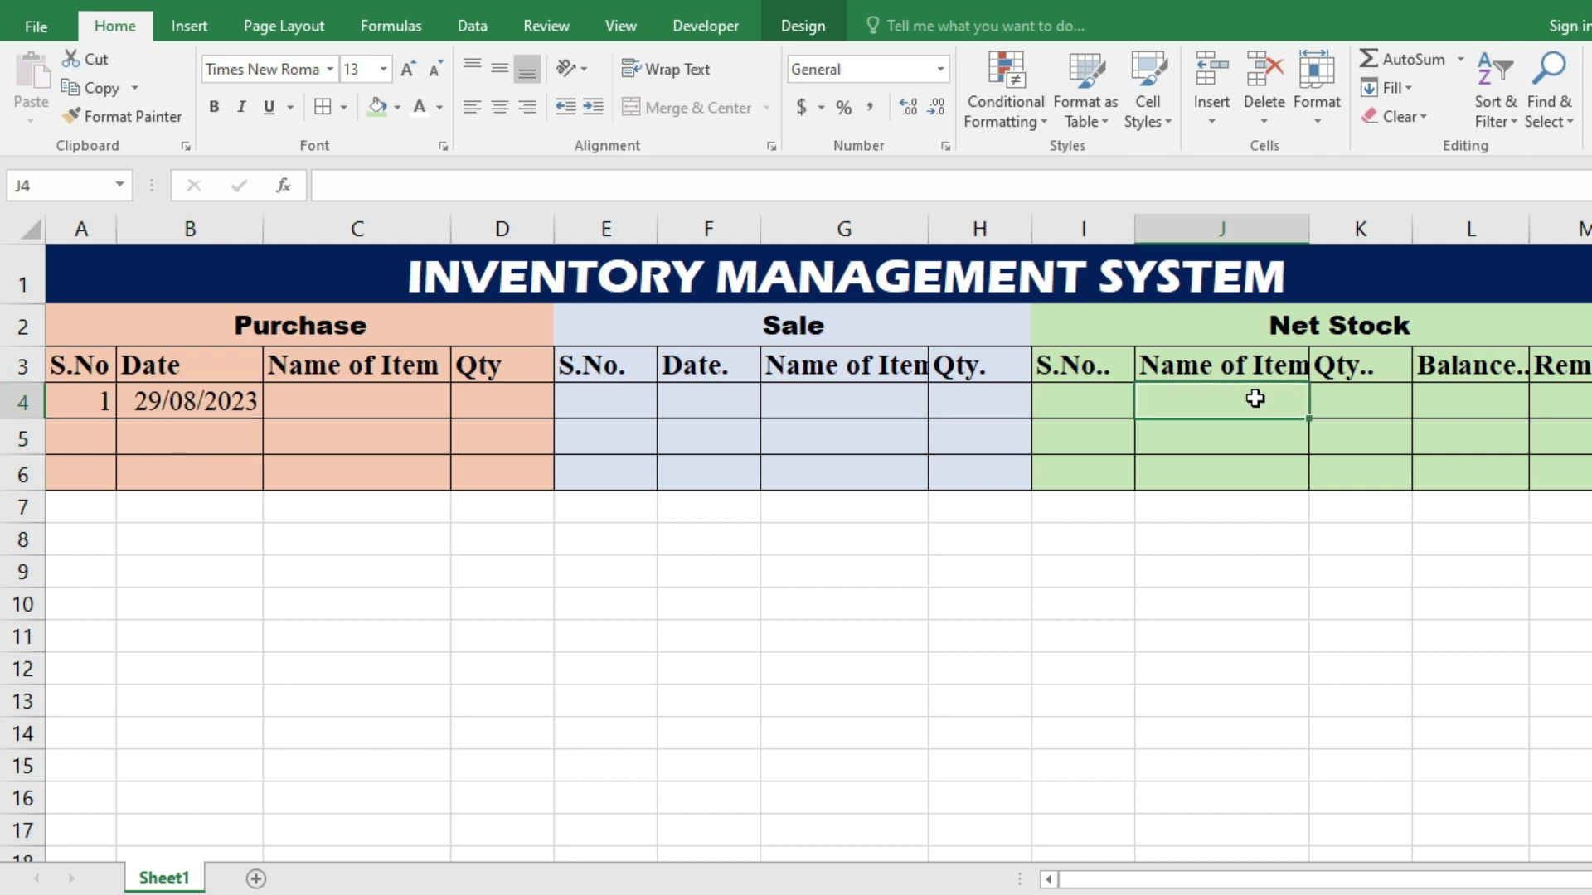
text(Monitor CP)
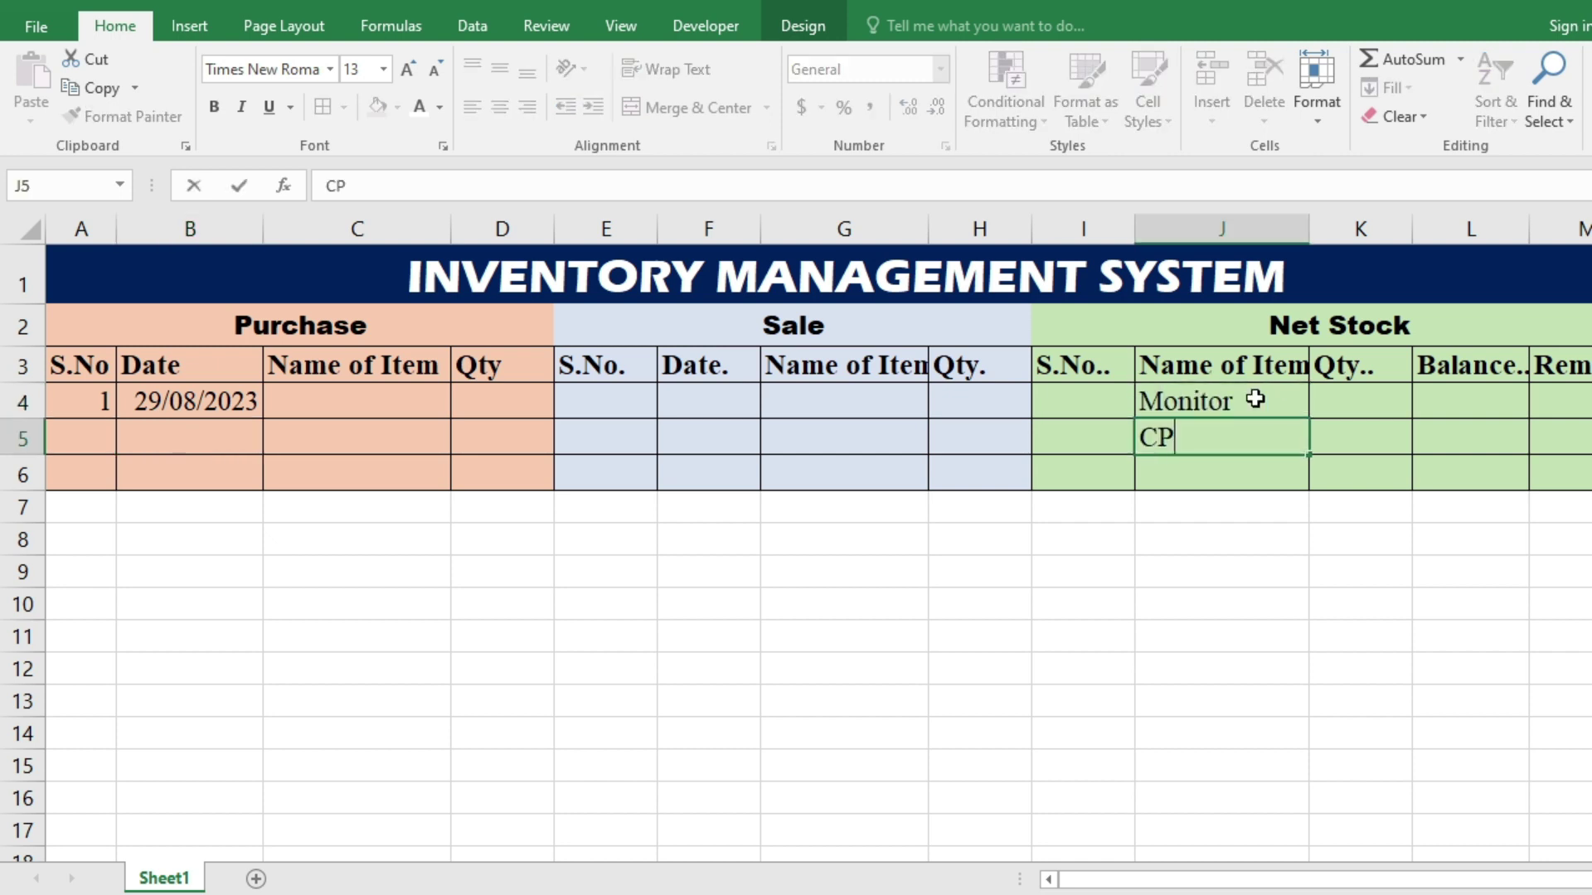
text(U Keyboard)
key(Return)
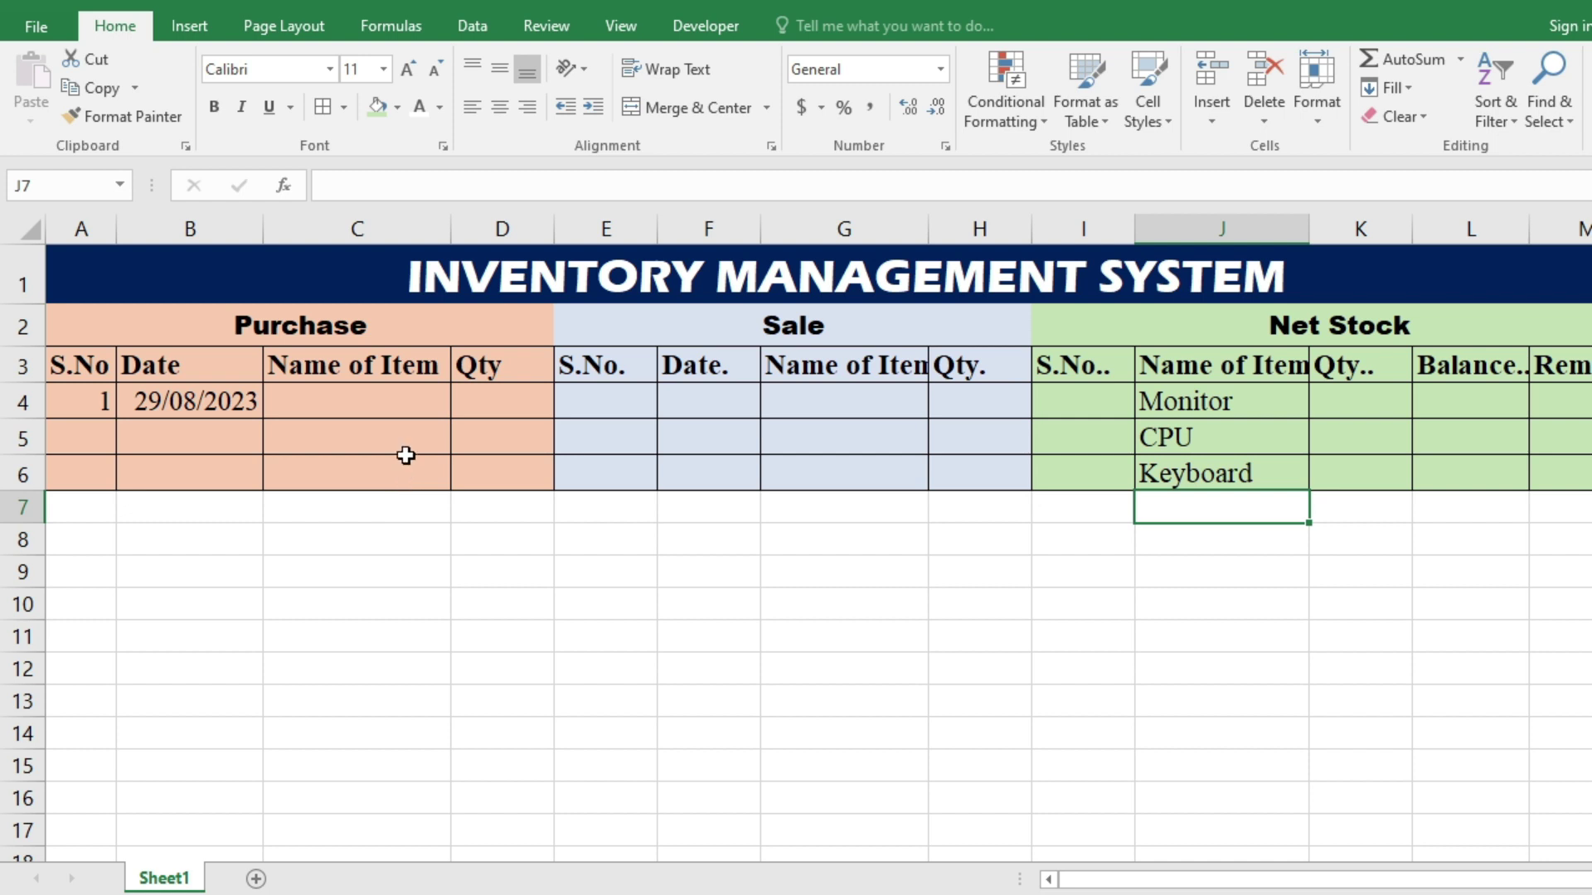
drag(390, 400, 391, 465)
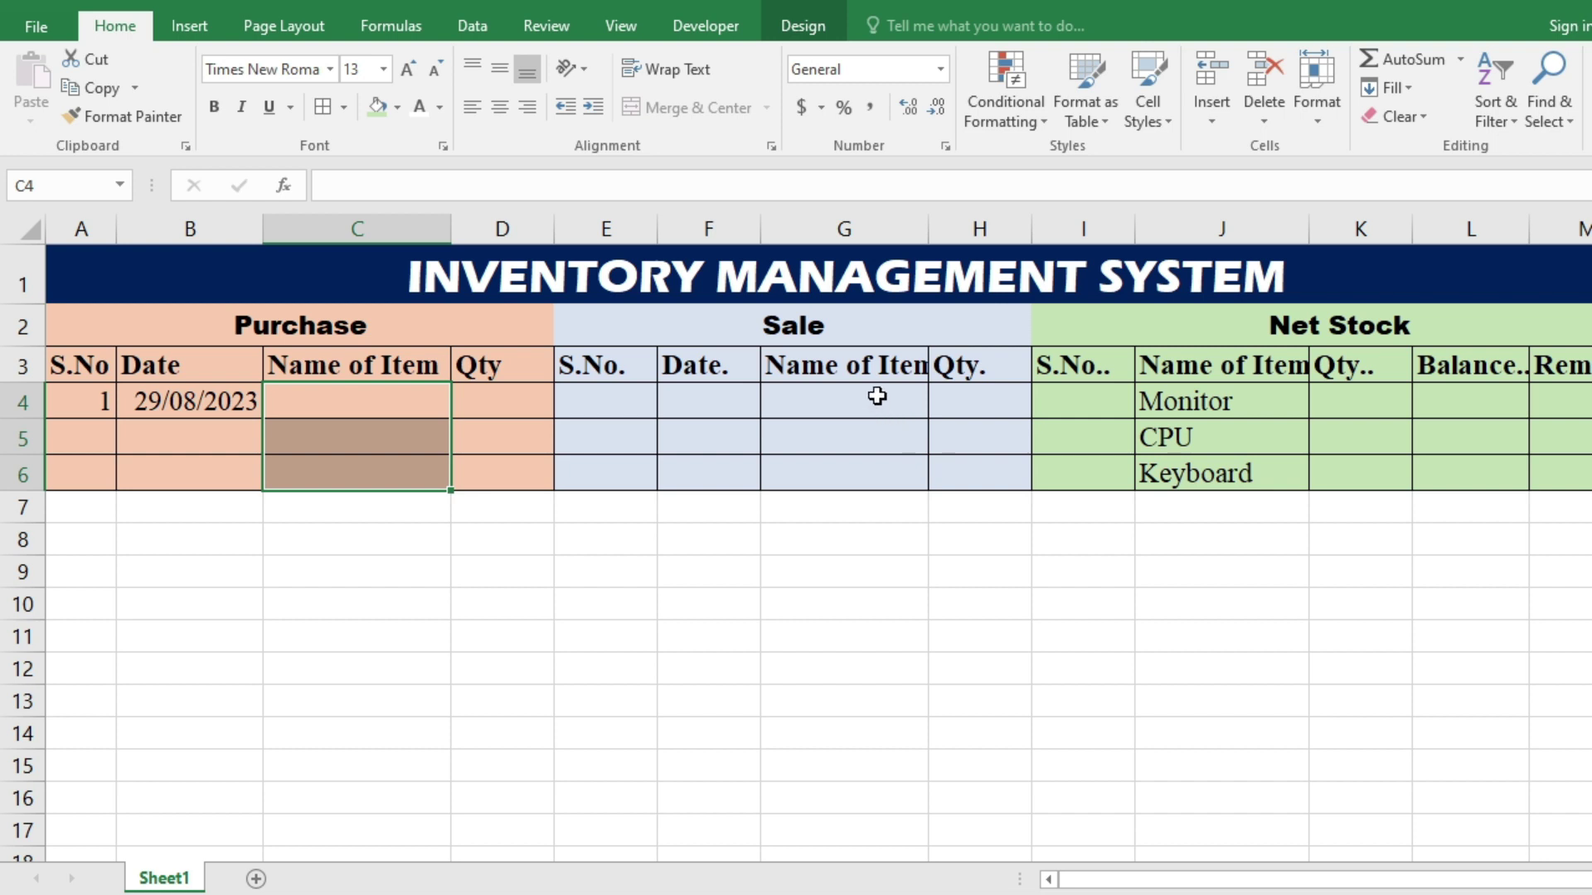
Step: Add list validation to C4:C6 and G4:G6 with source =$J$4:$J$6
ctrl+drag(878, 405, 885, 470)
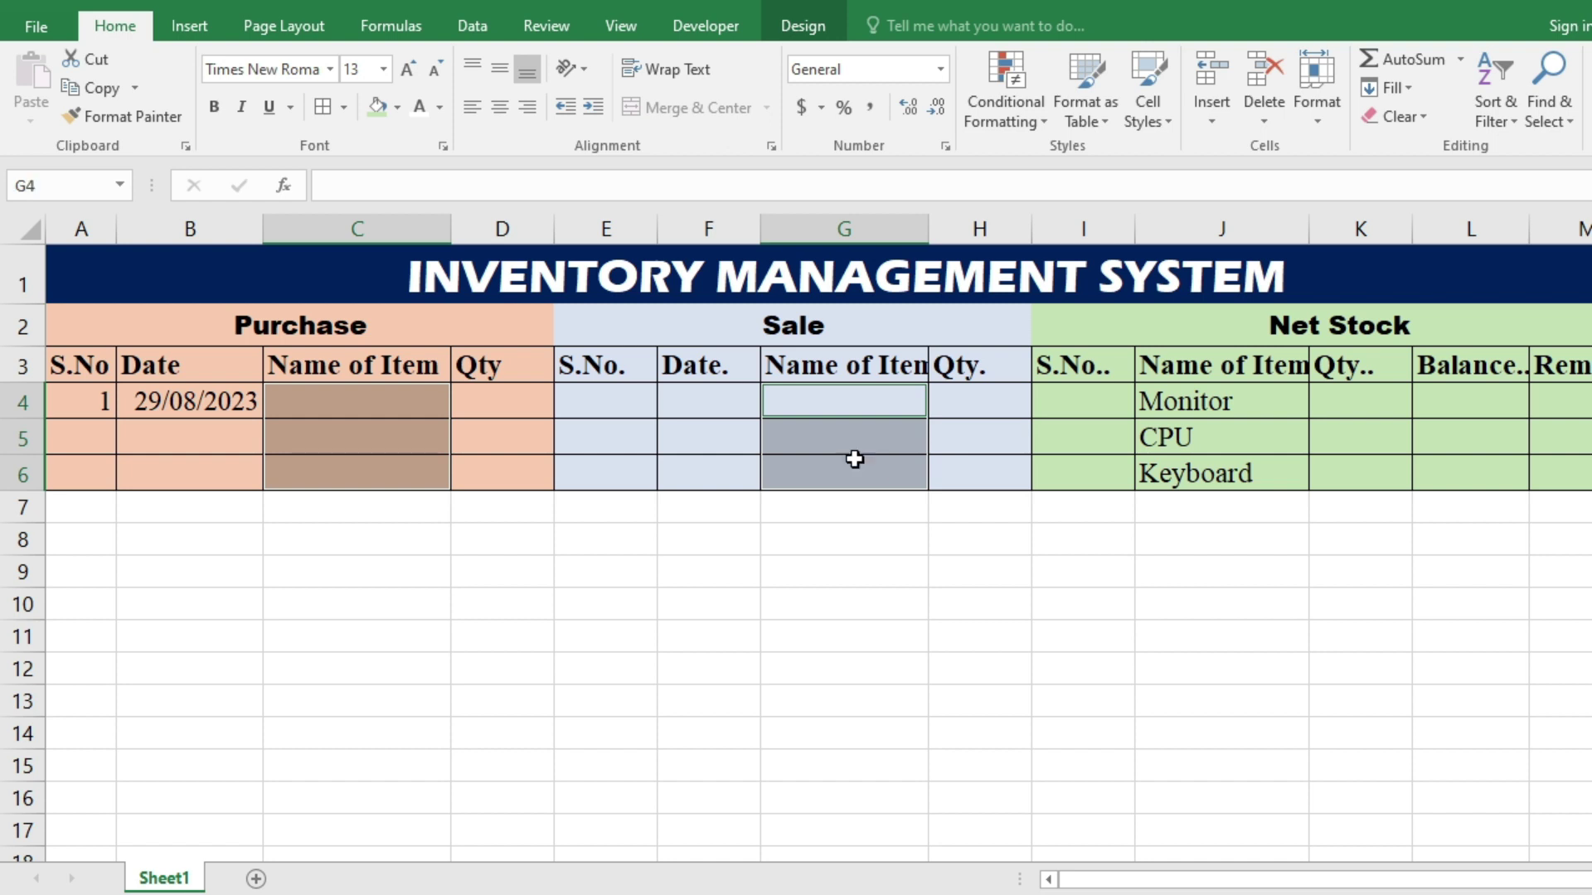
click(475, 31)
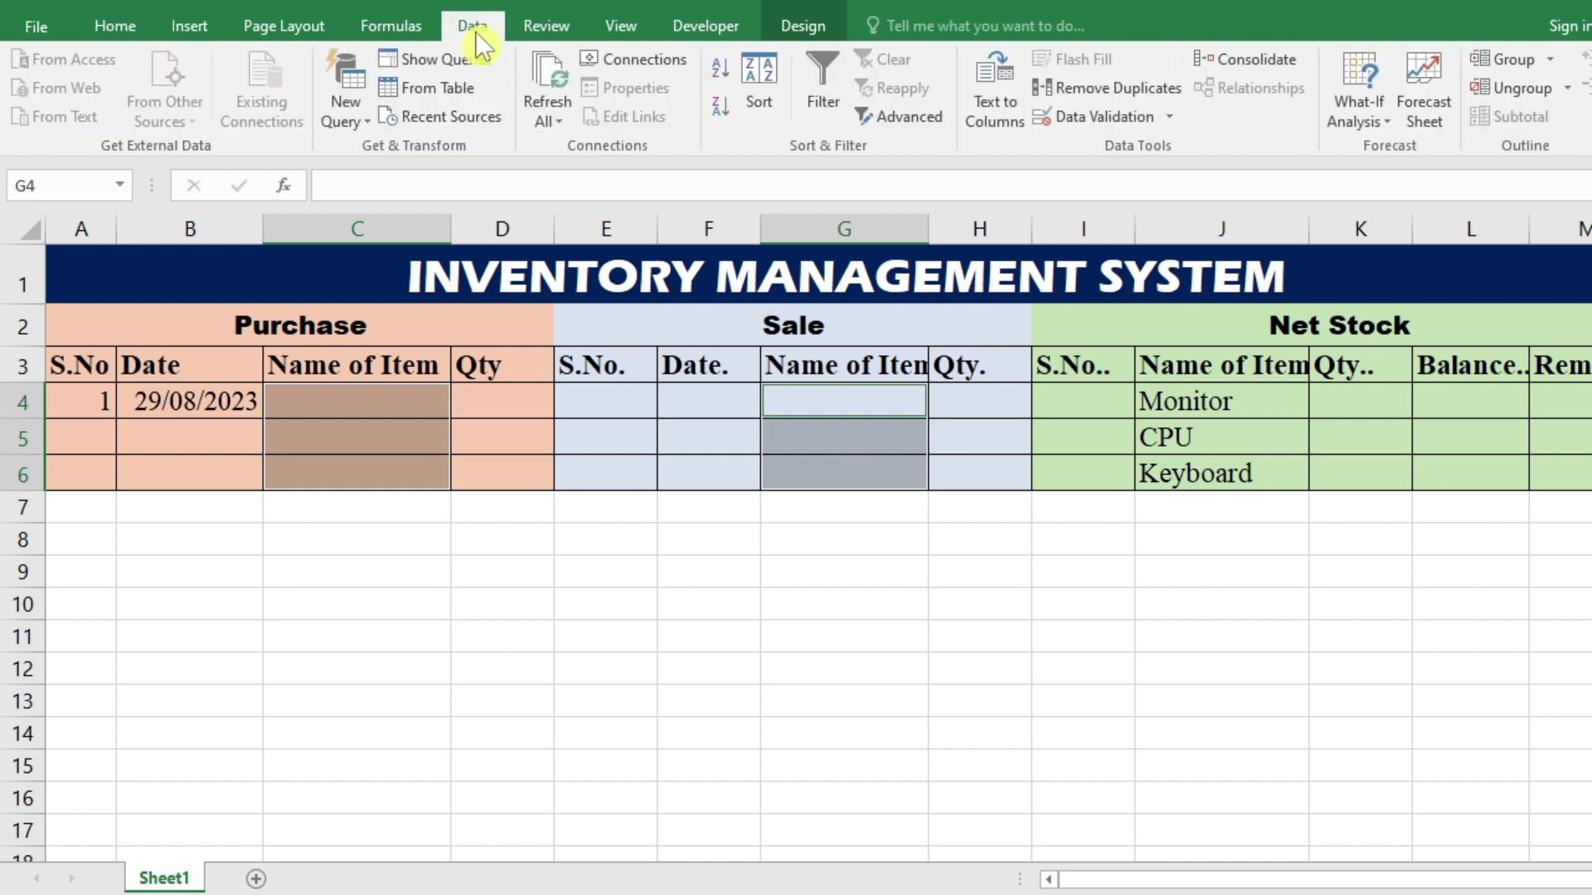
click(1111, 116)
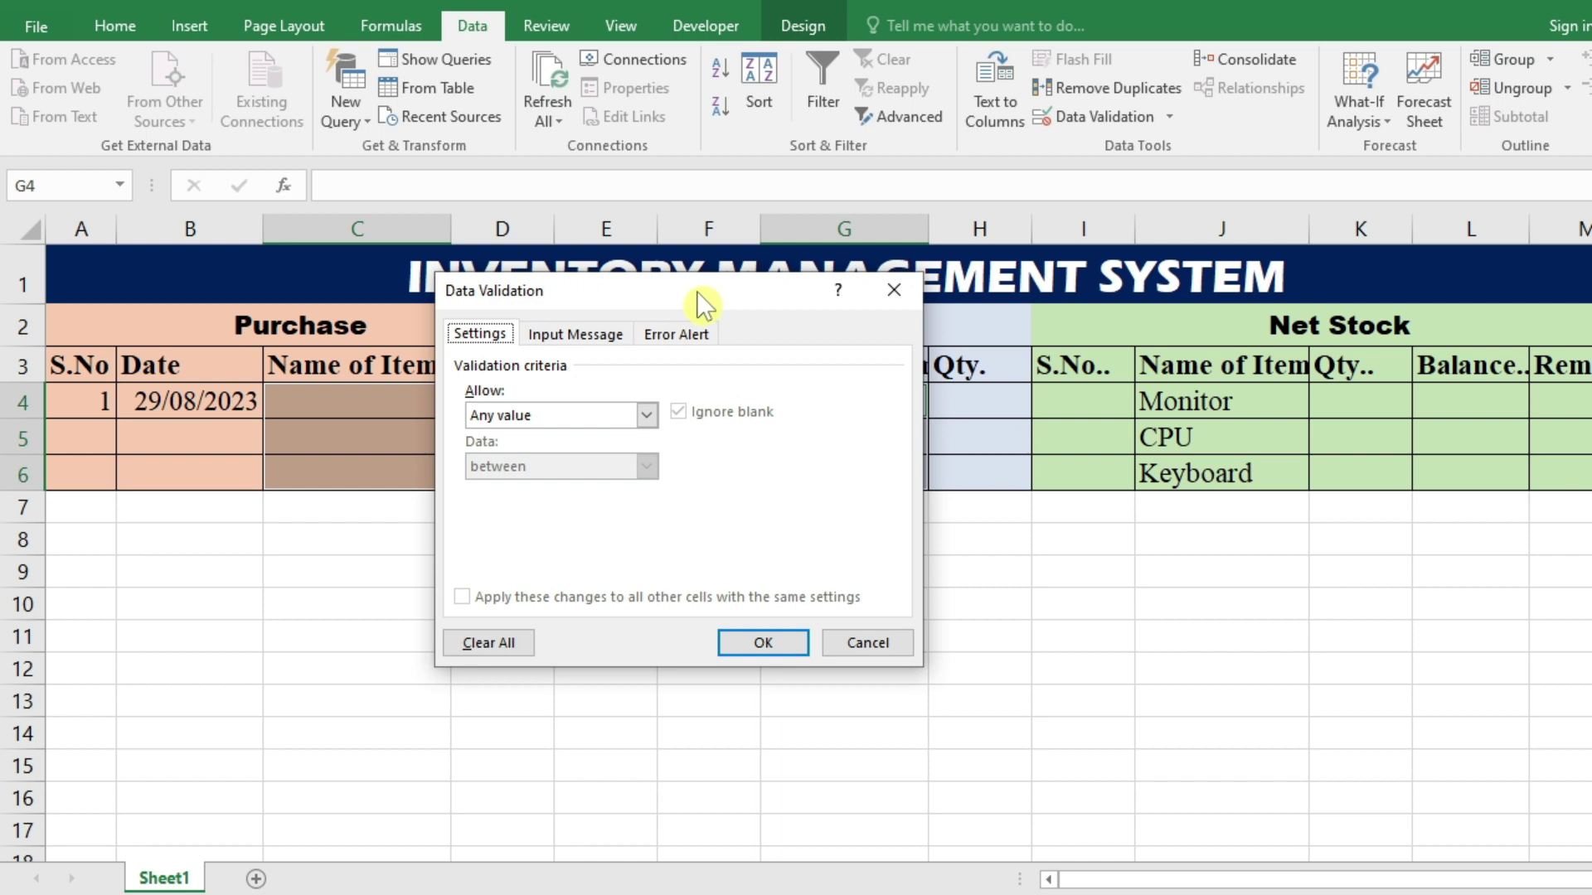
drag(697, 291, 667, 219)
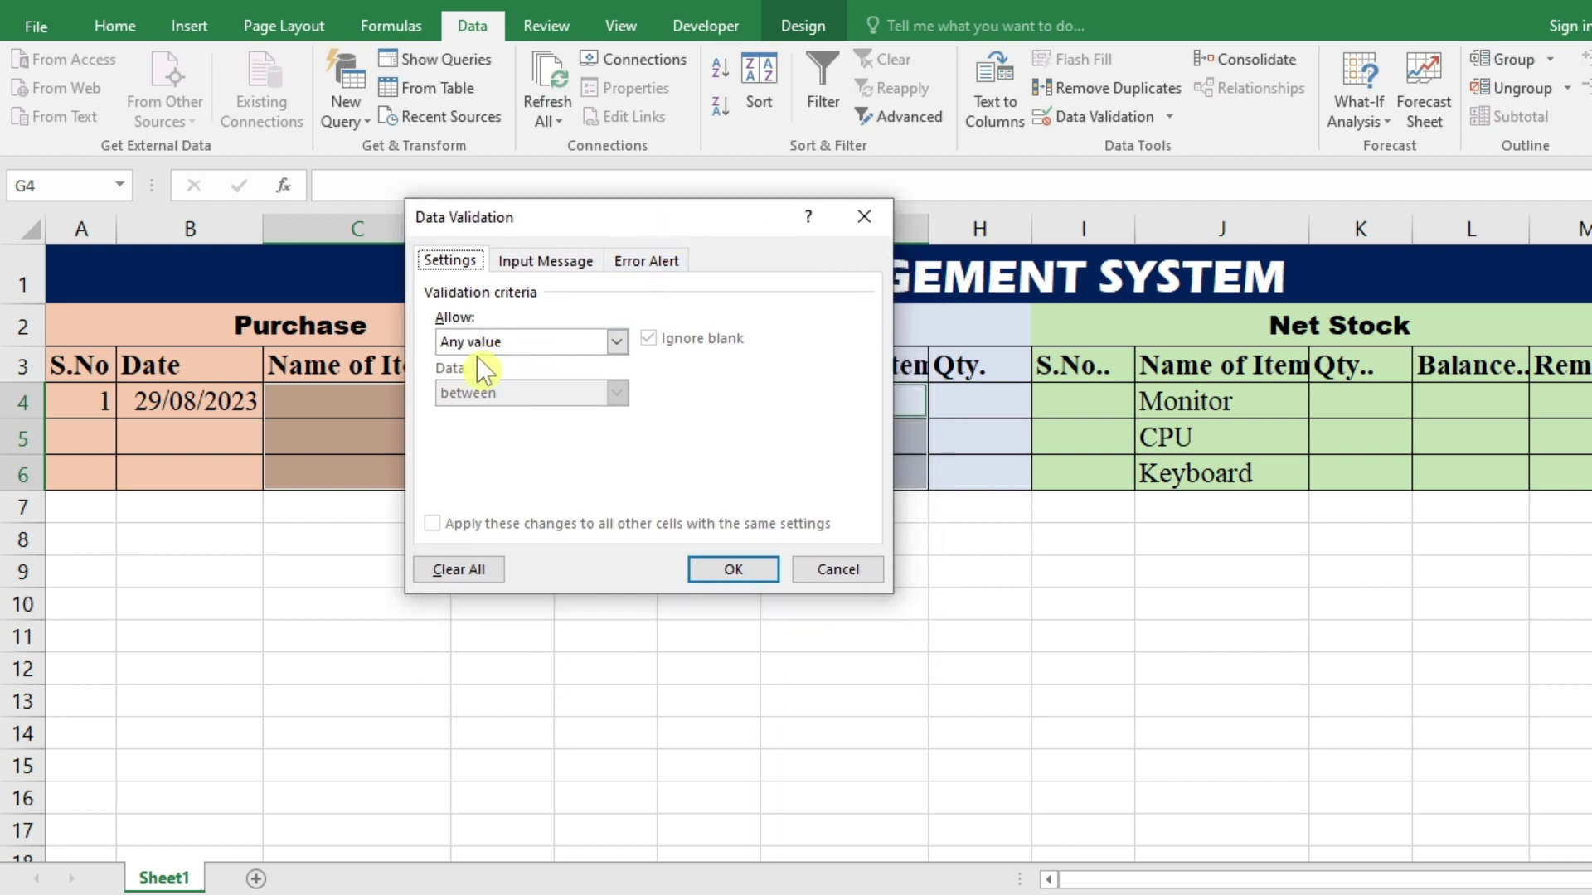
click(615, 336)
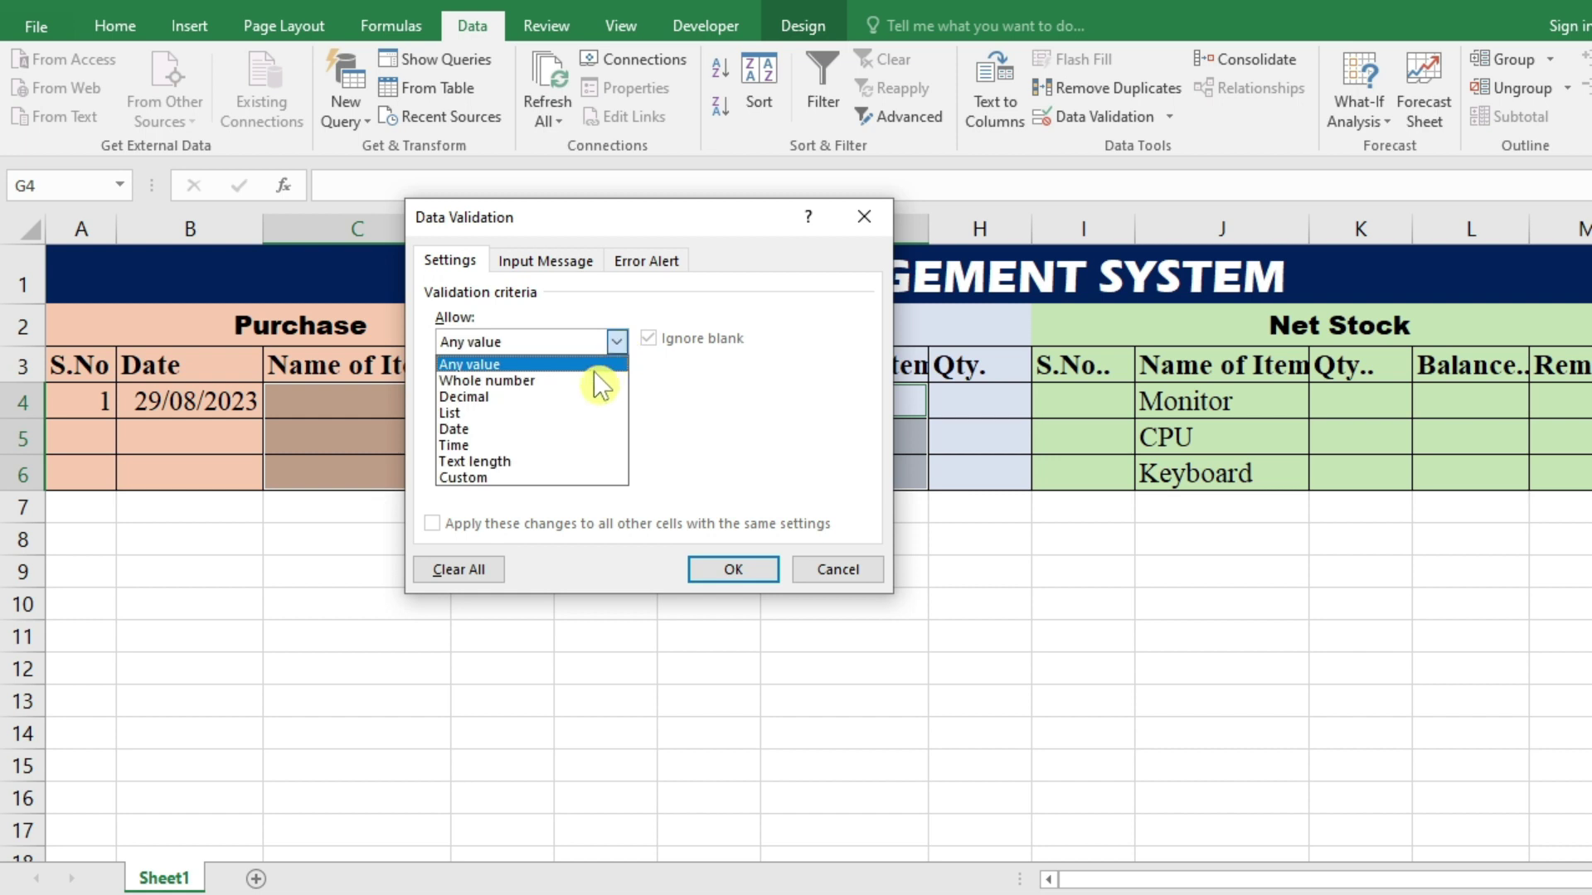
click(510, 410)
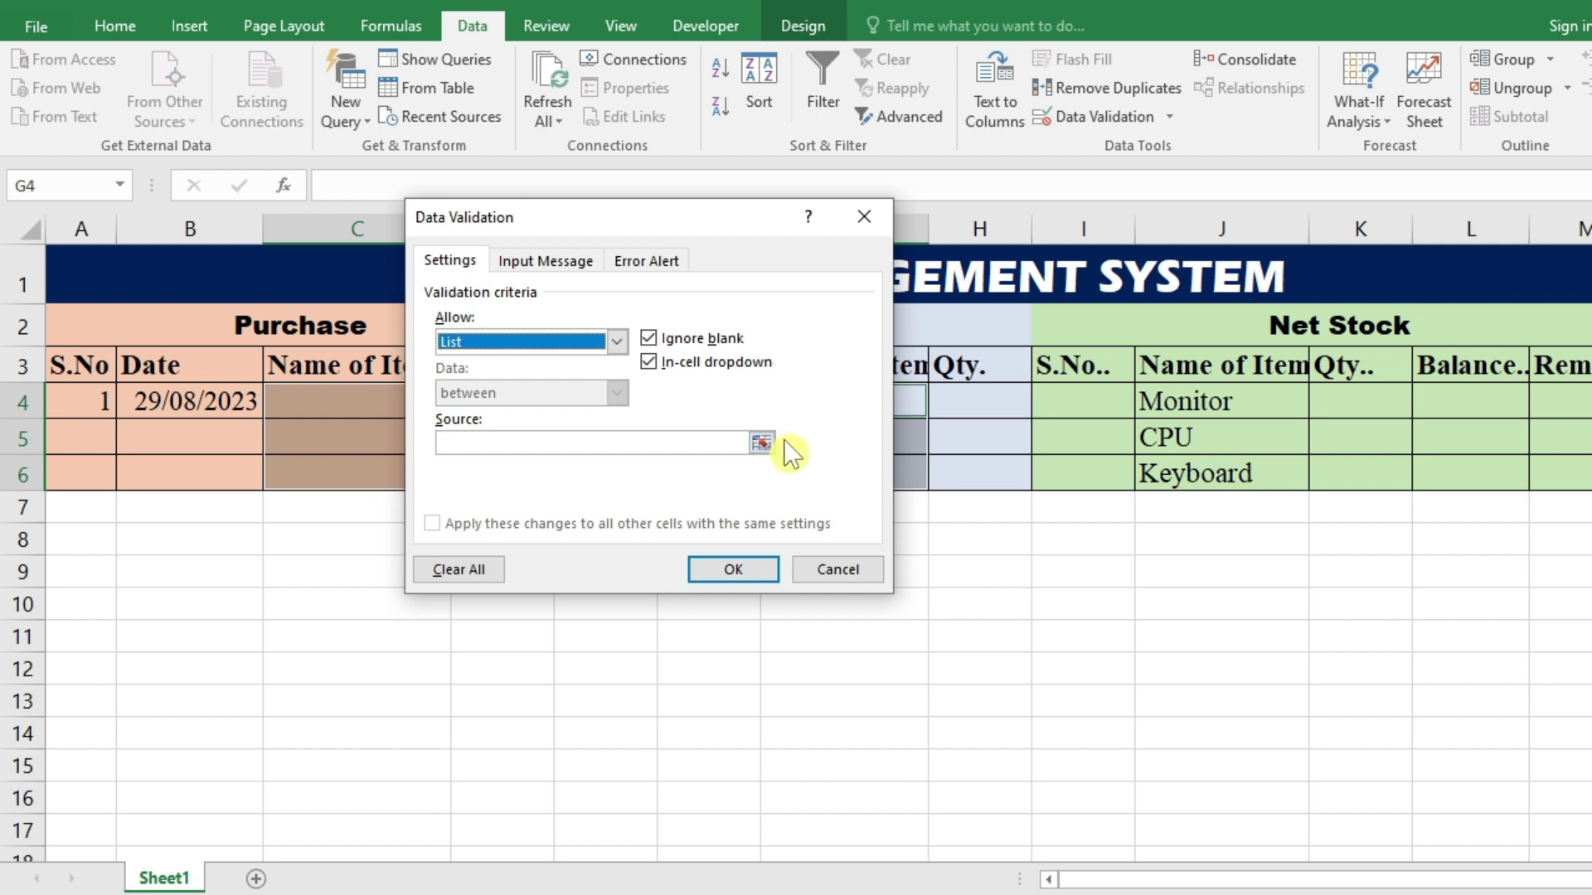
click(763, 443)
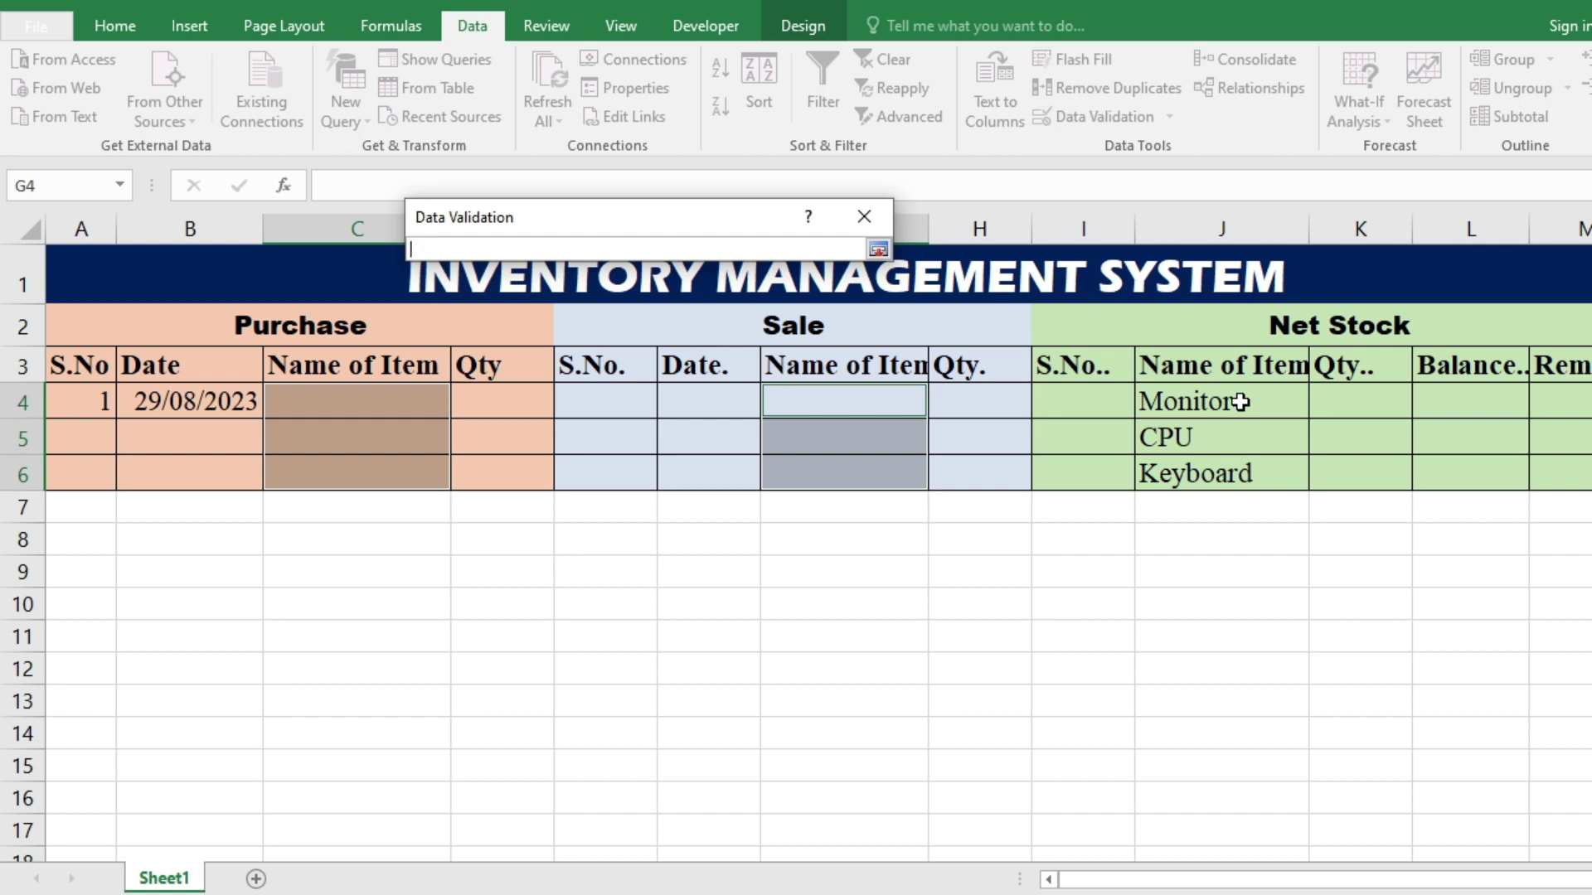
drag(1239, 402, 1237, 466)
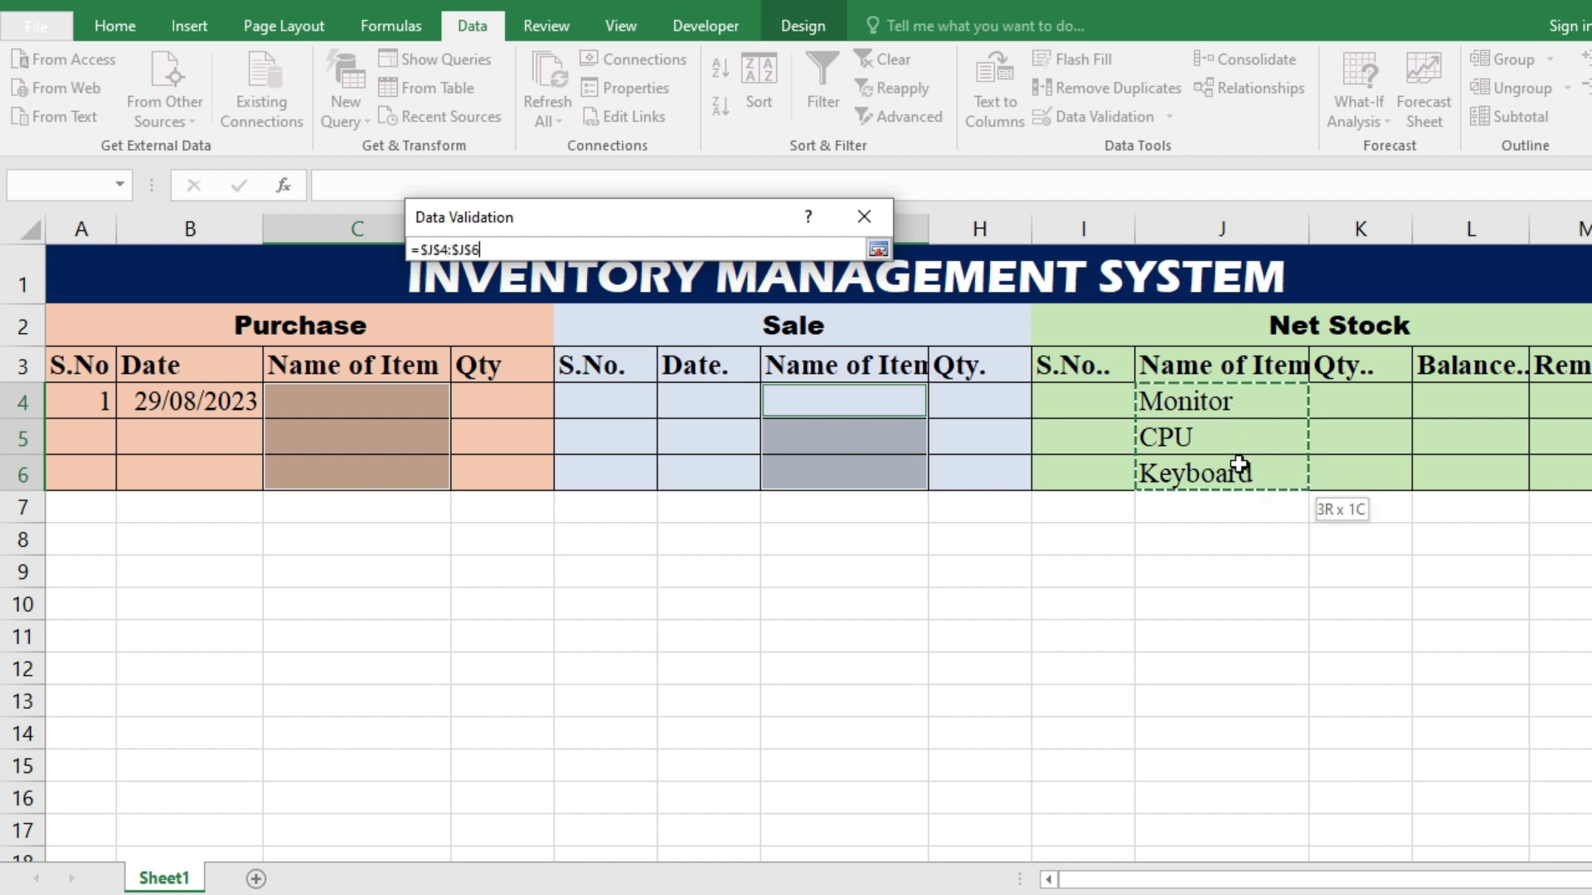
click(879, 249)
click(762, 566)
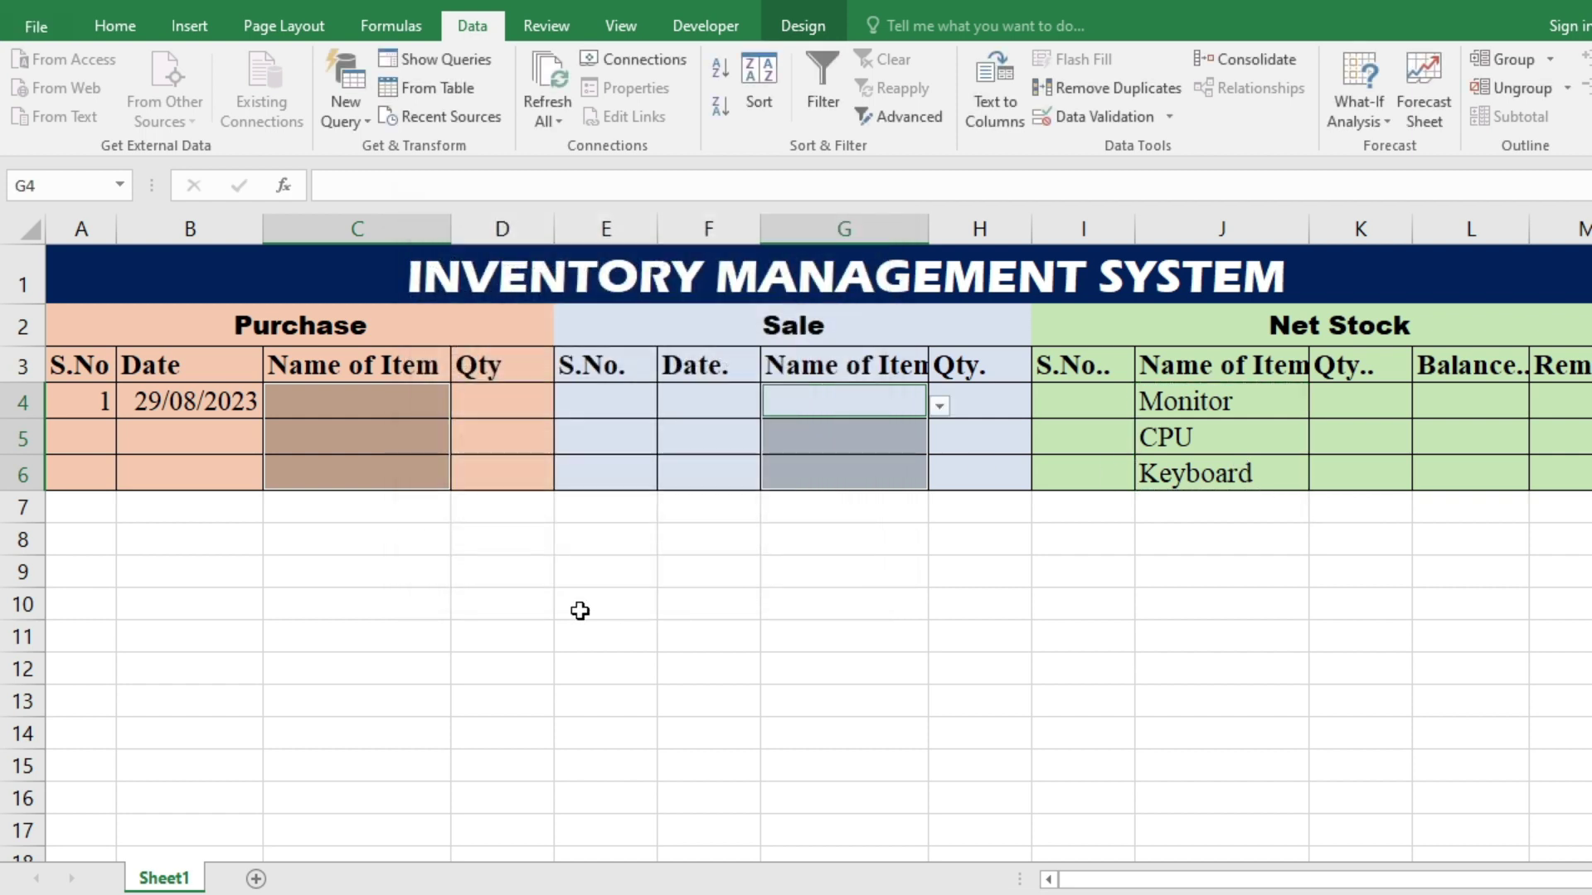
click(440, 402)
click(462, 405)
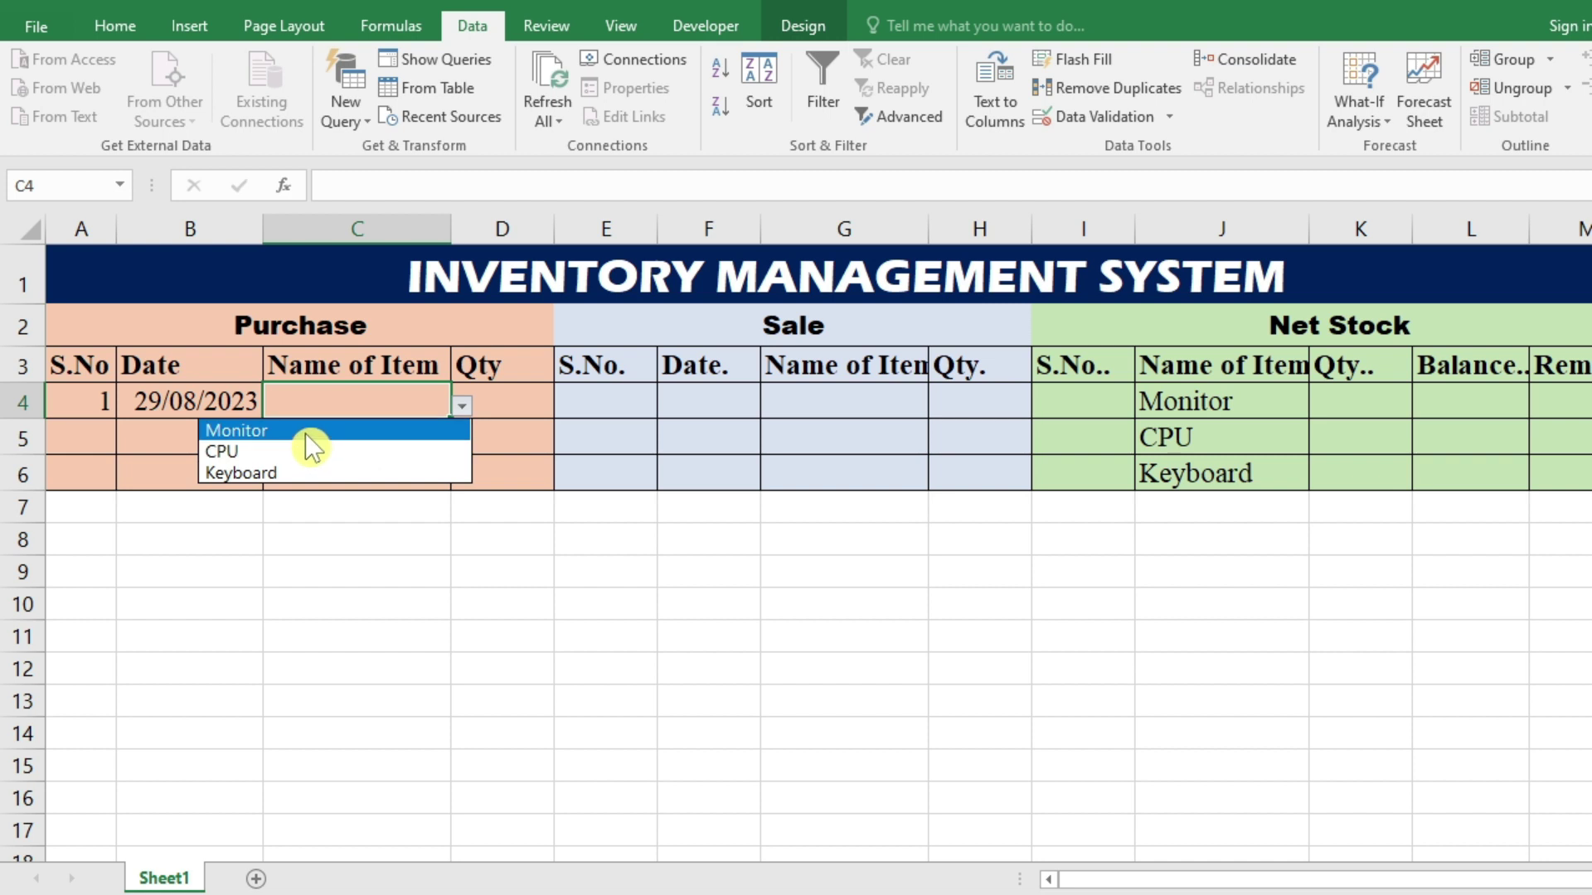
Step: Record the first purchase: 100 Monitor dated 25/08/2023 in row 4
click(345, 395)
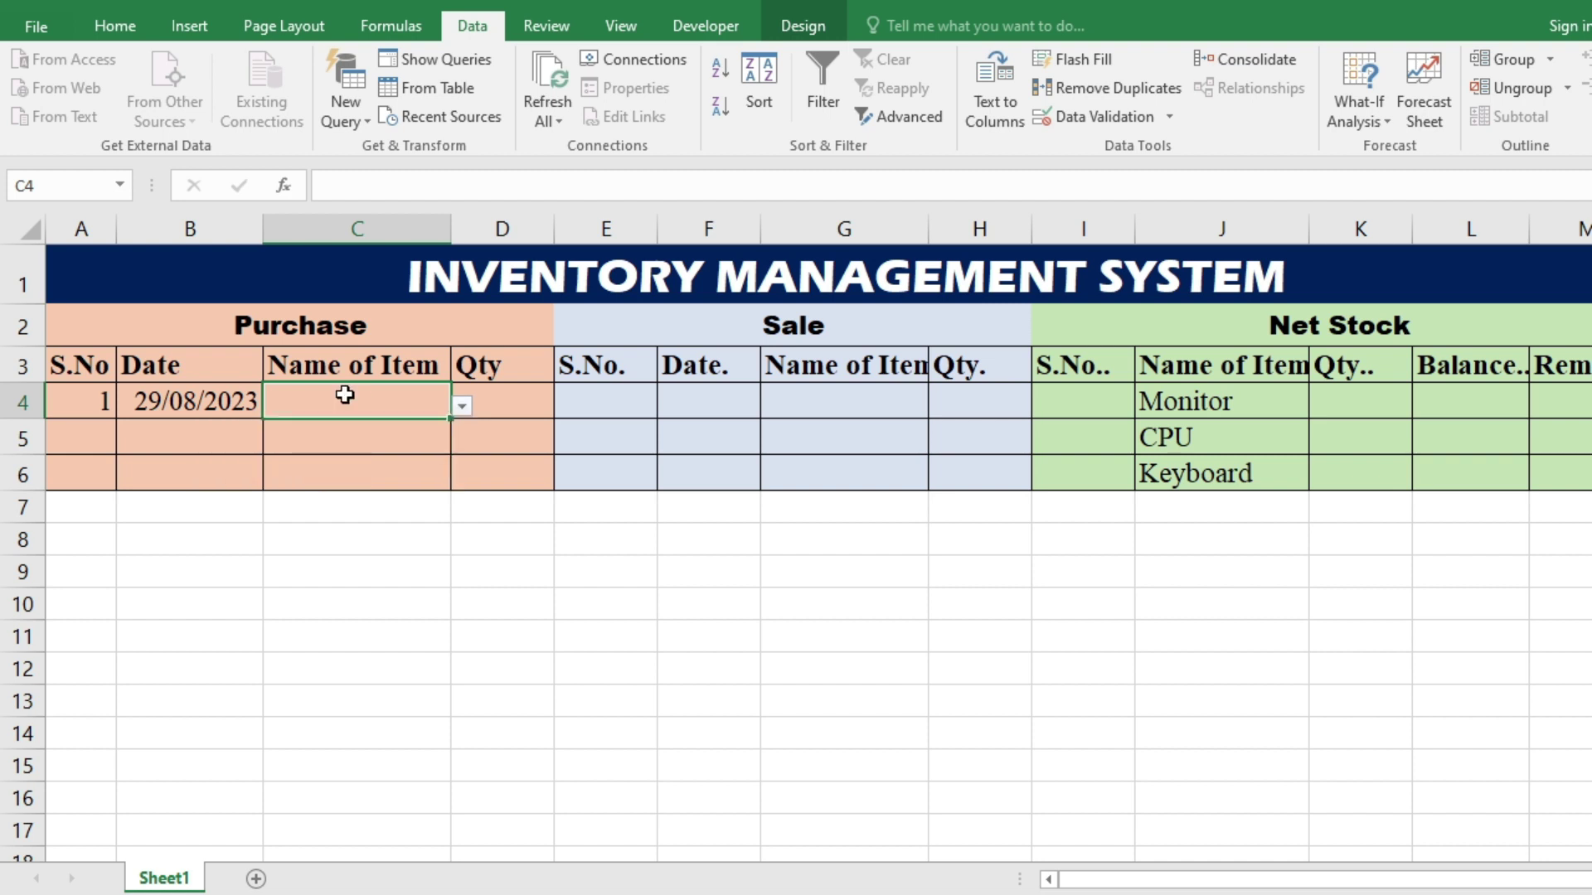
click(224, 398)
text(25/08/2023)
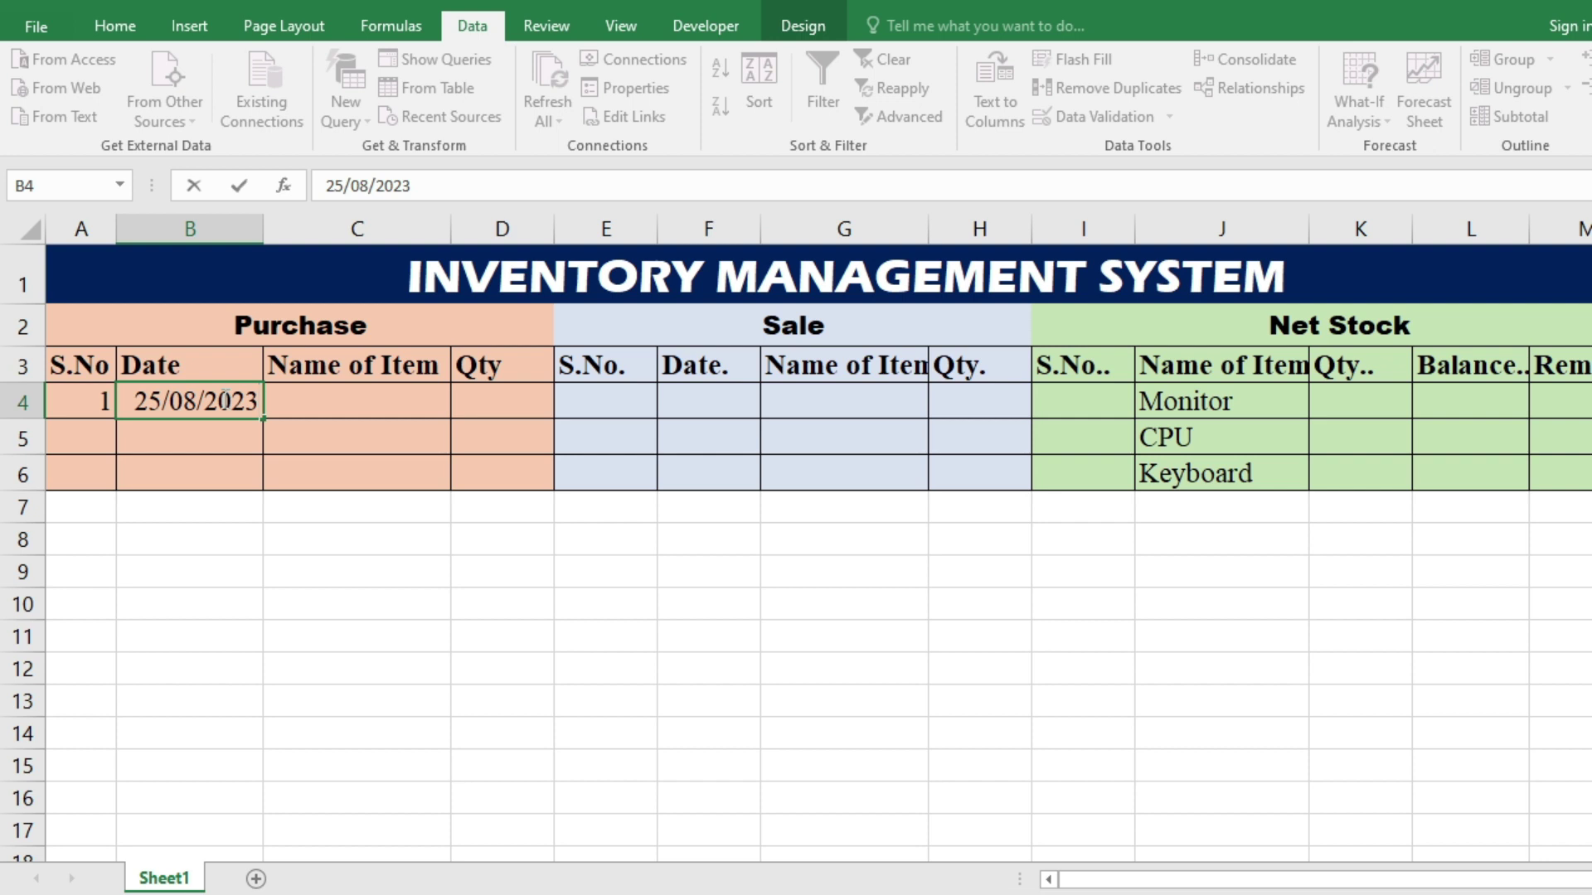
key(Tab)
click(462, 405)
click(361, 428)
click(484, 399)
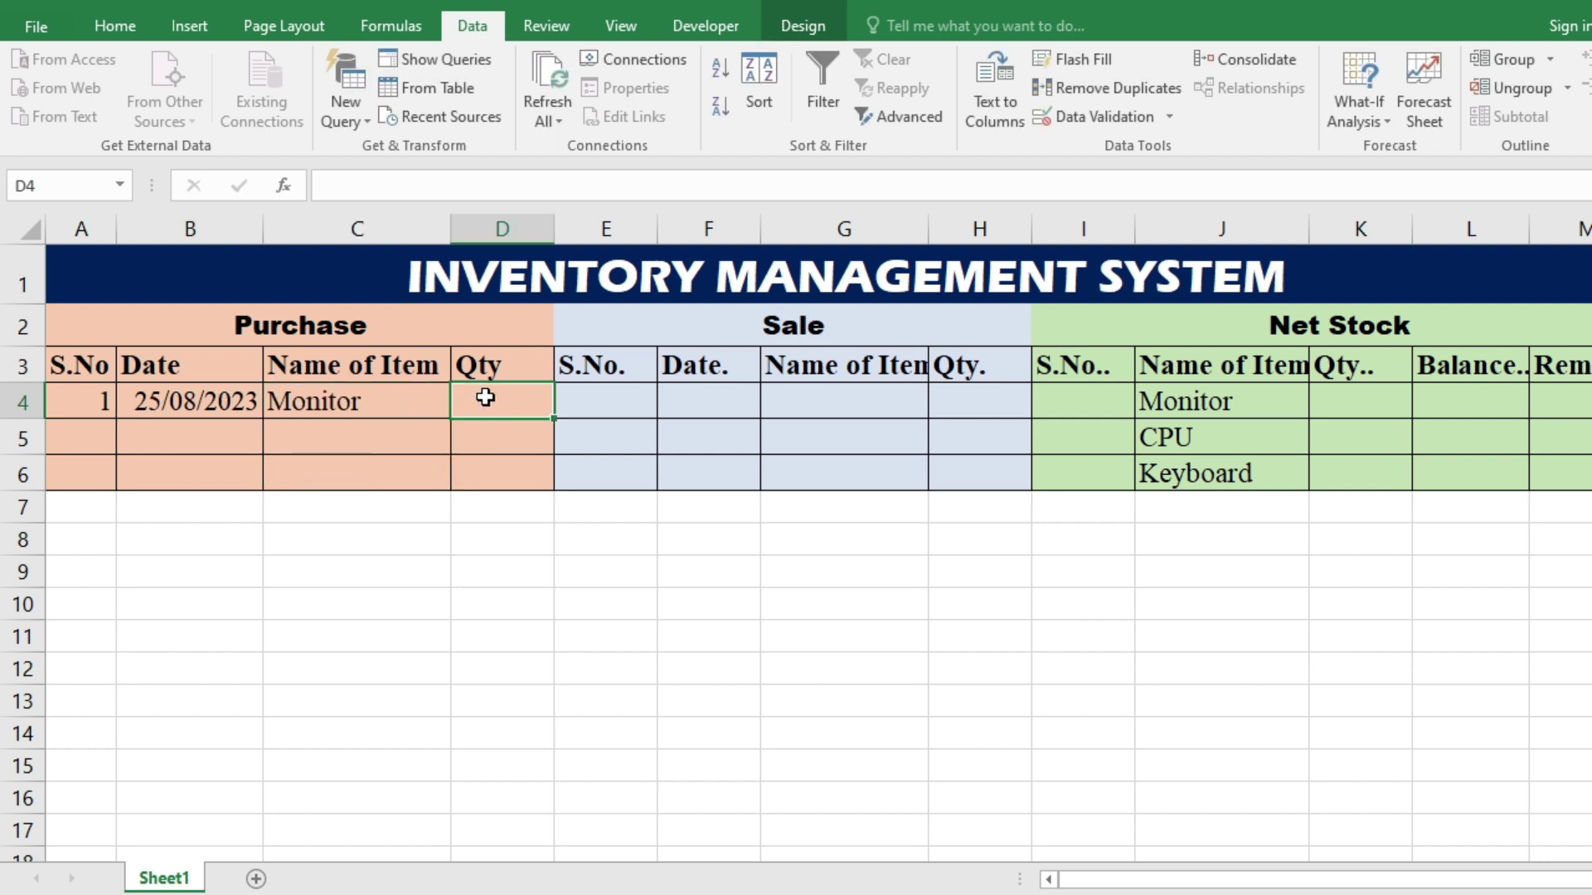
text(100)
key(Return)
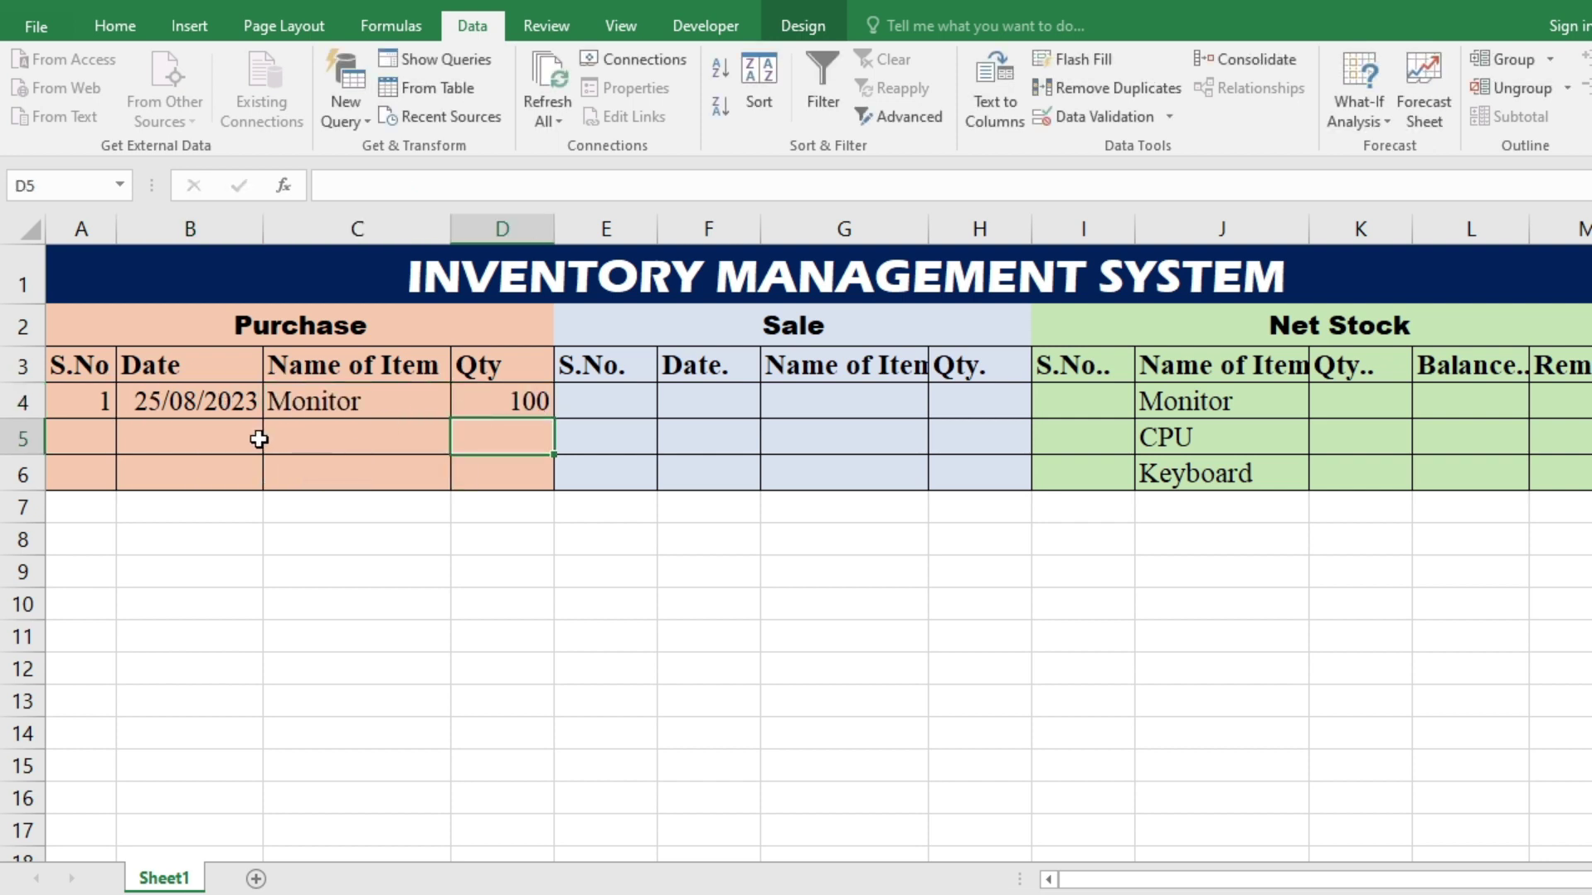
Step: Record a second purchase of 100 Keyboard dated 26/08/2023 in row 5
click(253, 439)
text(26/08/2023)
key(Tab)
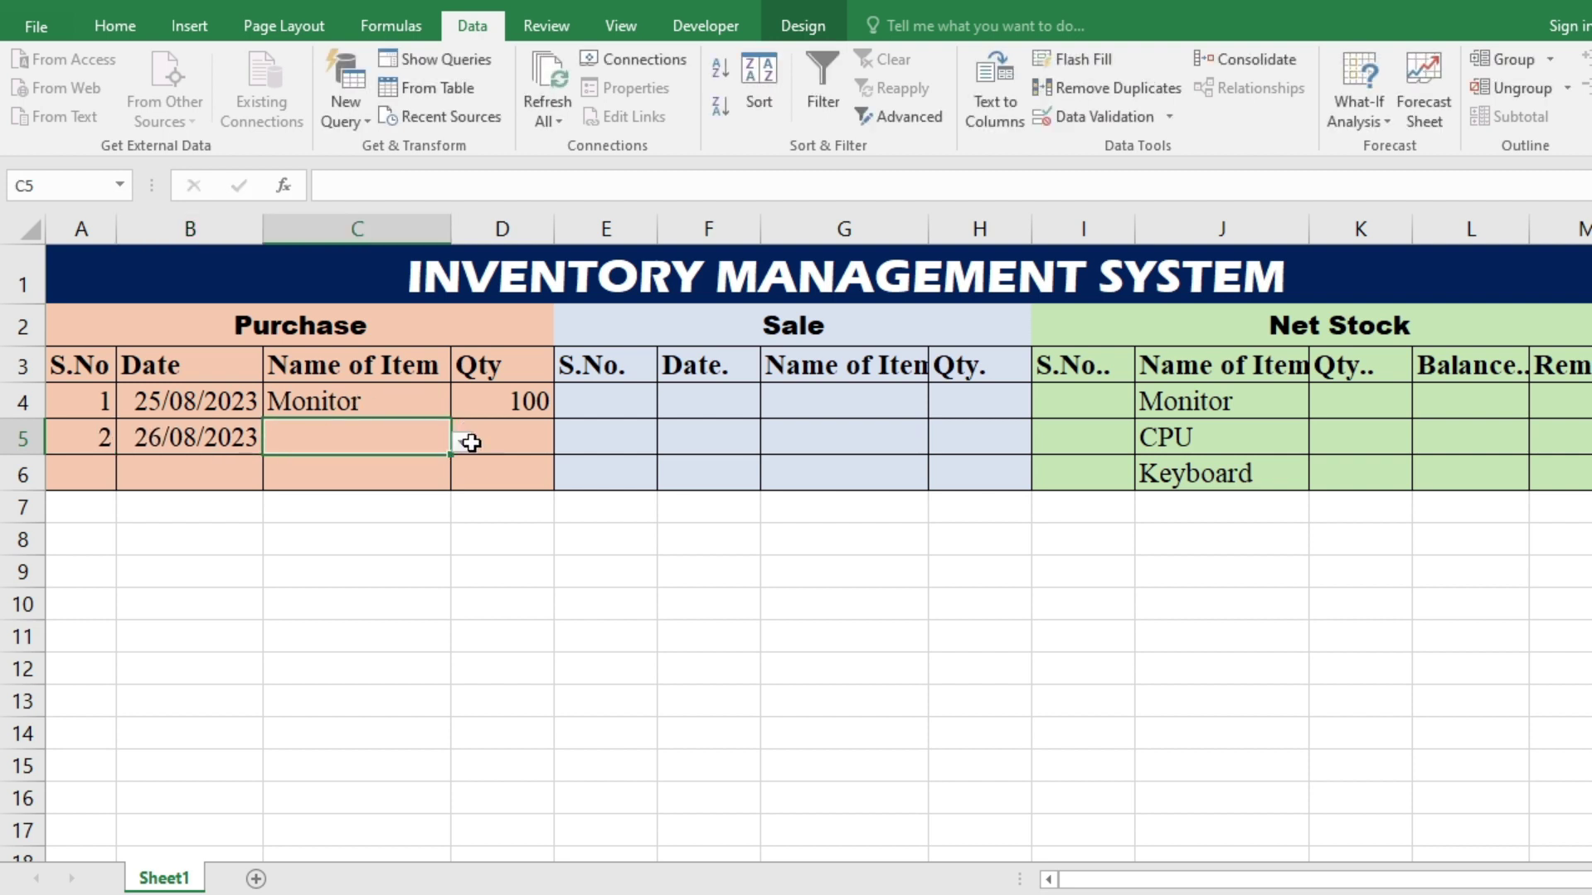
click(461, 442)
click(378, 509)
click(527, 428)
text(100)
key(Return)
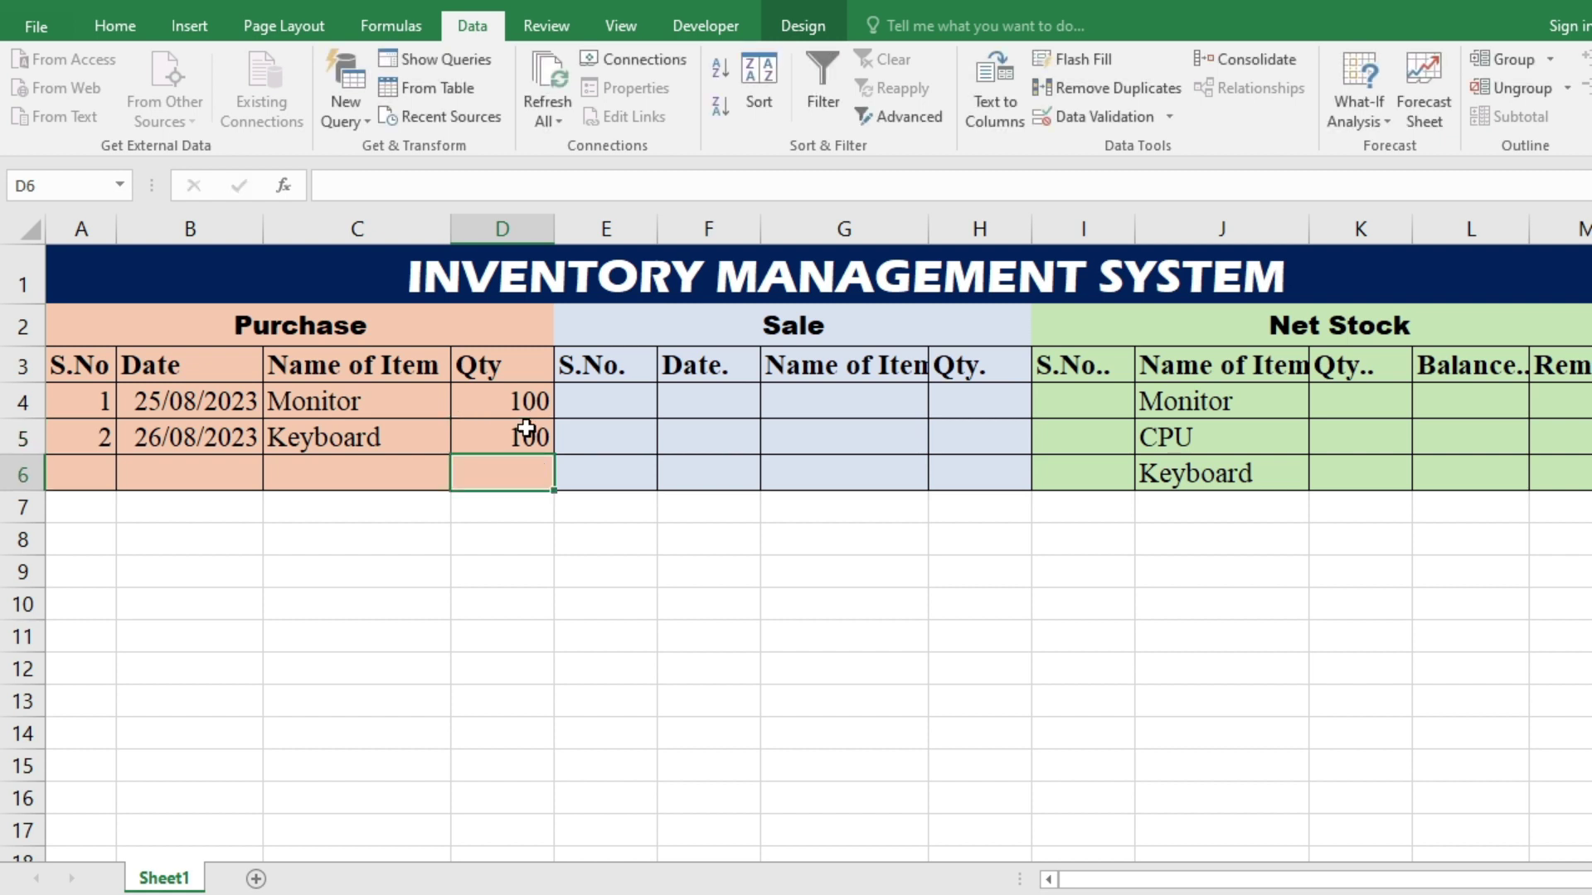
click(723, 404)
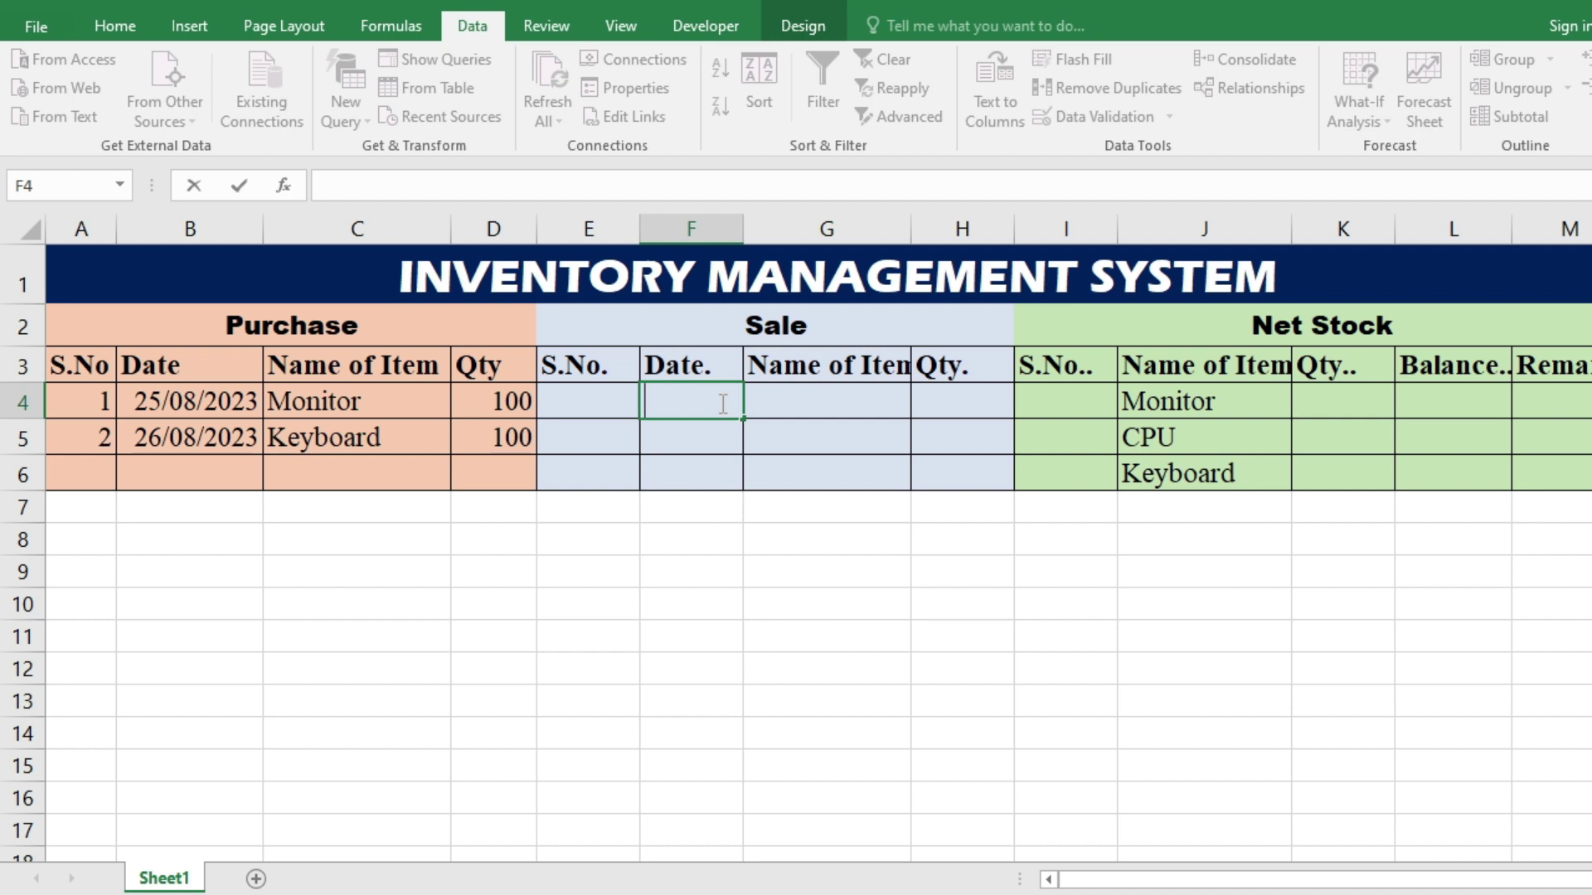
Step: Enter the first sale: 50 Monitor on 28/08/2023 in row 4
text(28/08/2023)
key(Tab)
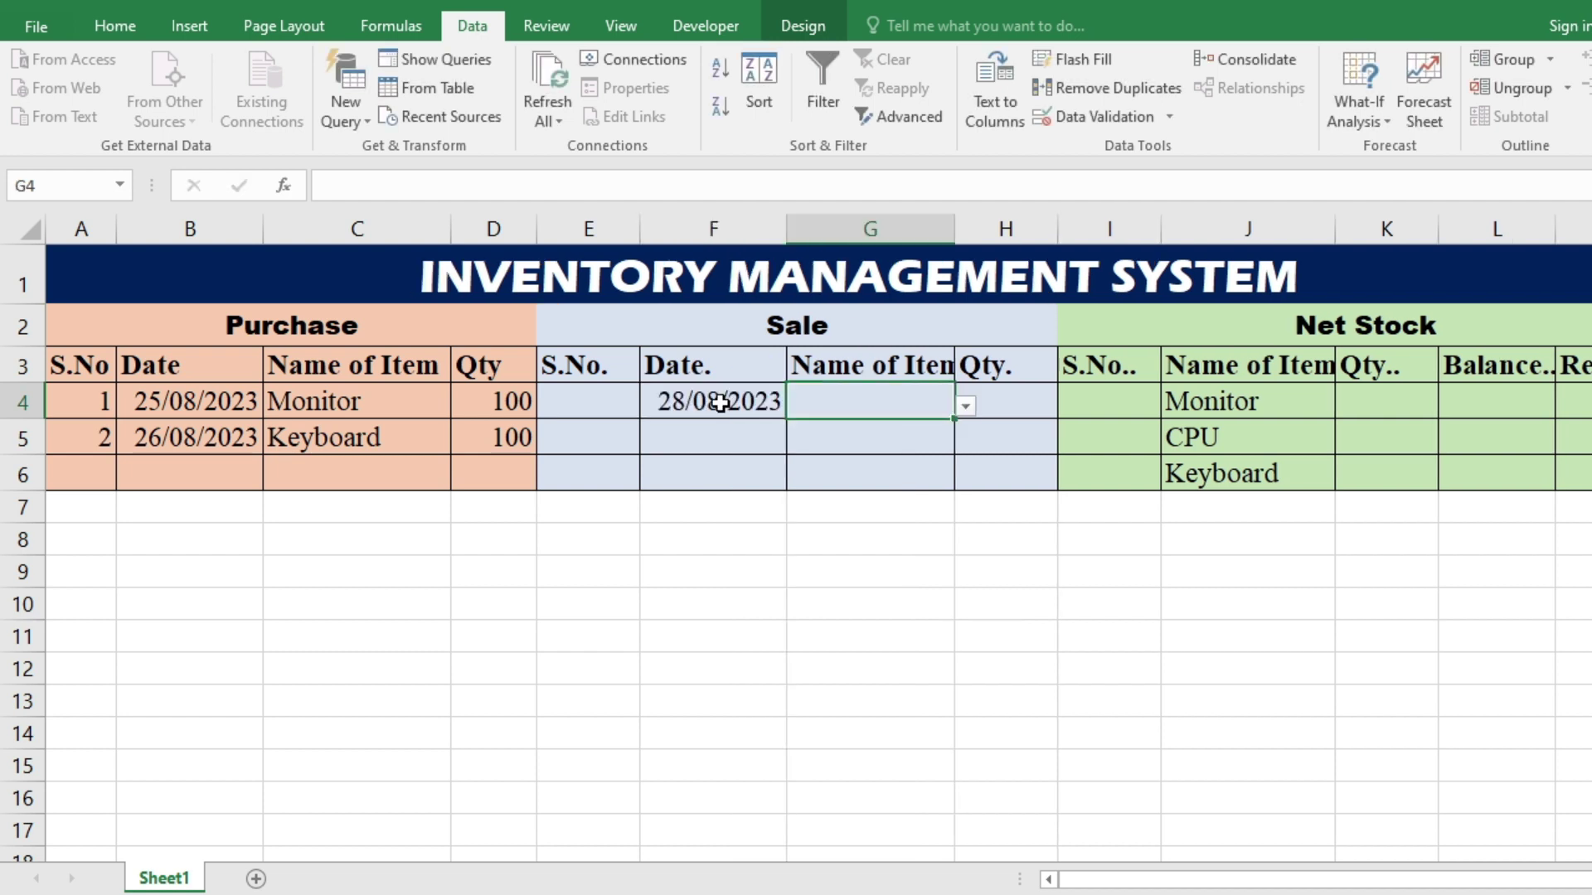
text(Monitor)
key(Tab)
text(50)
click(1006, 394)
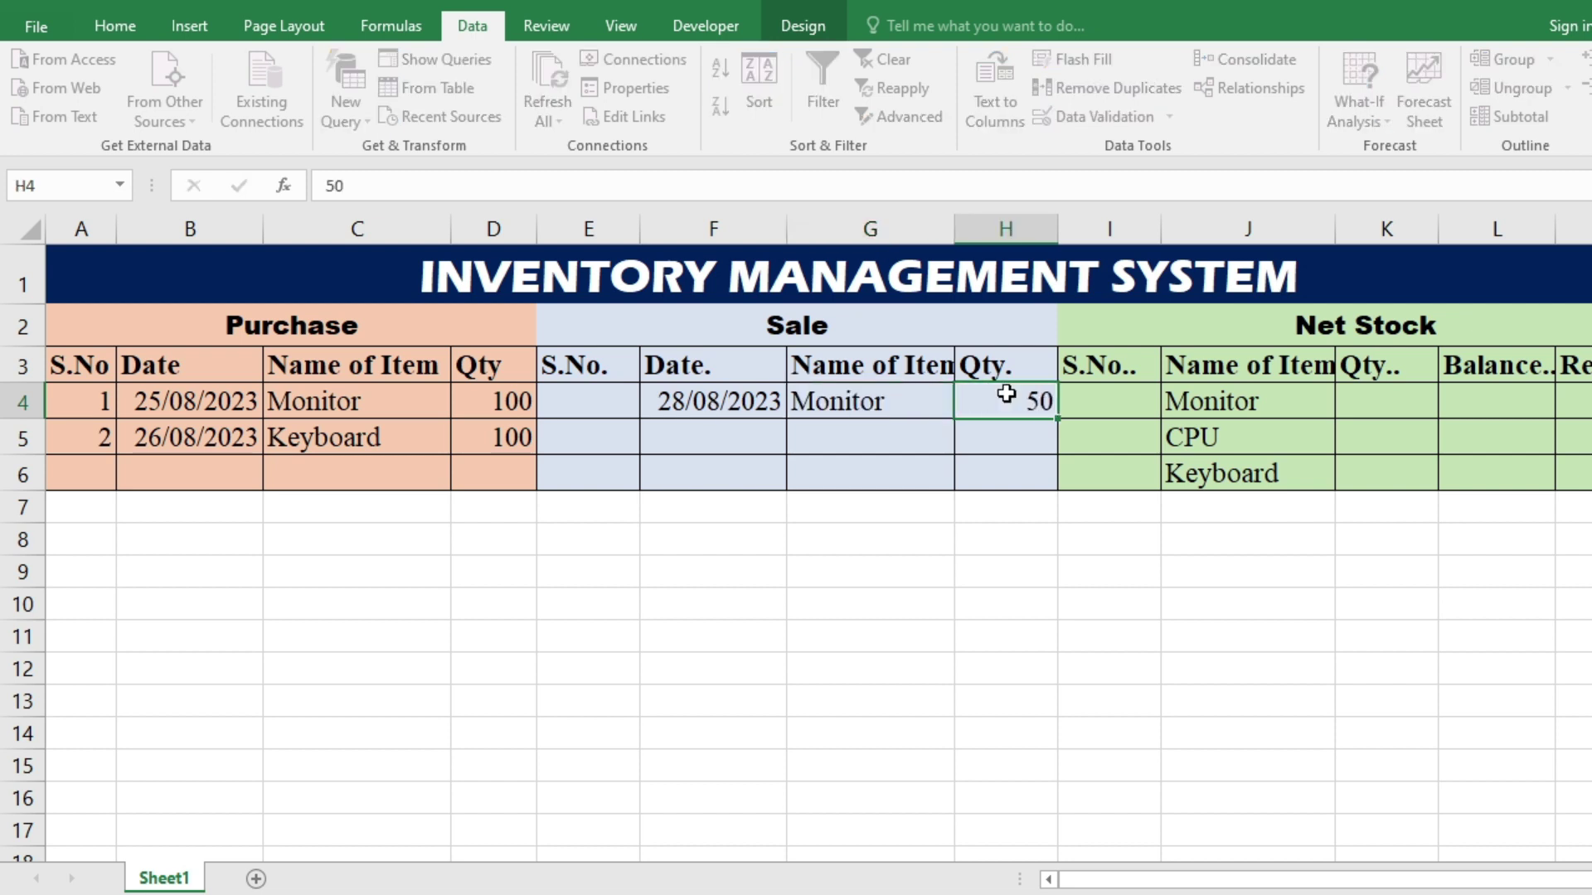
Step: Enter the second sale: 30 Monitor on 29/08/2023 in row 5
click(711, 437)
text(29/08/2023)
key(Tab)
click(962, 442)
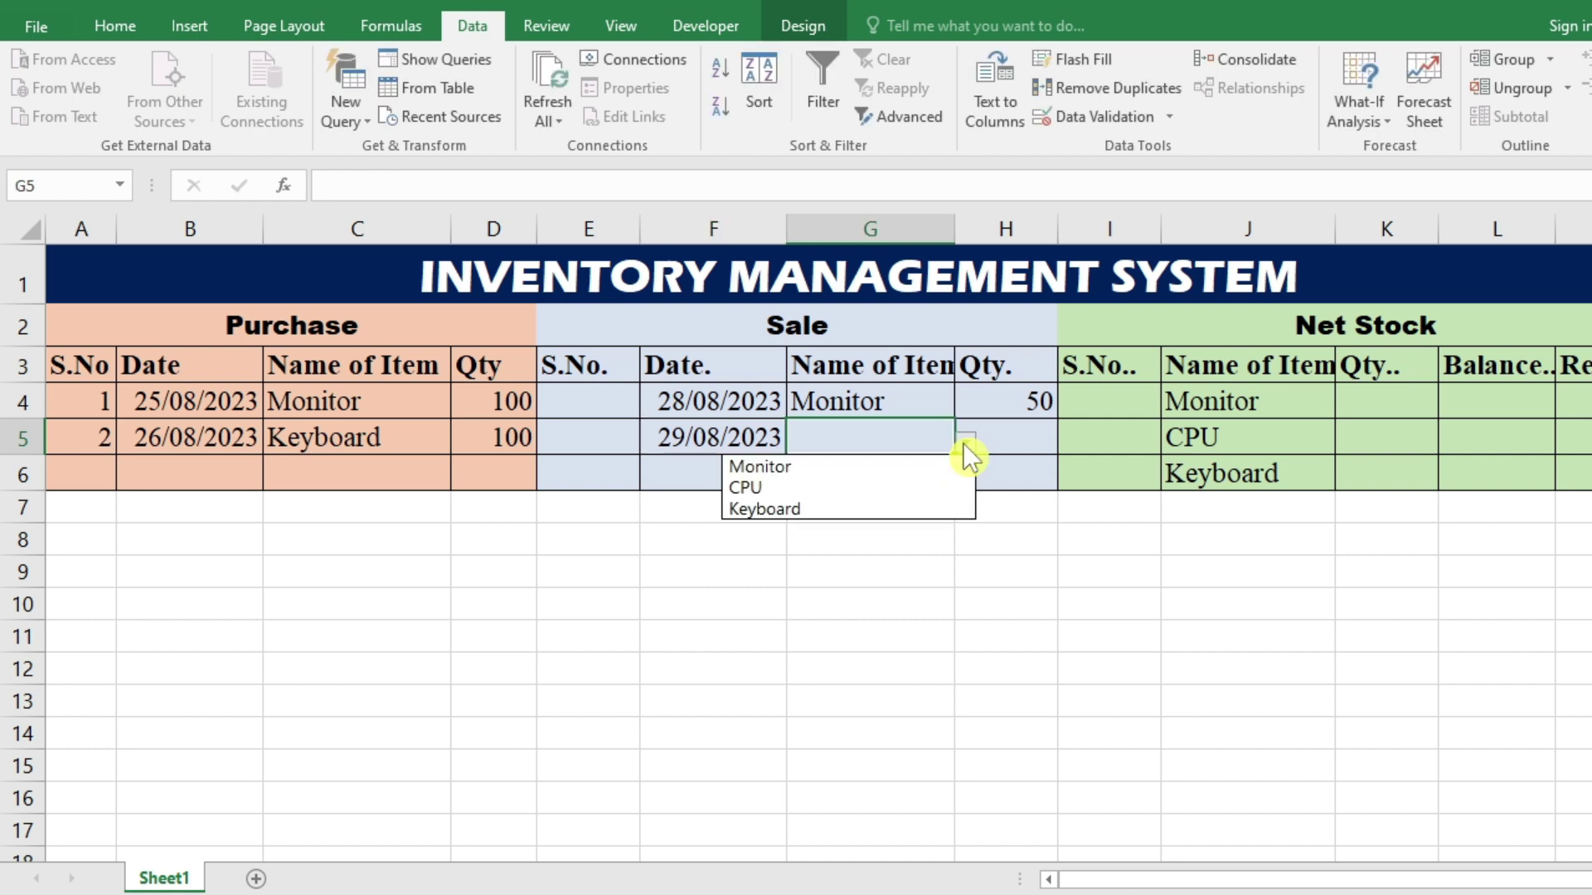
key(Down)
key(Return)
click(1002, 431)
text(30)
key(Return)
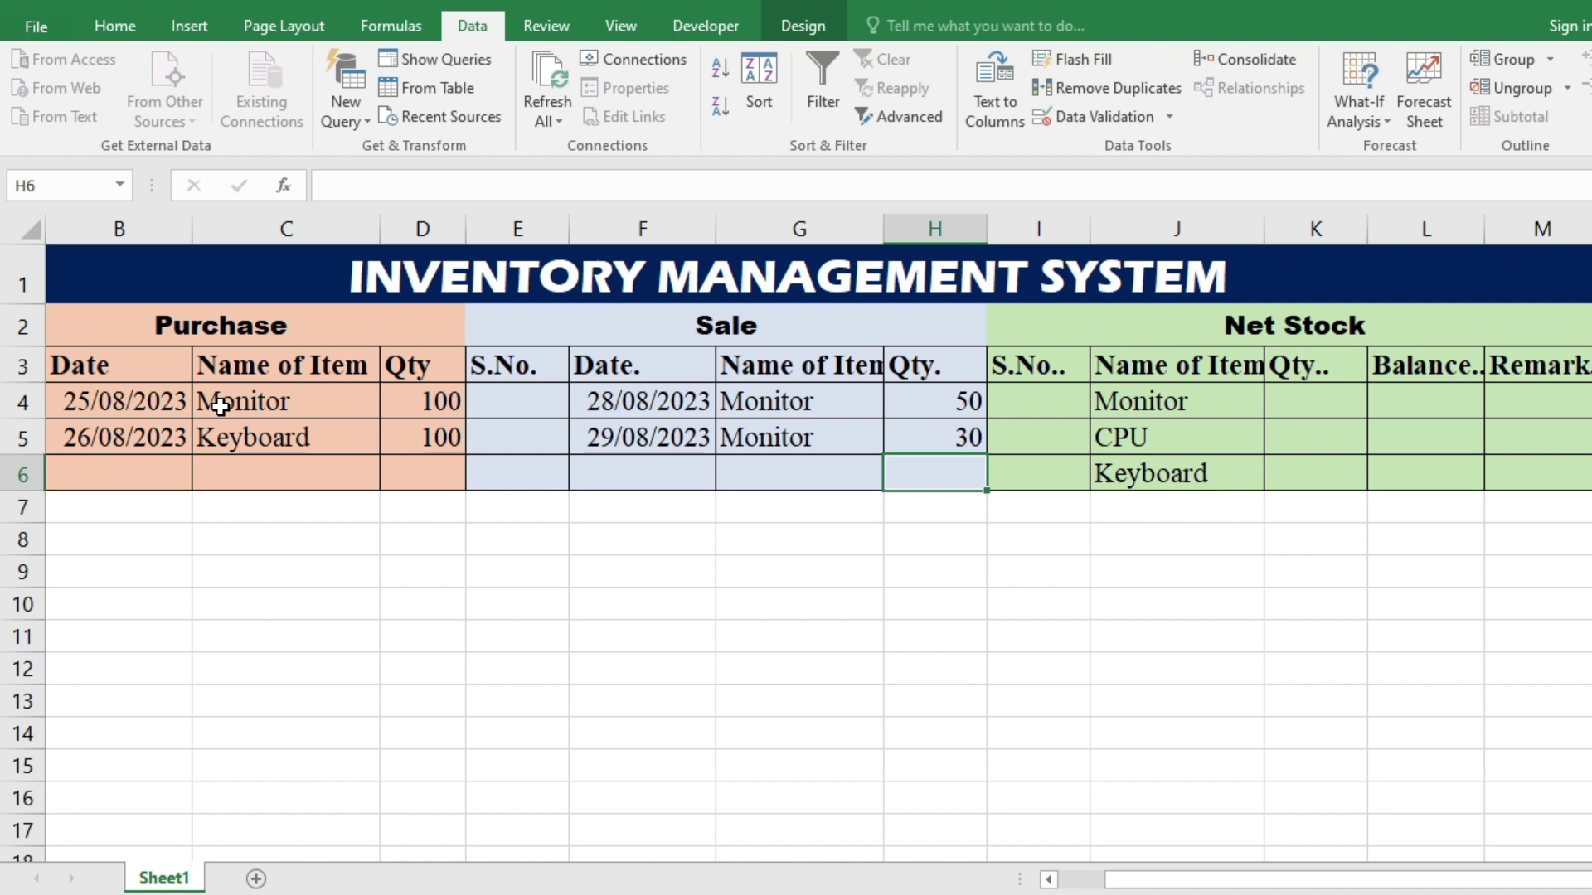
click(497, 400)
text(=)
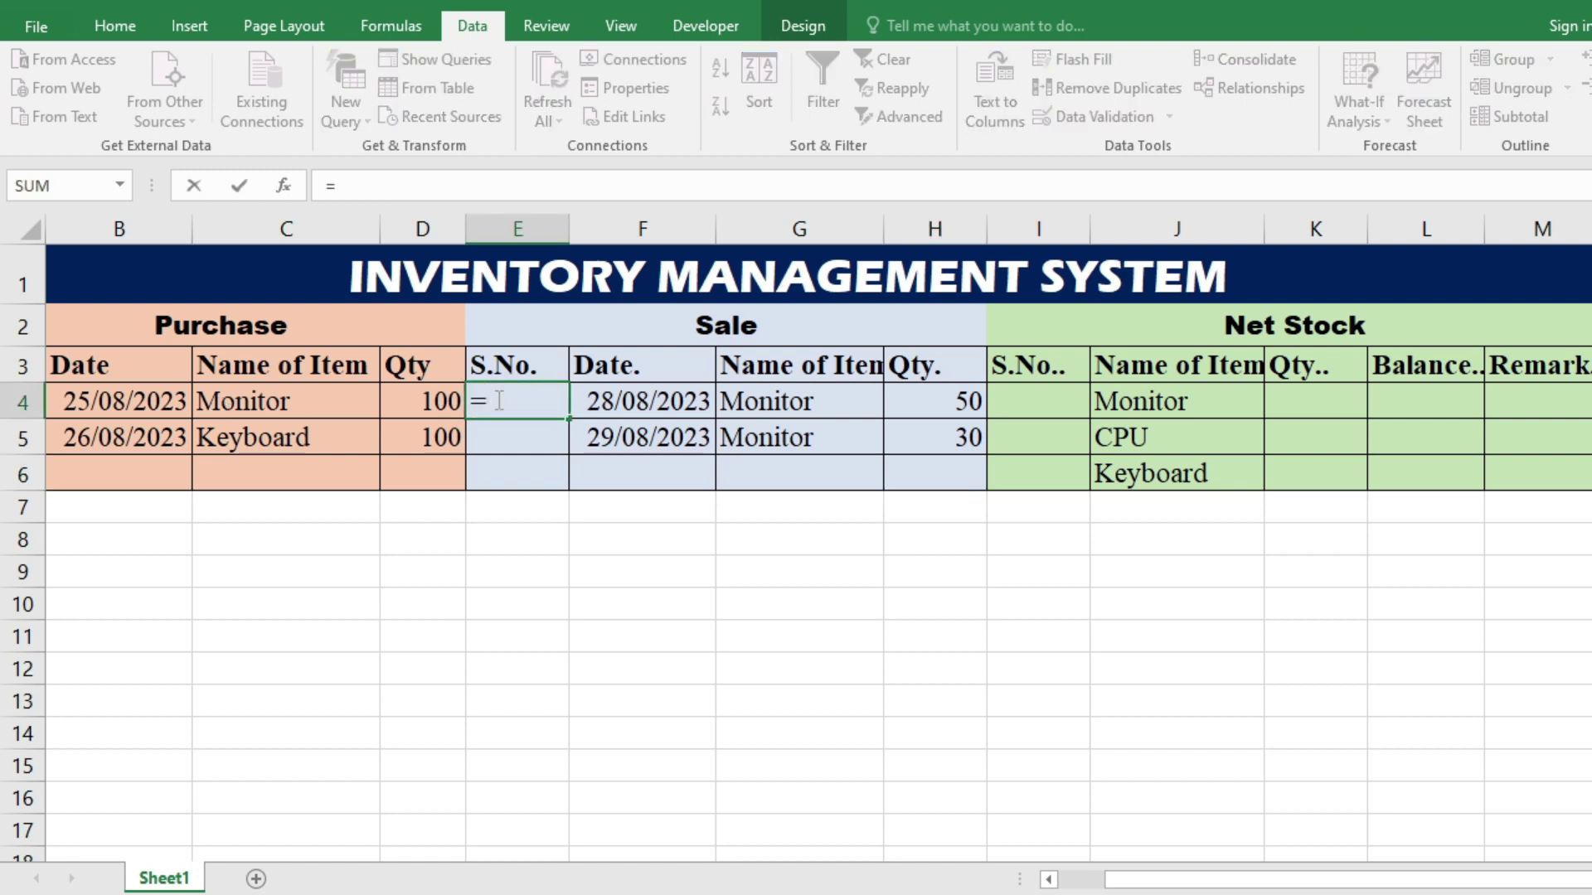
text(if()
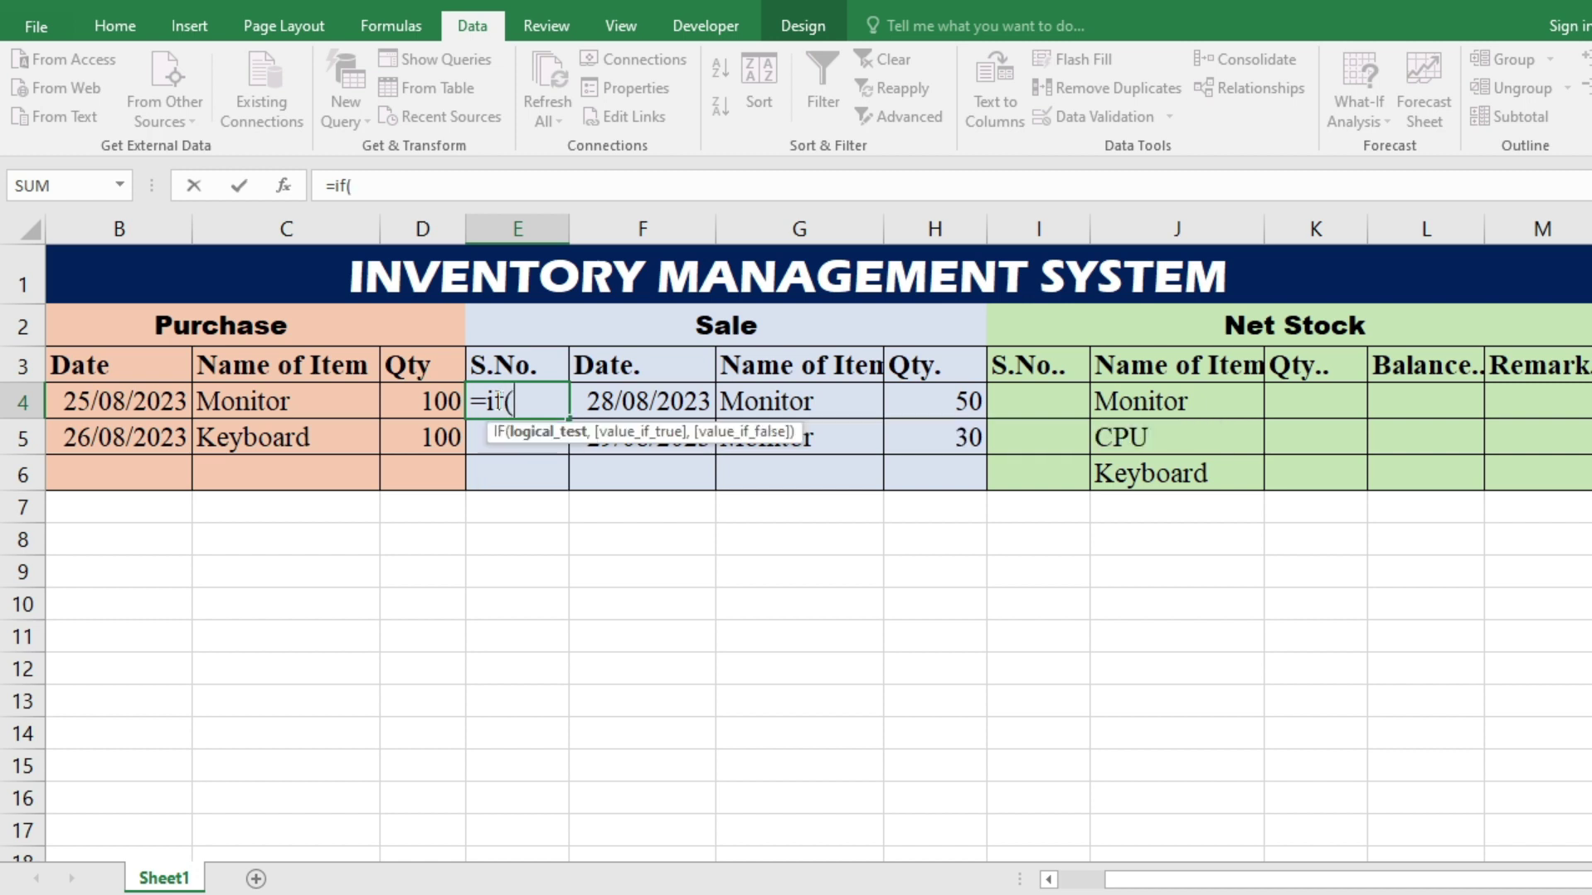
Step: Complete =IF([@[Date.]]="","",ROW(1:1)) in E4 so sales are numbered 1 and 2
click(657, 397)
text(+)
key(BackSpace)
text(="","",)
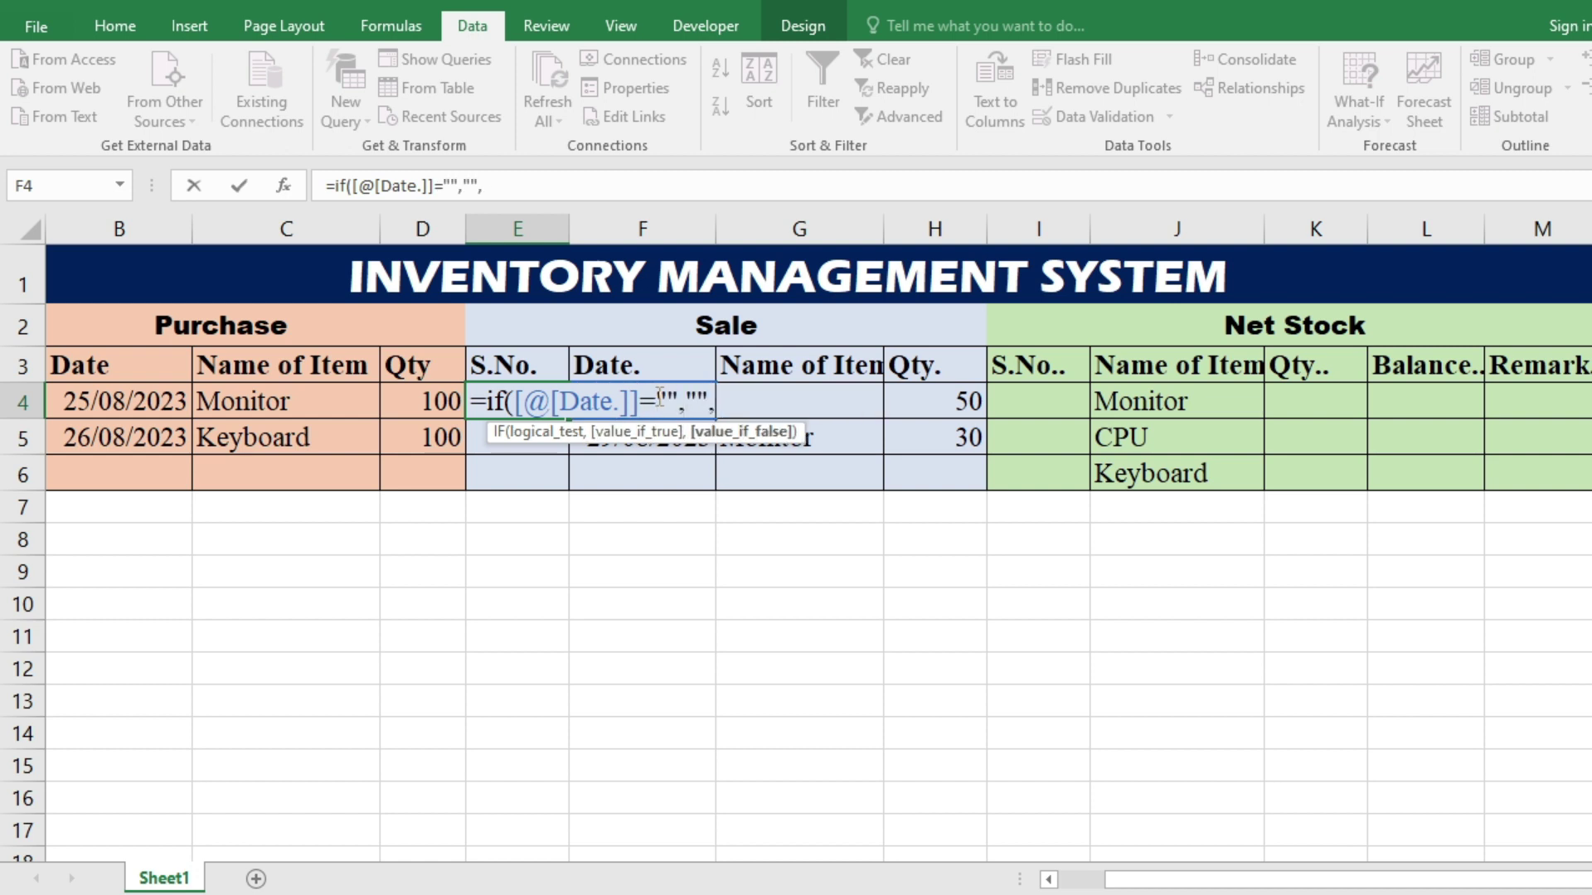
text(row(1:1)
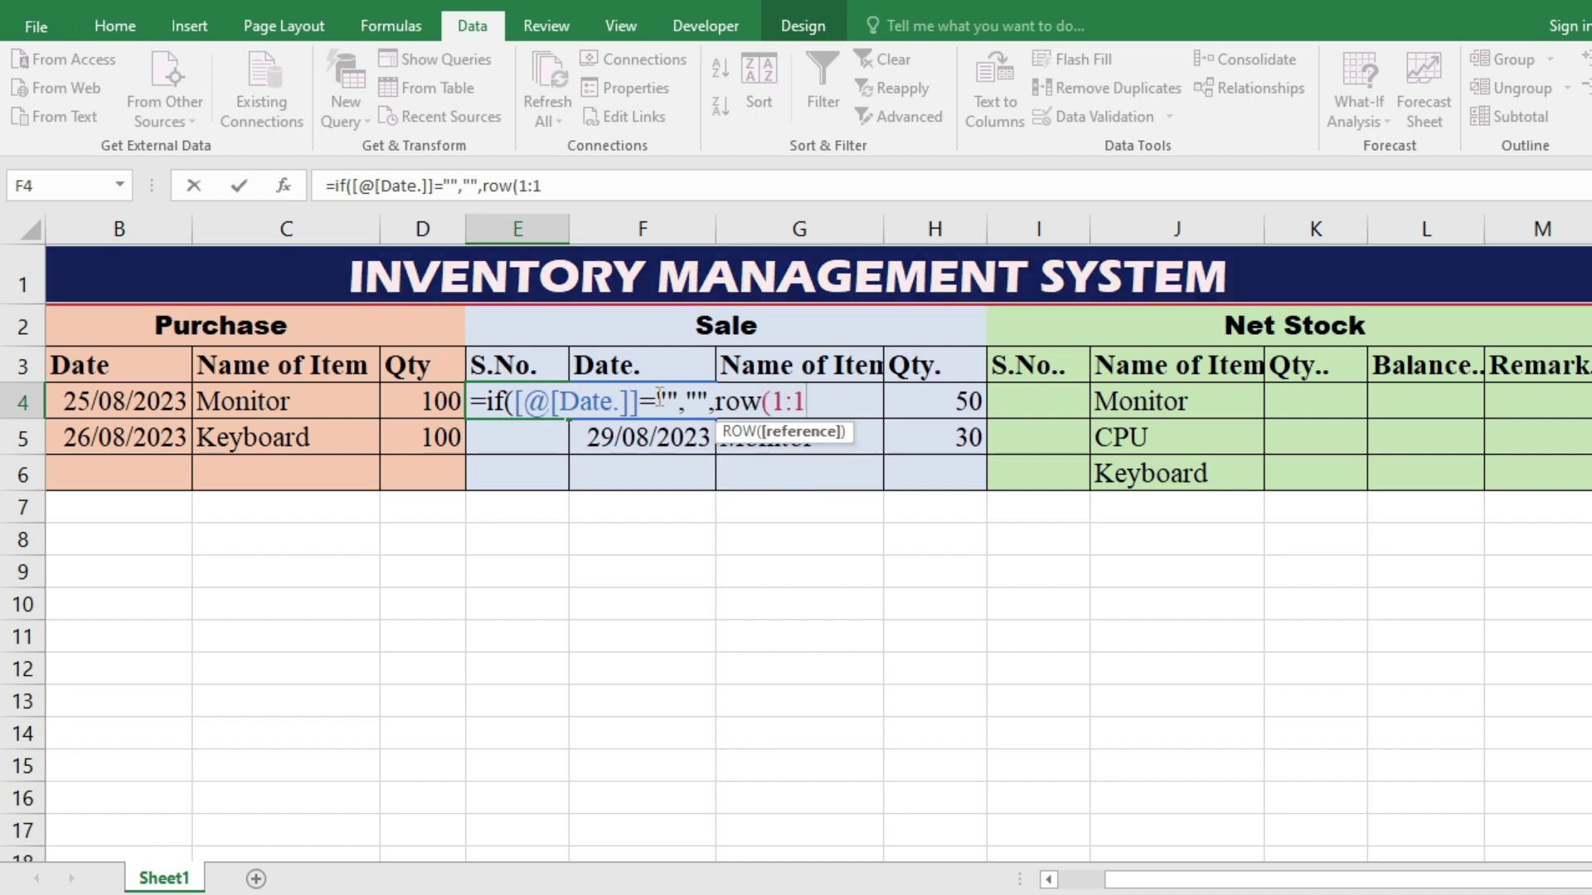
text()))
key(Return)
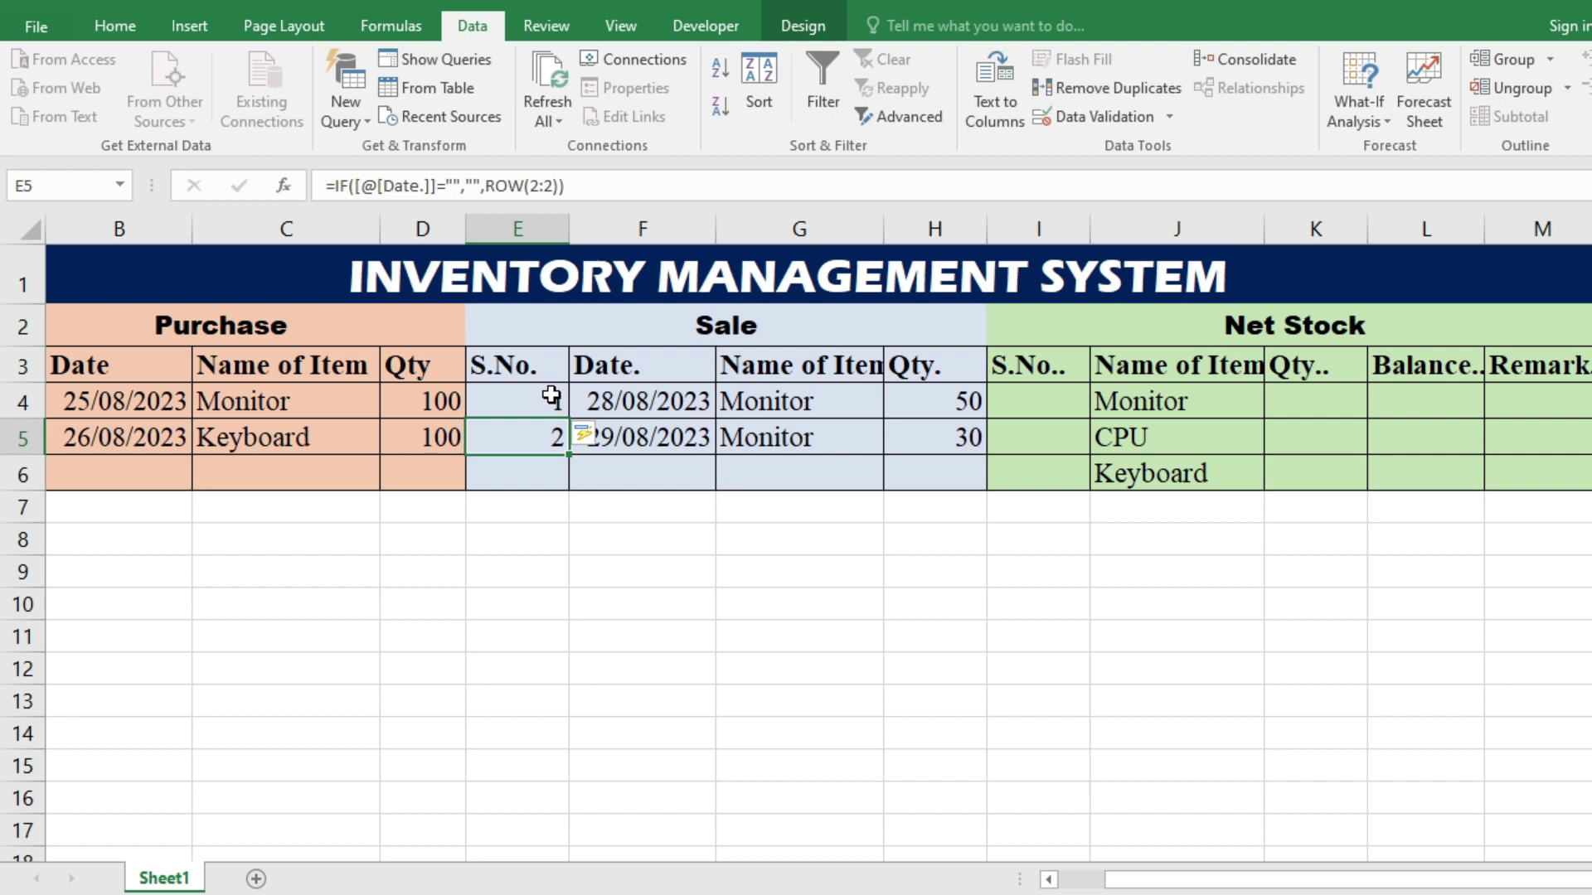
click(639, 480)
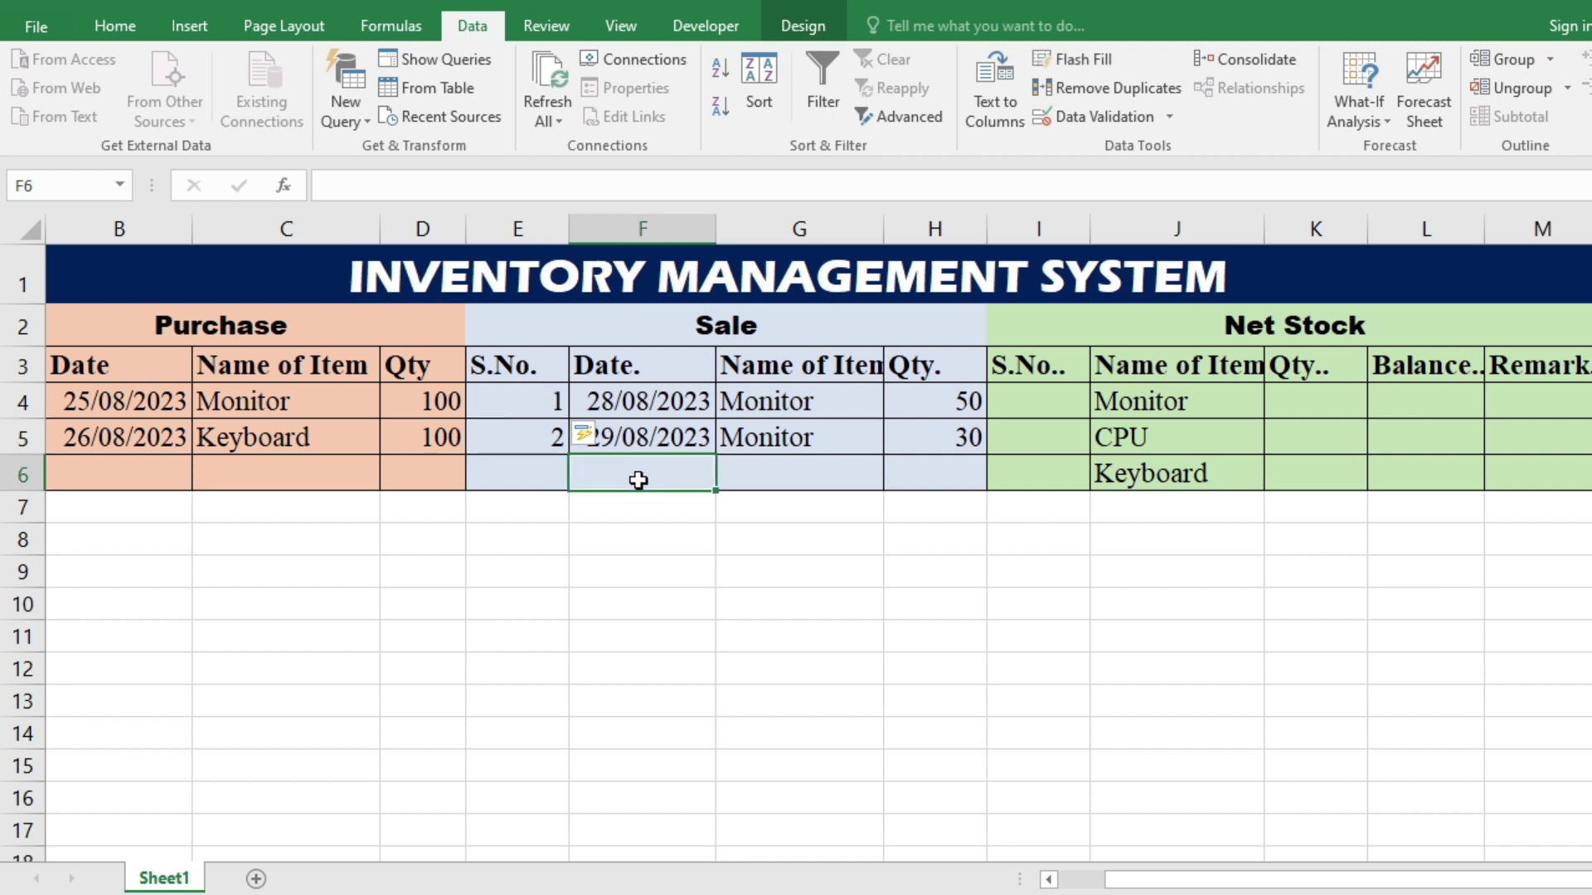
Step: Enter a sale of 90 Keyboard dated 30/08/2023 in row 6
text(30/08/)
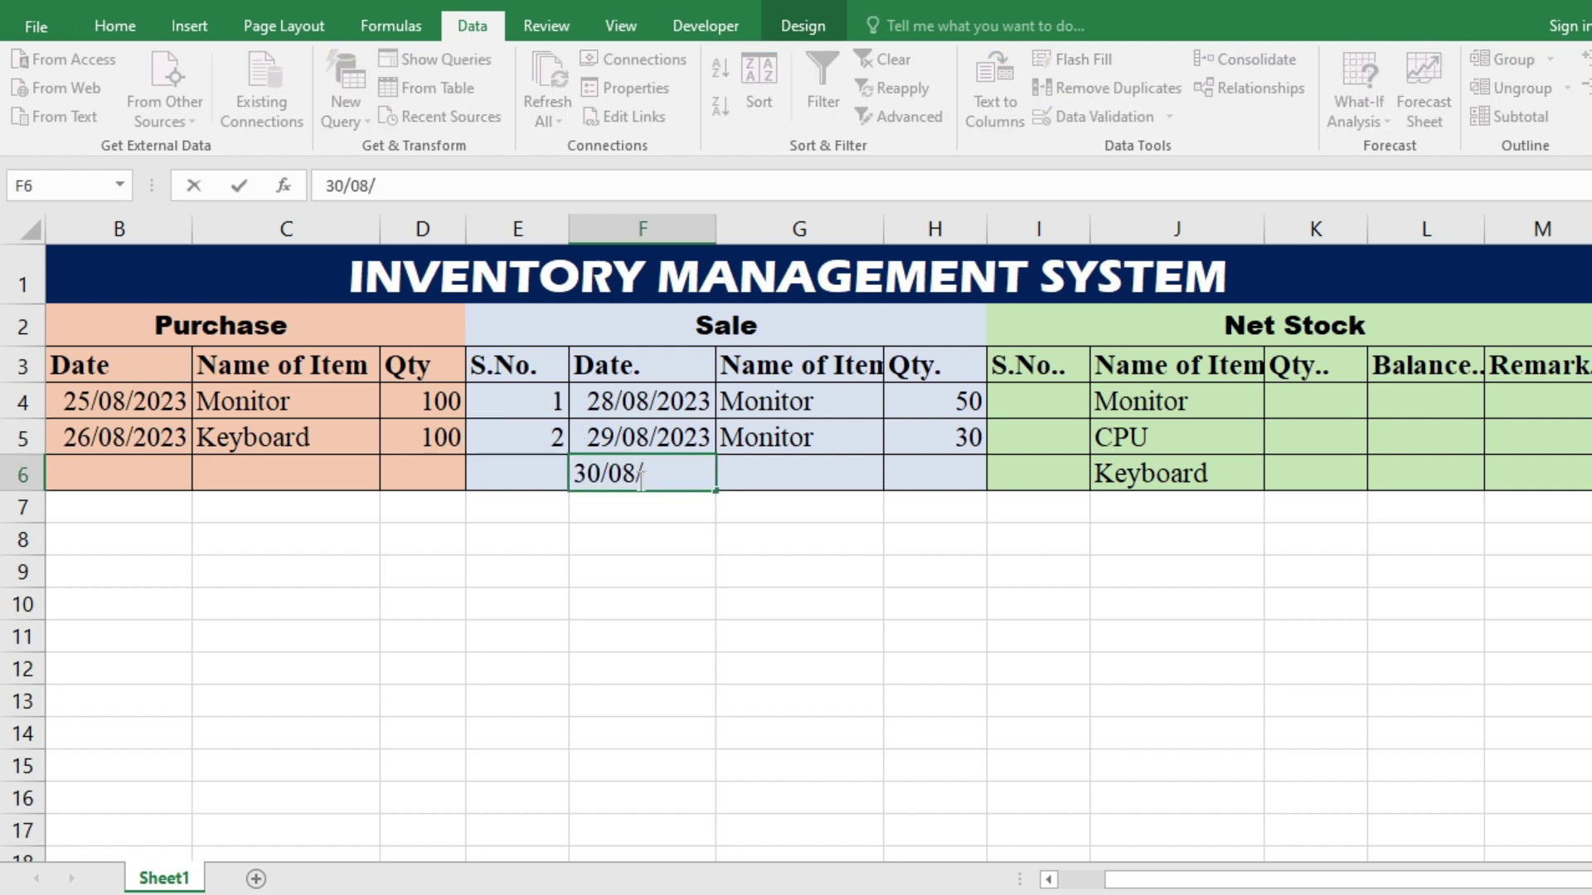
text(2023)
key(Tab)
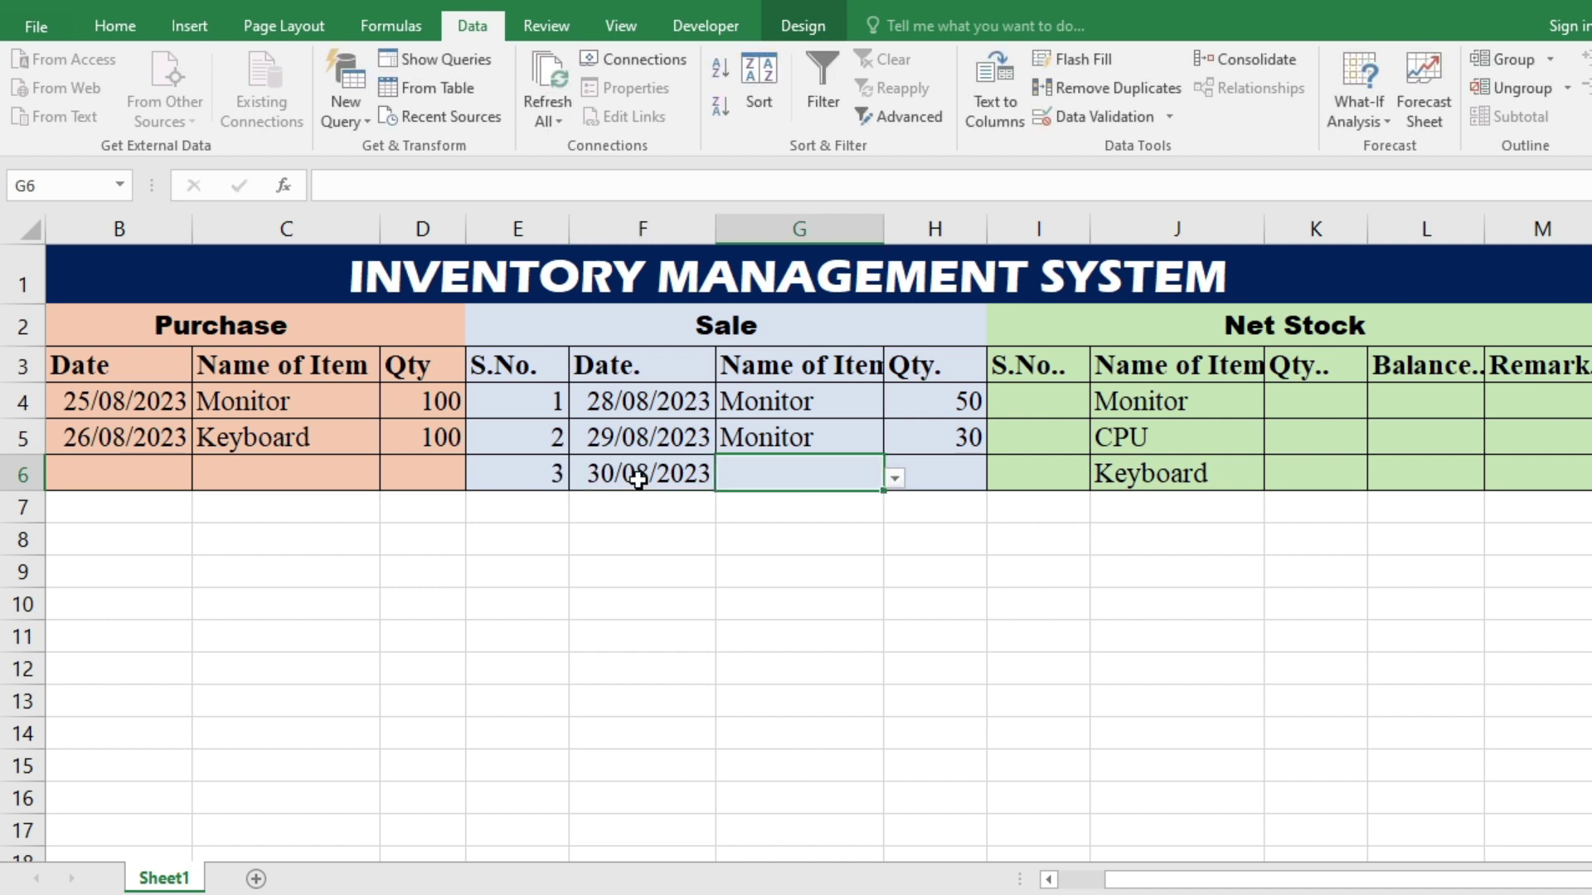
click(896, 479)
click(771, 535)
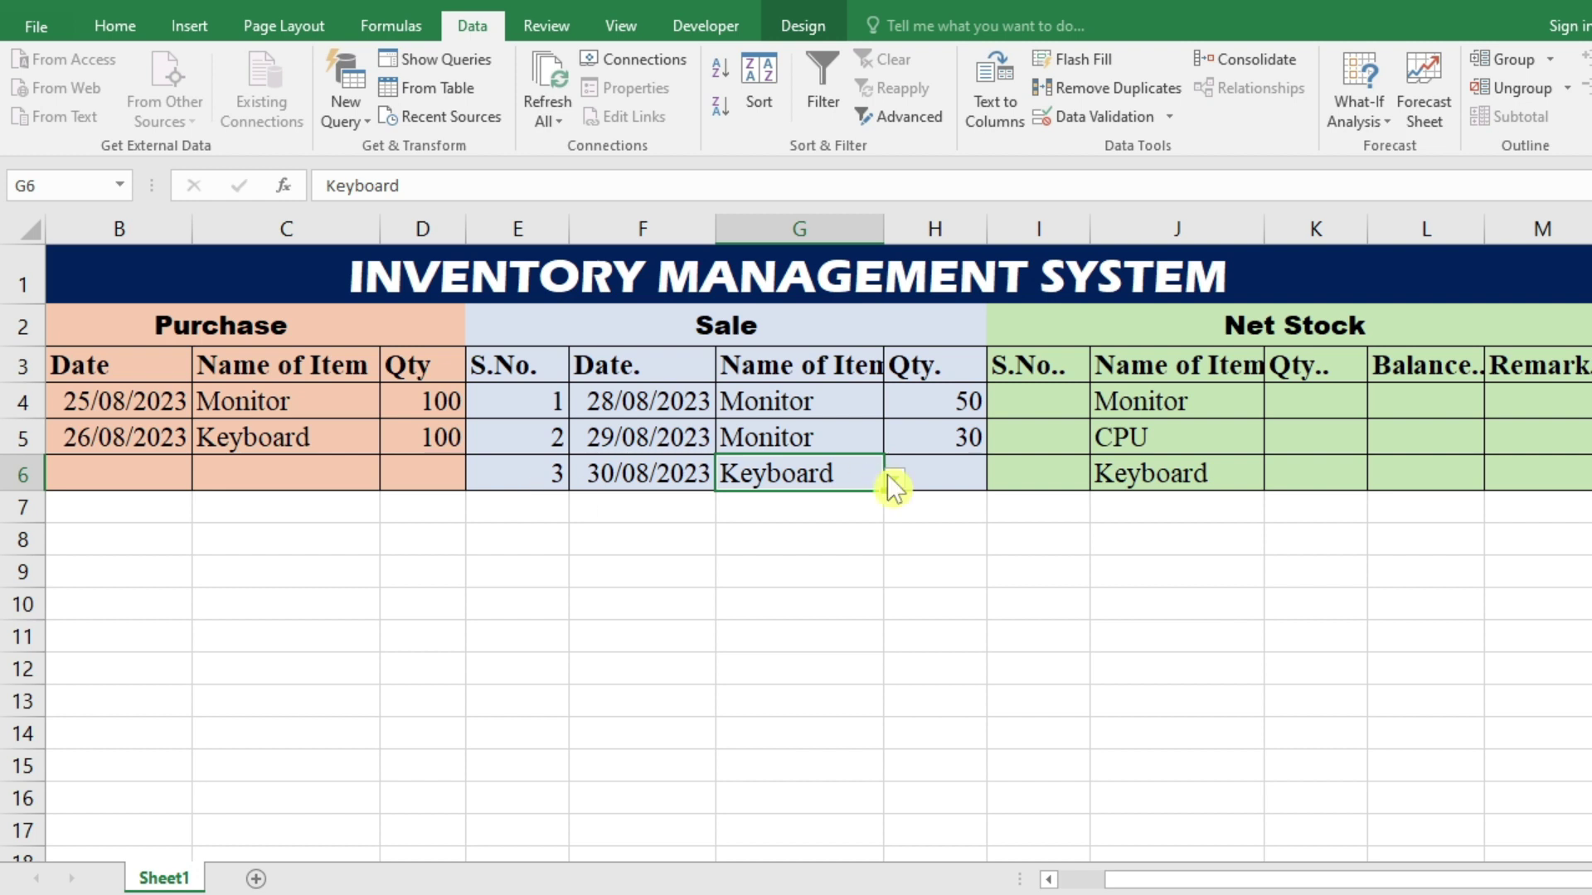
click(949, 476)
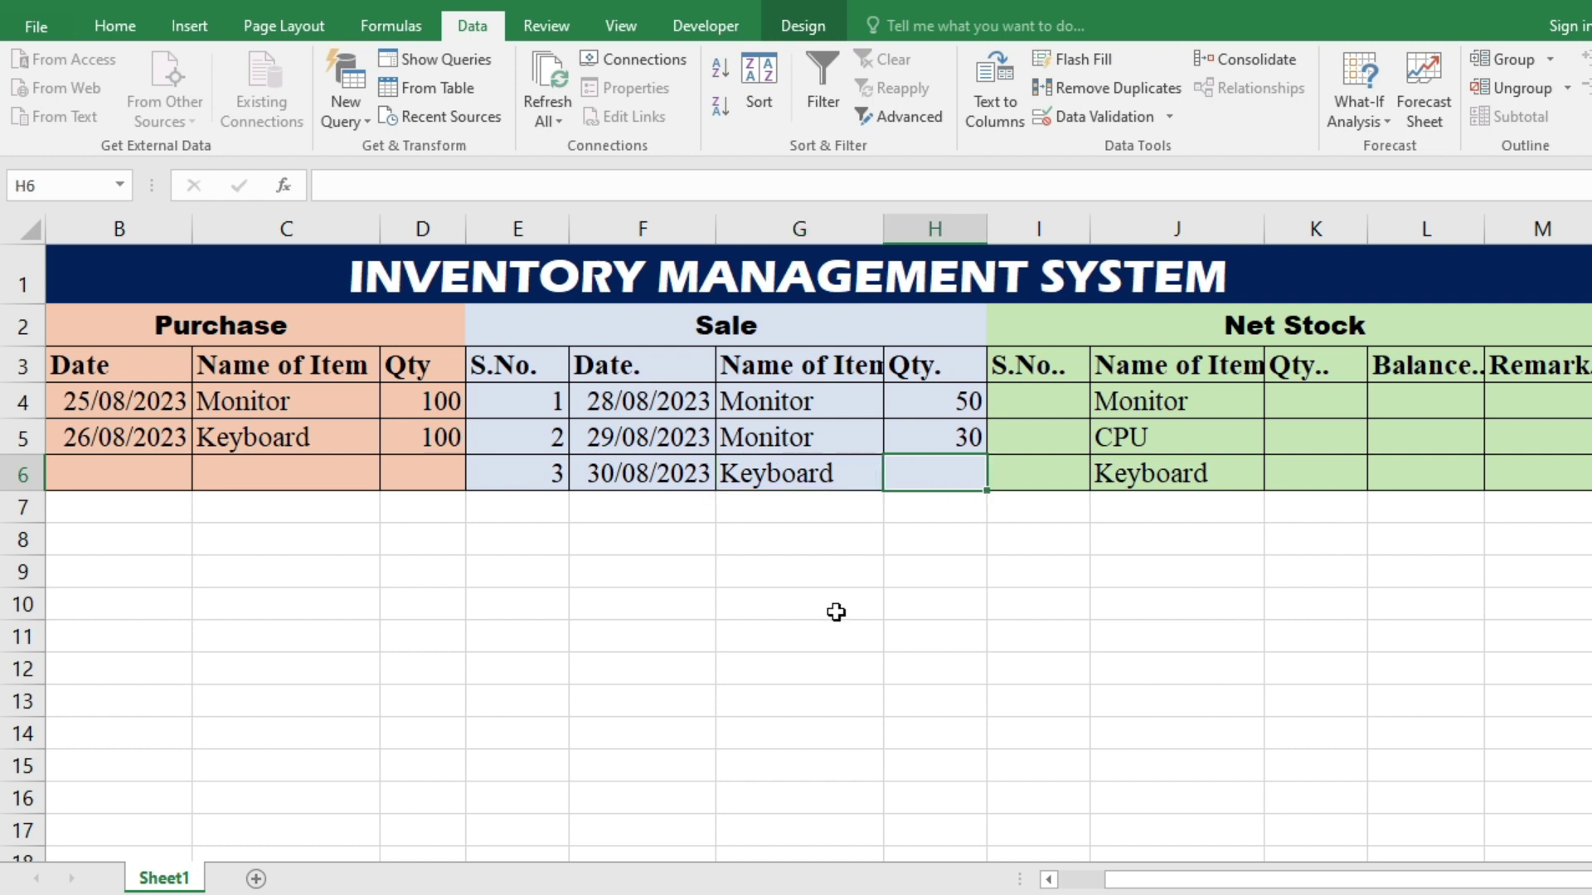
text(90)
key(Return)
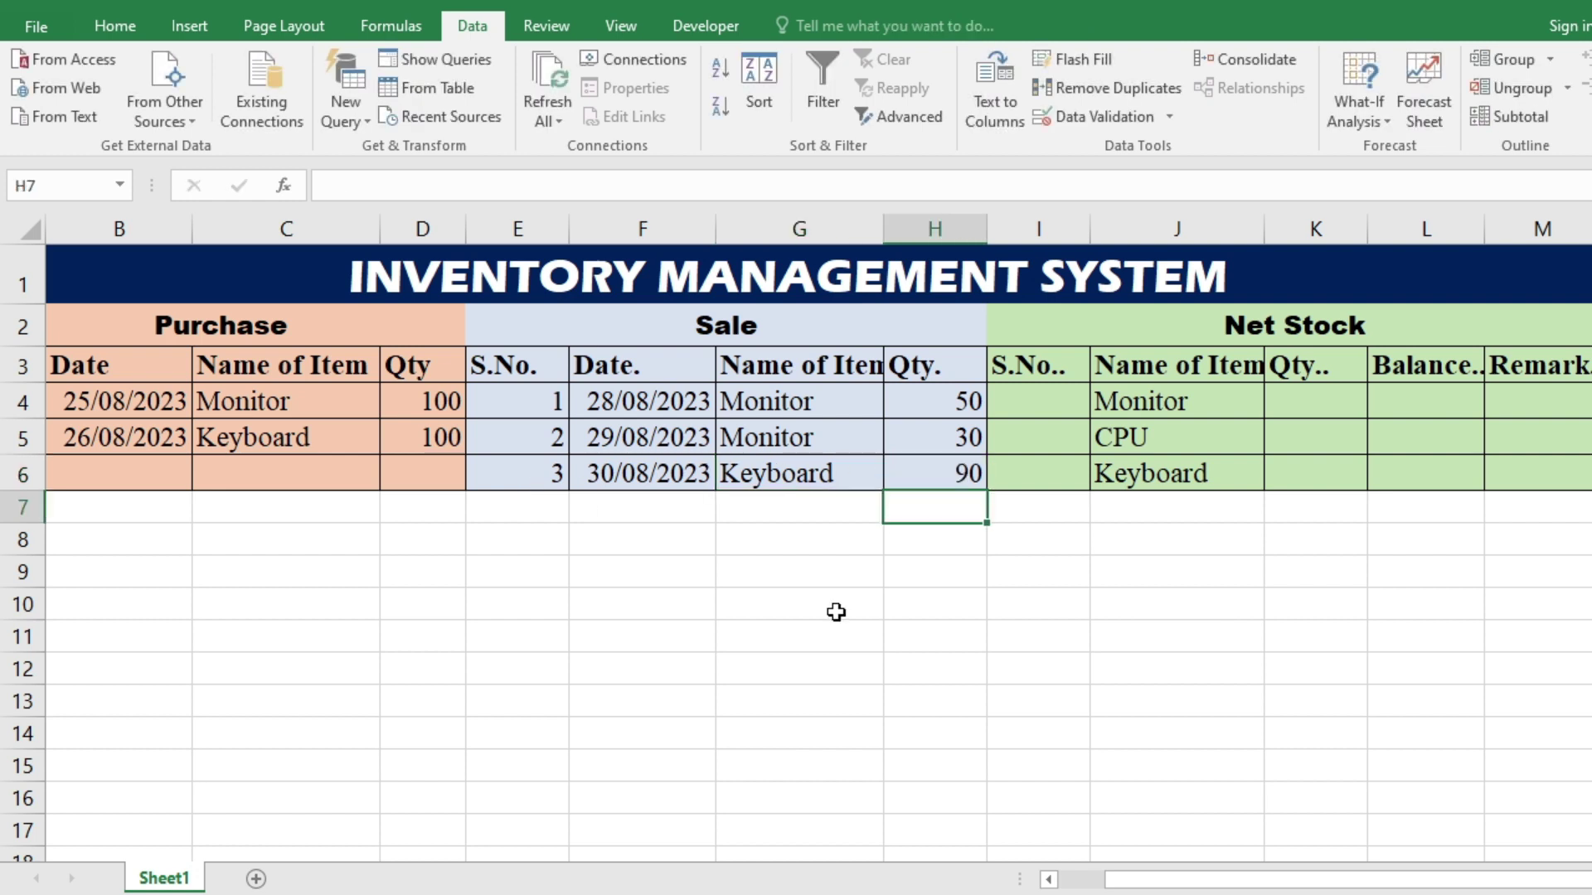
click(1065, 331)
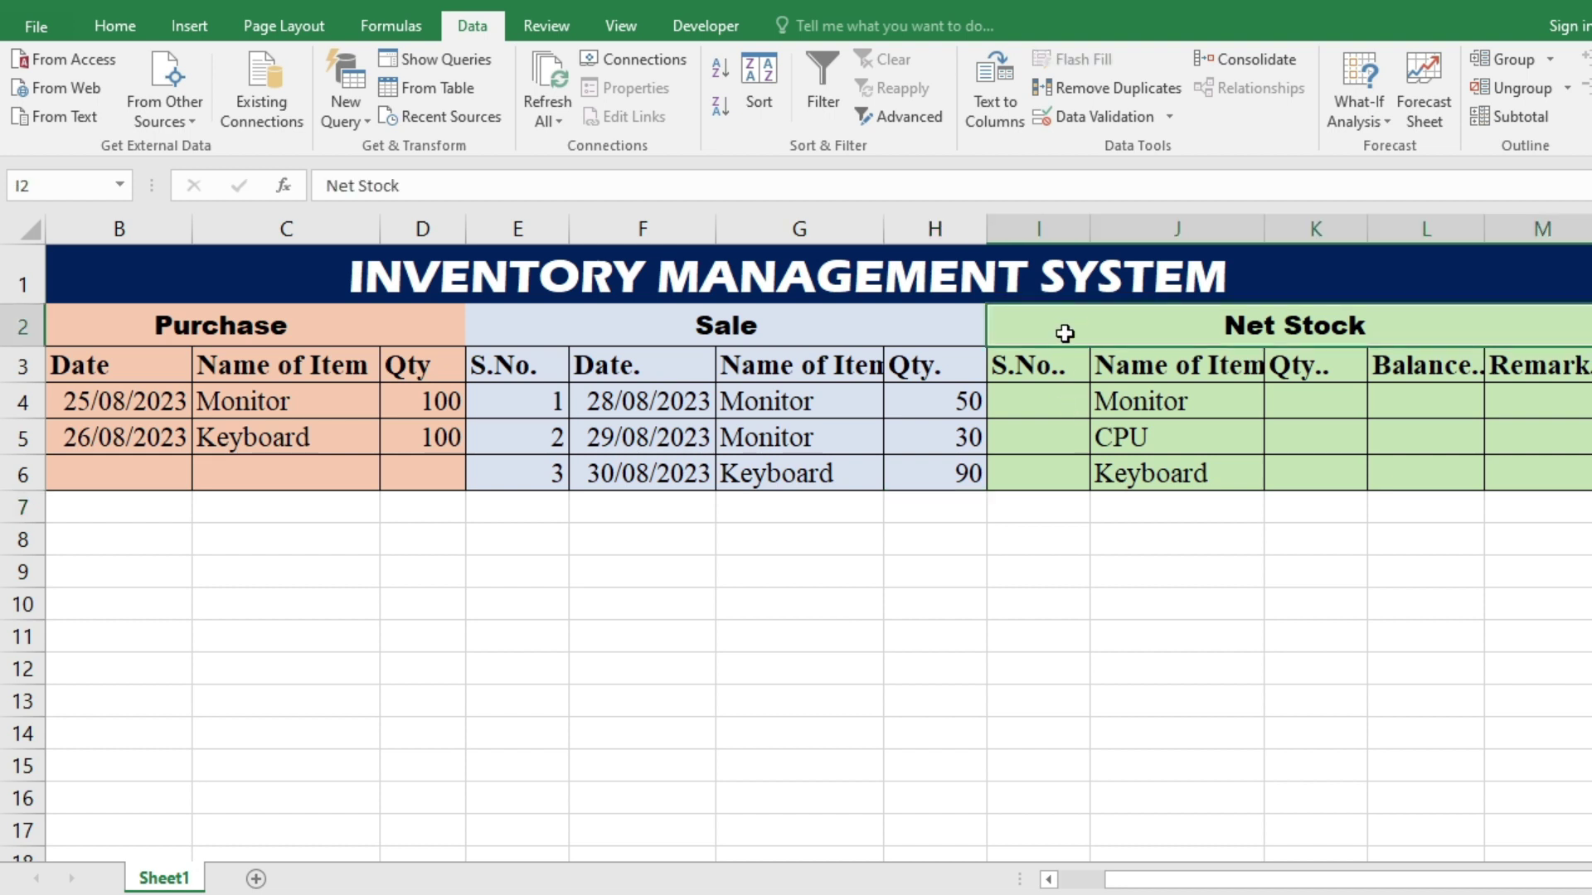
Step: Enter =IF([@[Name of Item..]]="","",ROW(1:1)) in I4 so S.No.. numbers the items 1, 2, 3
click(1036, 402)
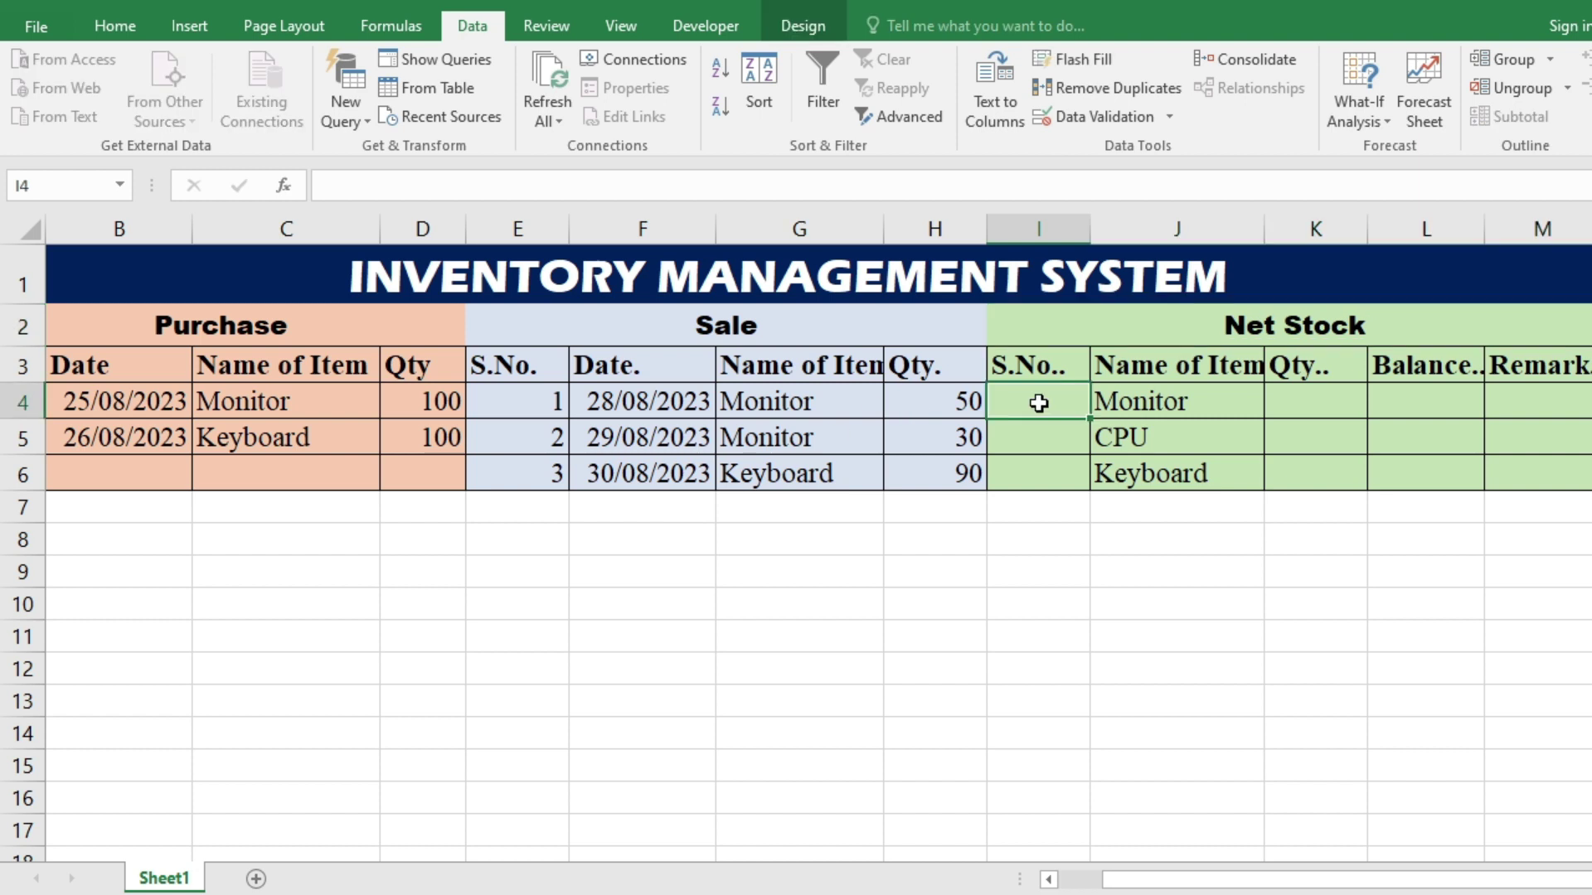
text(=if)
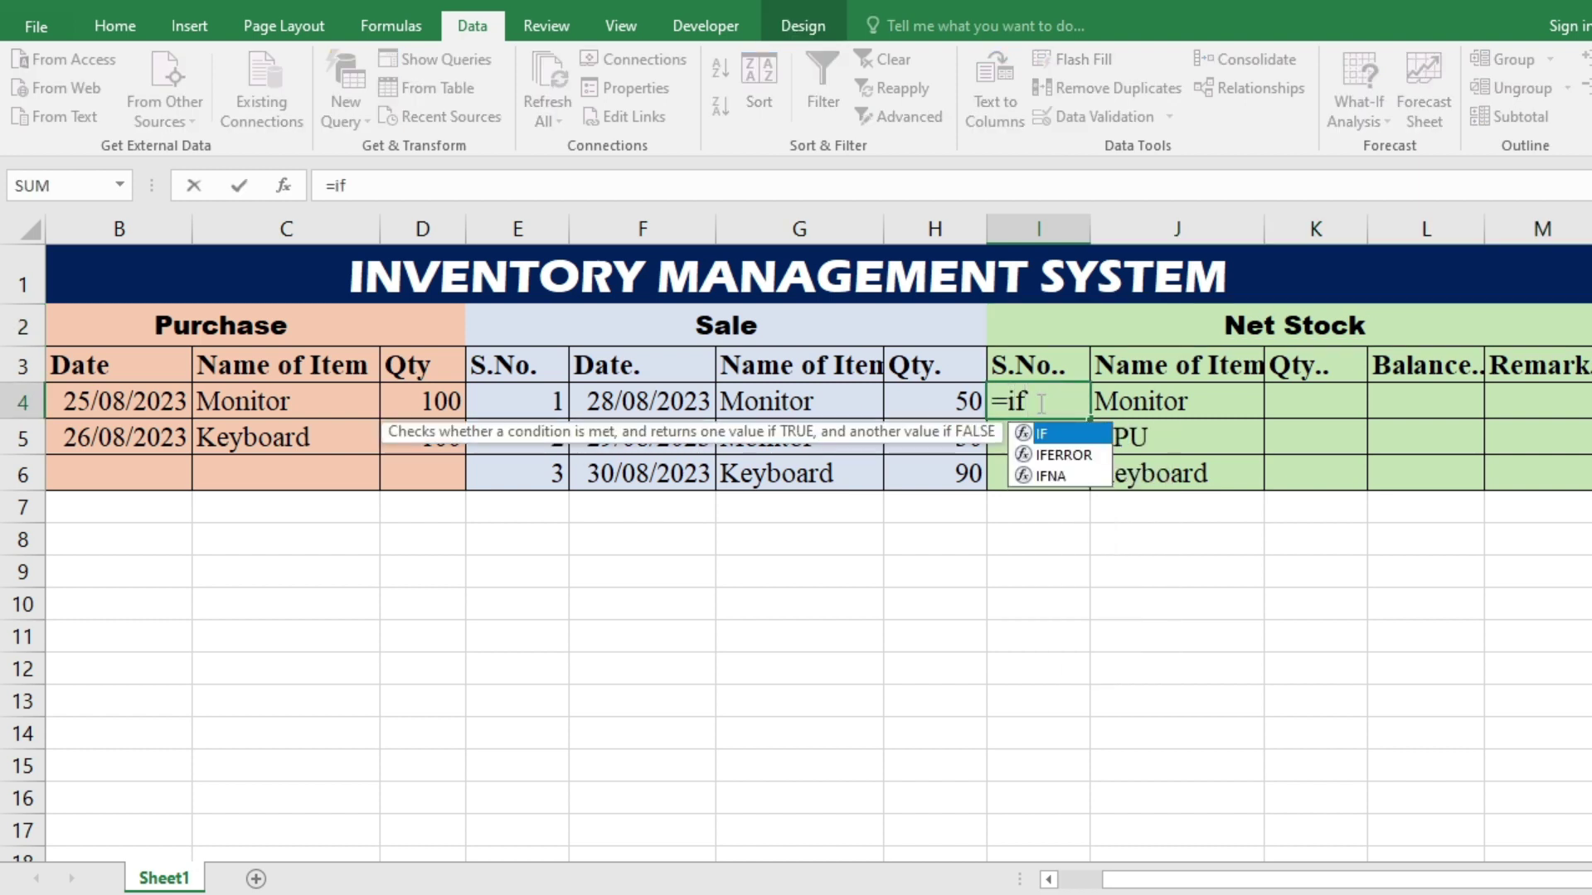
text(()
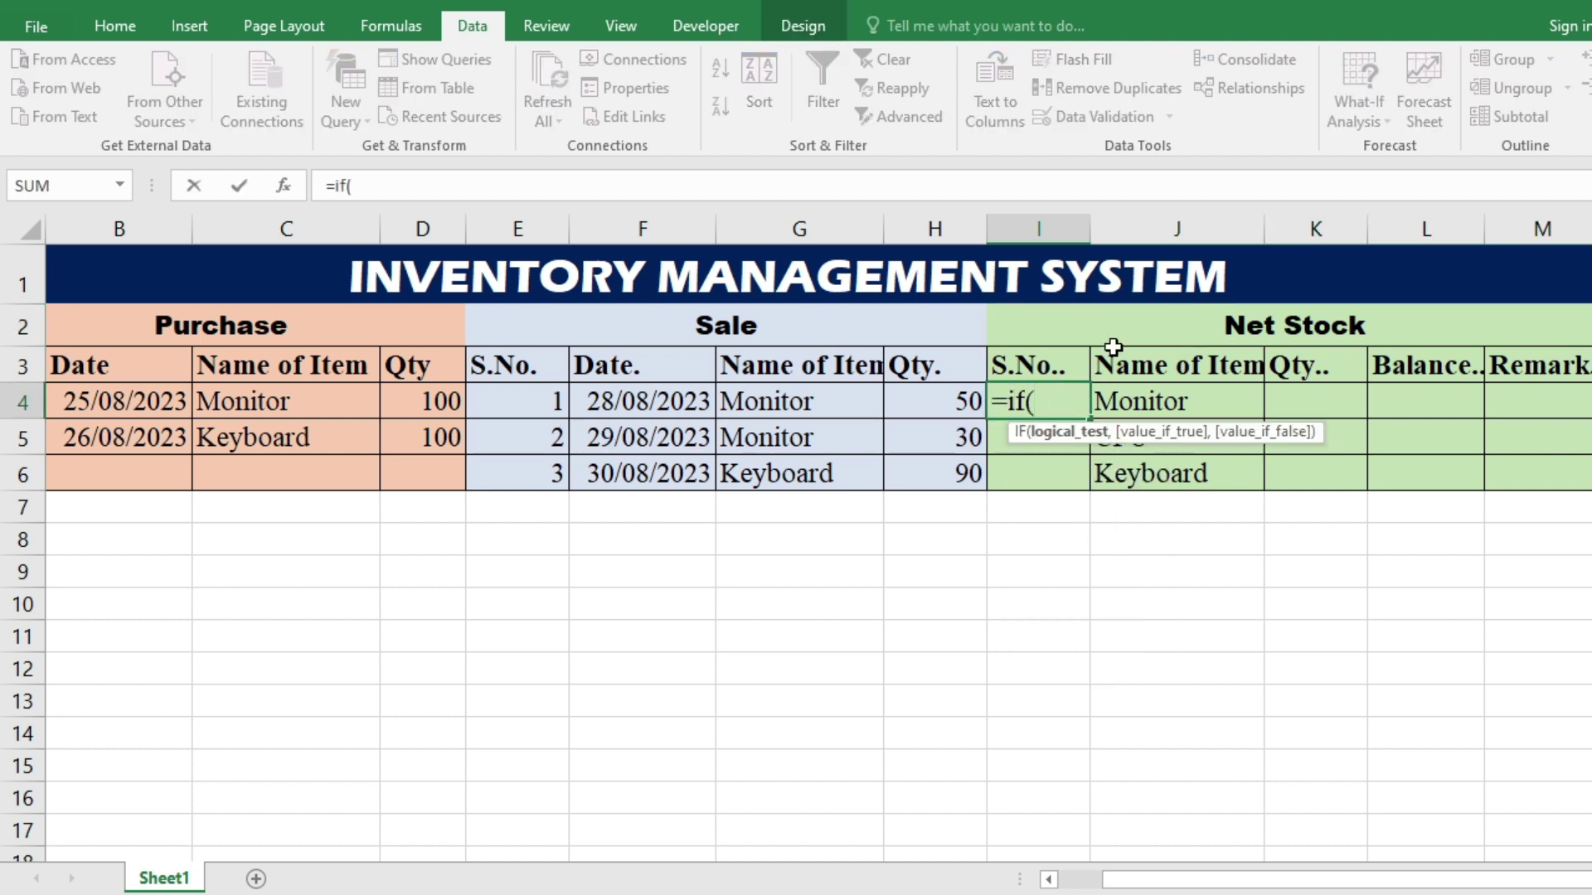
click(1197, 403)
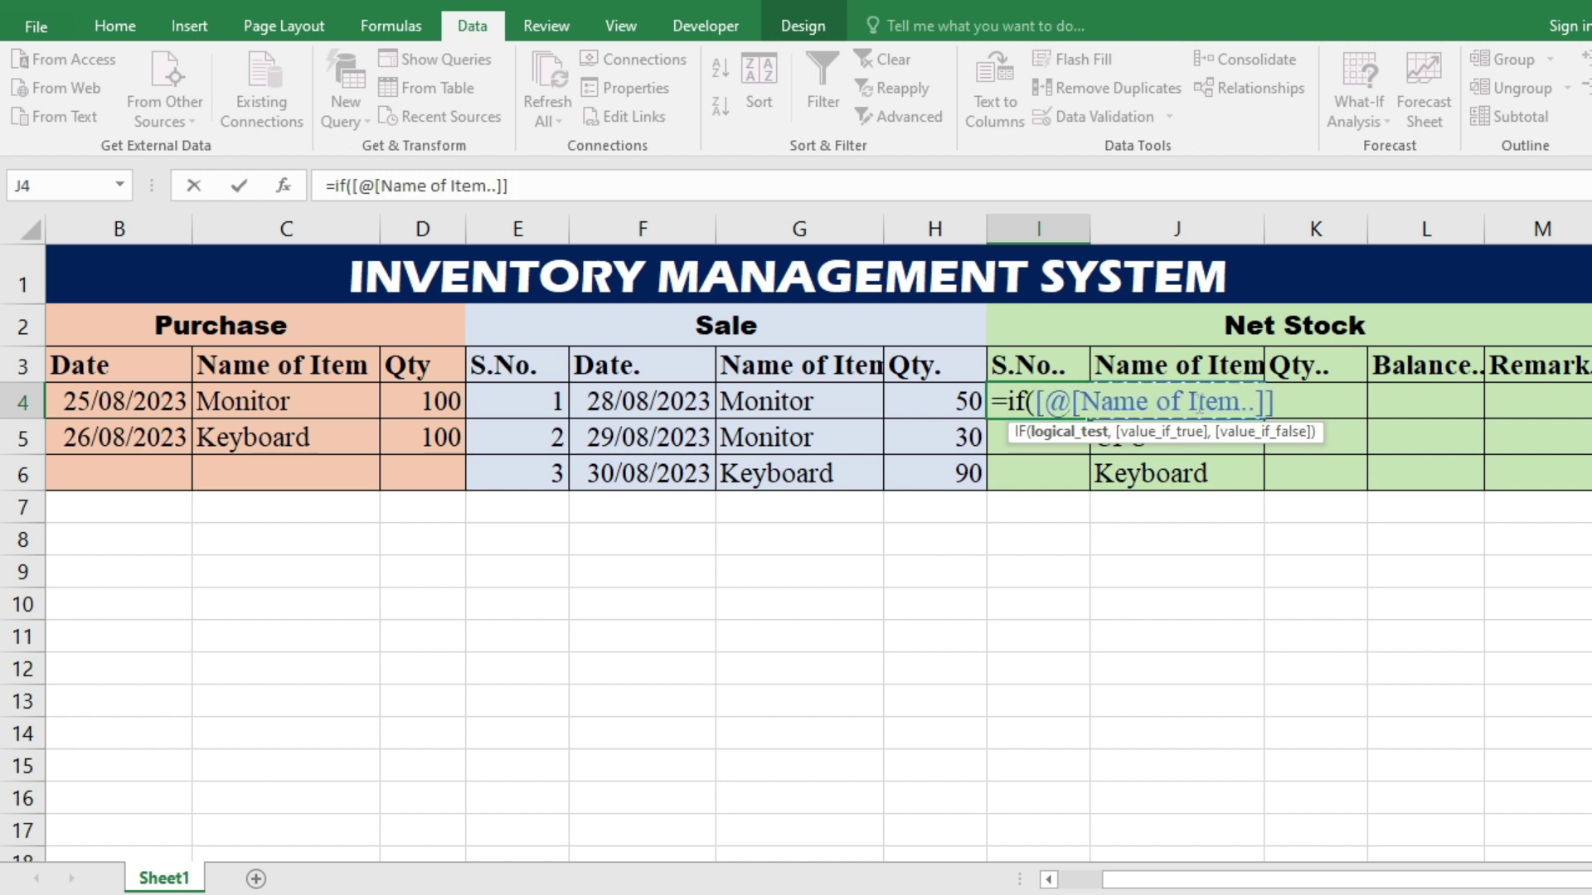
text(="")
text(,"",row(1)
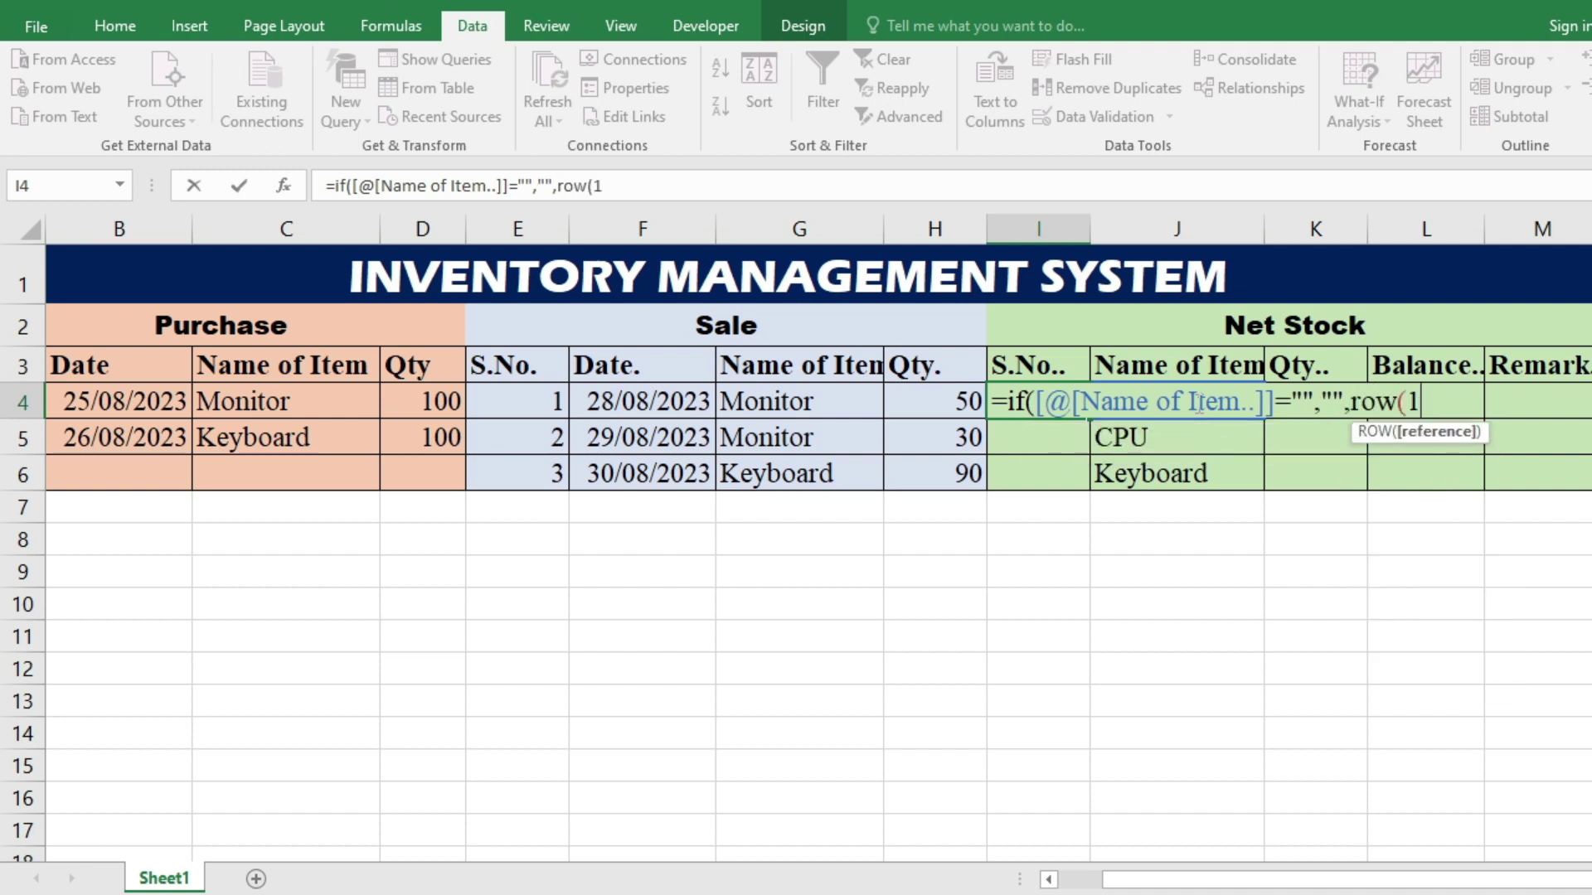
text(:1)
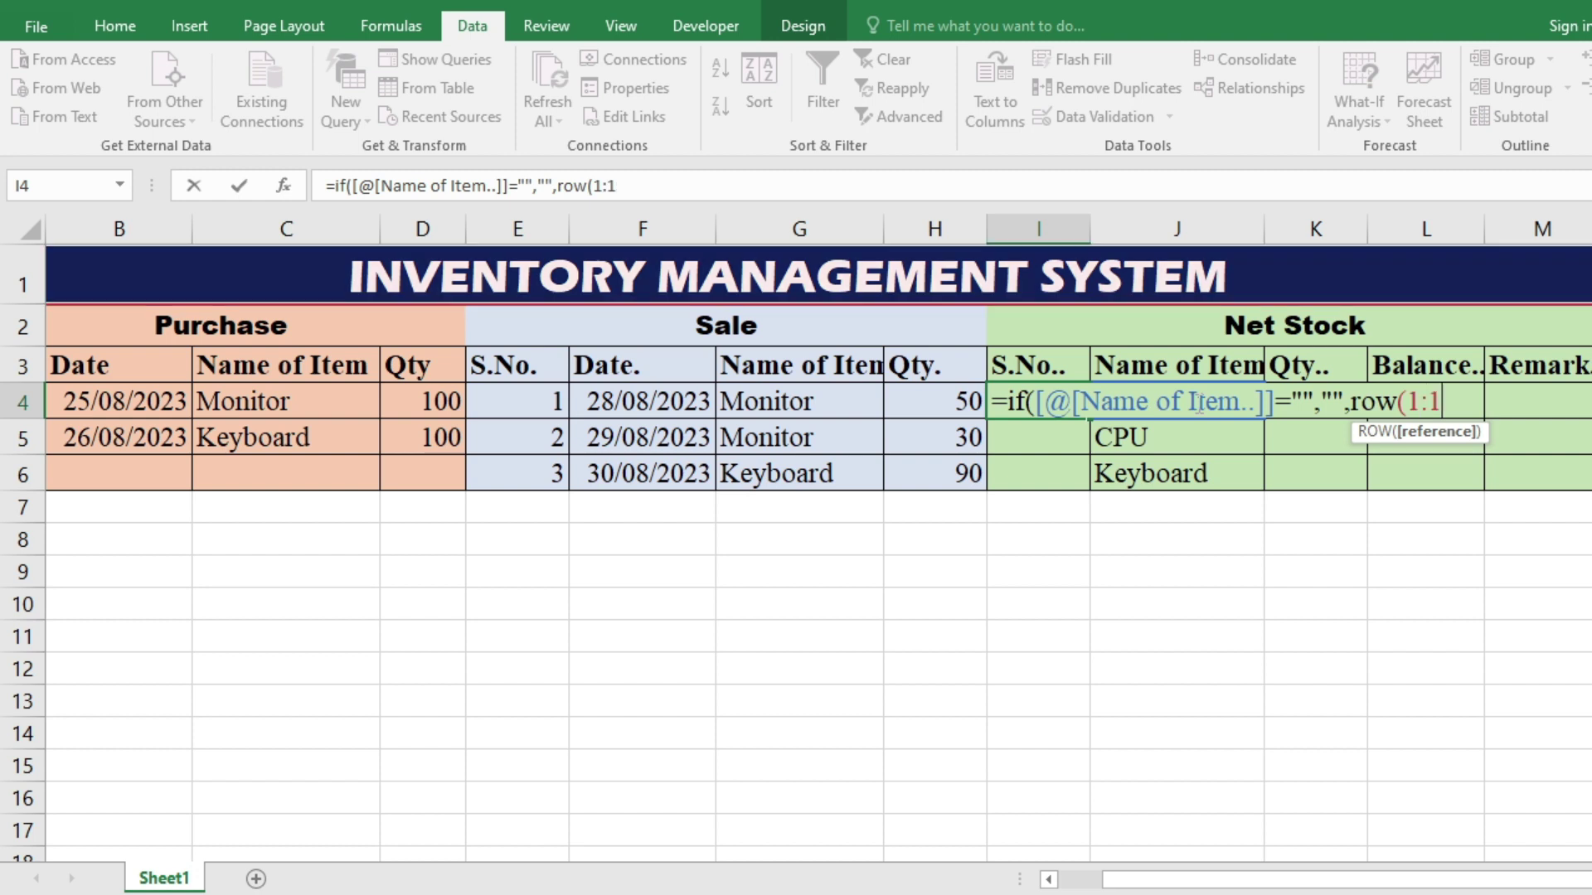
text()))
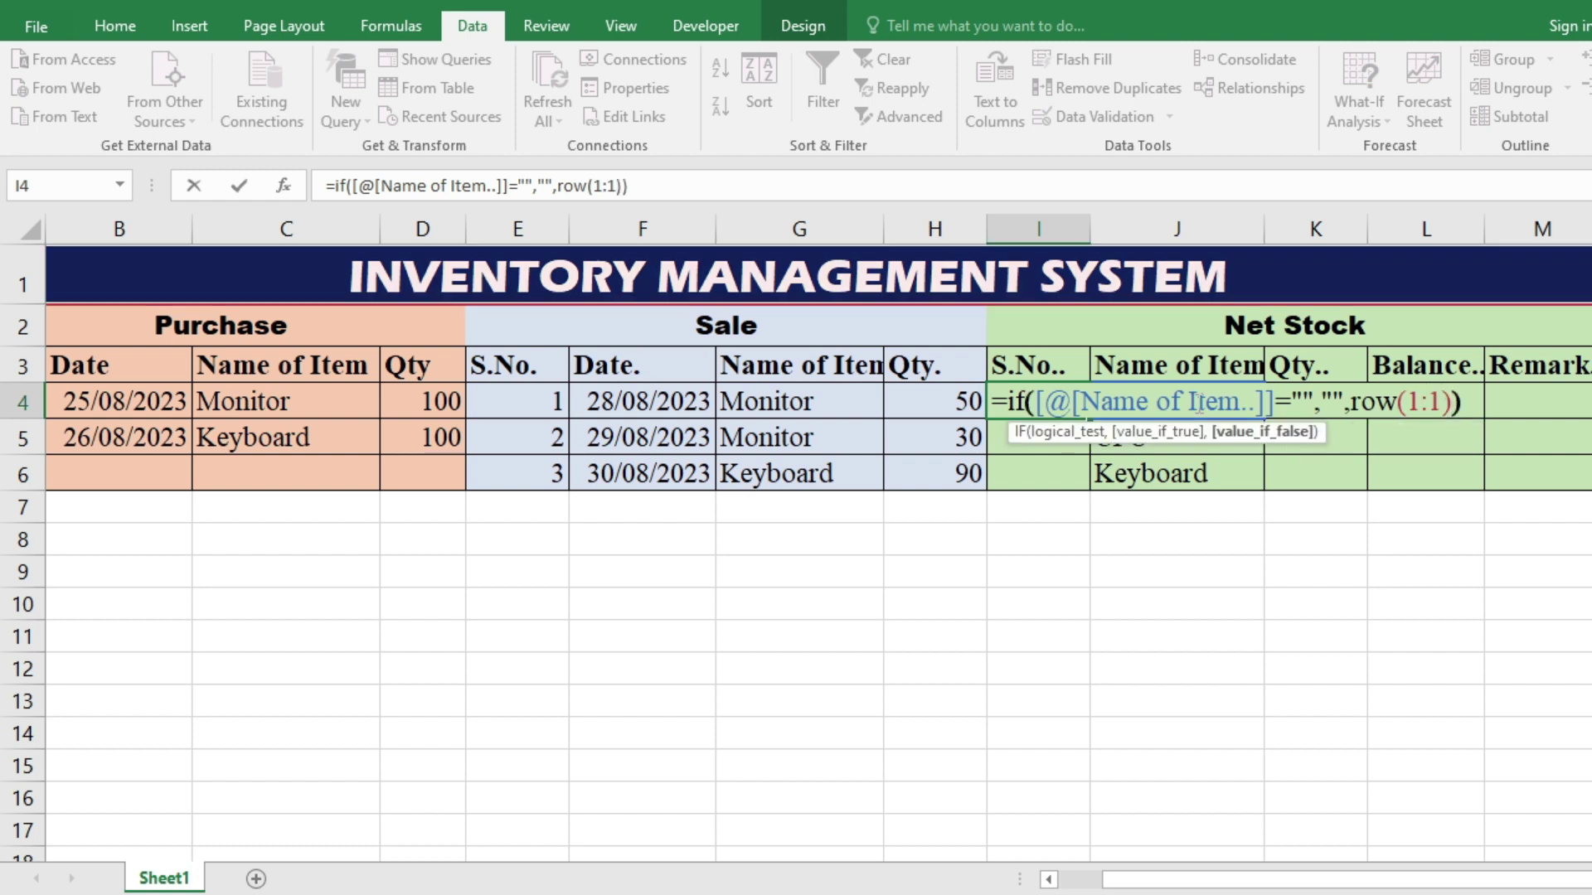
key(Return)
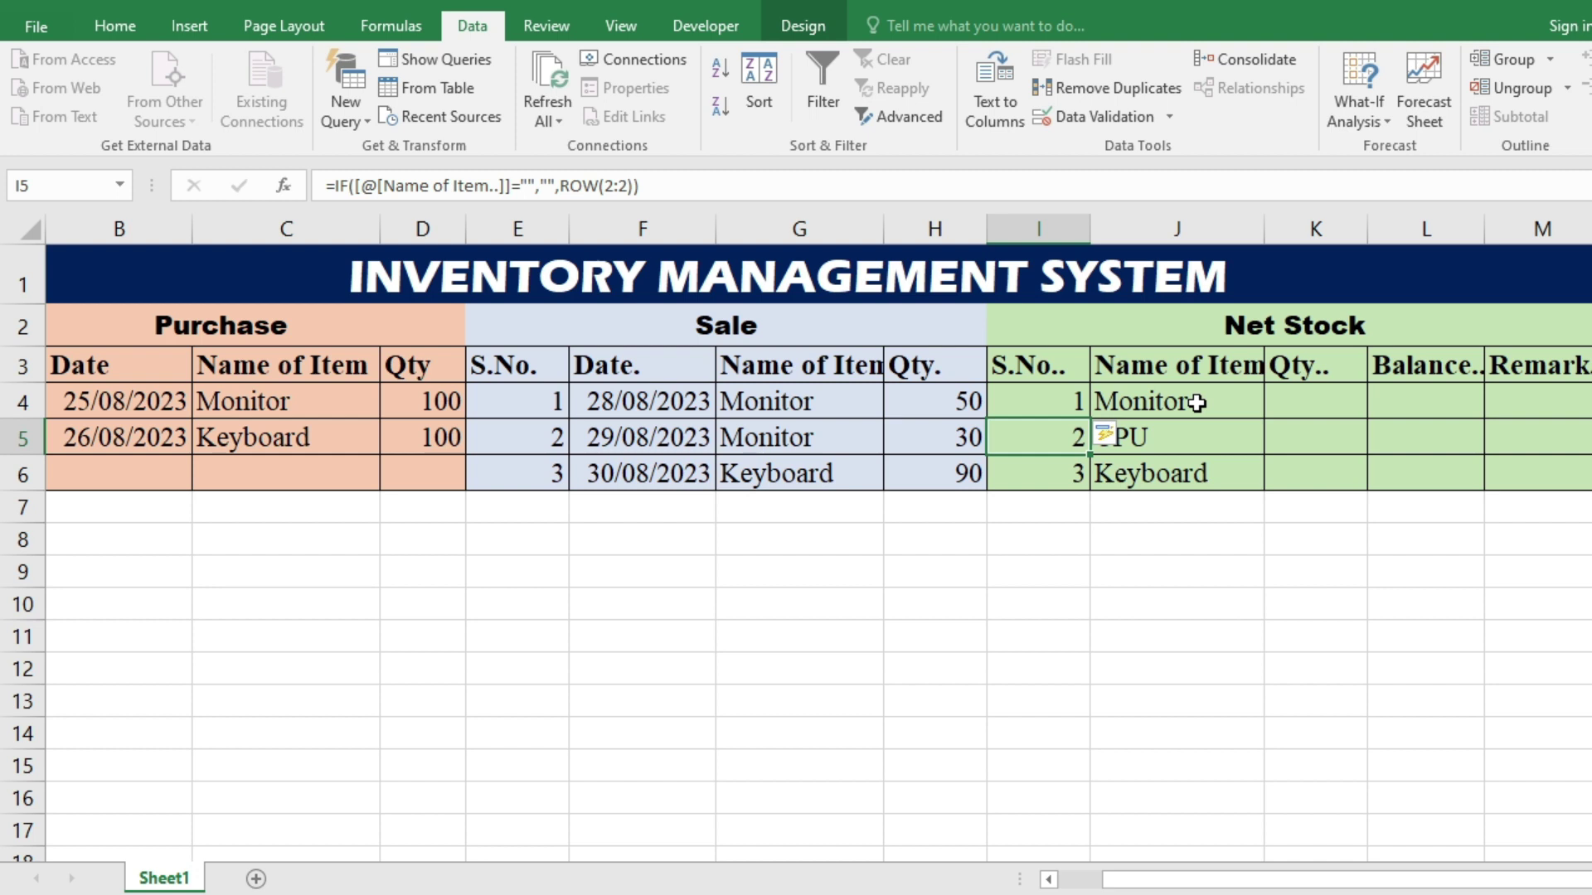
Step: Delete the Balance.. column and widen the Qty.. column to about 21.43
right_click(1426, 227)
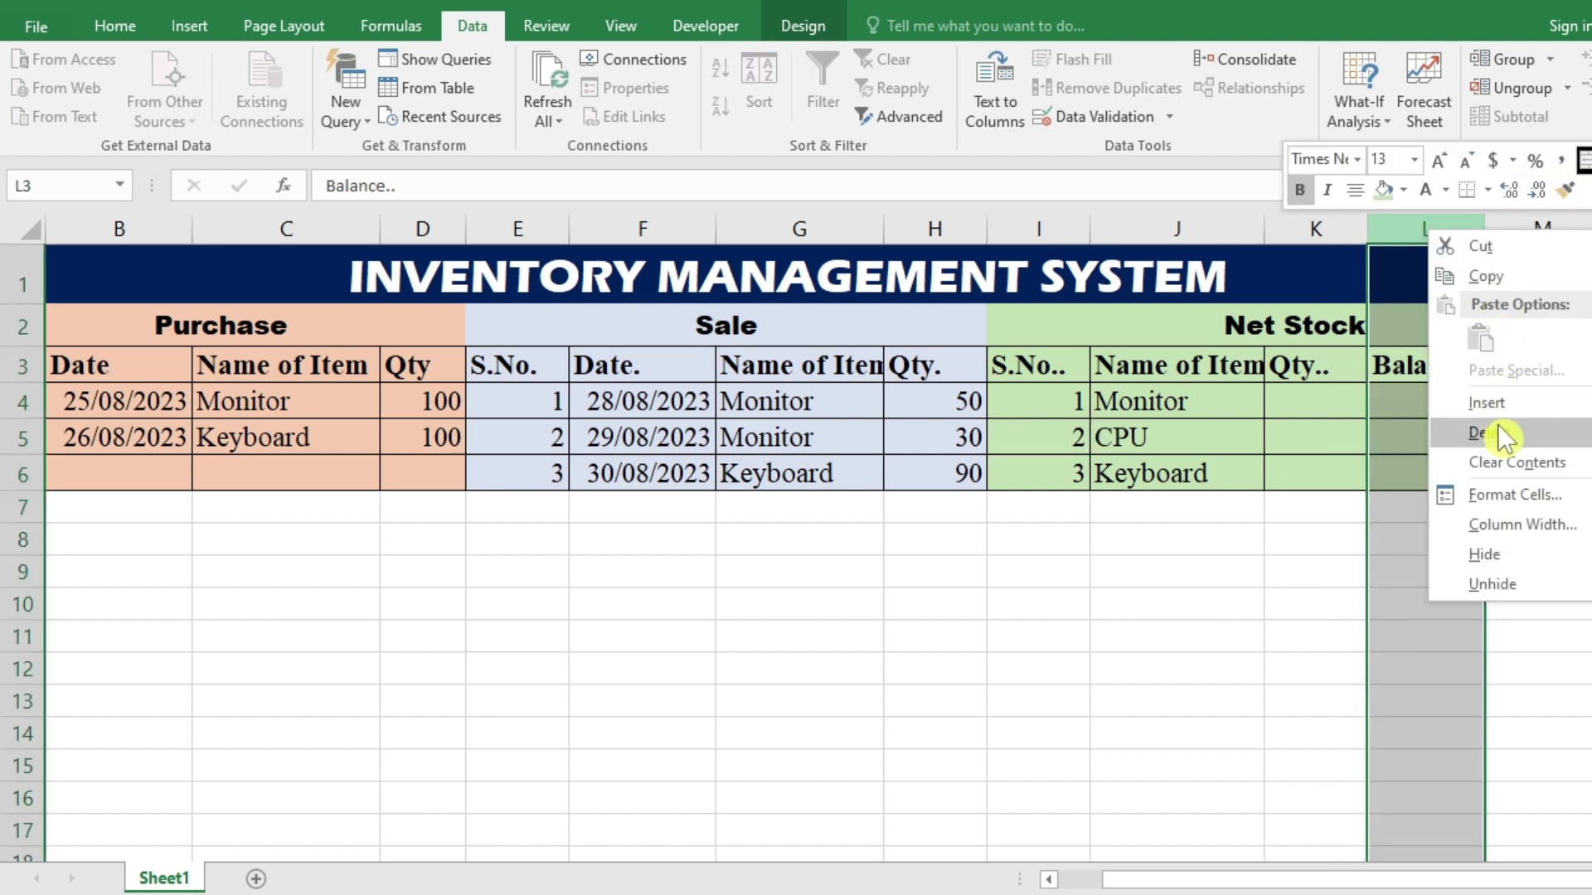
click(1495, 426)
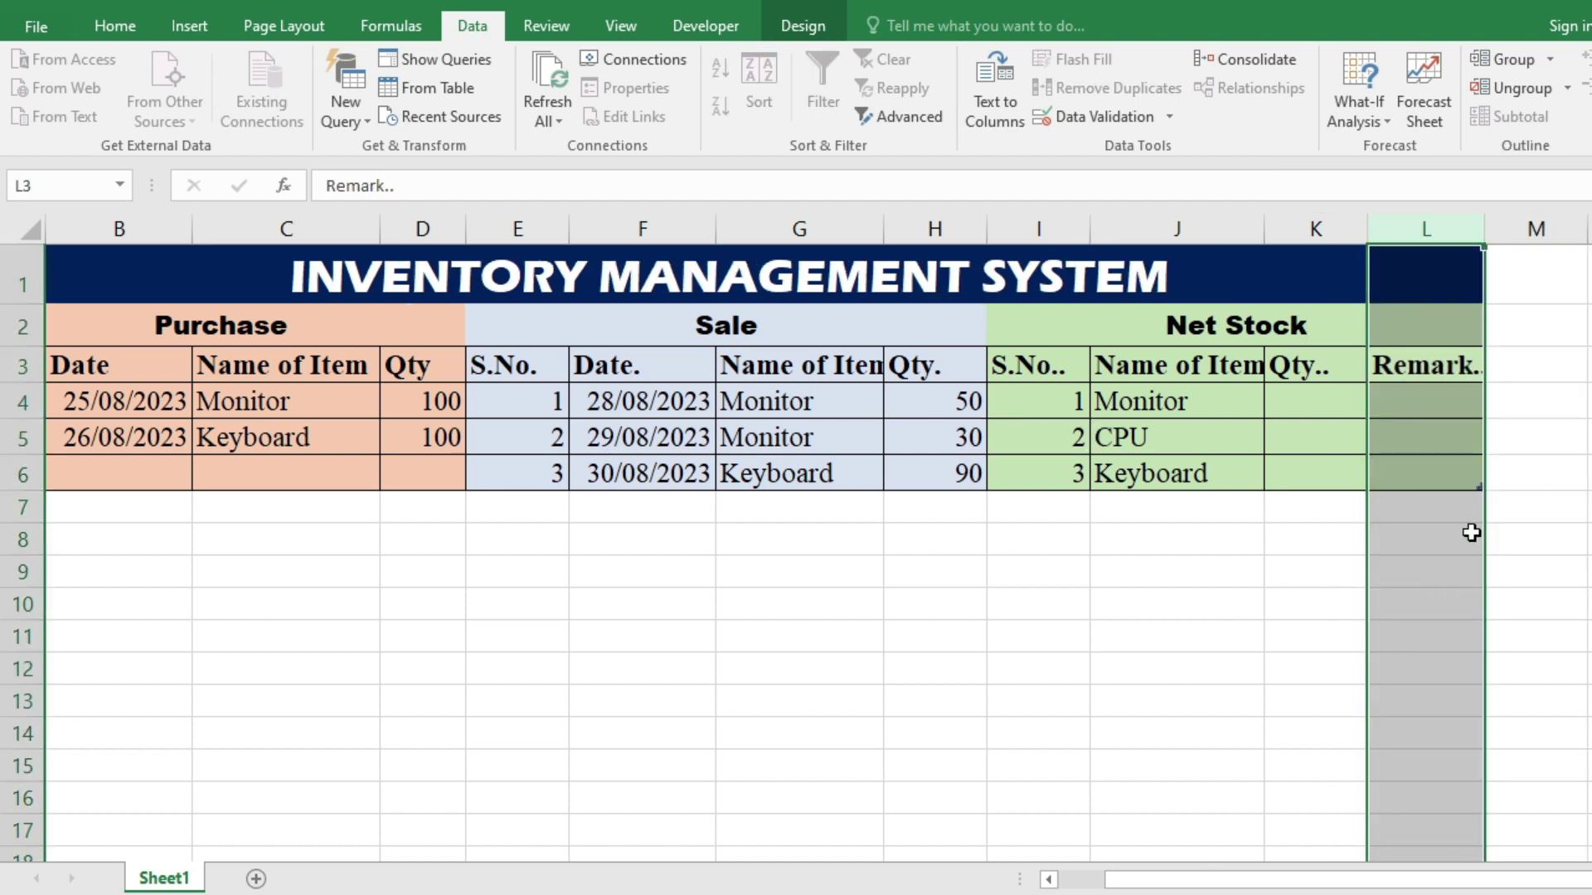
click(1426, 574)
click(1337, 403)
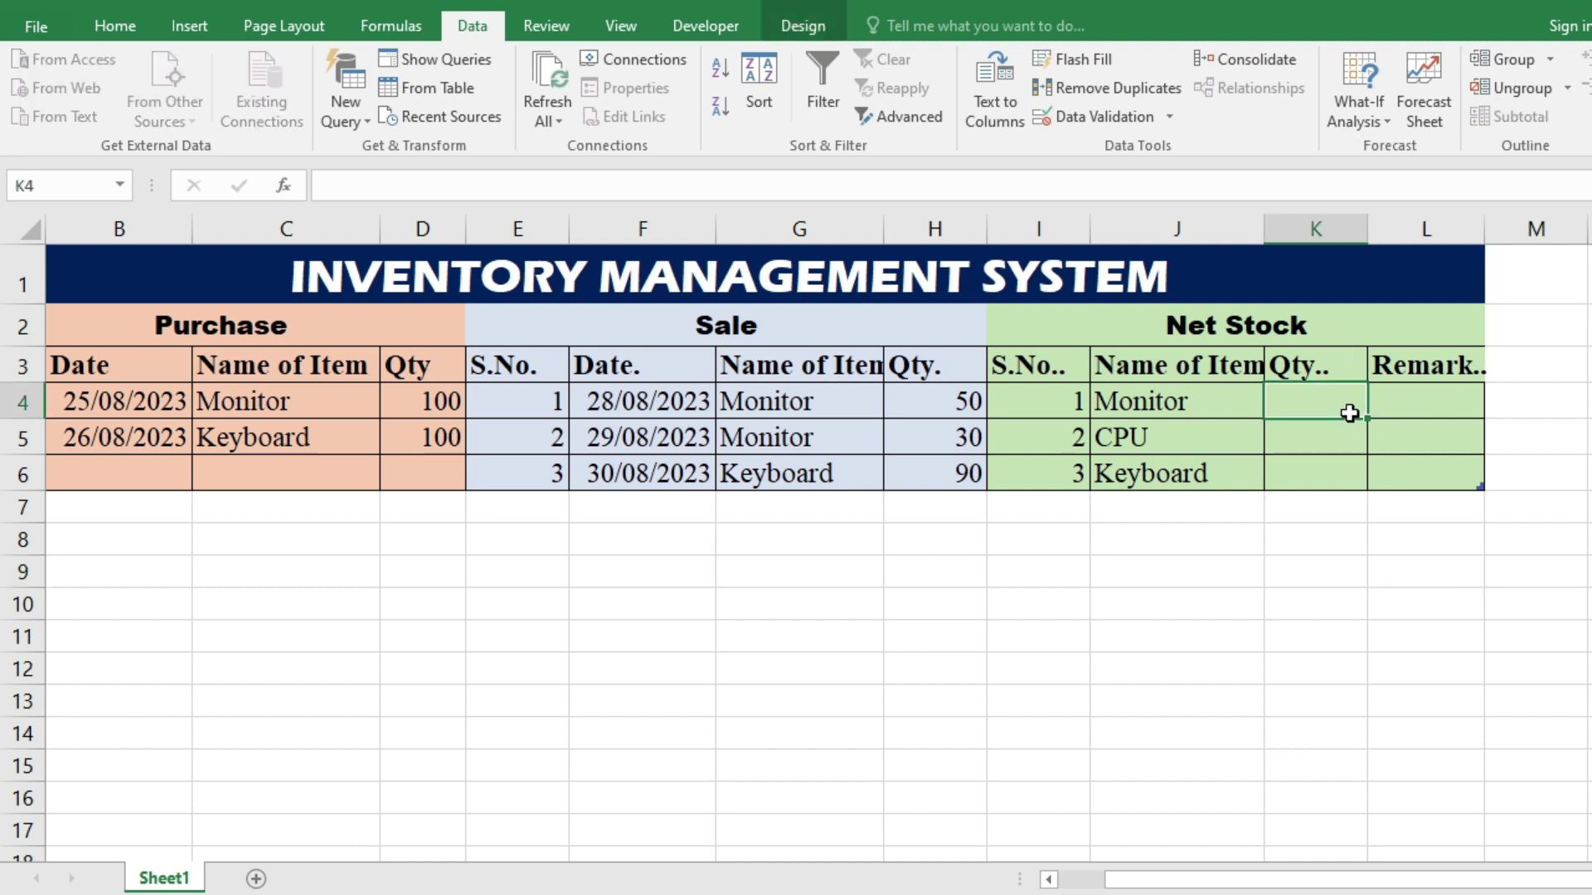
drag(1365, 228, 1530, 263)
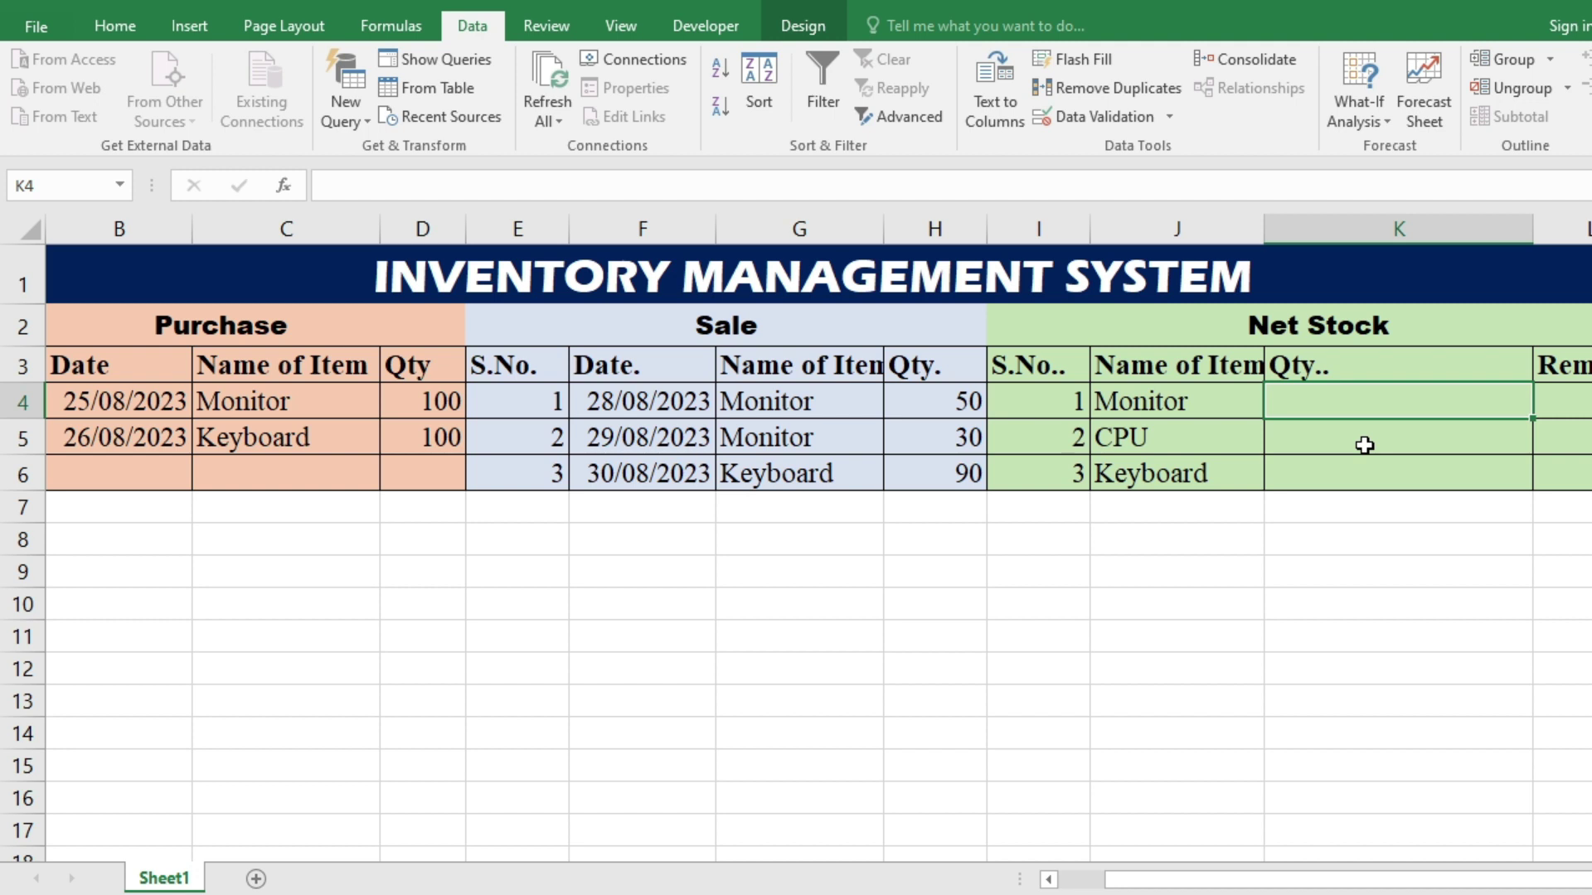
Step: In K4 enter a formula that subtracts the SUMIF of sale Qty from the SUMIF of purchase Qty for item J4
text(=sumif()
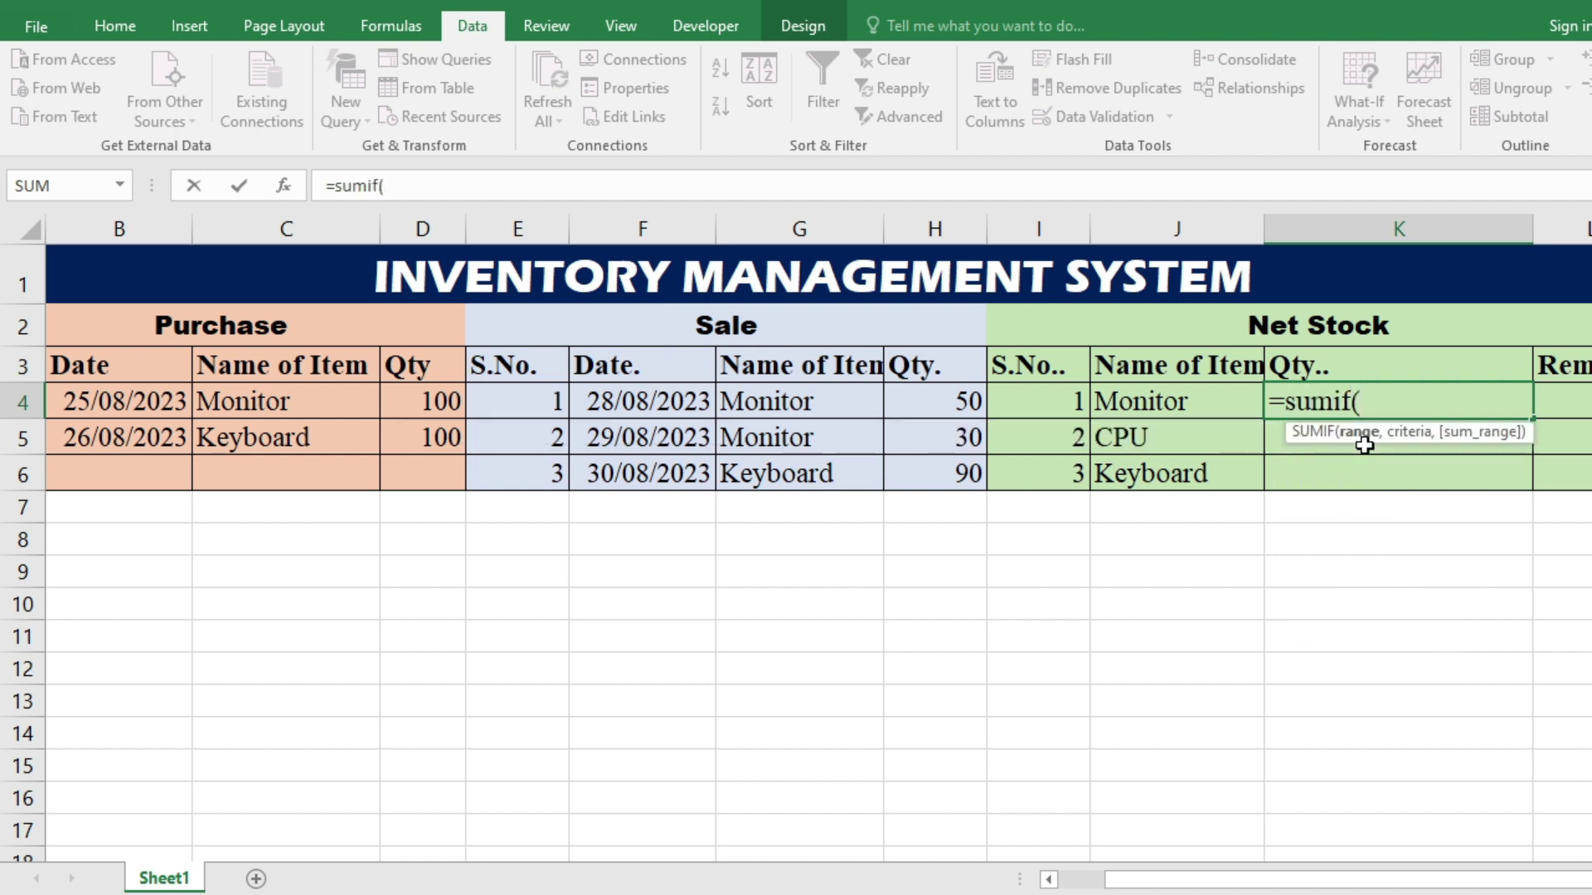
drag(317, 401, 316, 462)
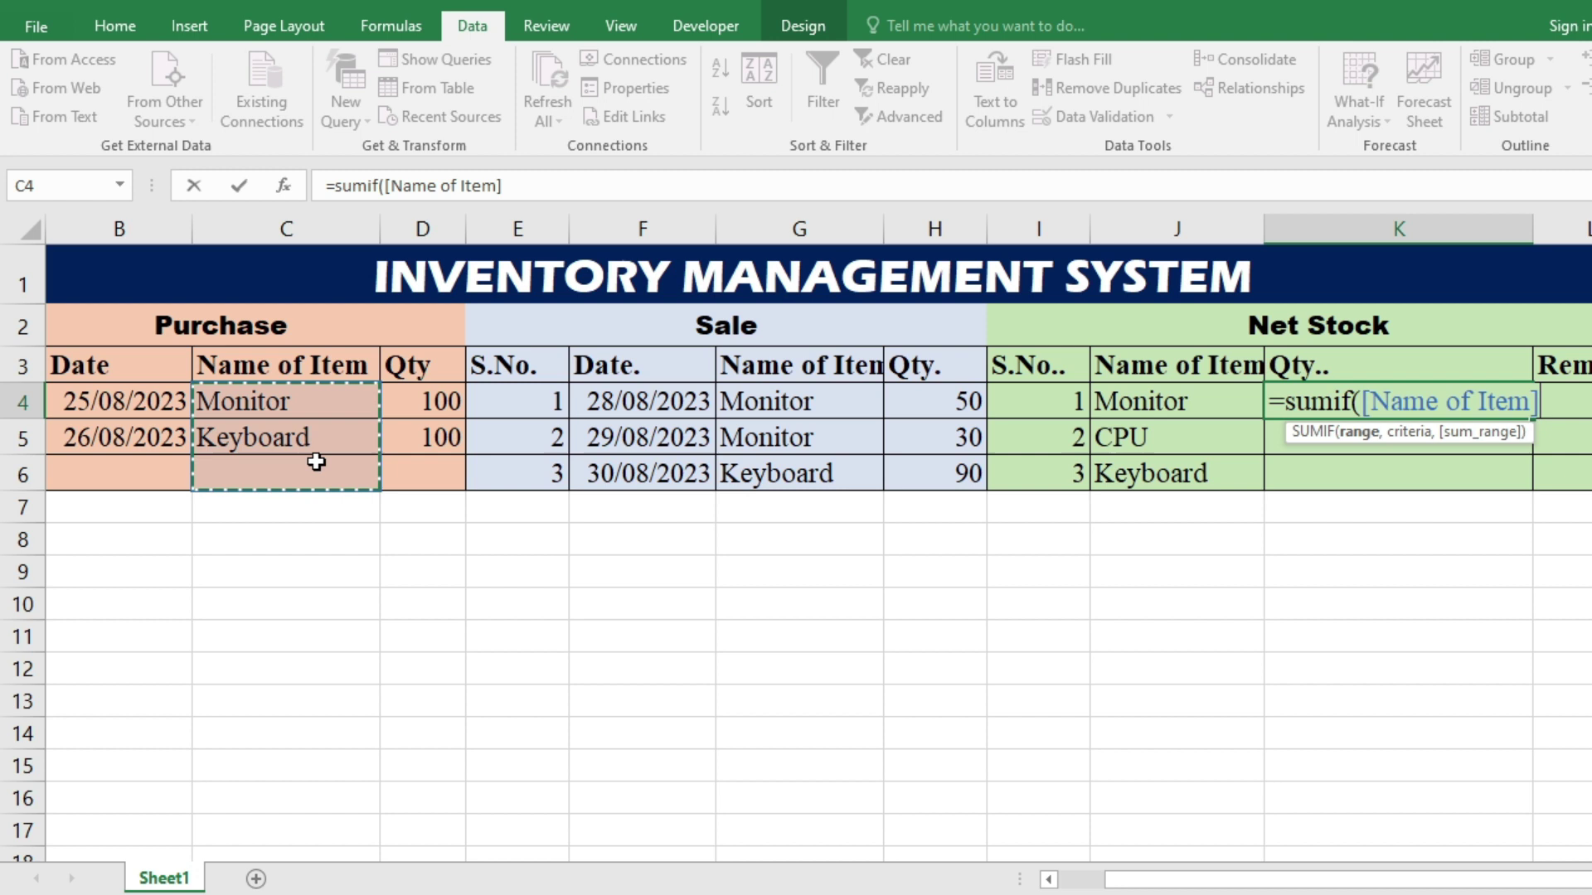
text(,)
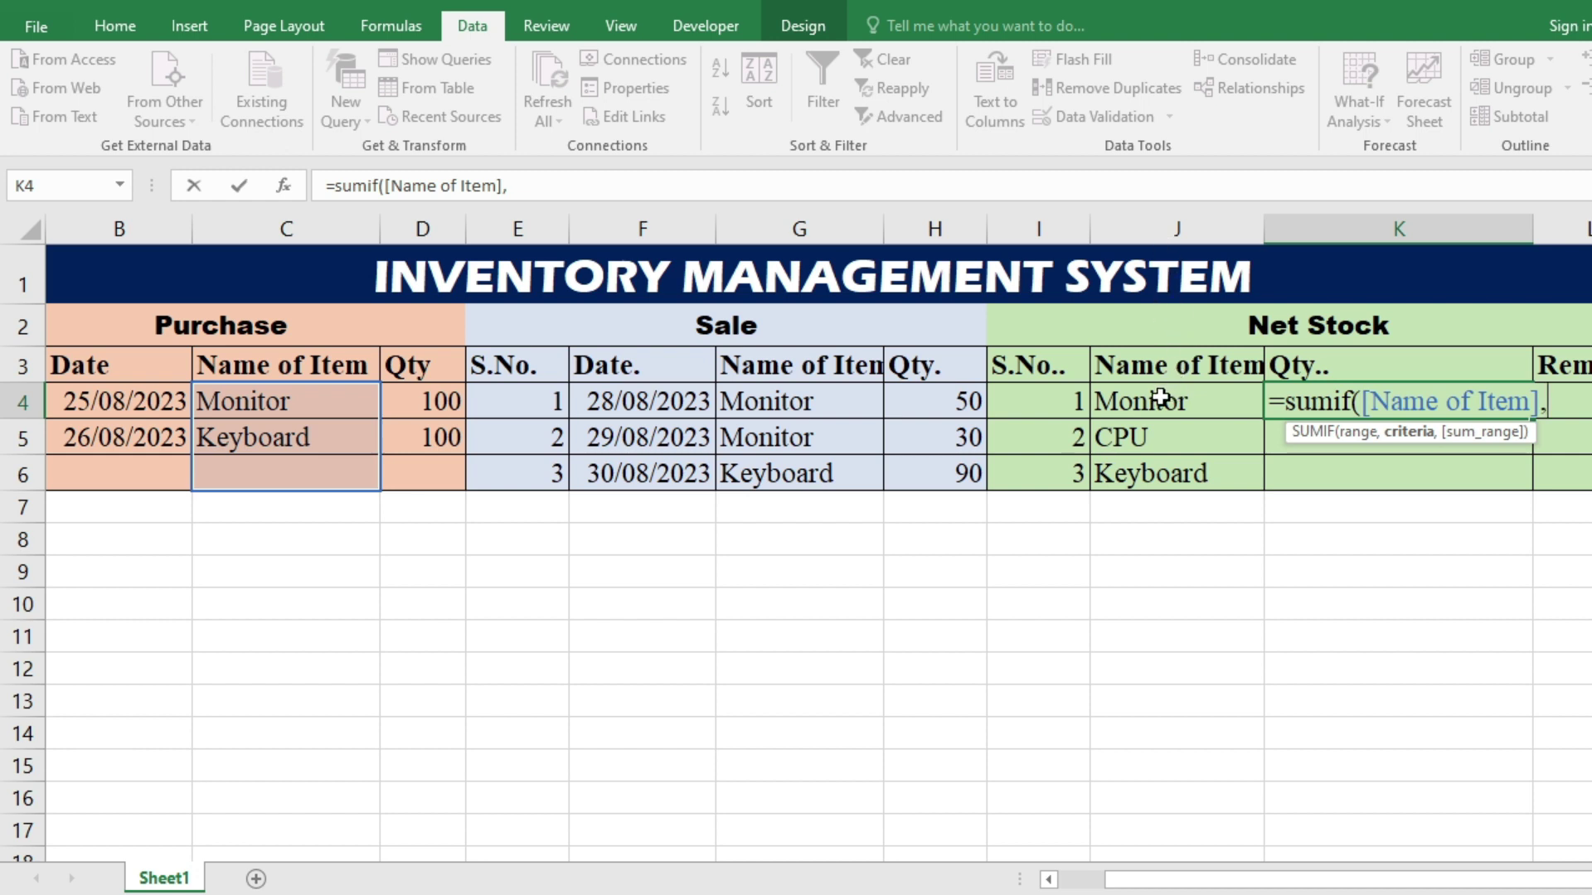
text(j4)
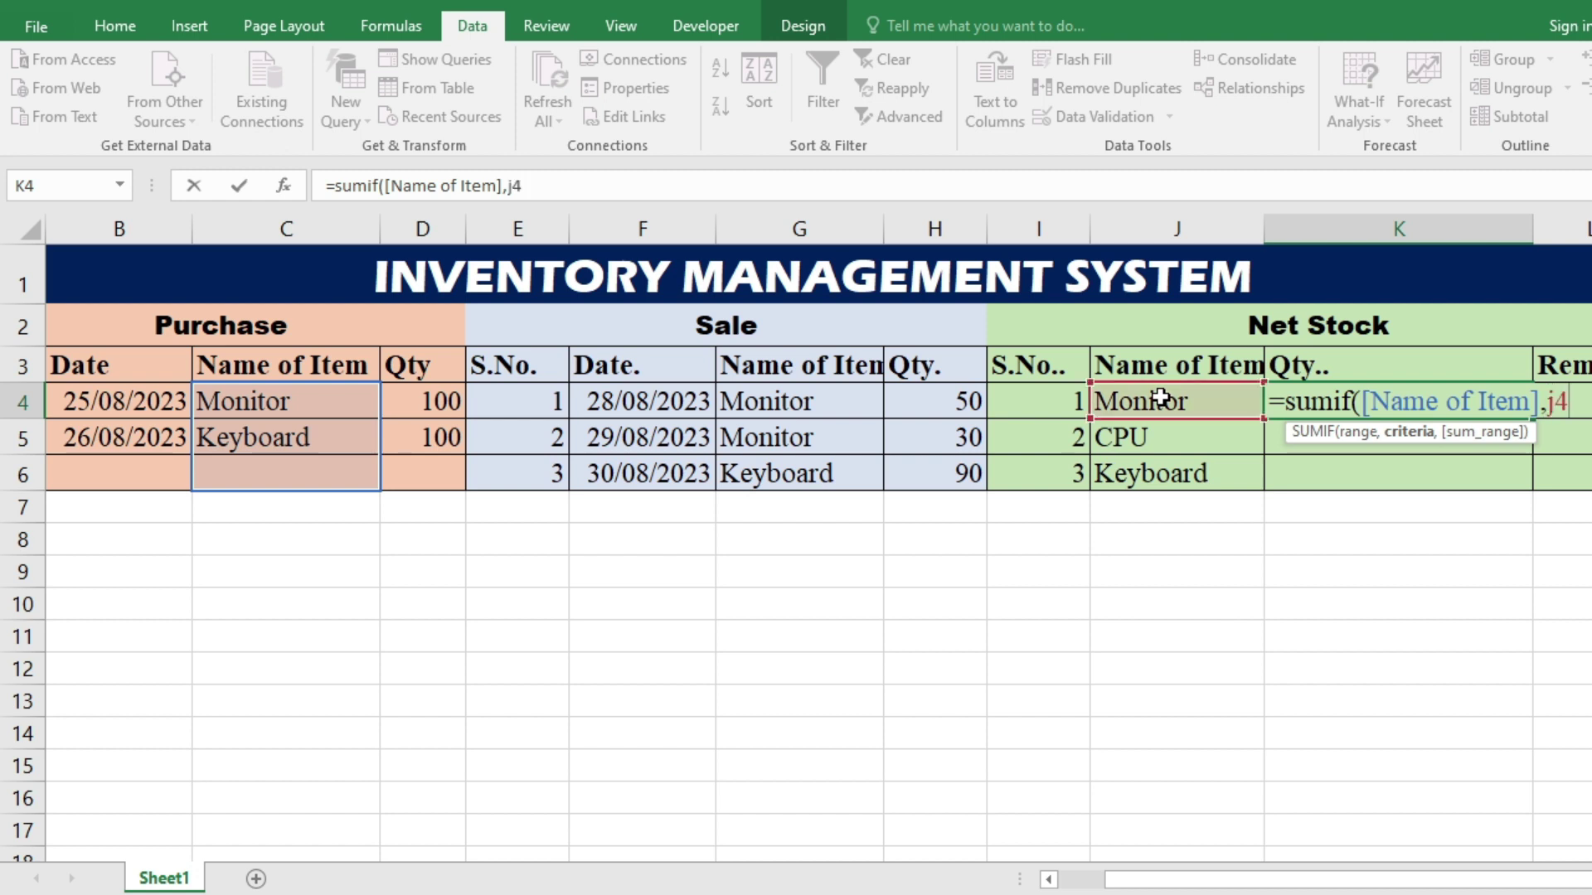
text(,)
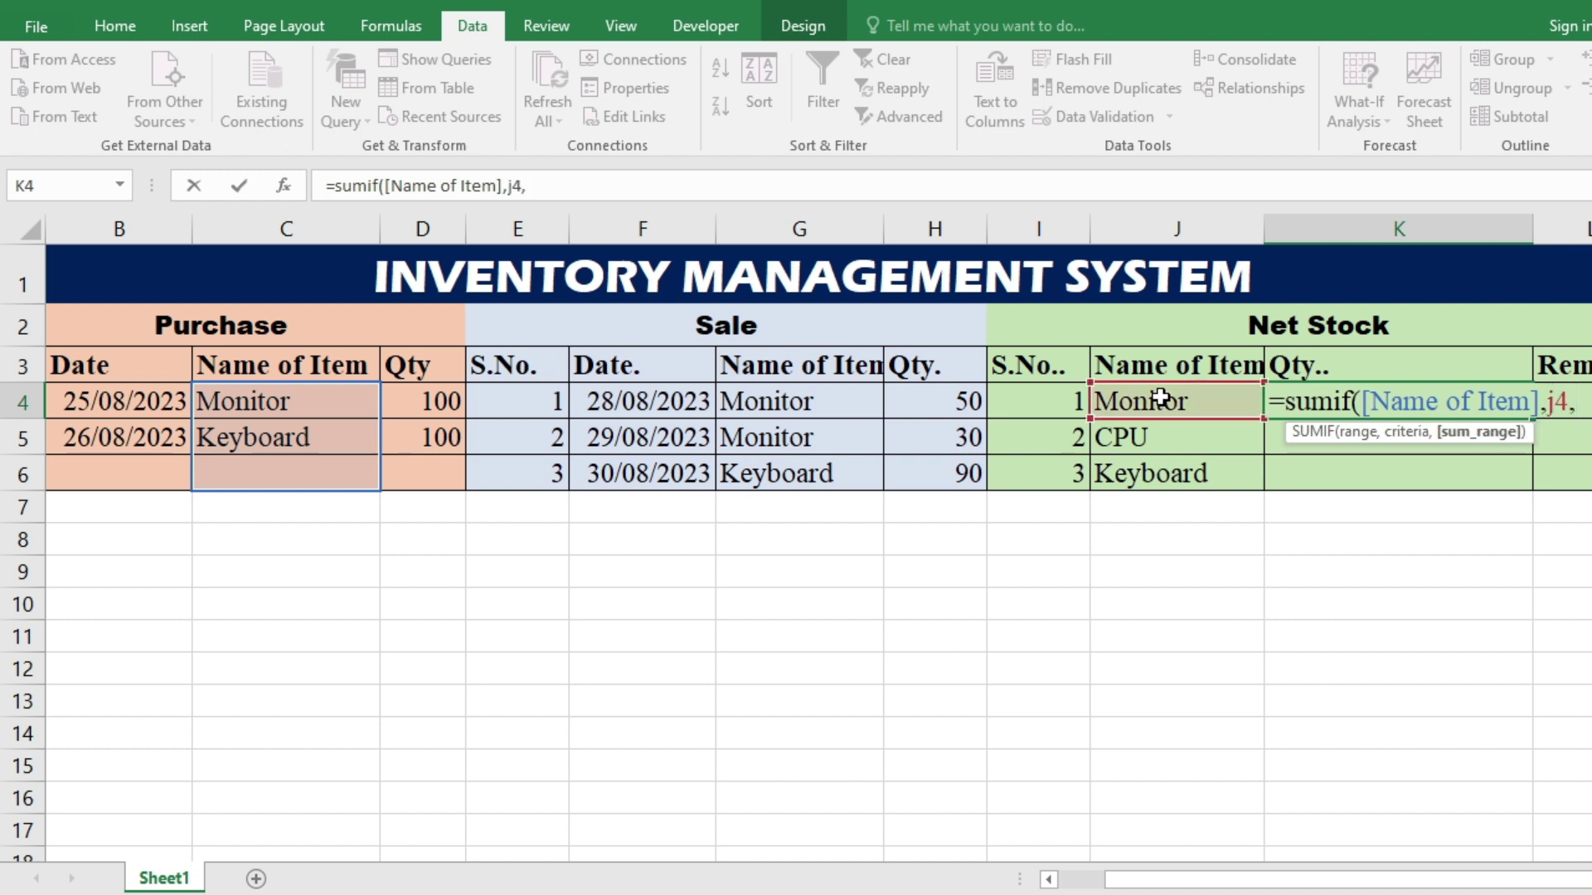
click(449, 392)
drag(449, 392, 447, 466)
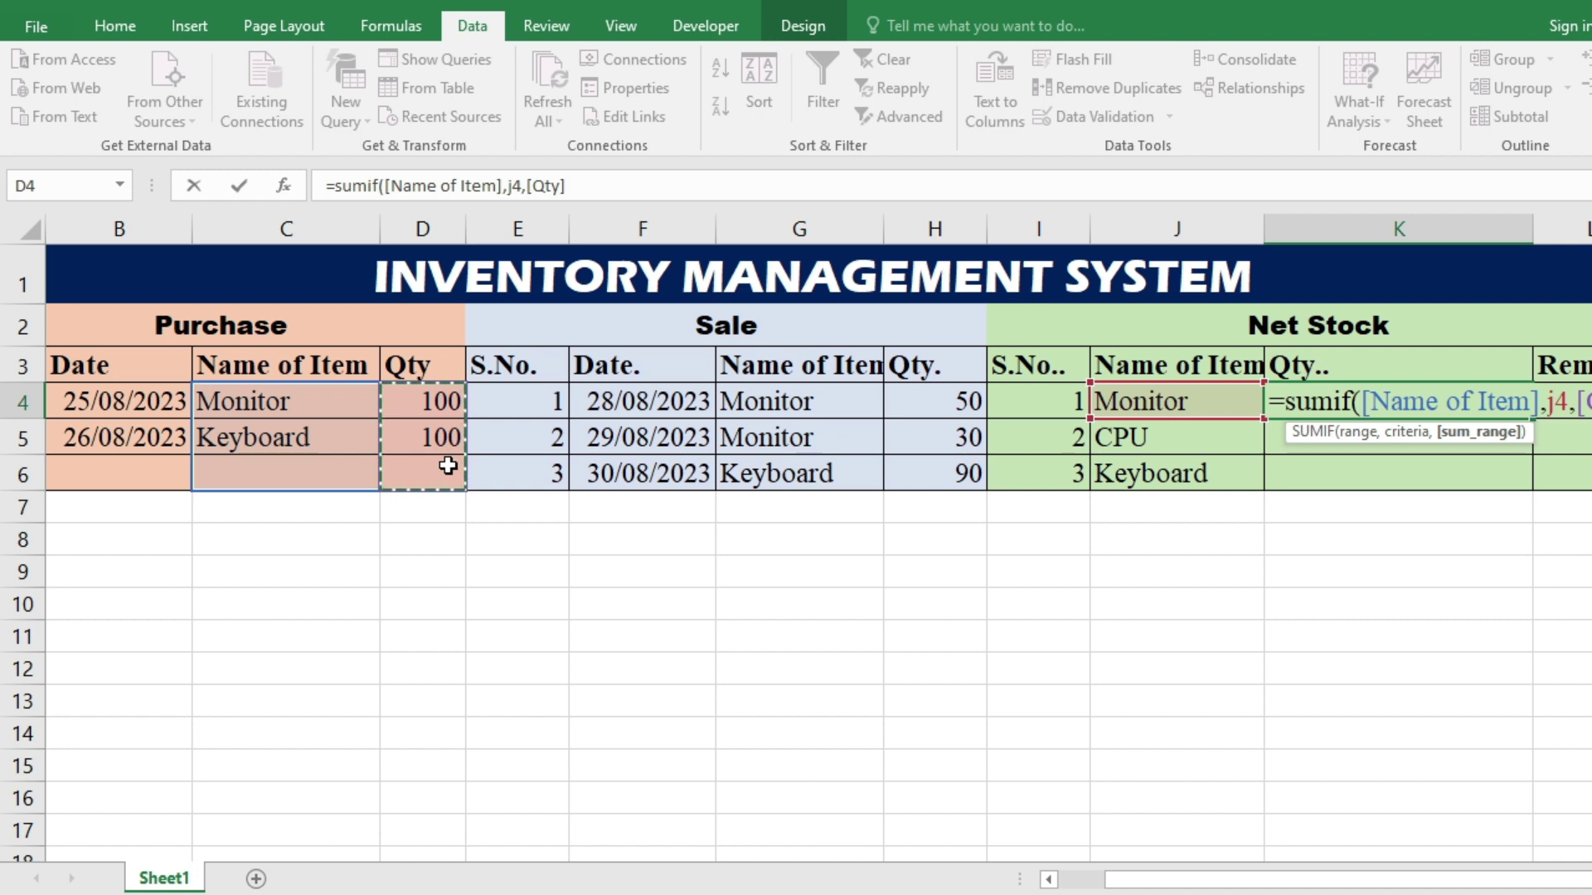
text()-)
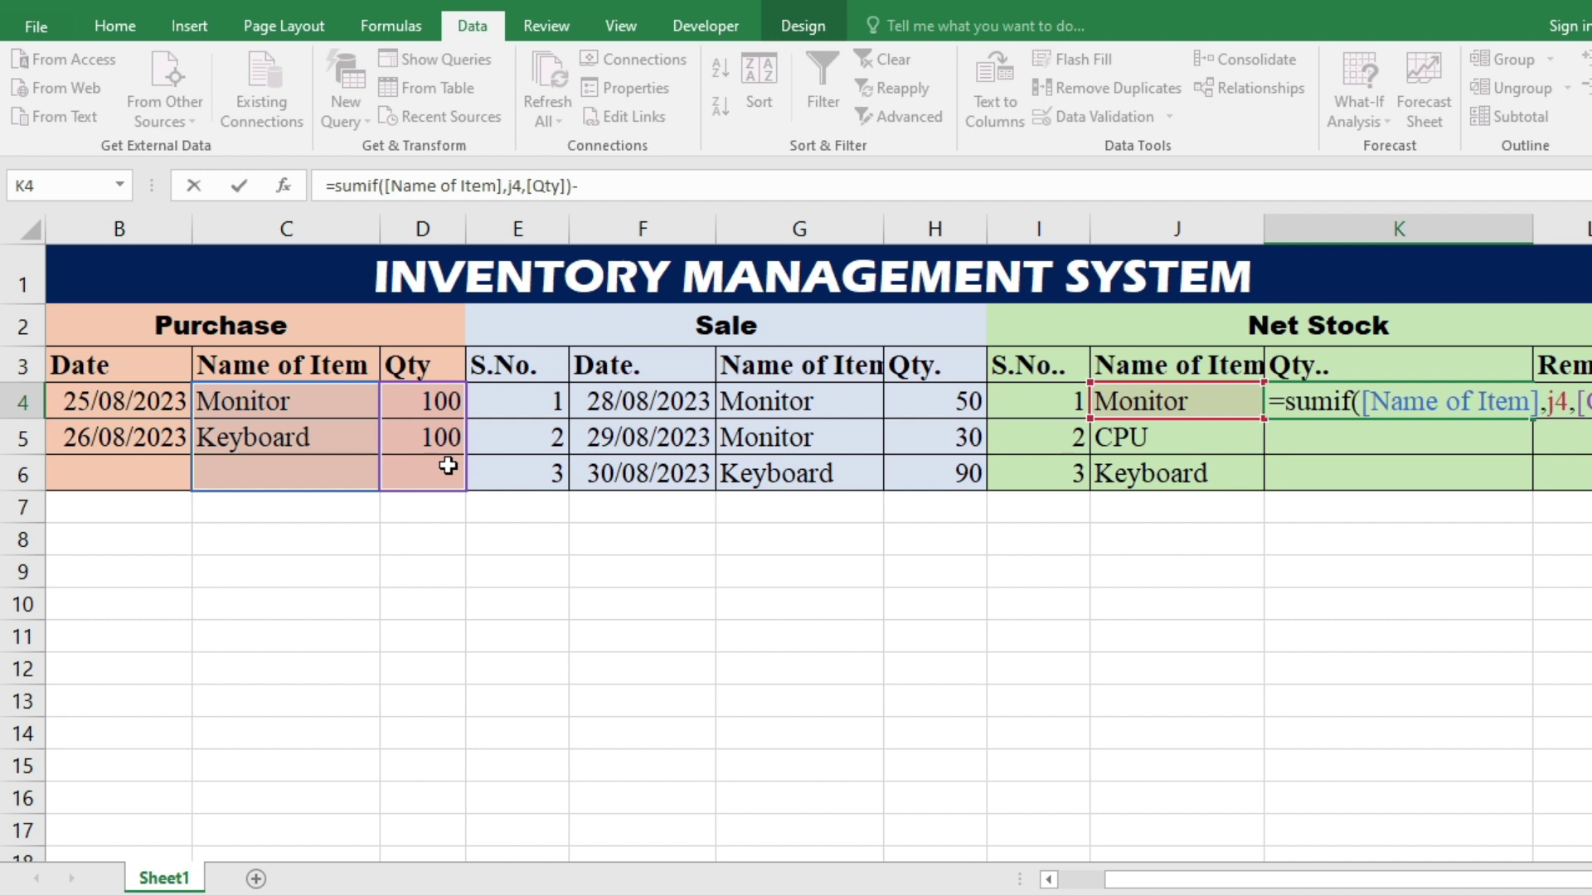
text(sumif()
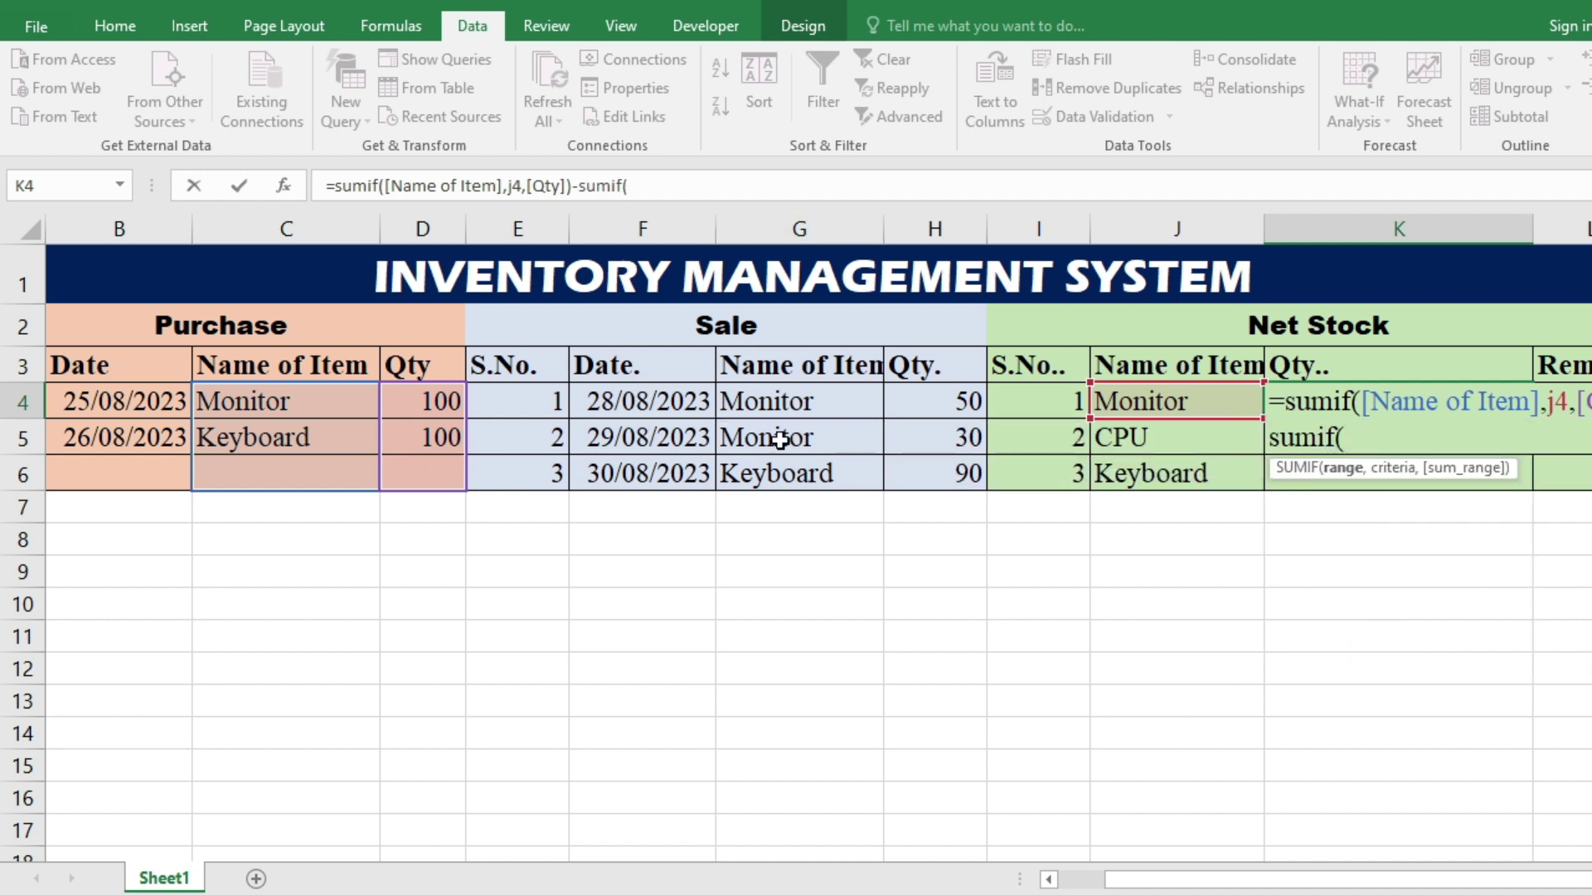
drag(832, 401, 840, 465)
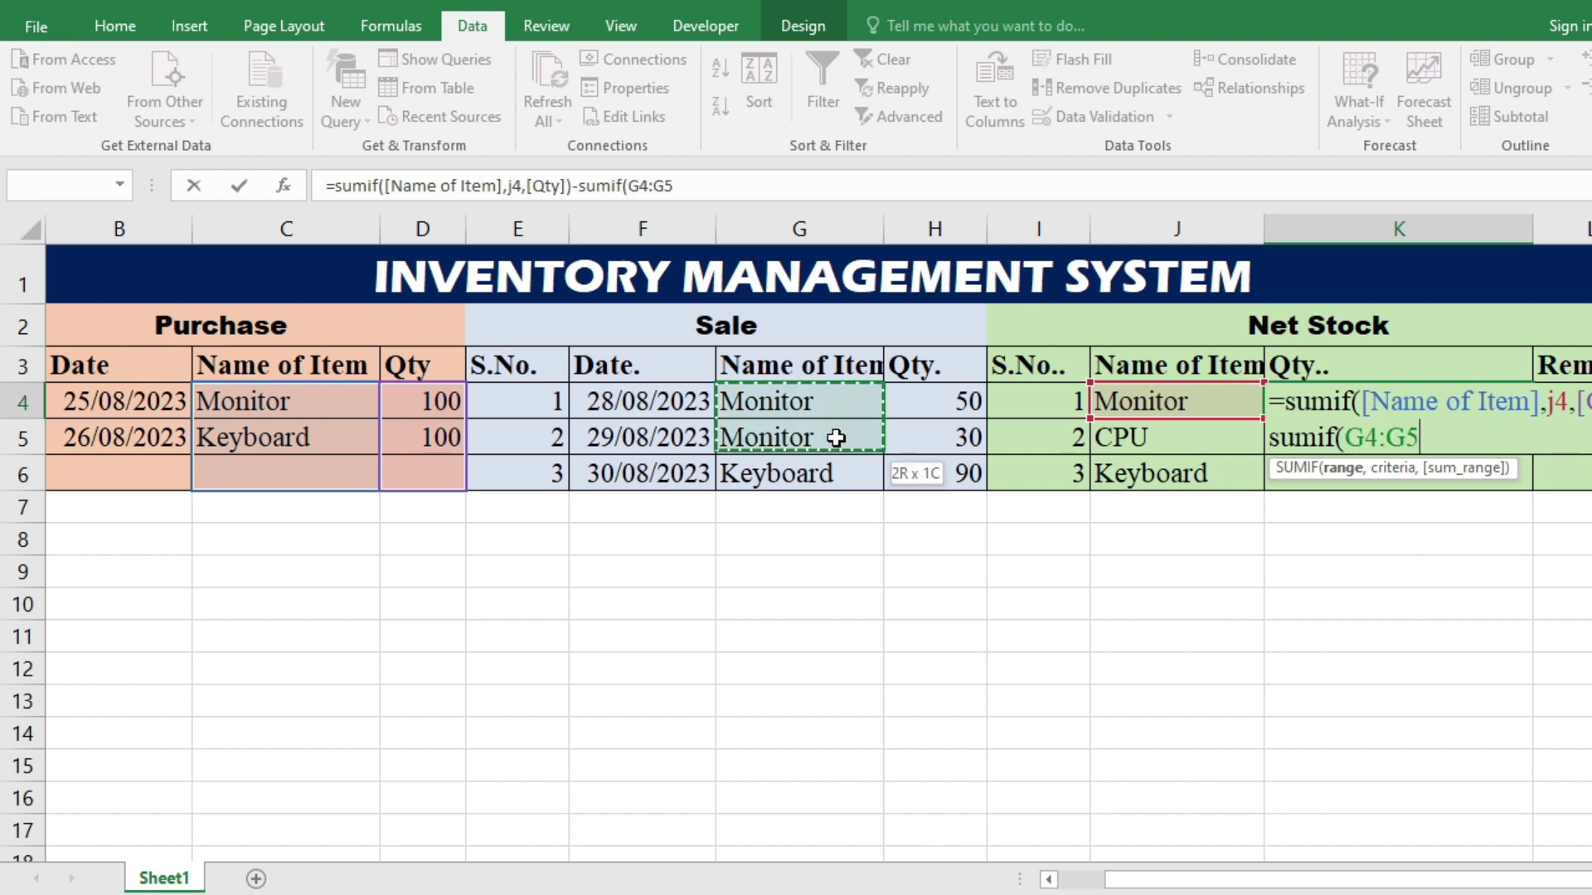
text(,)
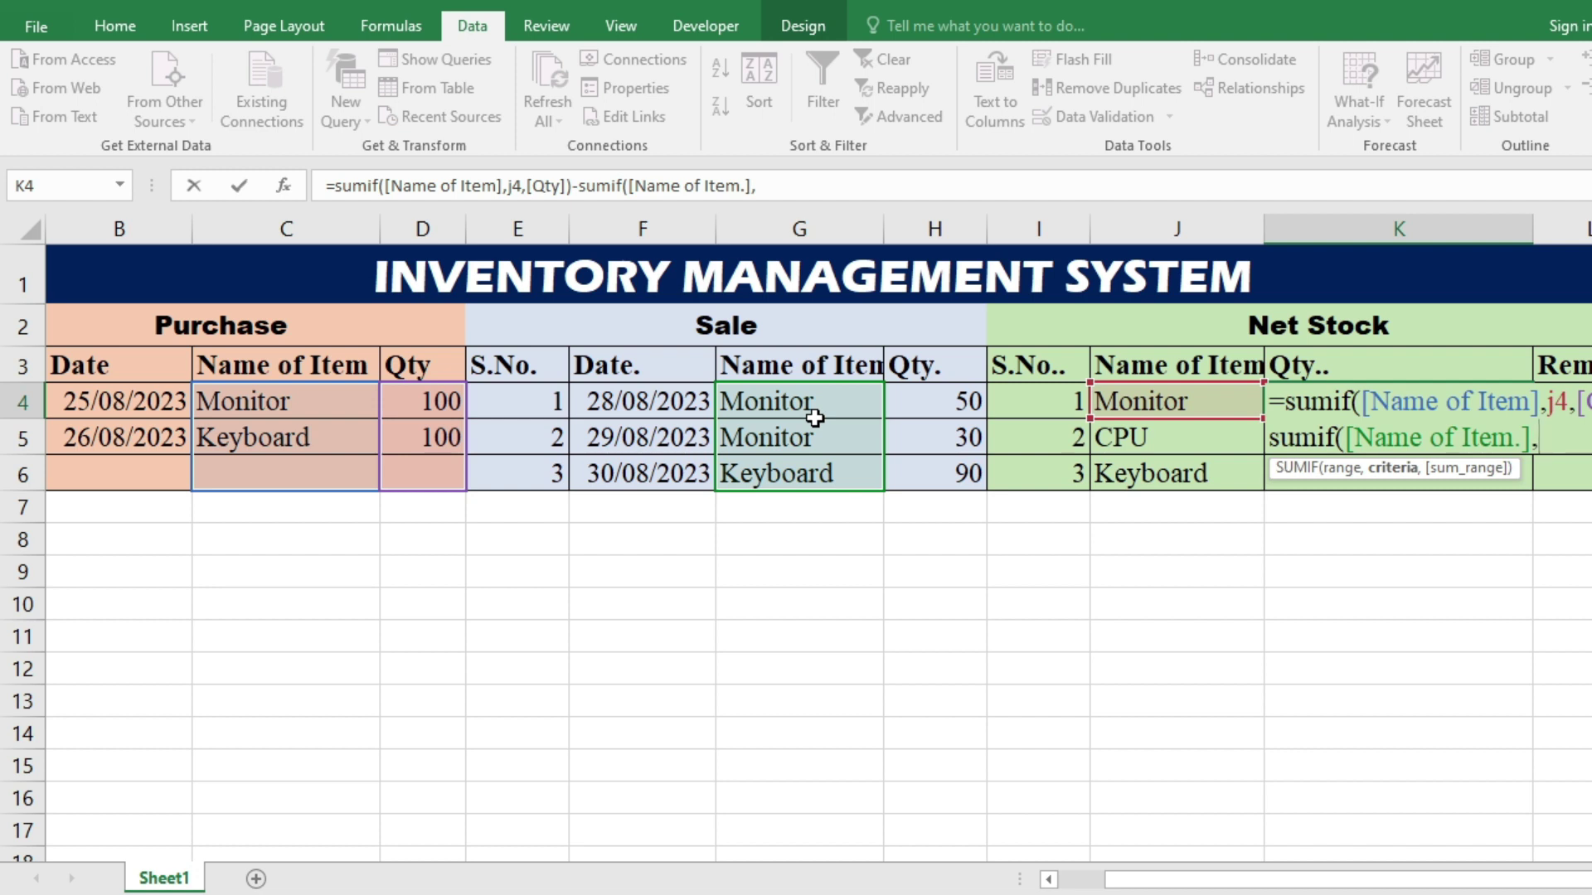
text(j4)
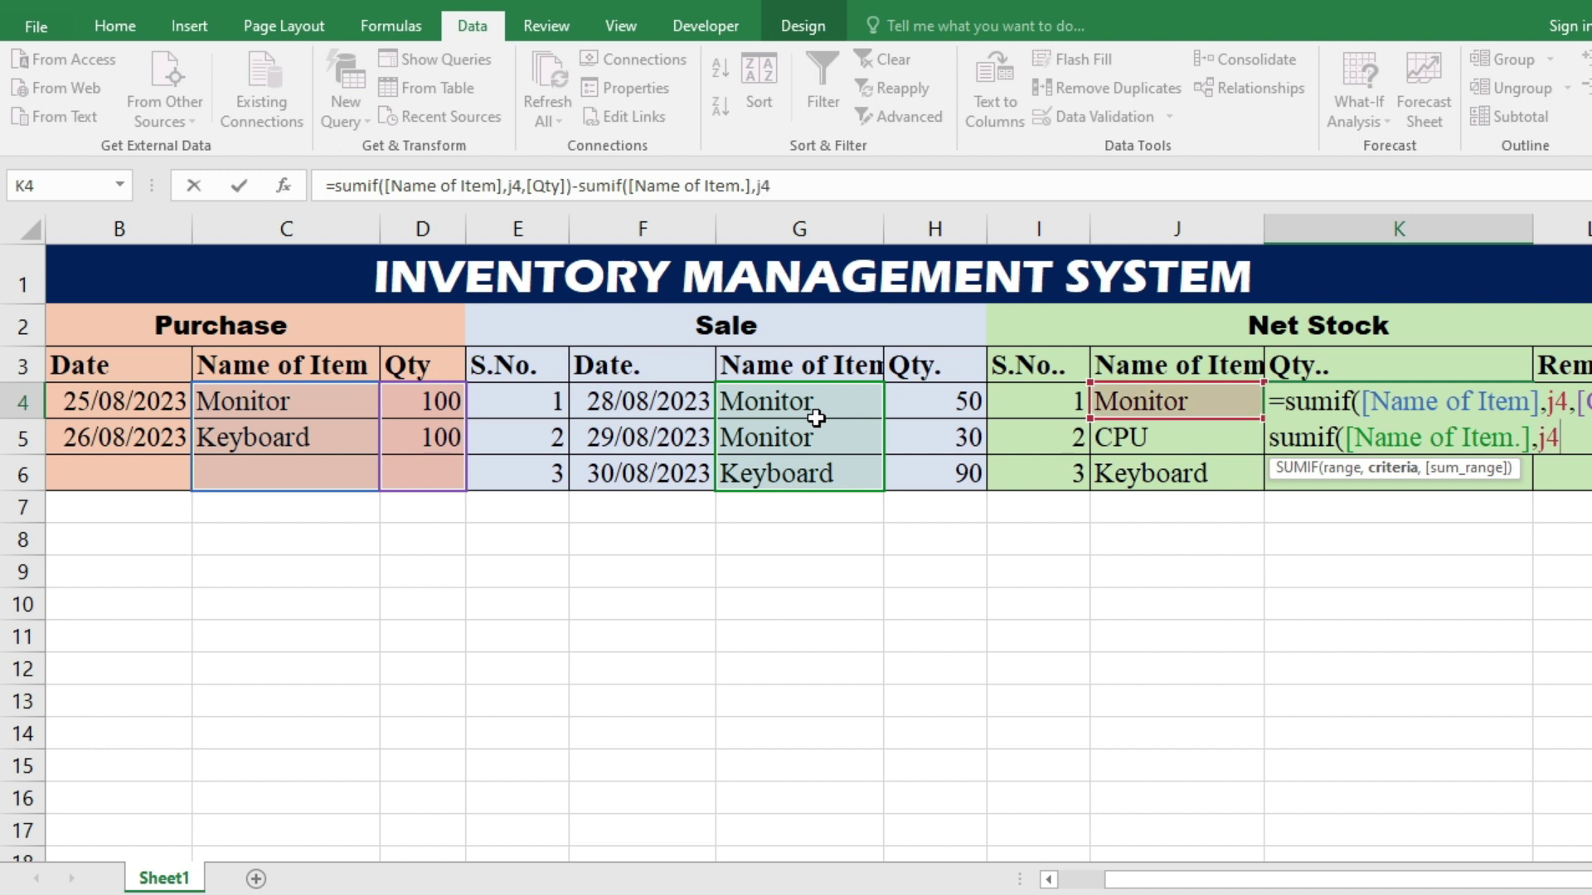
text(,[@[Qty.)
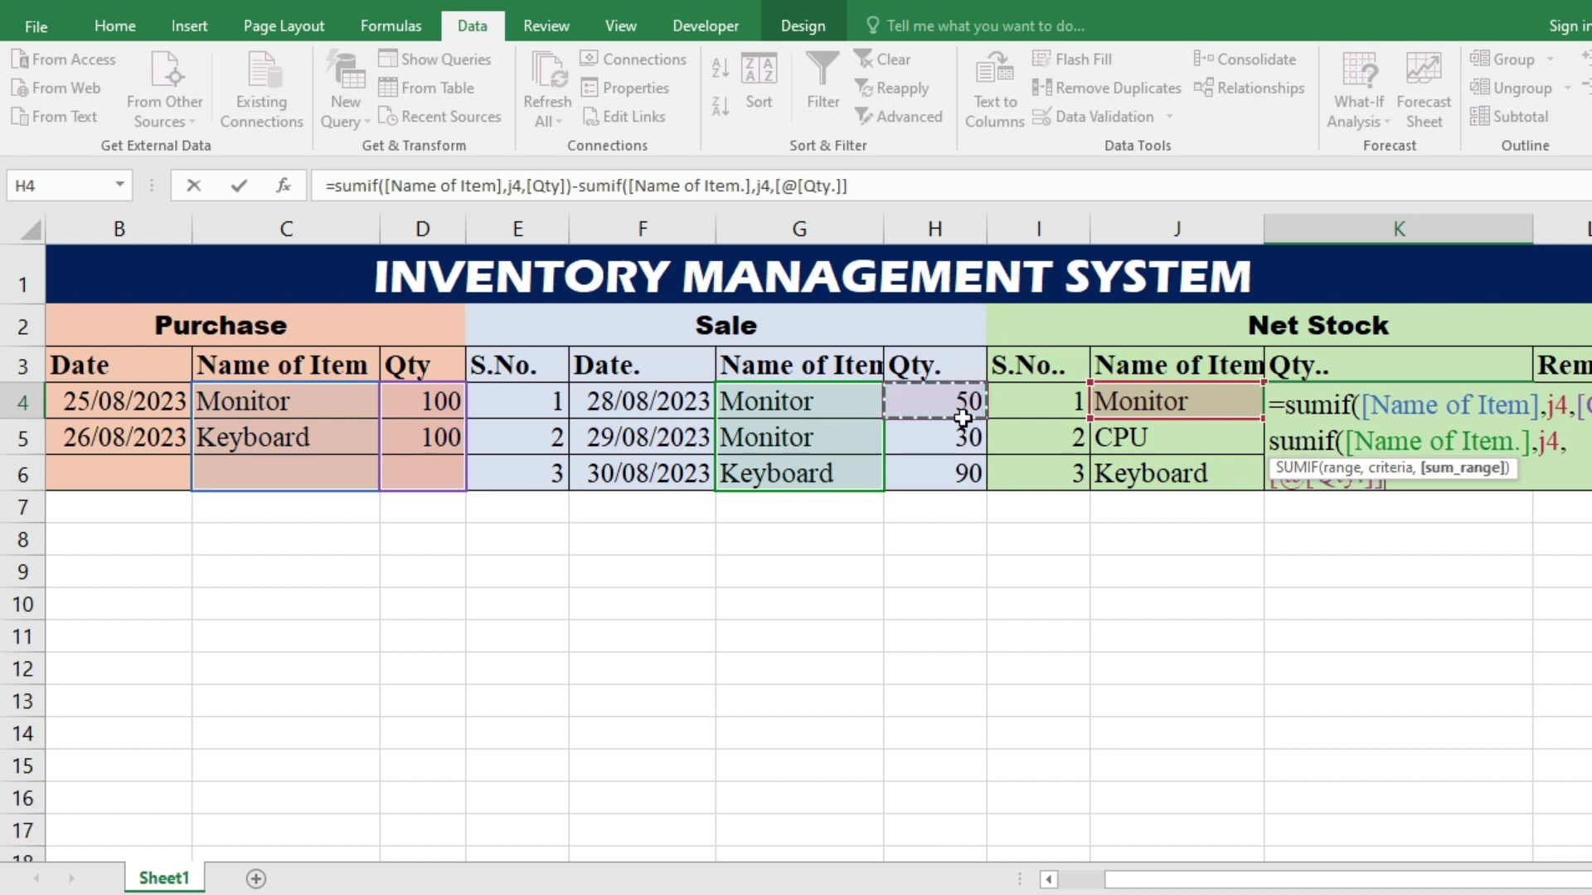
drag(969, 400, 959, 464)
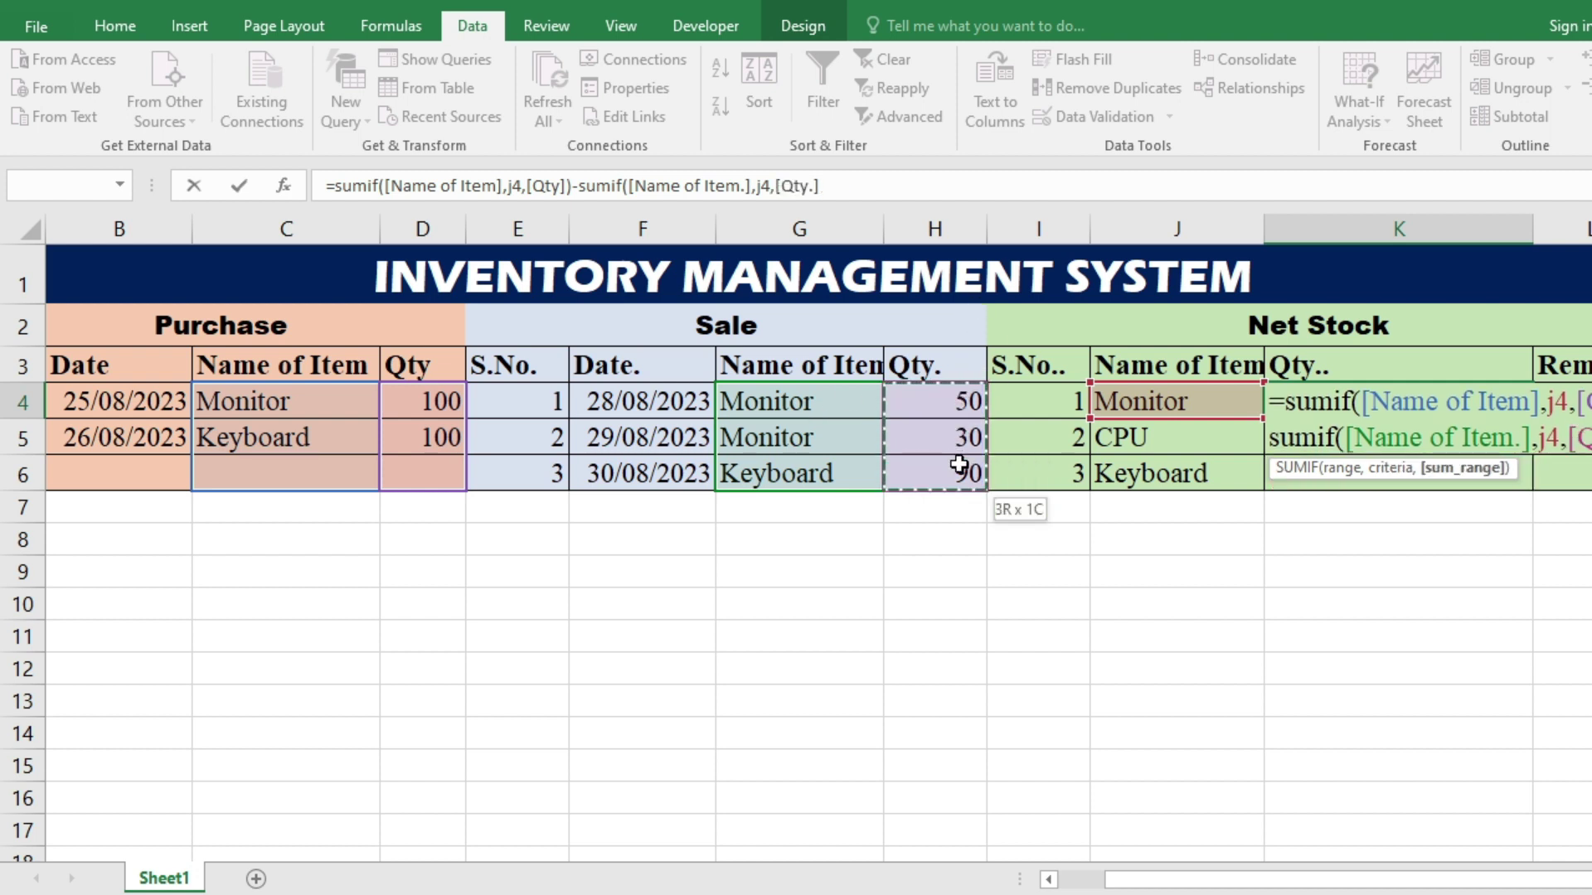
key(Return)
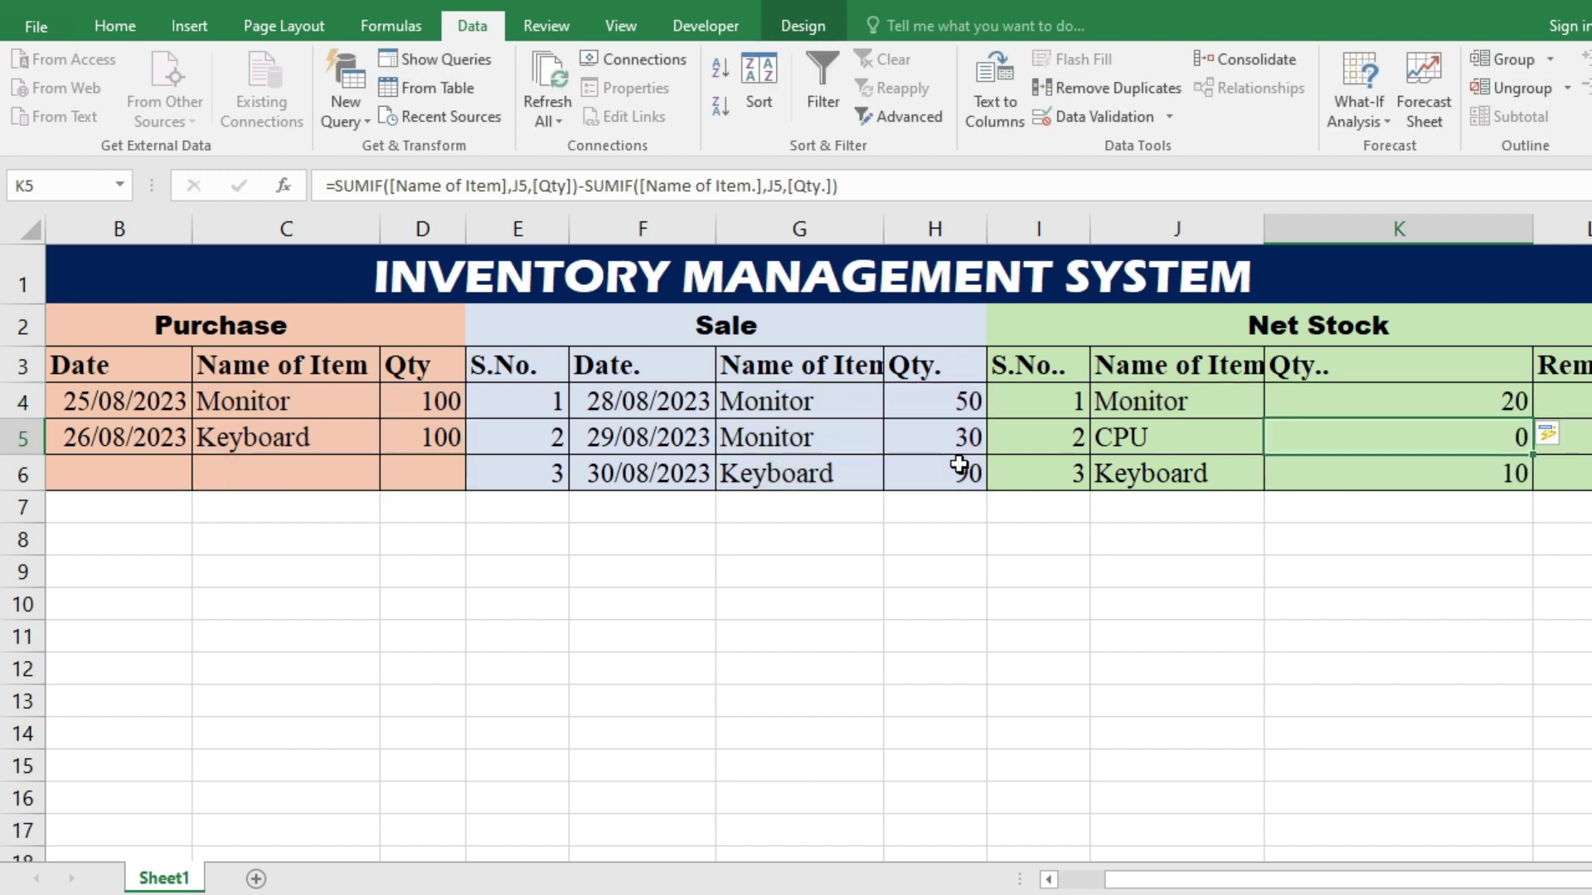
Step: Check the net stock results, then record a 100-unit CPU purchase dated 27/08/2023
click(1365, 401)
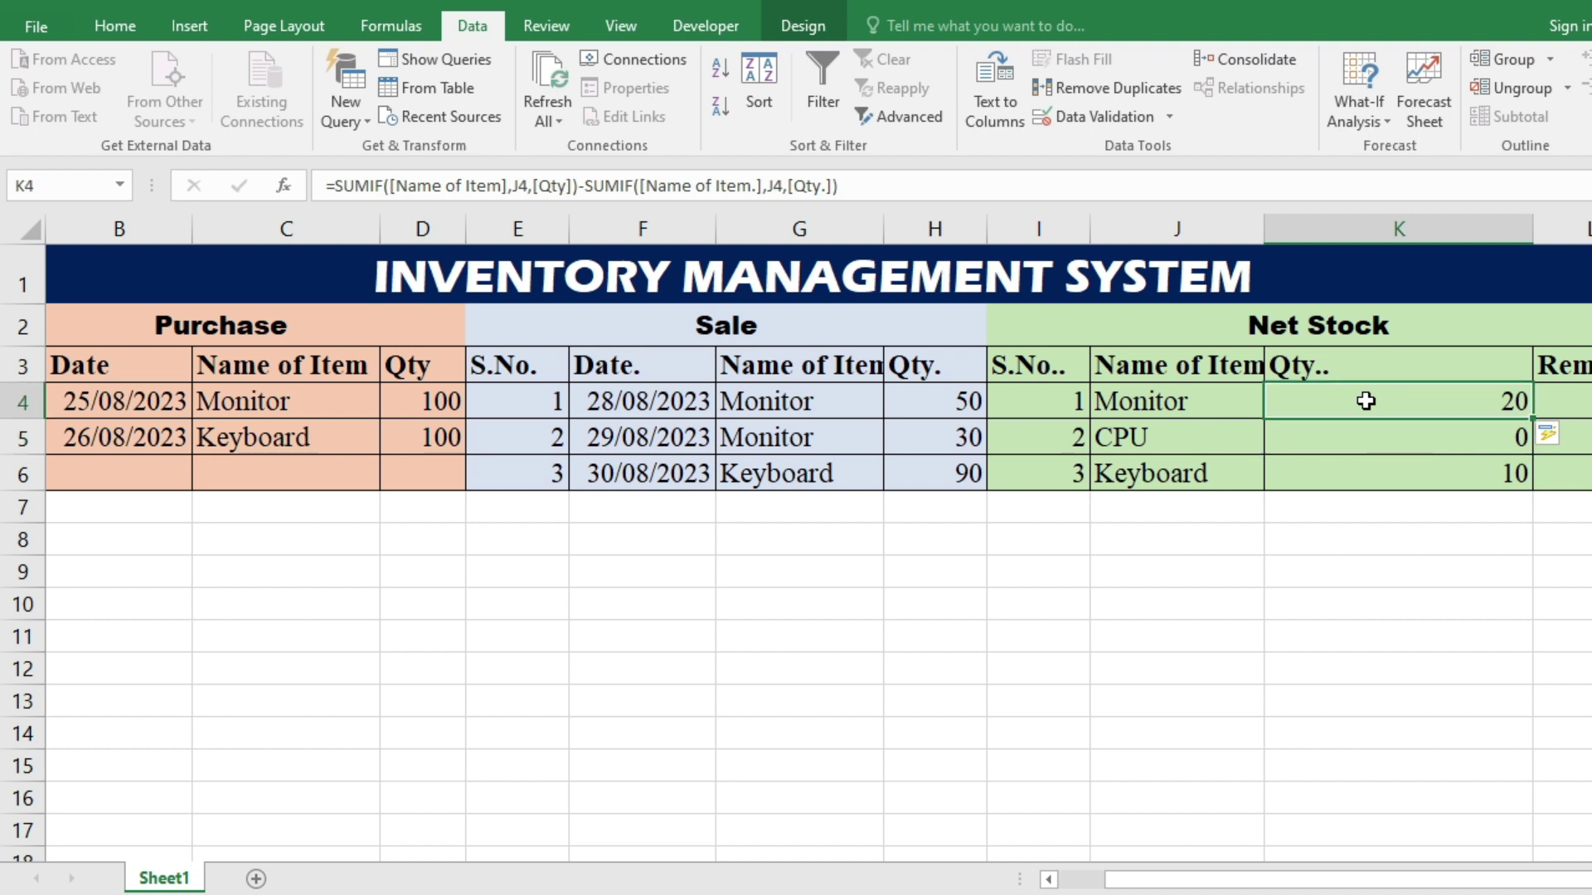
click(1361, 430)
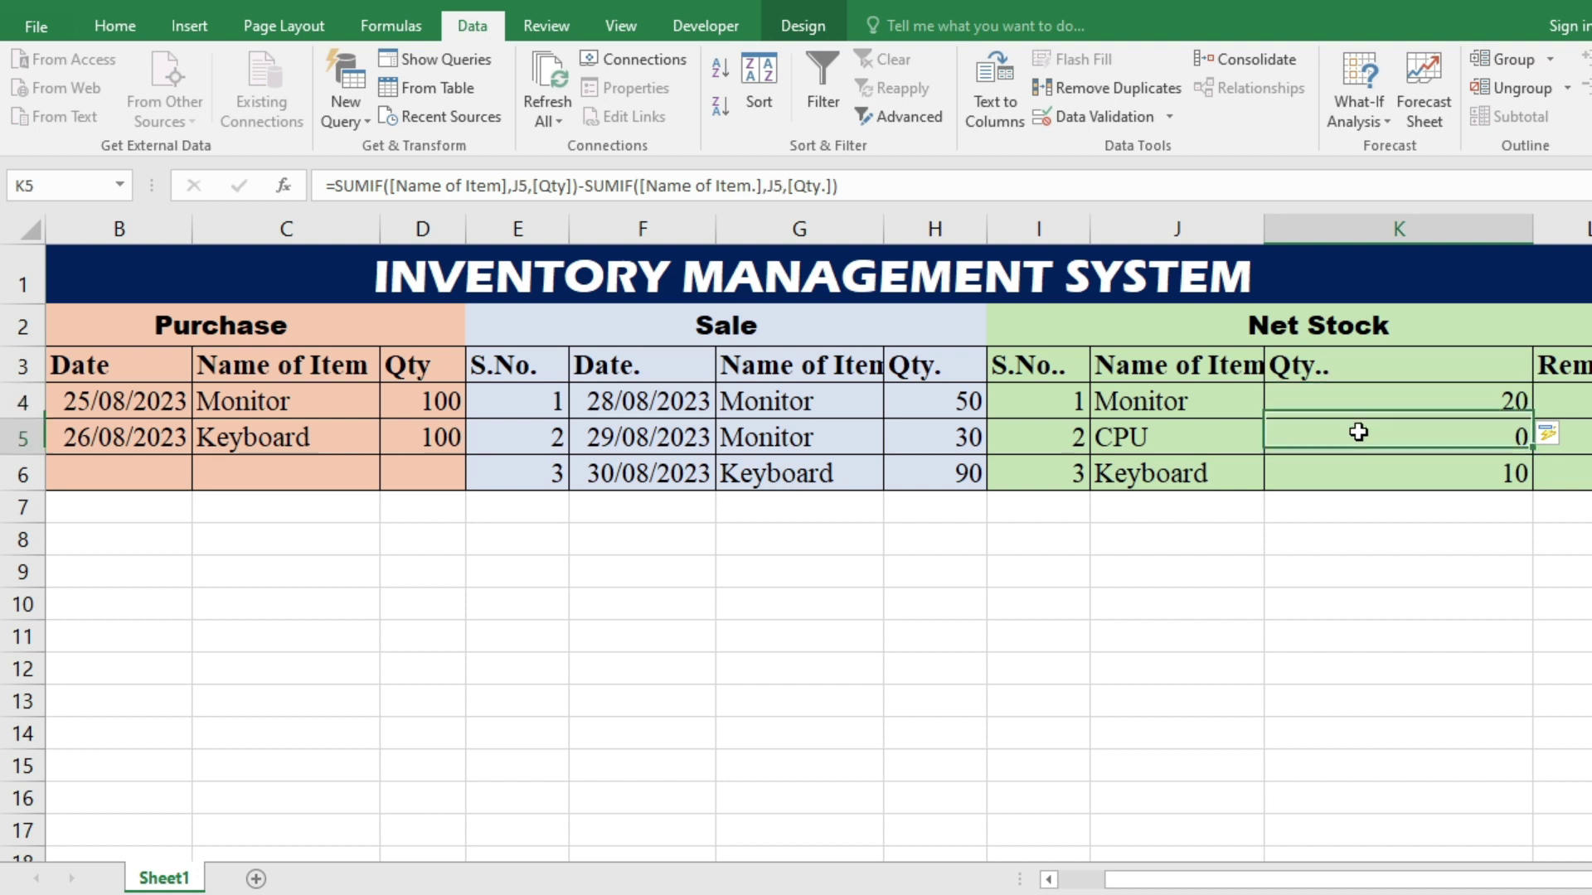
click(1440, 473)
click(172, 479)
text(27/08/2023)
key(Tab)
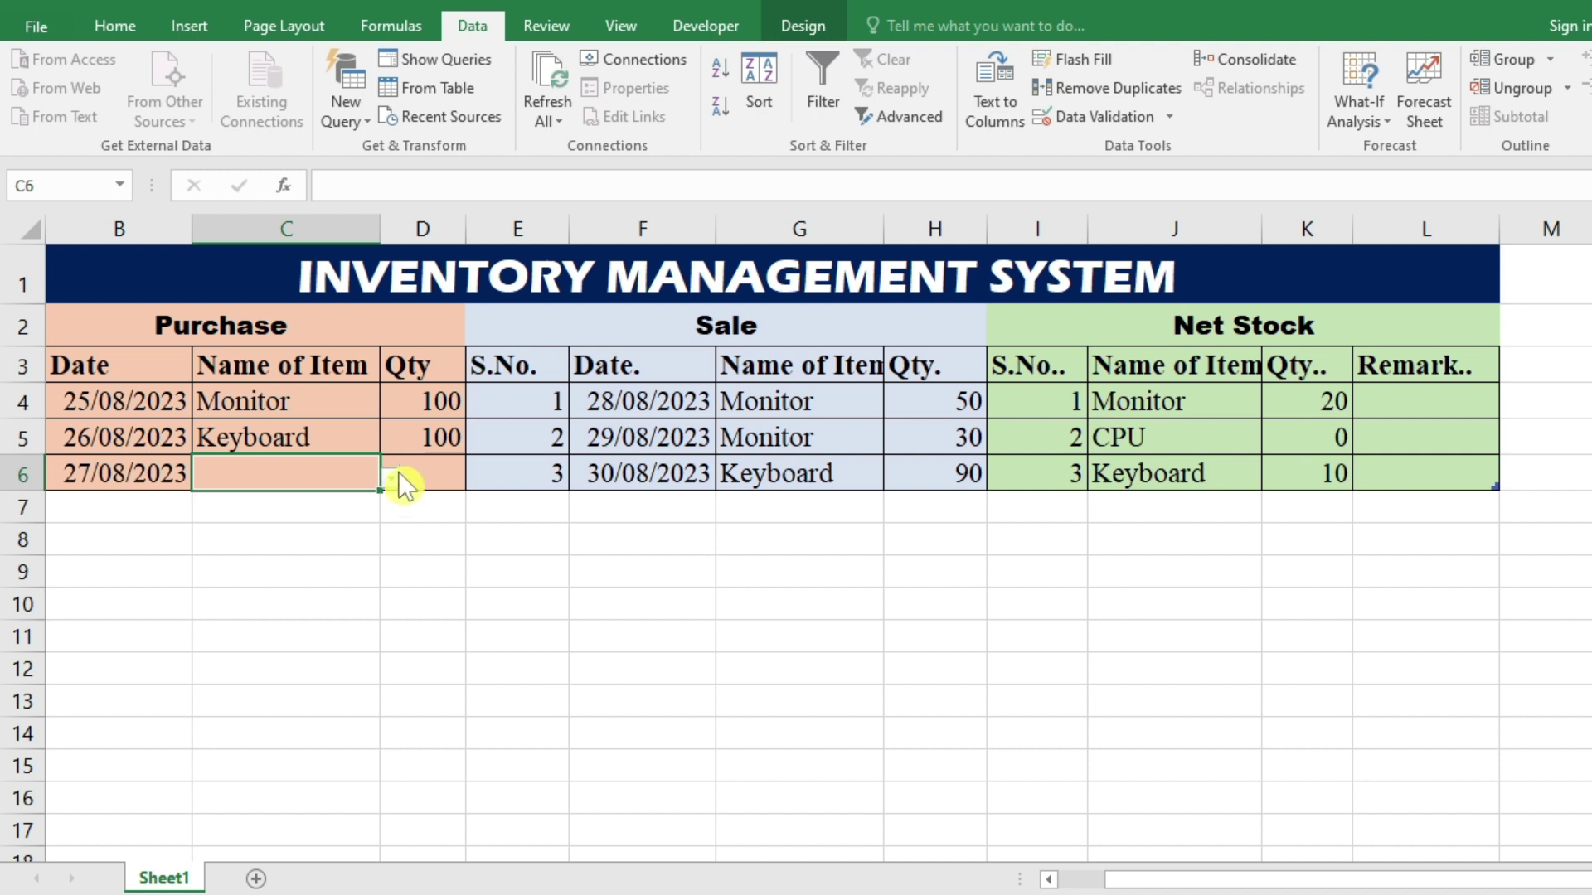
click(395, 481)
key(Down)
key(Down)
key(Return)
key(Tab)
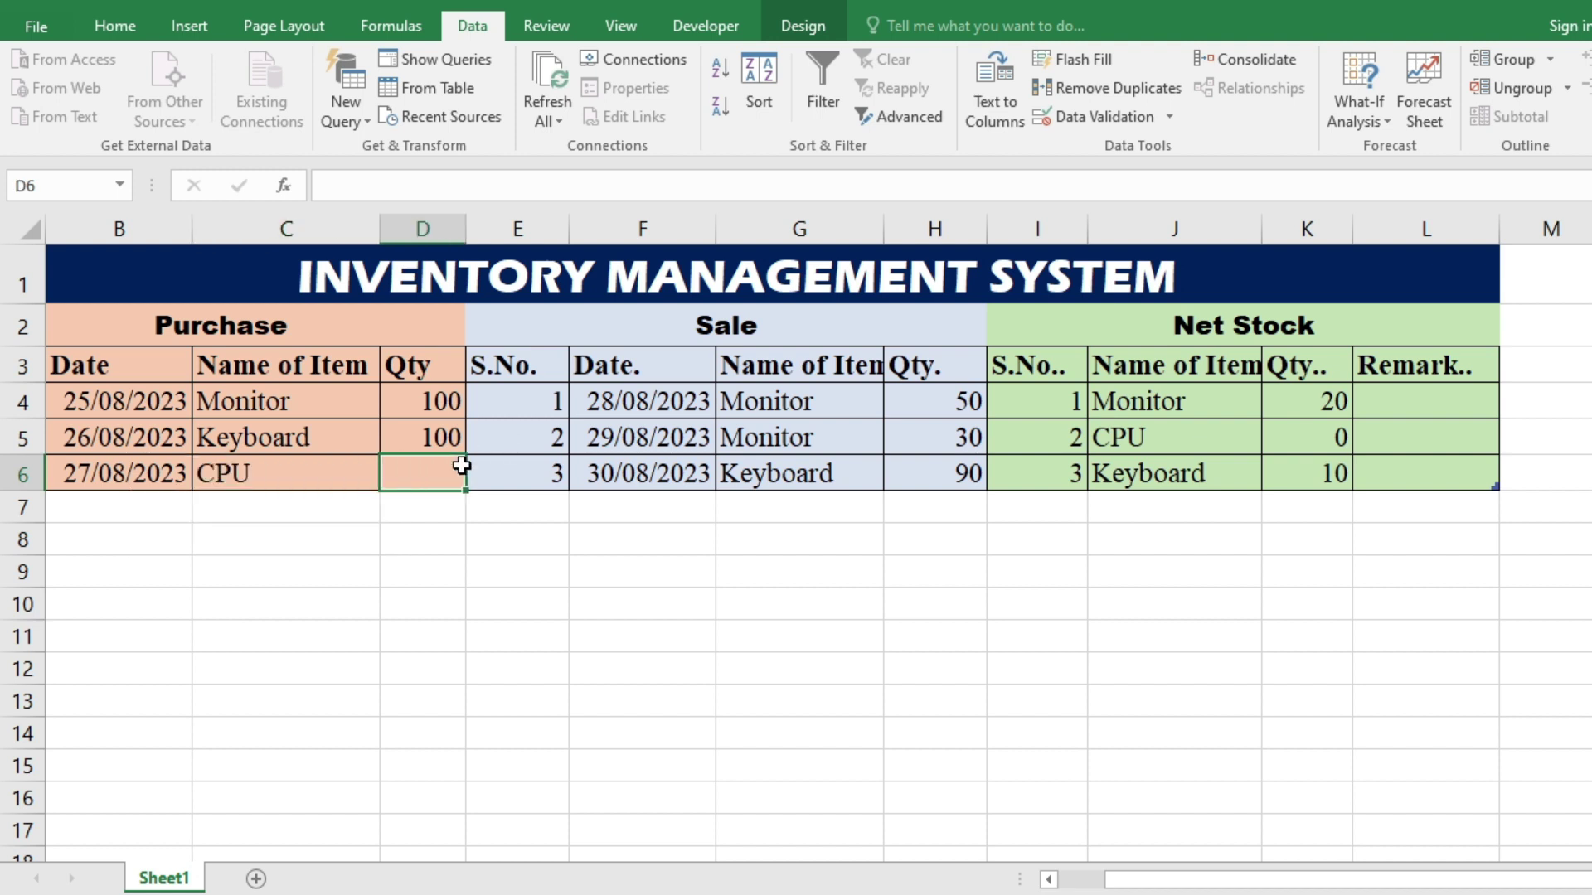
text(100)
key(Return)
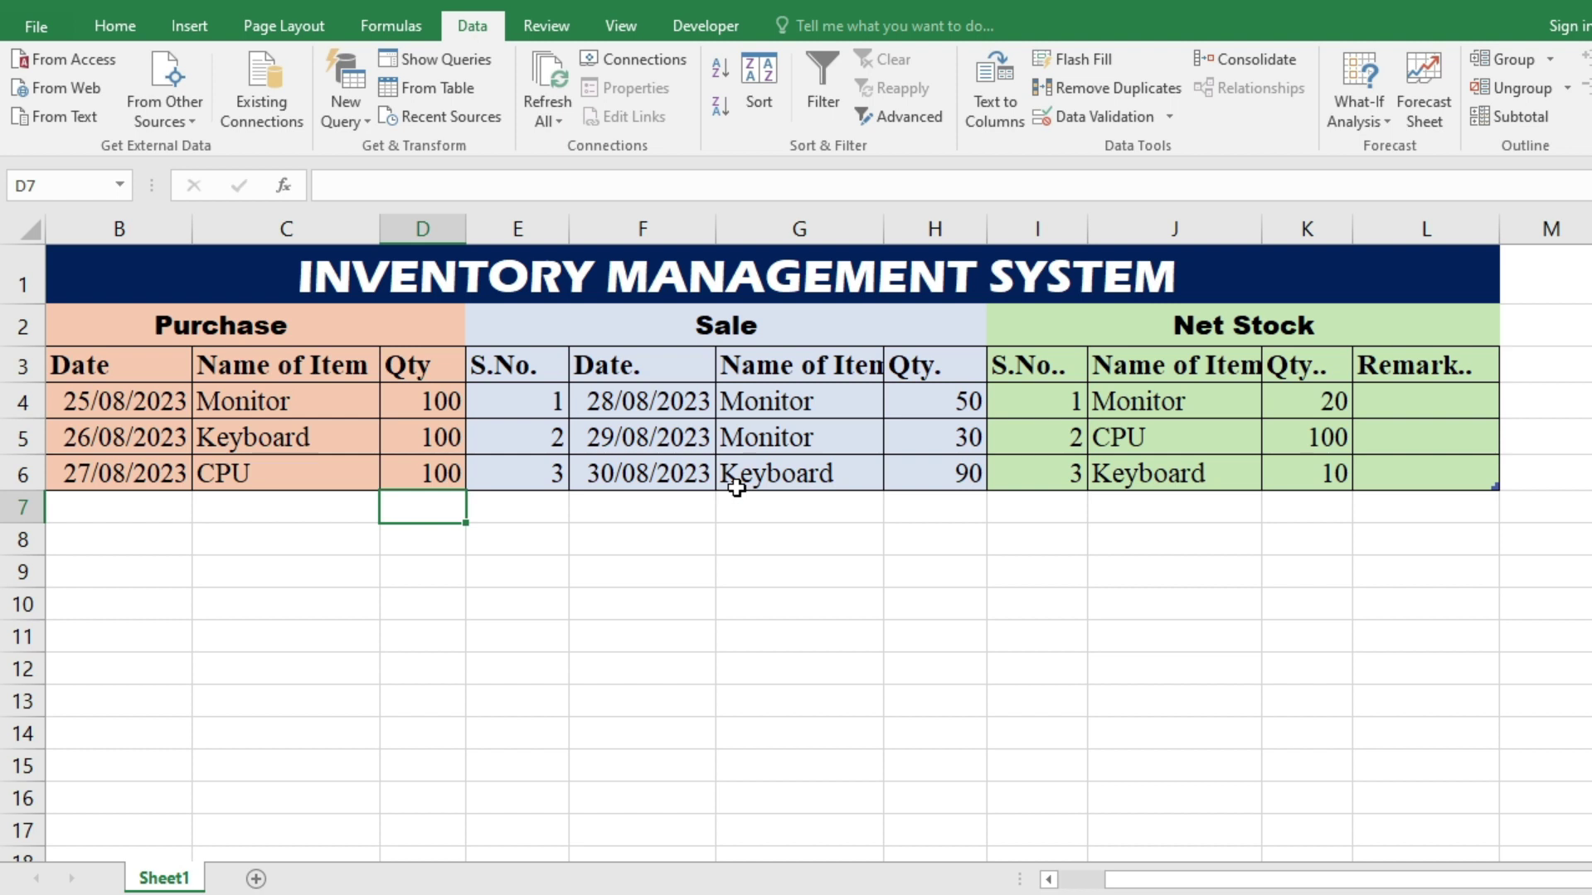
Step: Record a 95-unit CPU sale dated 30/08/2023 in the Sale table
click(584, 508)
text(30/08/2023)
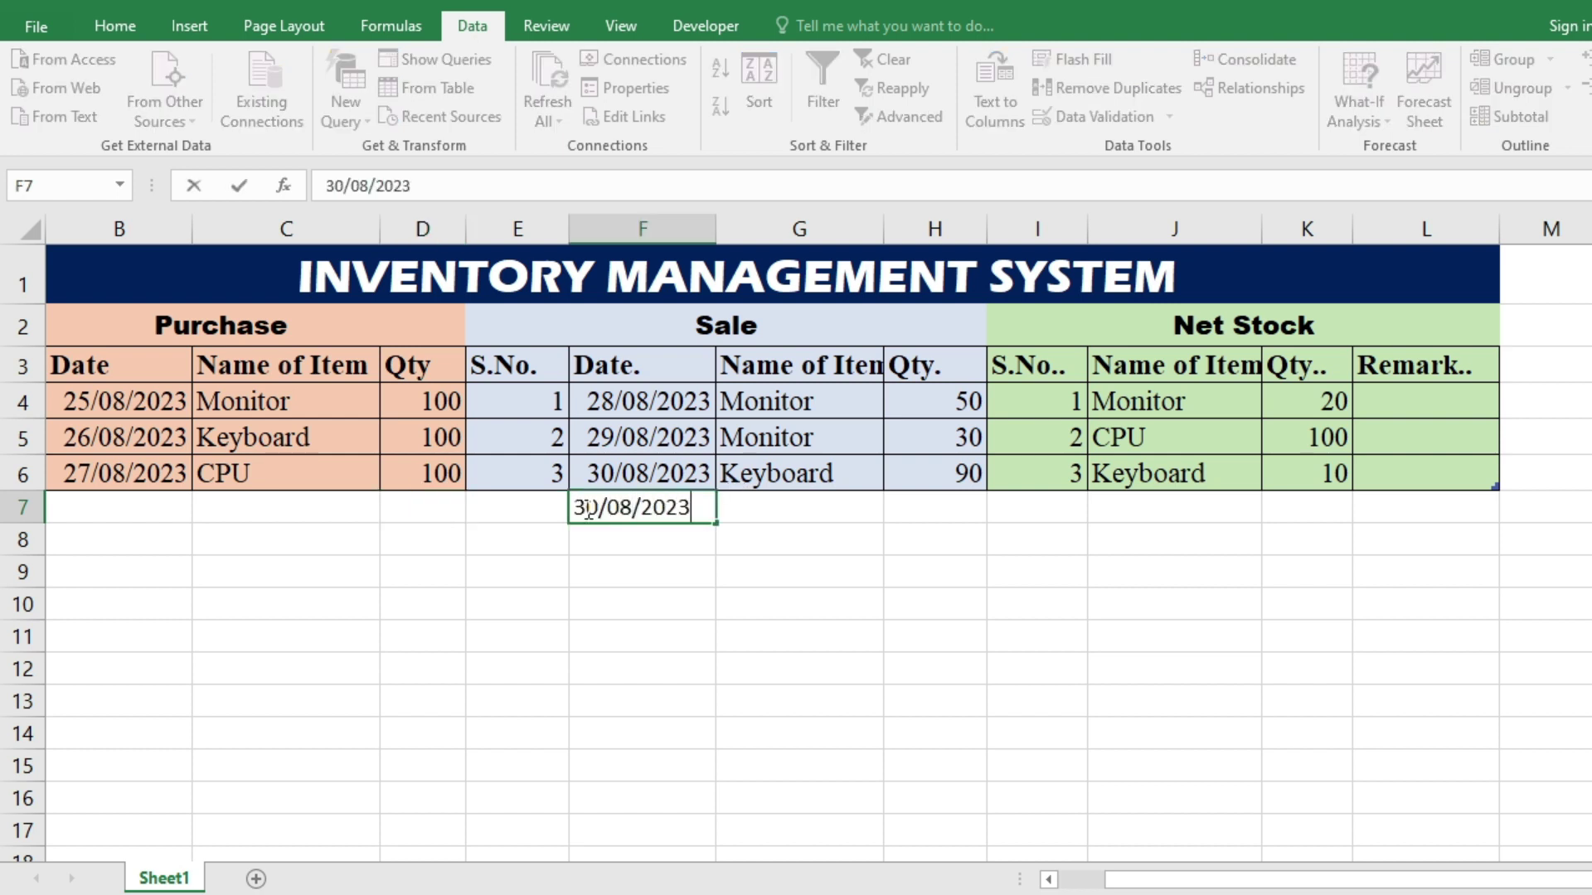
key(Tab)
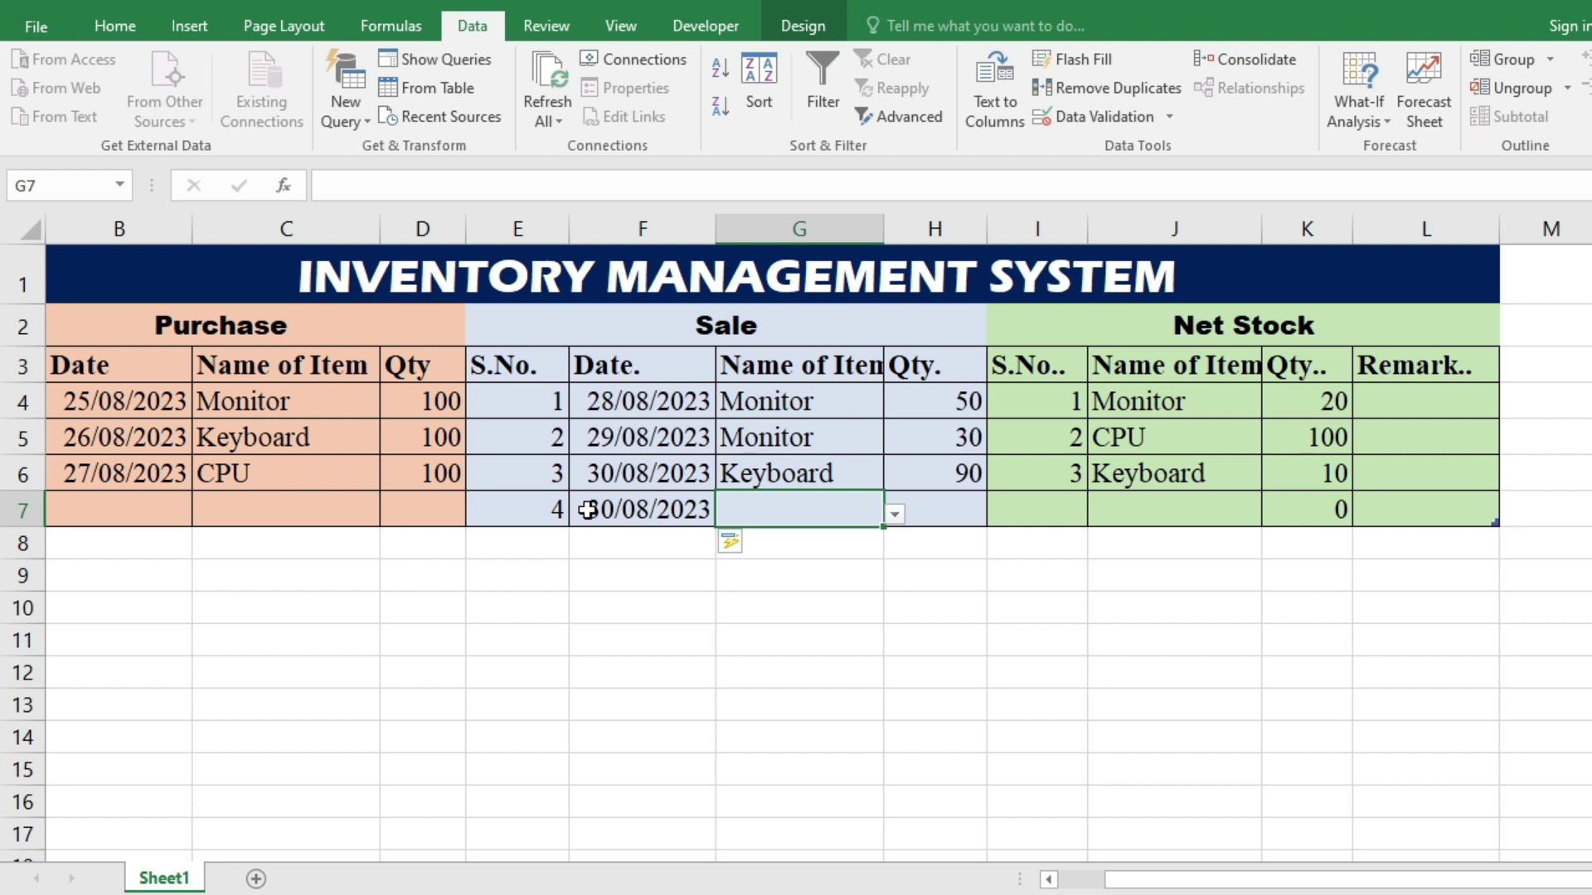
click(894, 514)
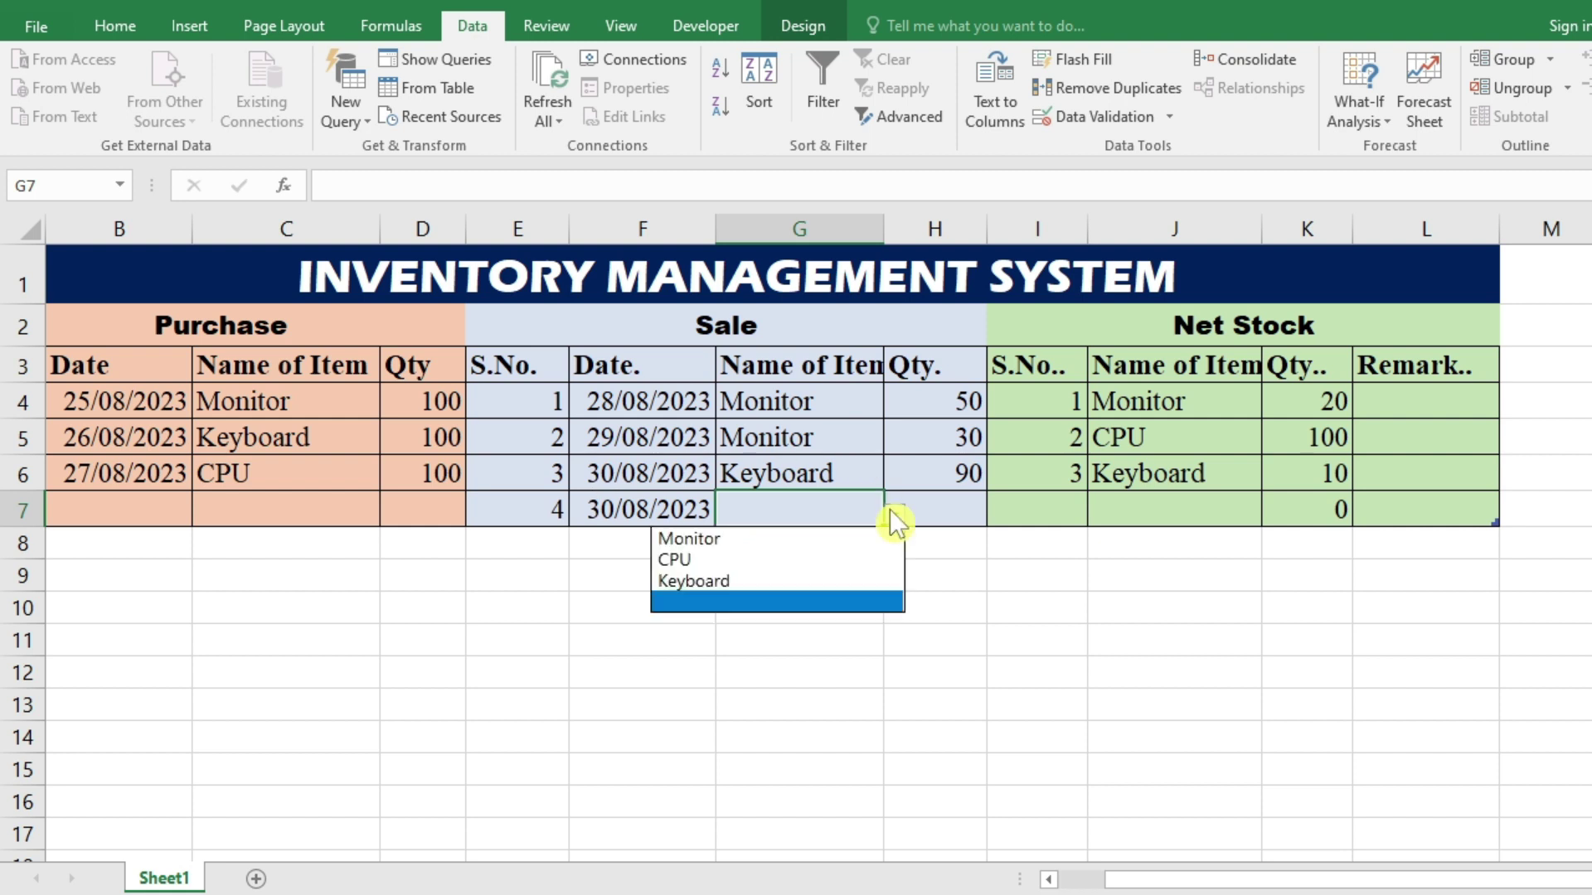
click(783, 559)
click(941, 502)
text(95)
key(Return)
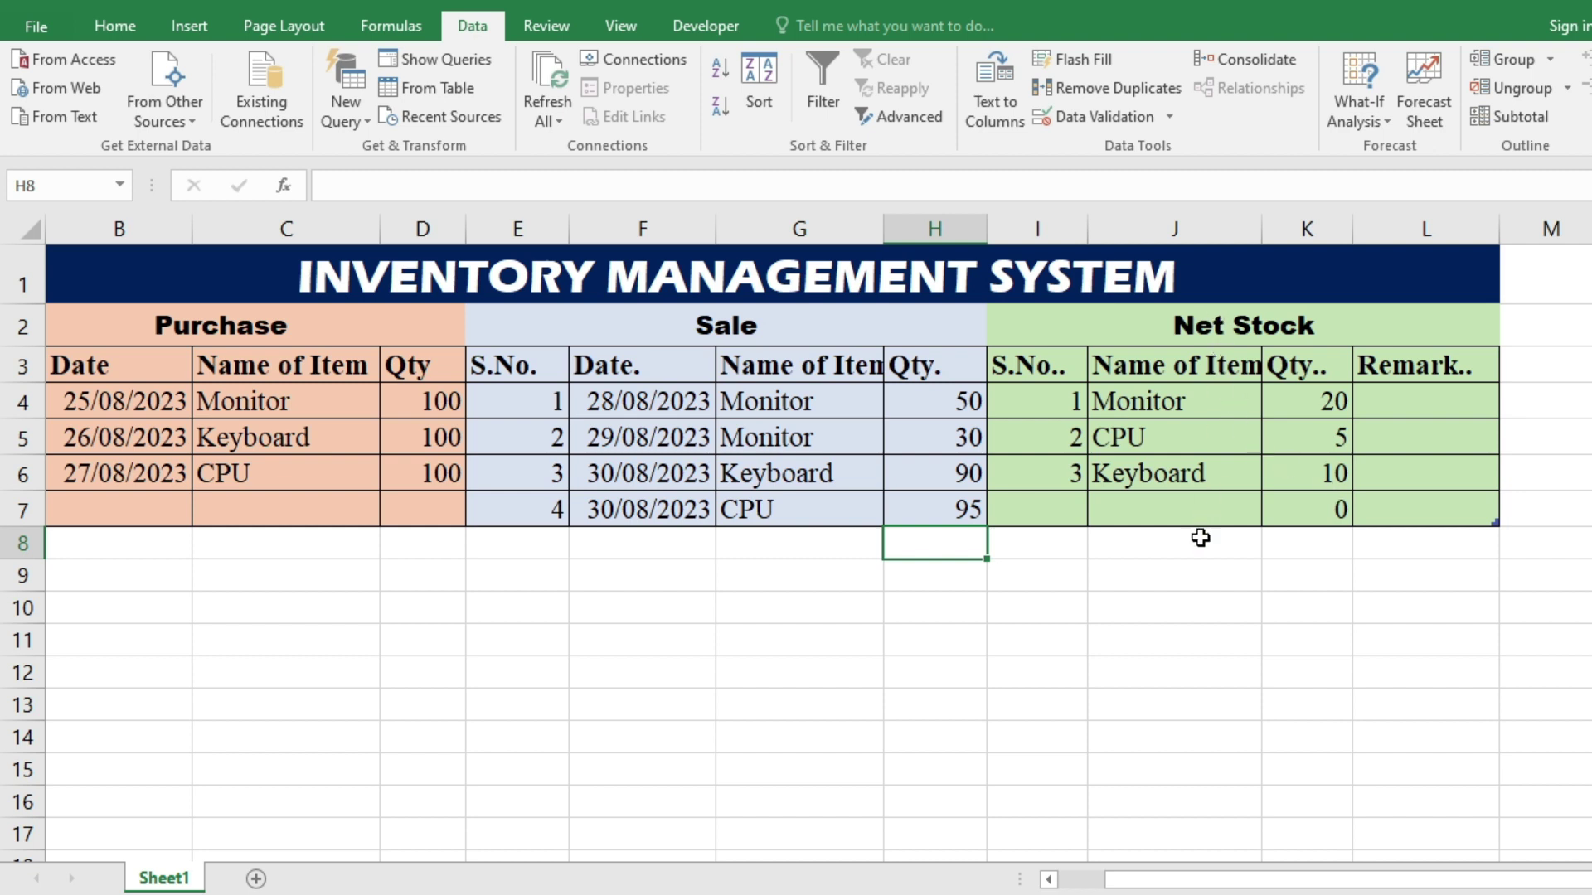
click(1179, 507)
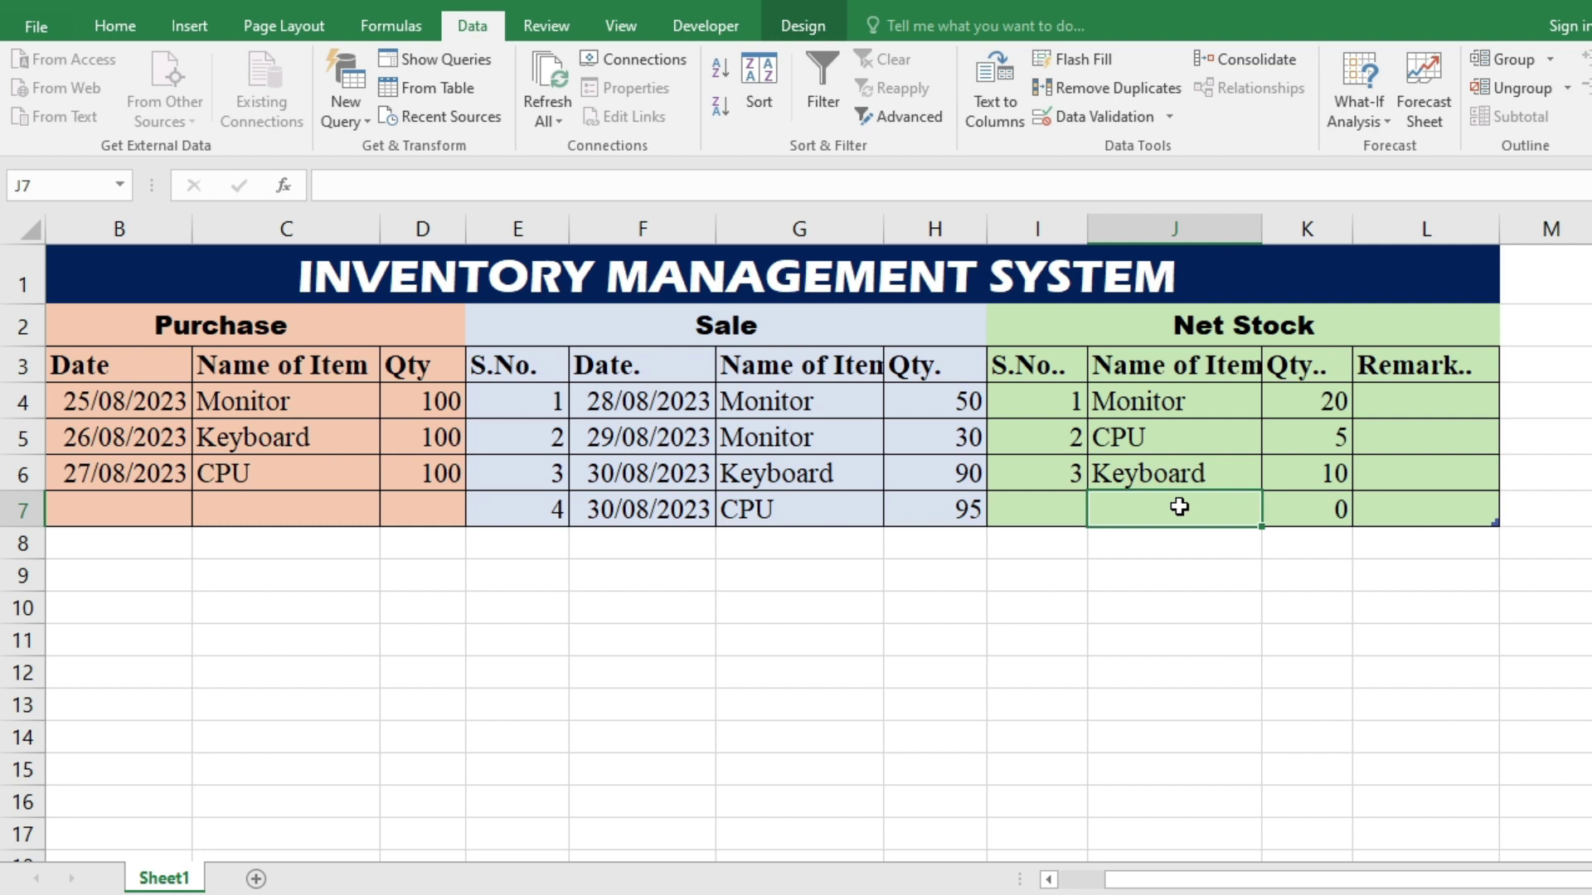
Step: Add Printer and Speaker as new Net Stock items in J7:J8
text(Printer)
key(Return)
text(Speaker)
key(Return)
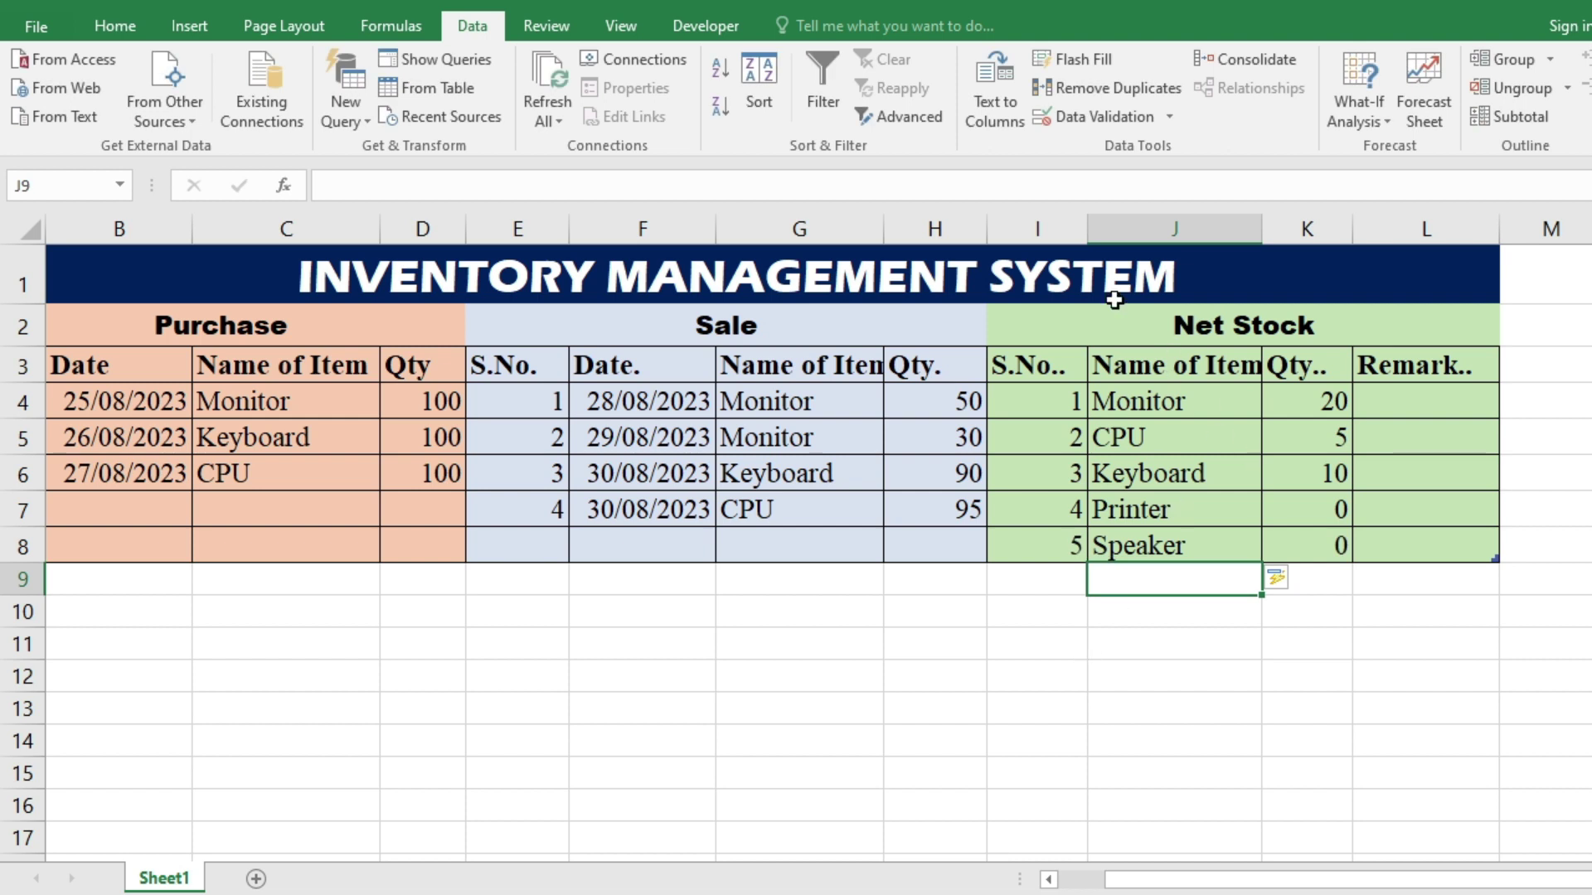
Step: Record a Printer purchase dated 28/08/2023 in the Purchase table
click(152, 513)
text(28/08/2023)
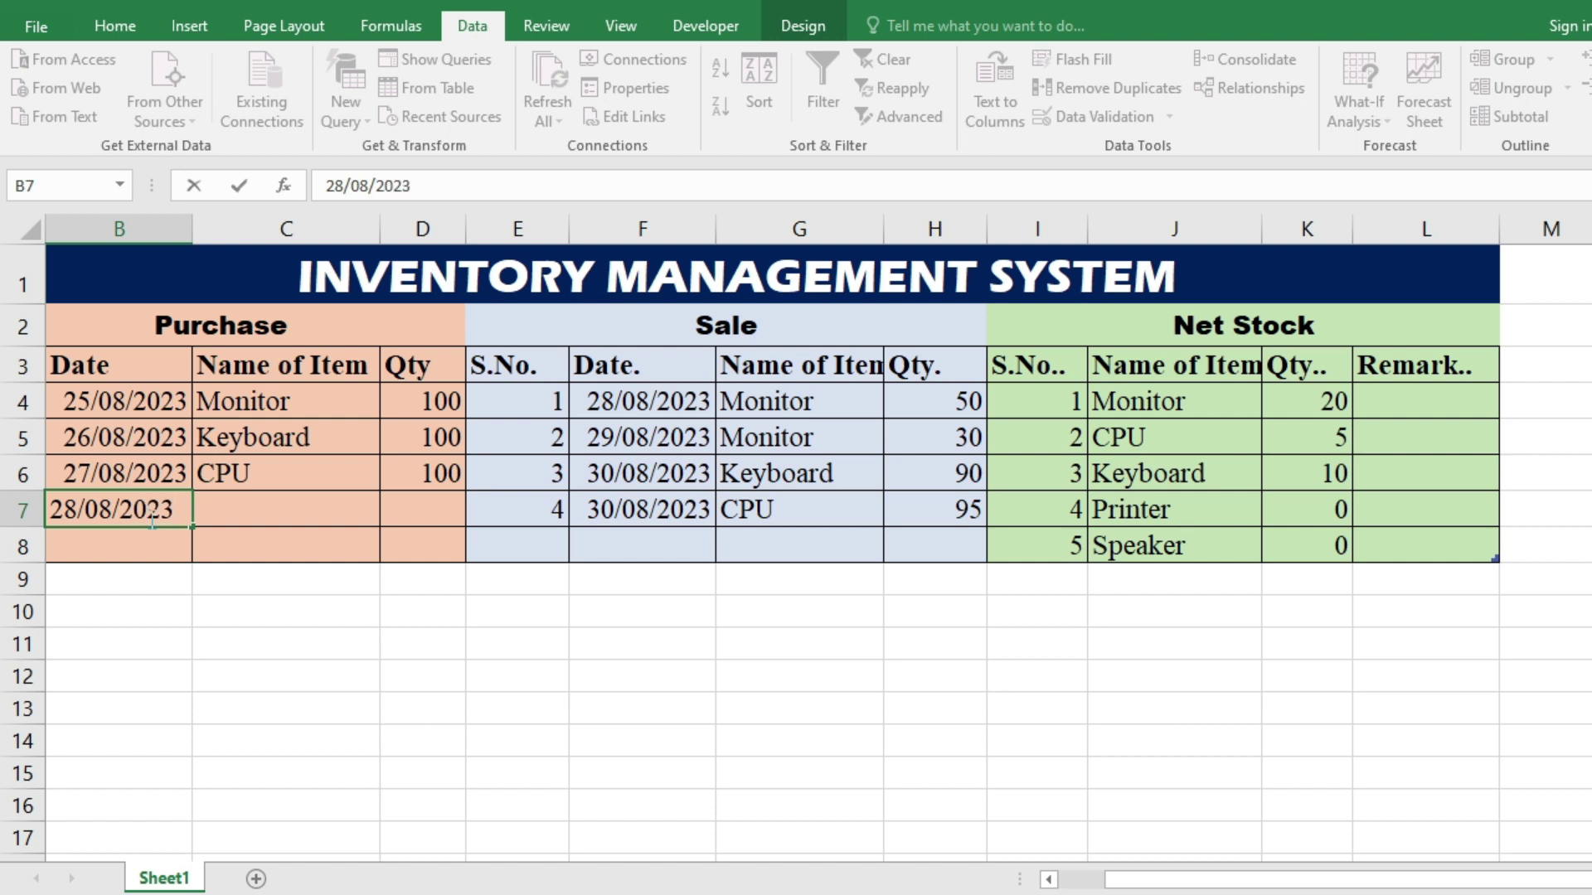
key(Tab)
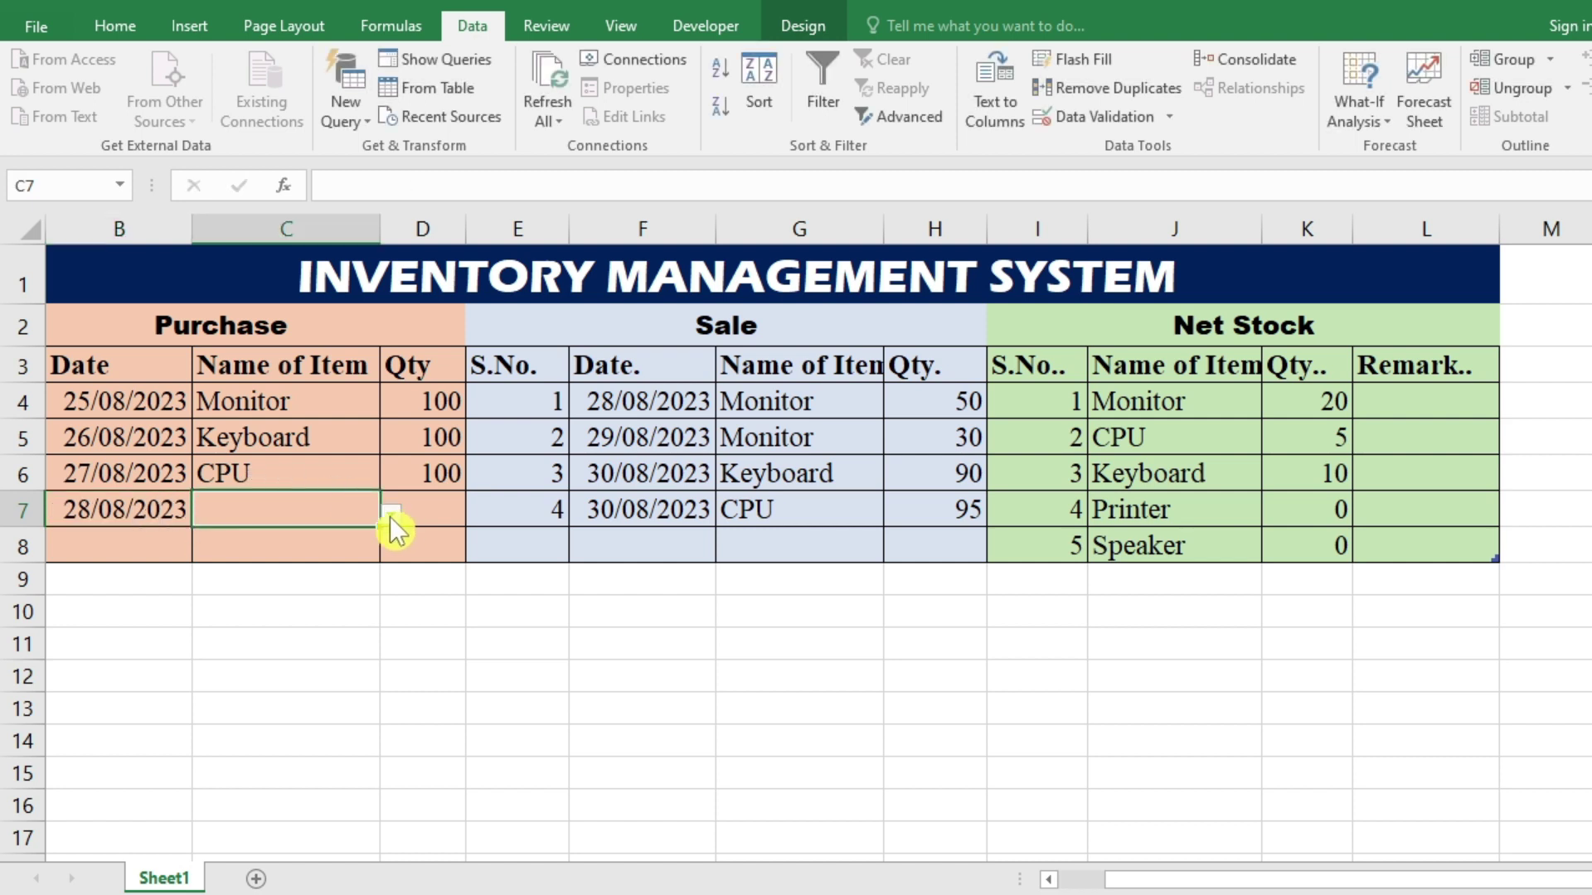
click(390, 516)
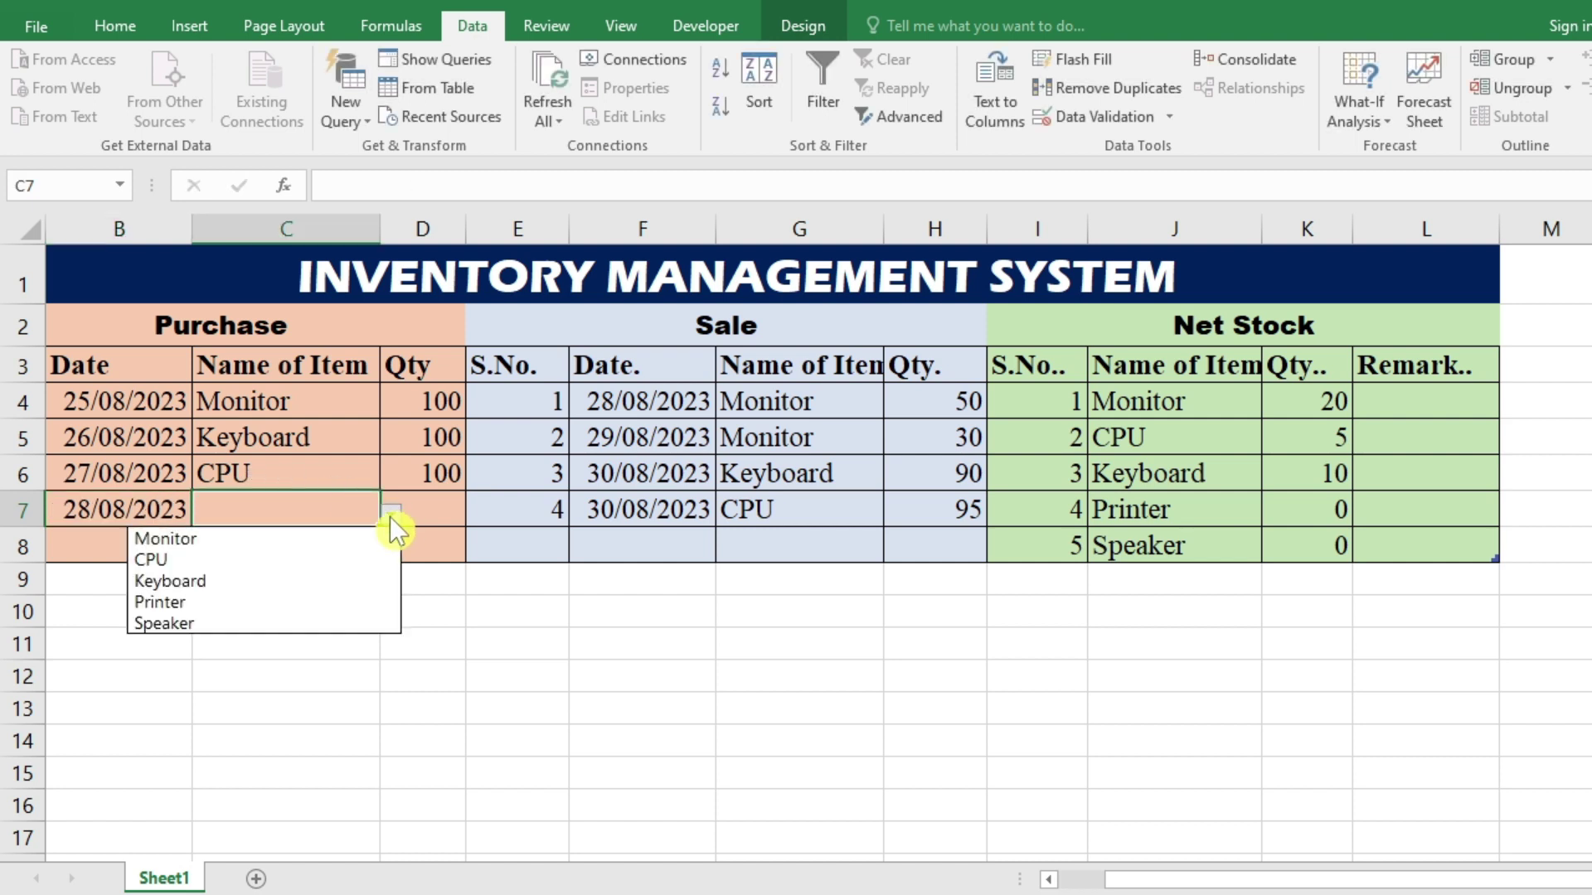
click(218, 603)
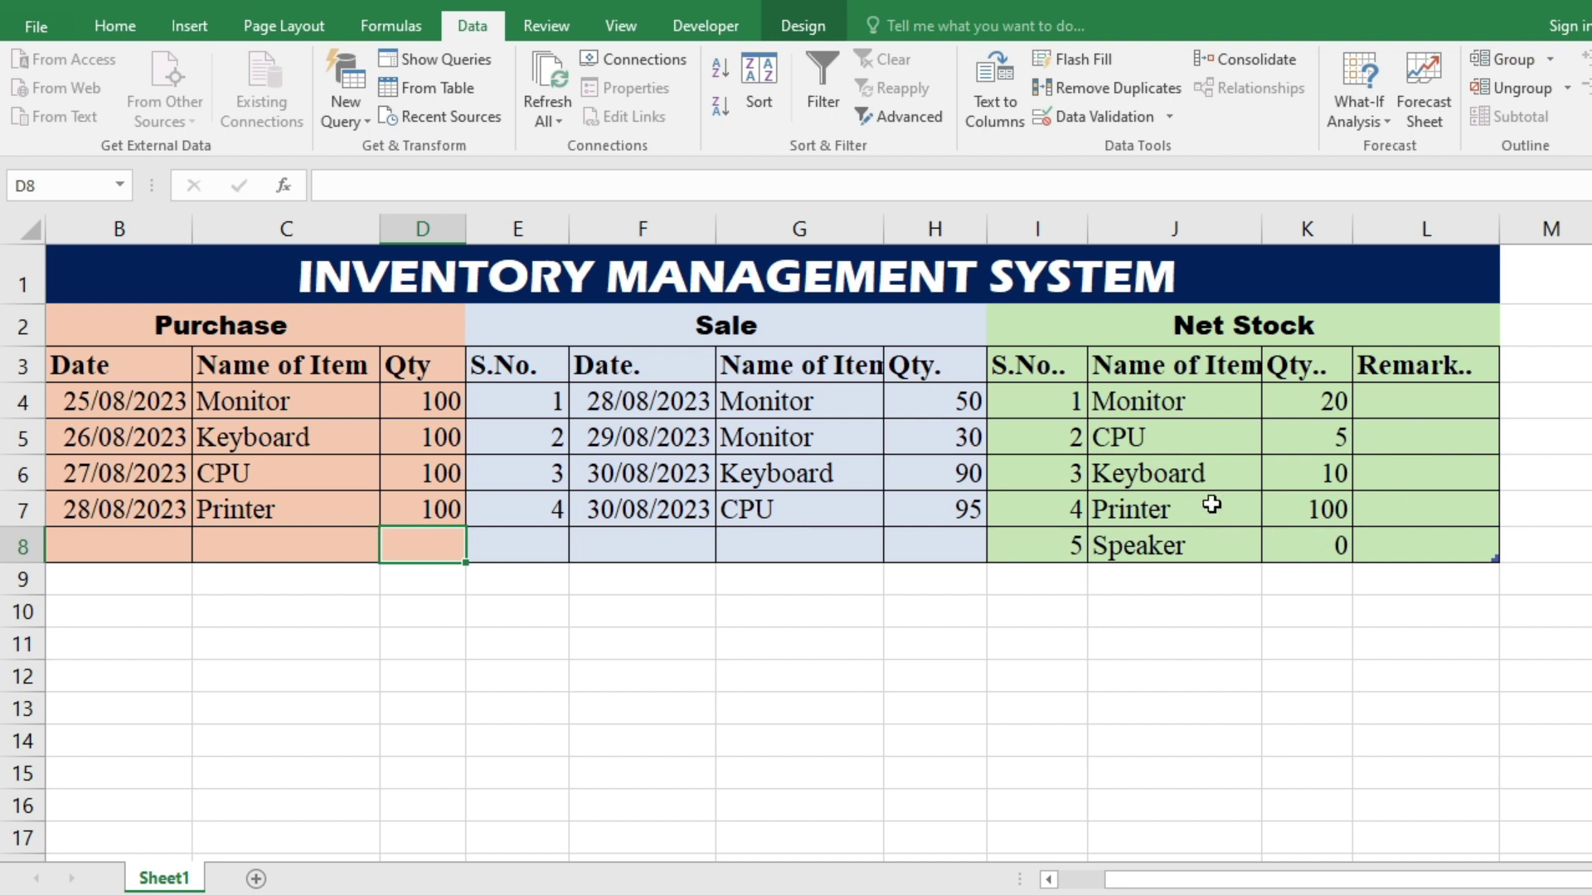
Step: Record a 60-unit Printer sale dated 01/09/2023 in the Sale table
click(695, 543)
text(01/09/)
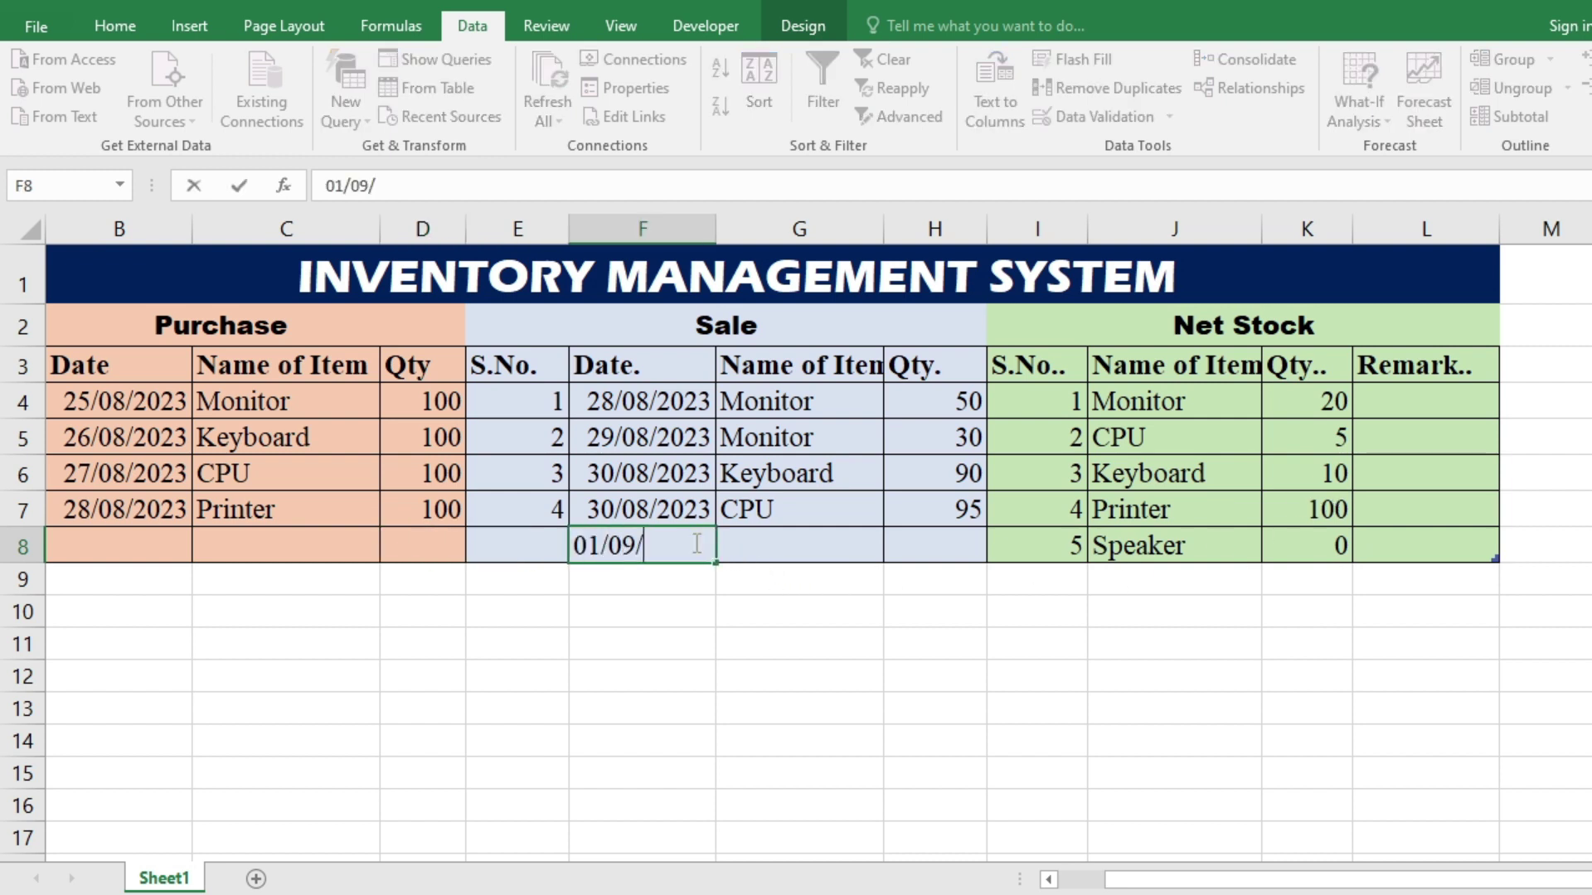
text(2023)
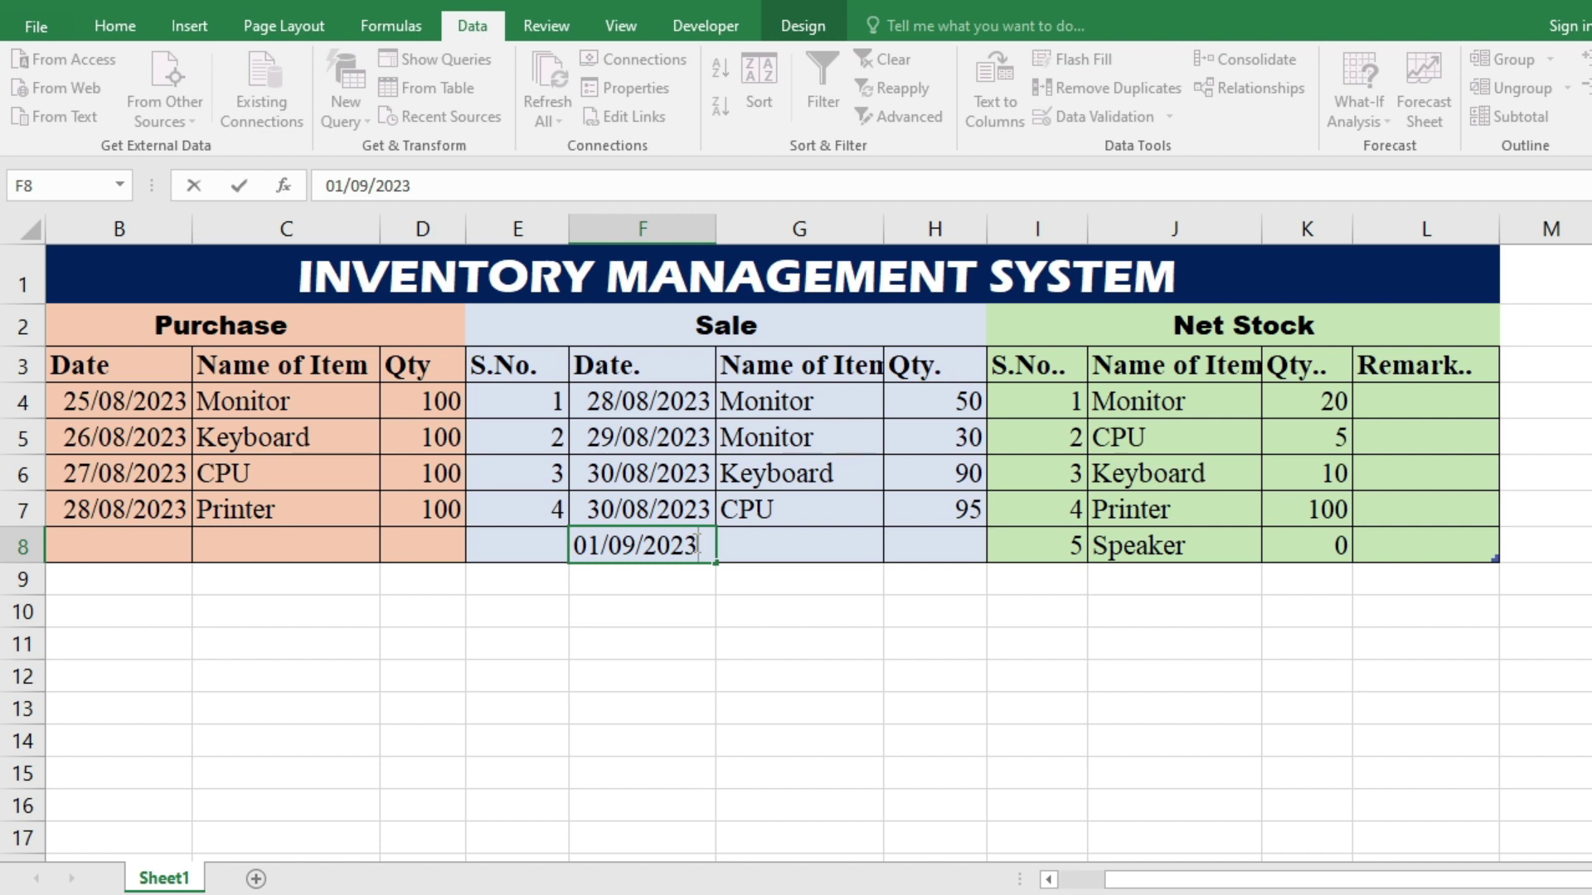
key(Tab)
click(895, 550)
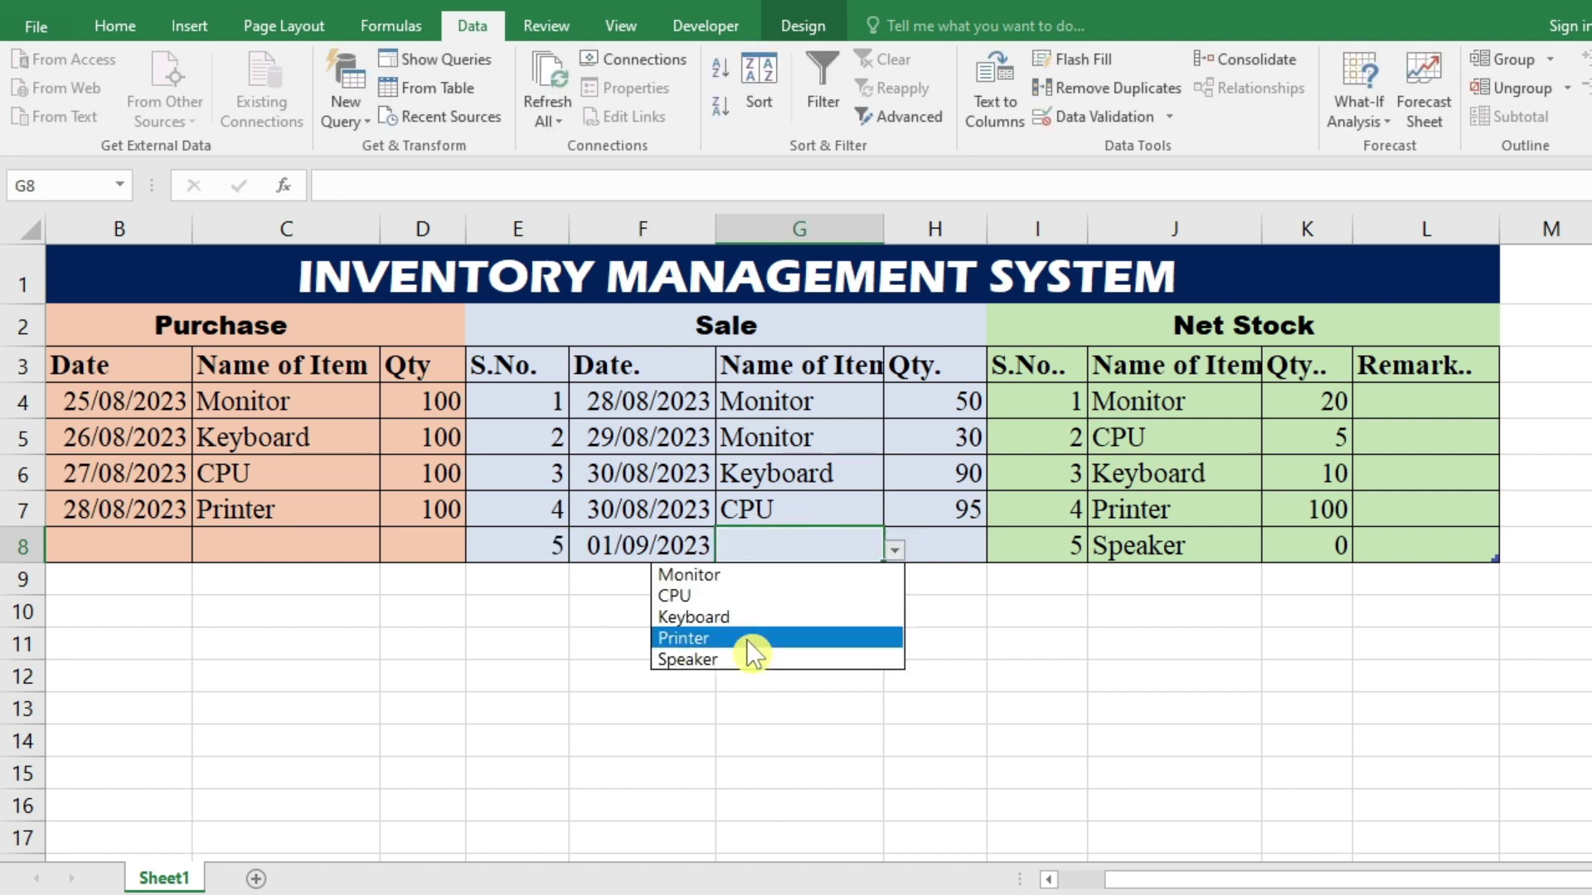
click(748, 647)
key(Tab)
text(60)
key(Return)
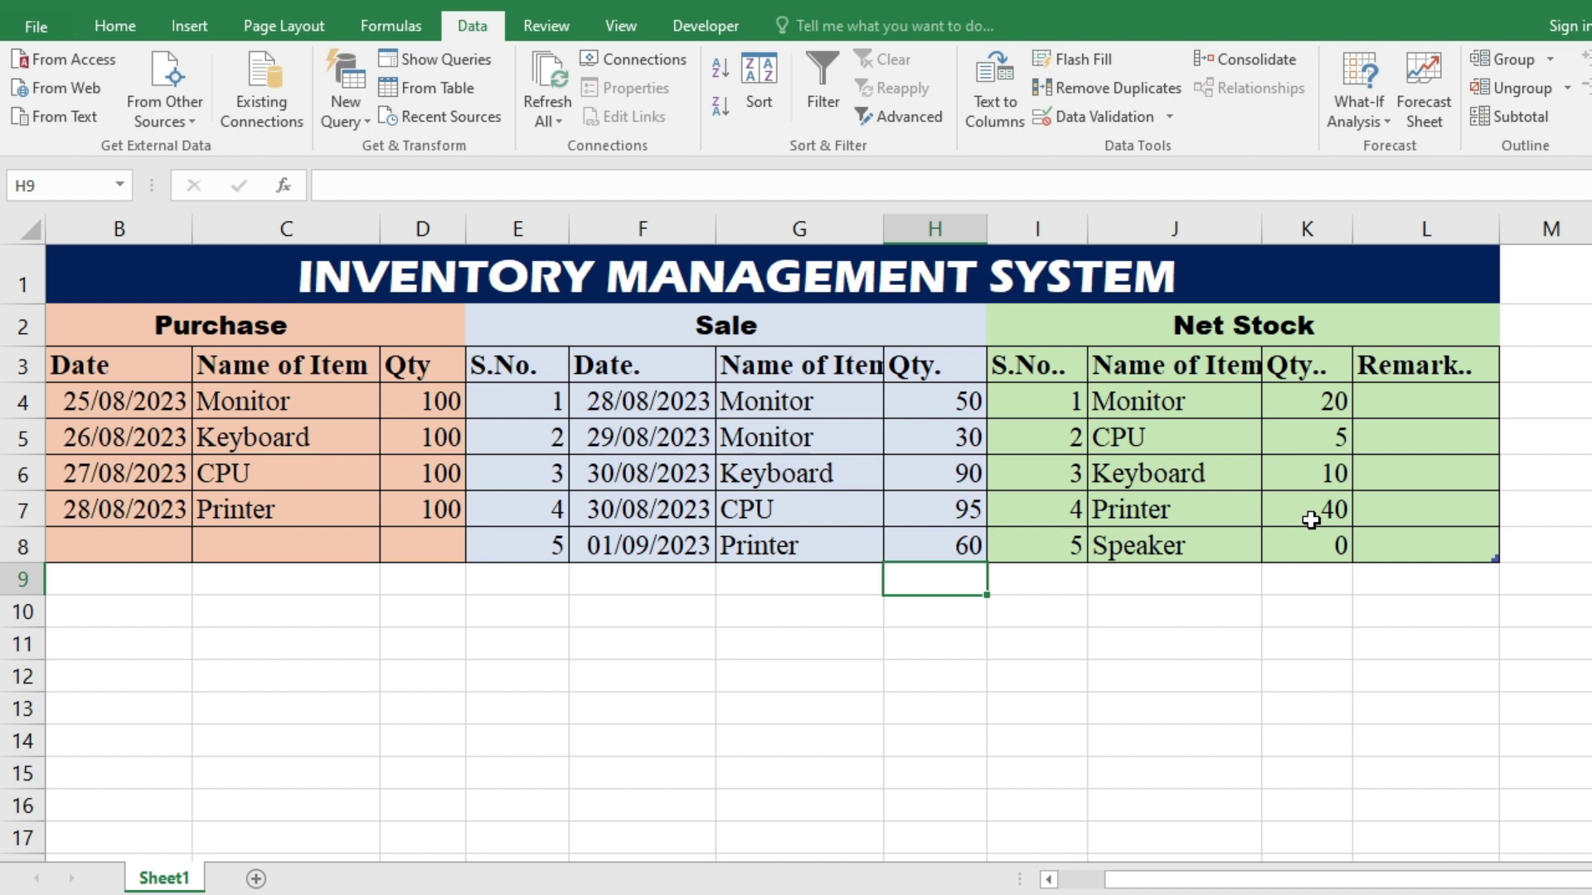
Step: Enter =IF([@[Qty..]]<10,"Low Stock","") in L4, then select the Remark cells L4:L8
click(1451, 405)
text(=)
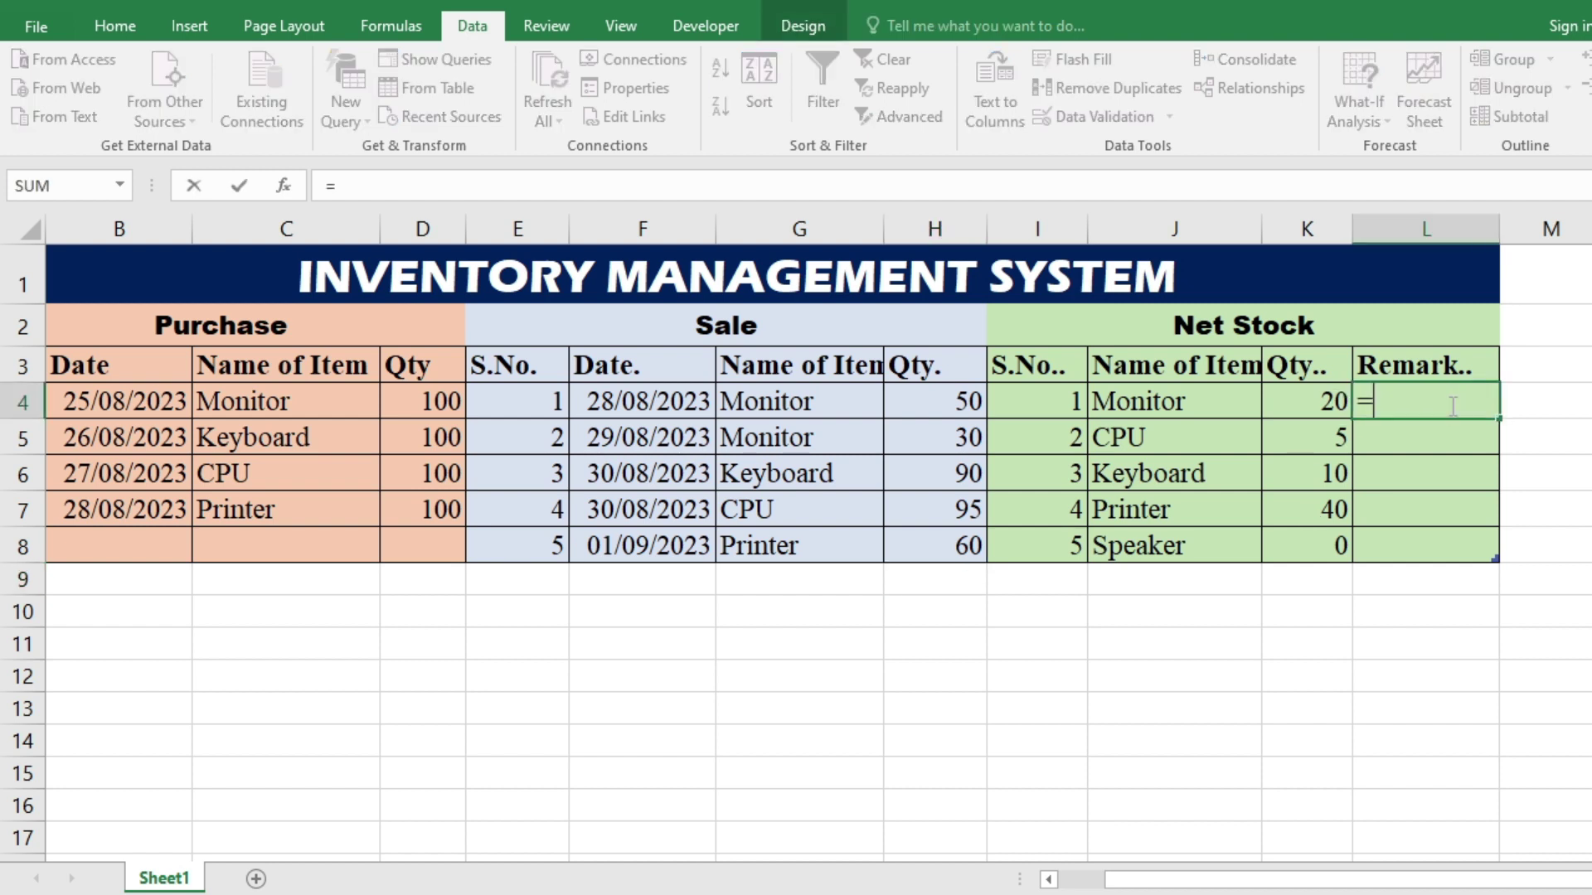
text(if)
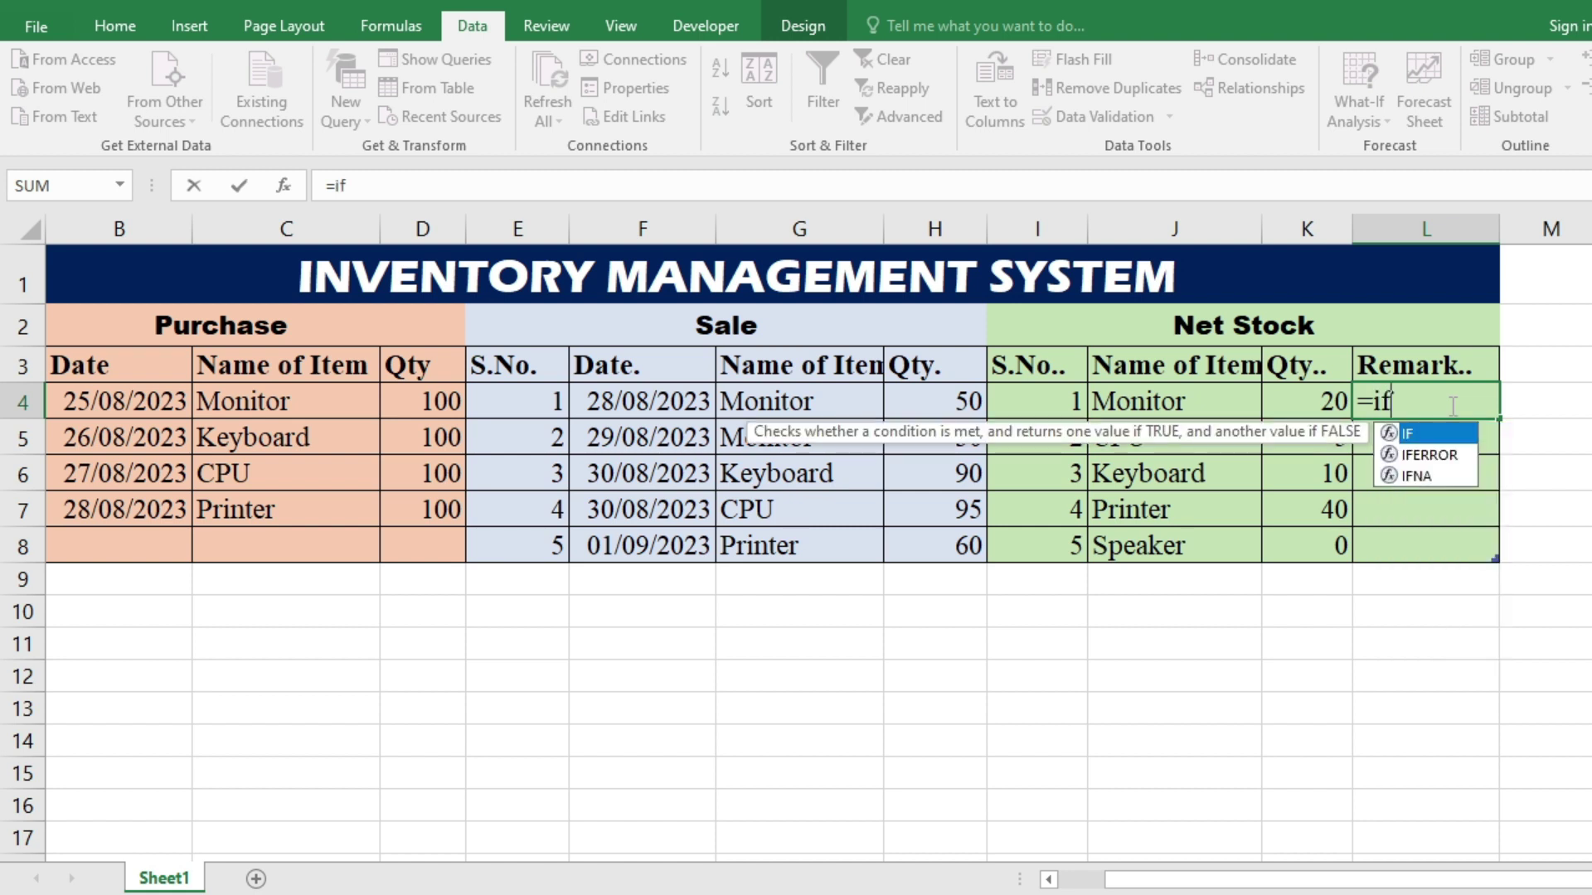
text(()
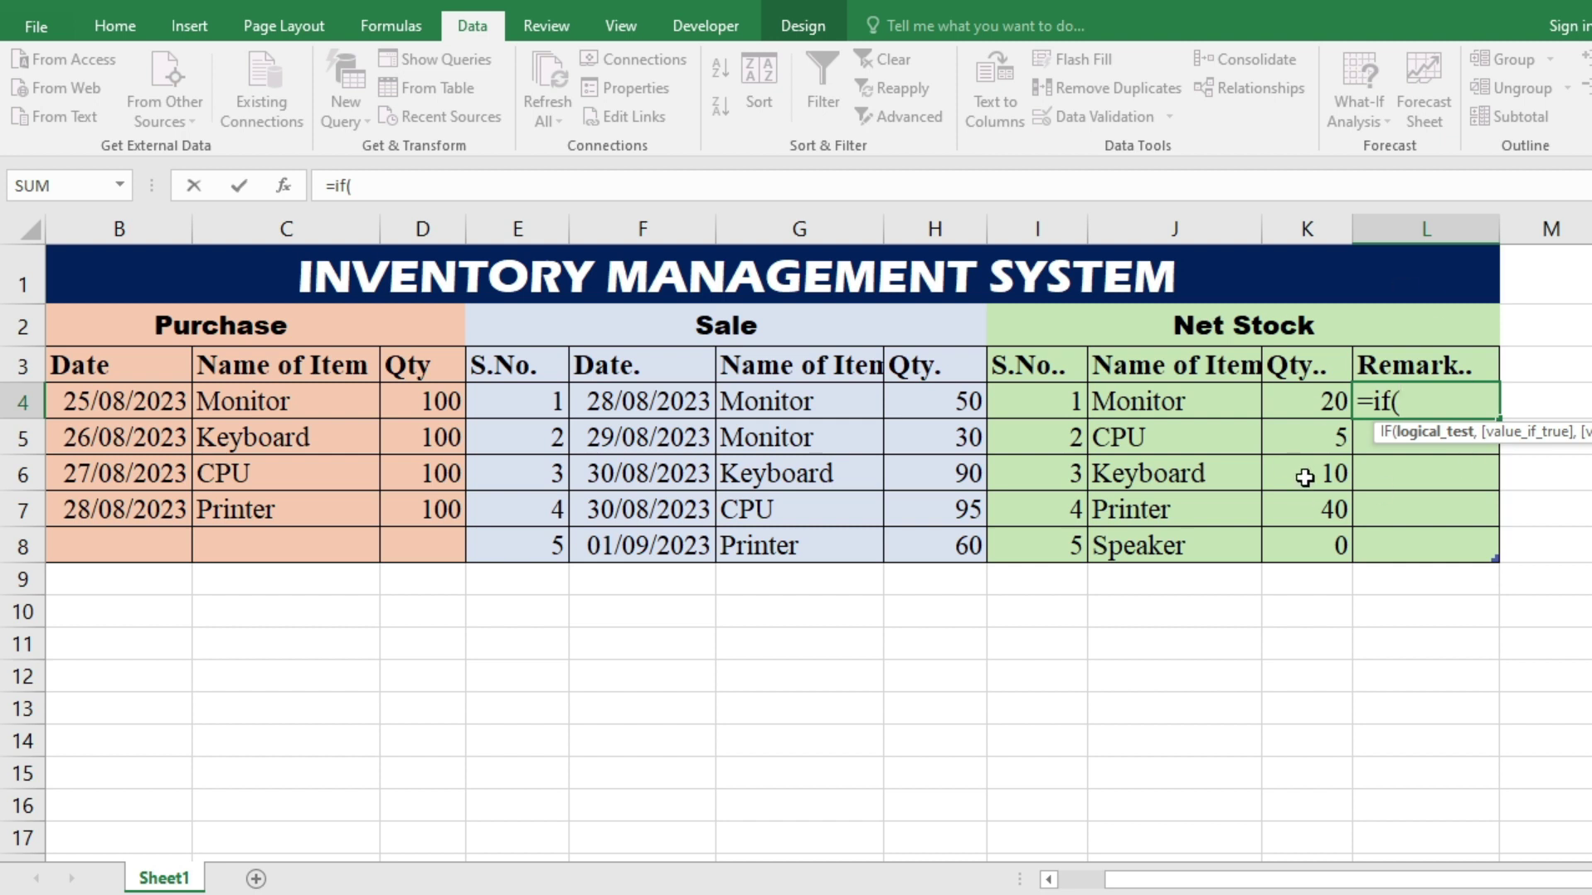
click(1307, 406)
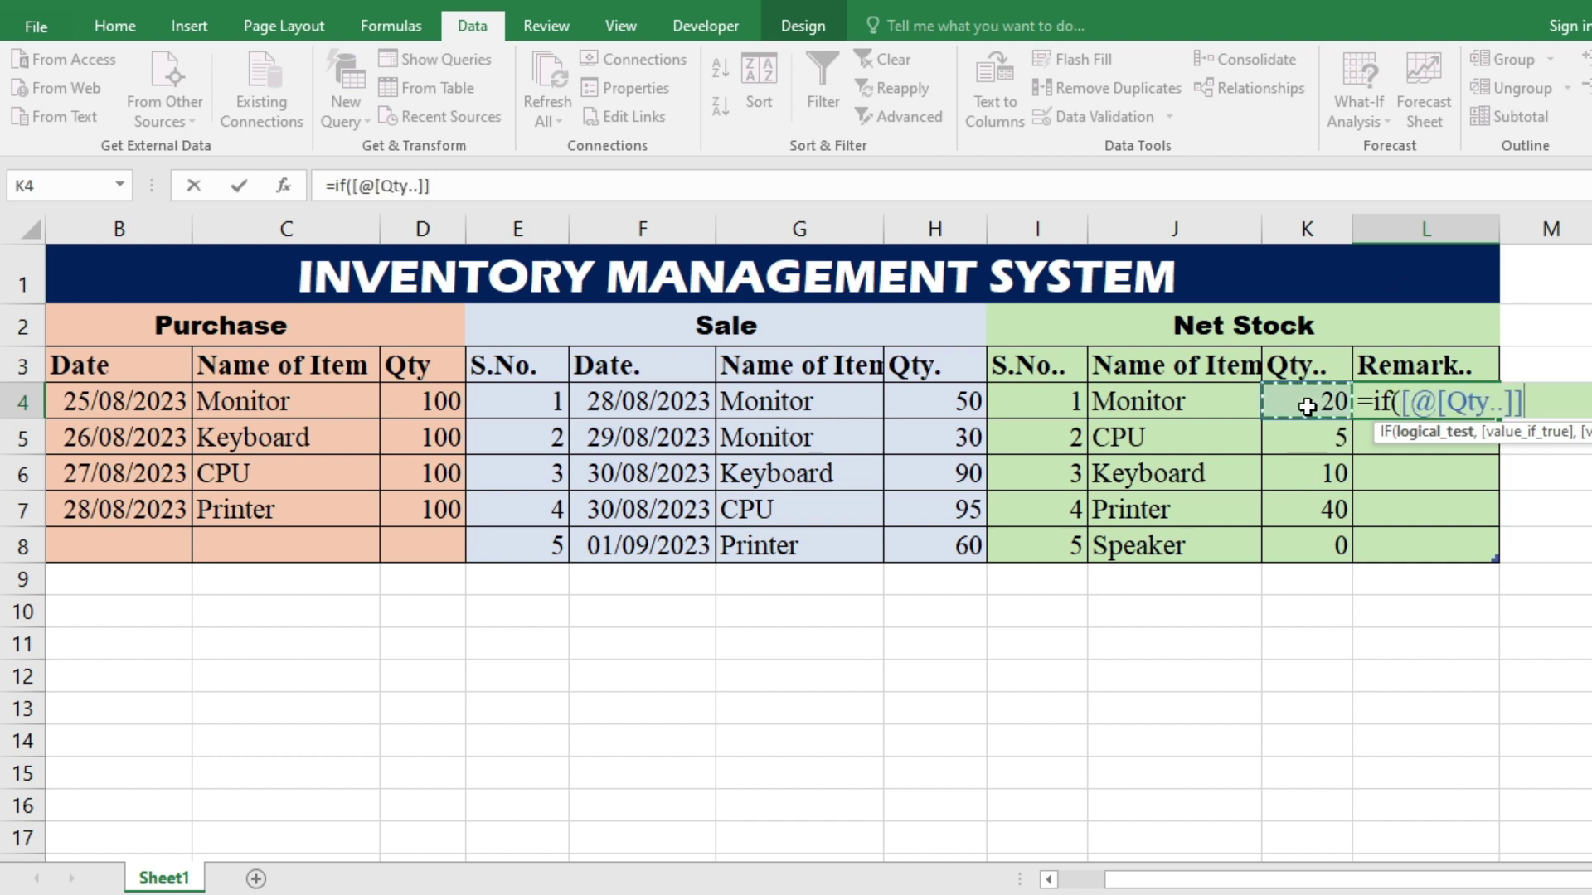
text(<)
text(10)
text(,"Low Stock","")
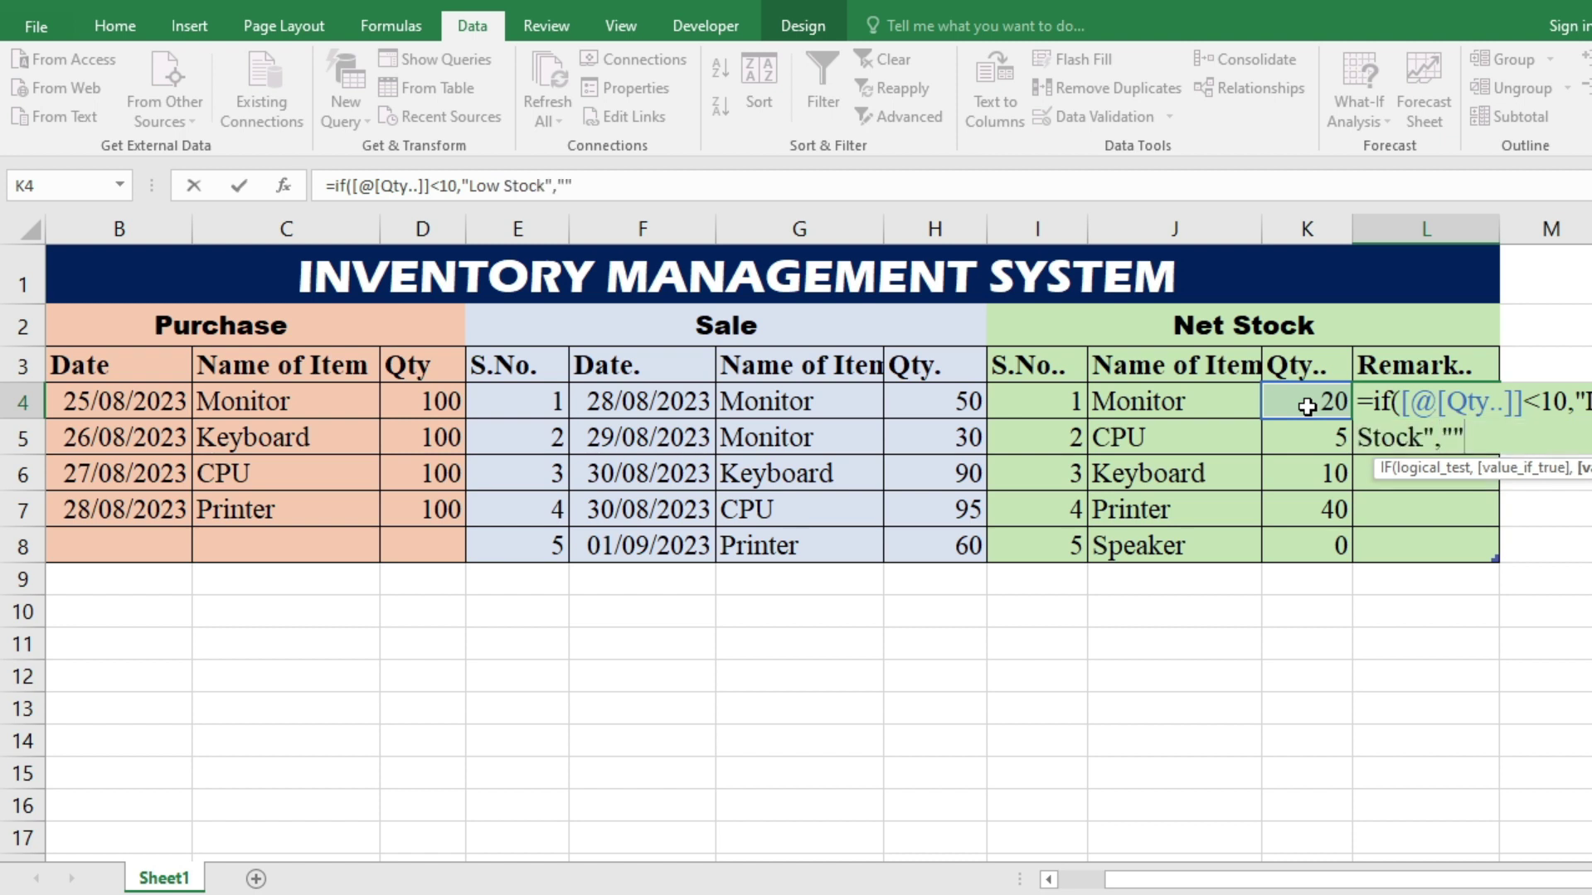
text())
key(Return)
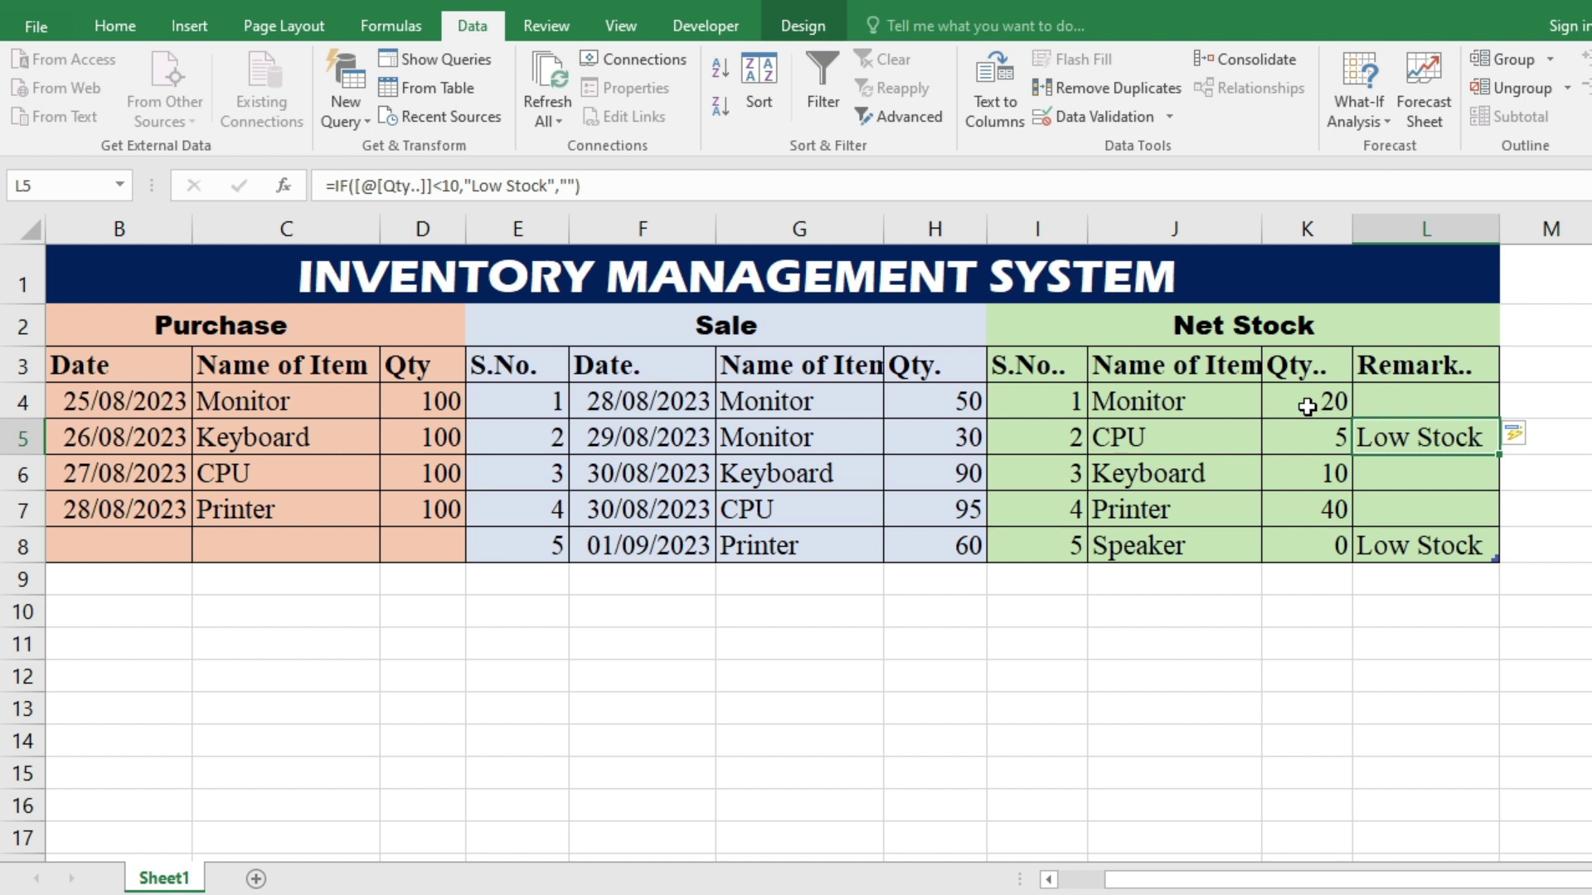
drag(1439, 400, 1445, 537)
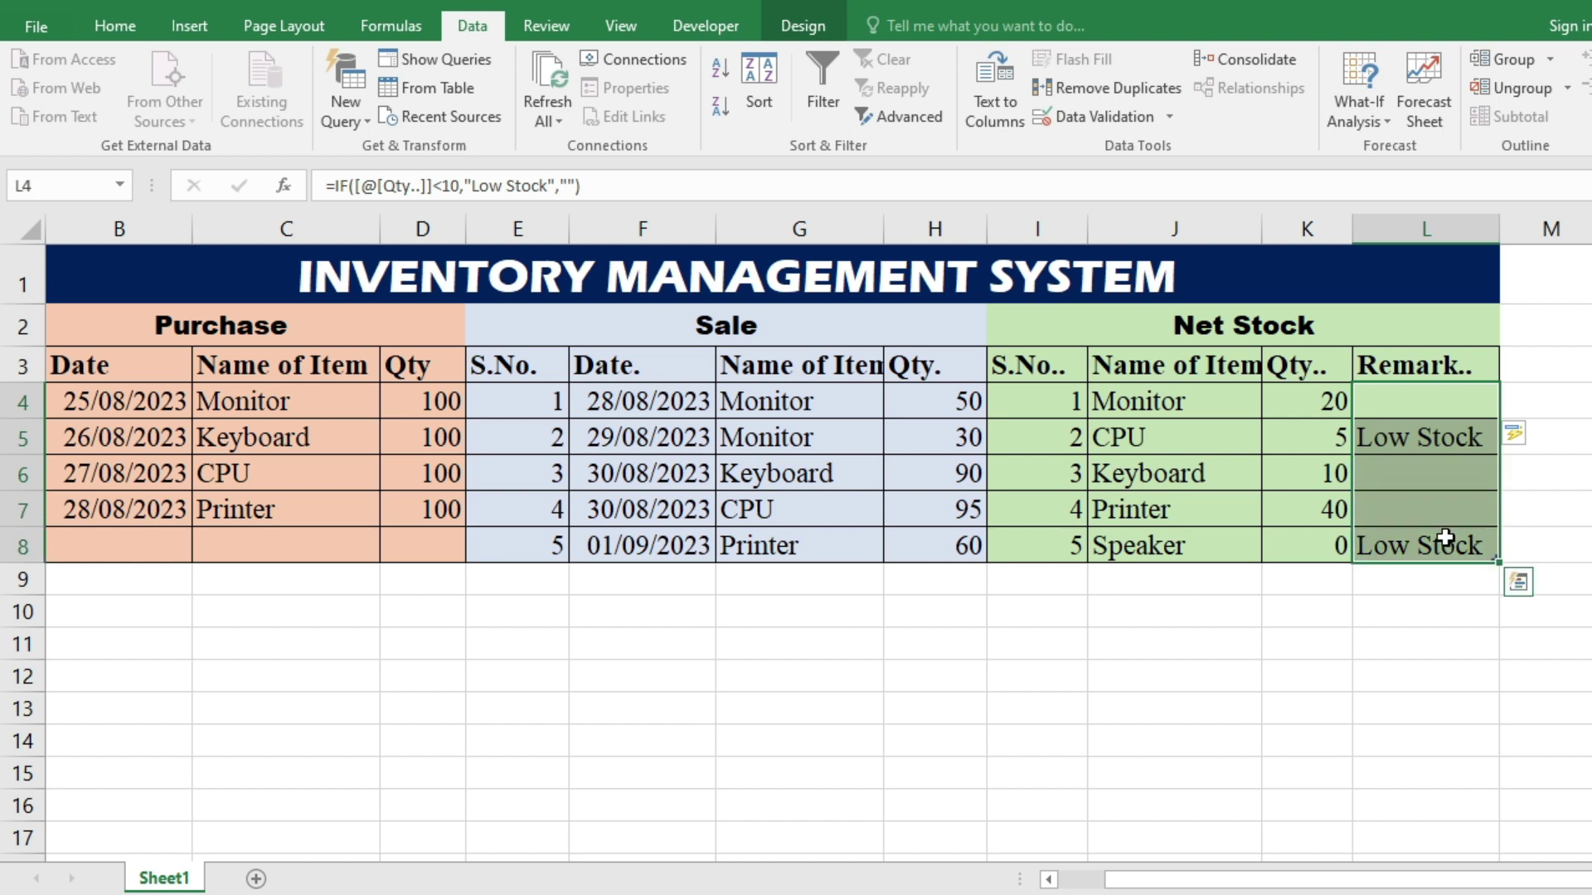
Step: Create a new formula-based conditional formatting rule =$K4<10 for the Remark cells
click(107, 26)
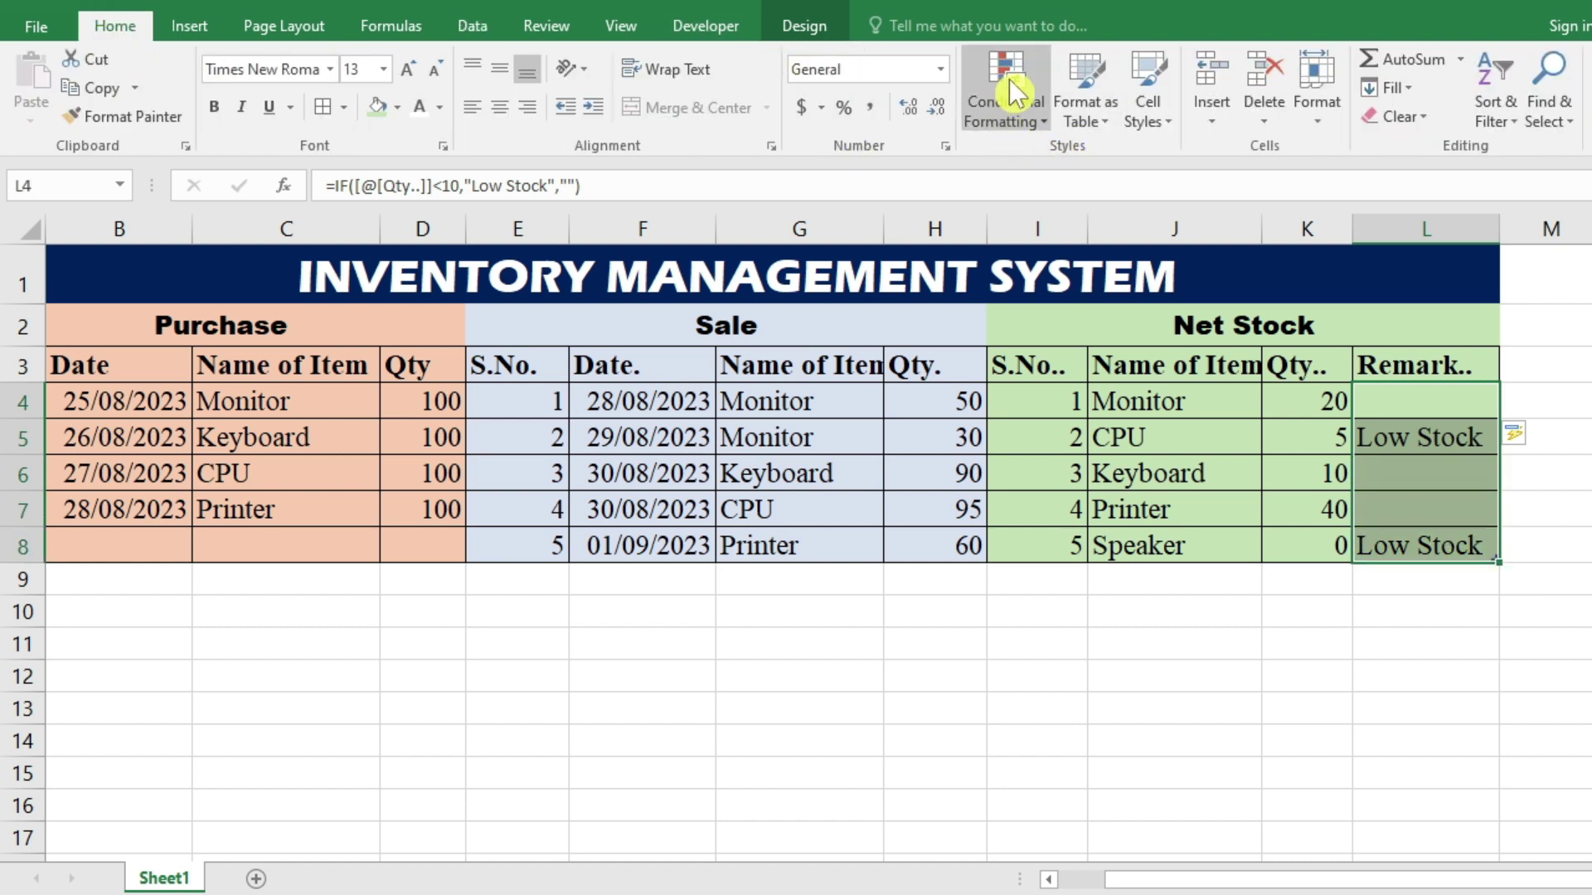
click(1047, 123)
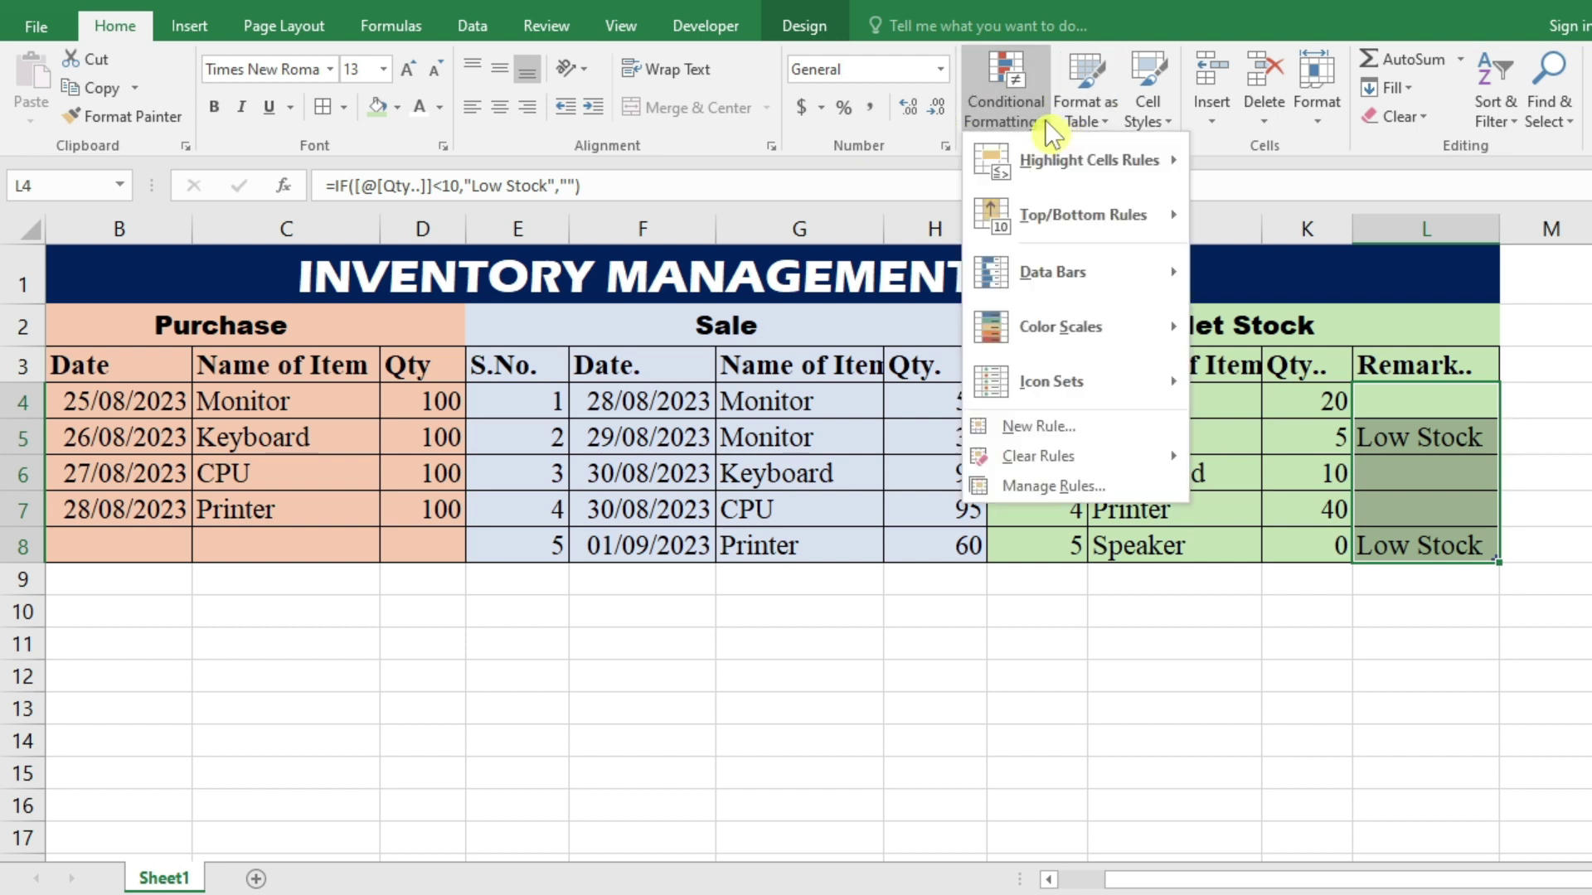
click(1062, 421)
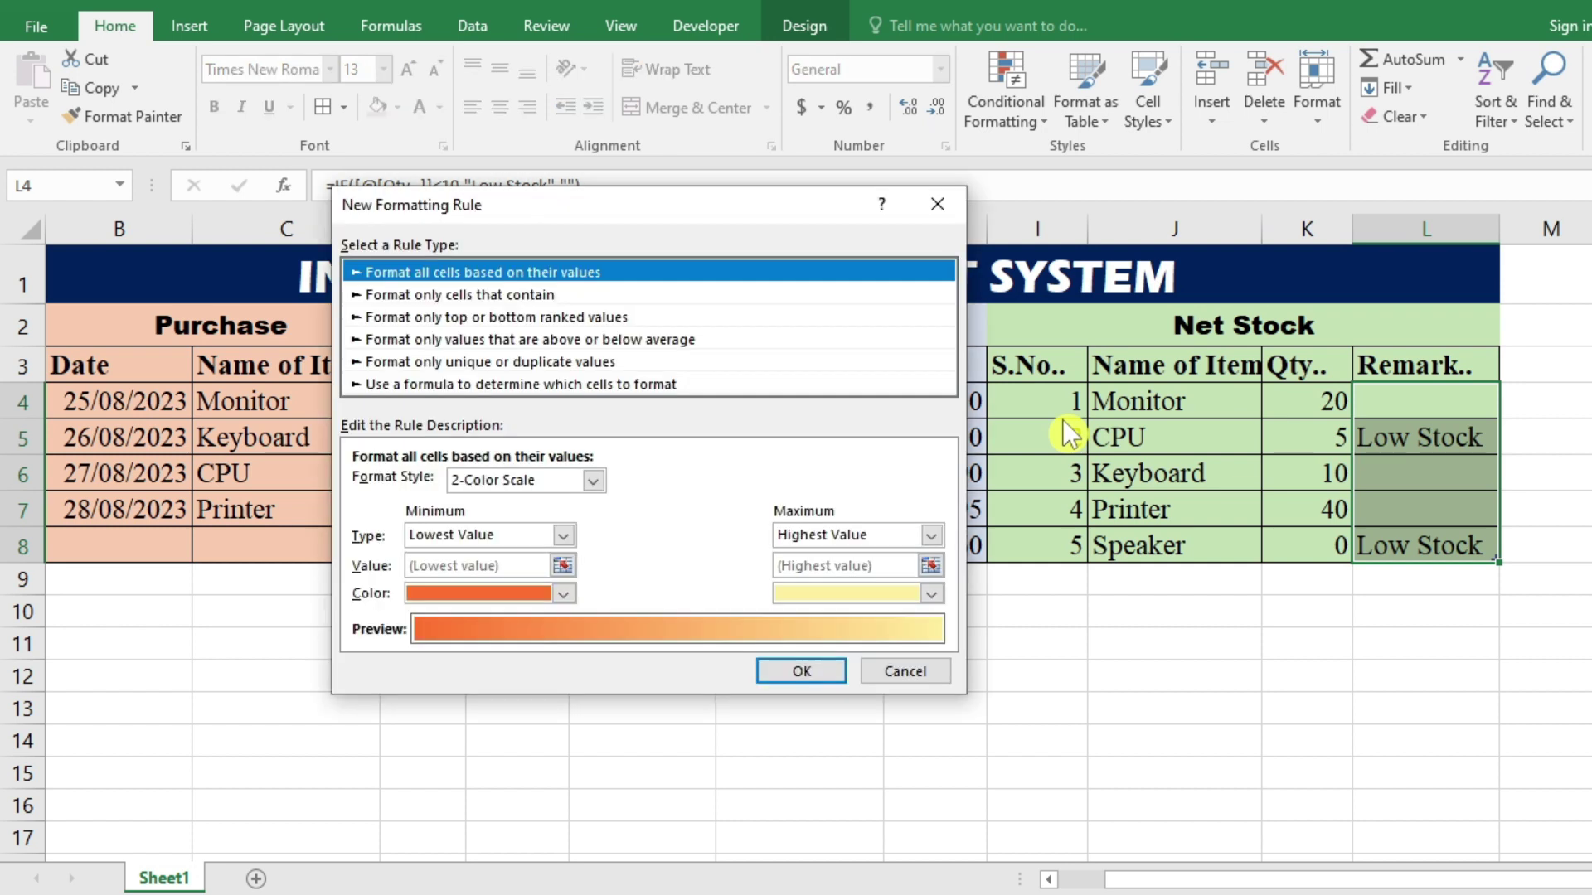
drag(552, 220, 644, 193)
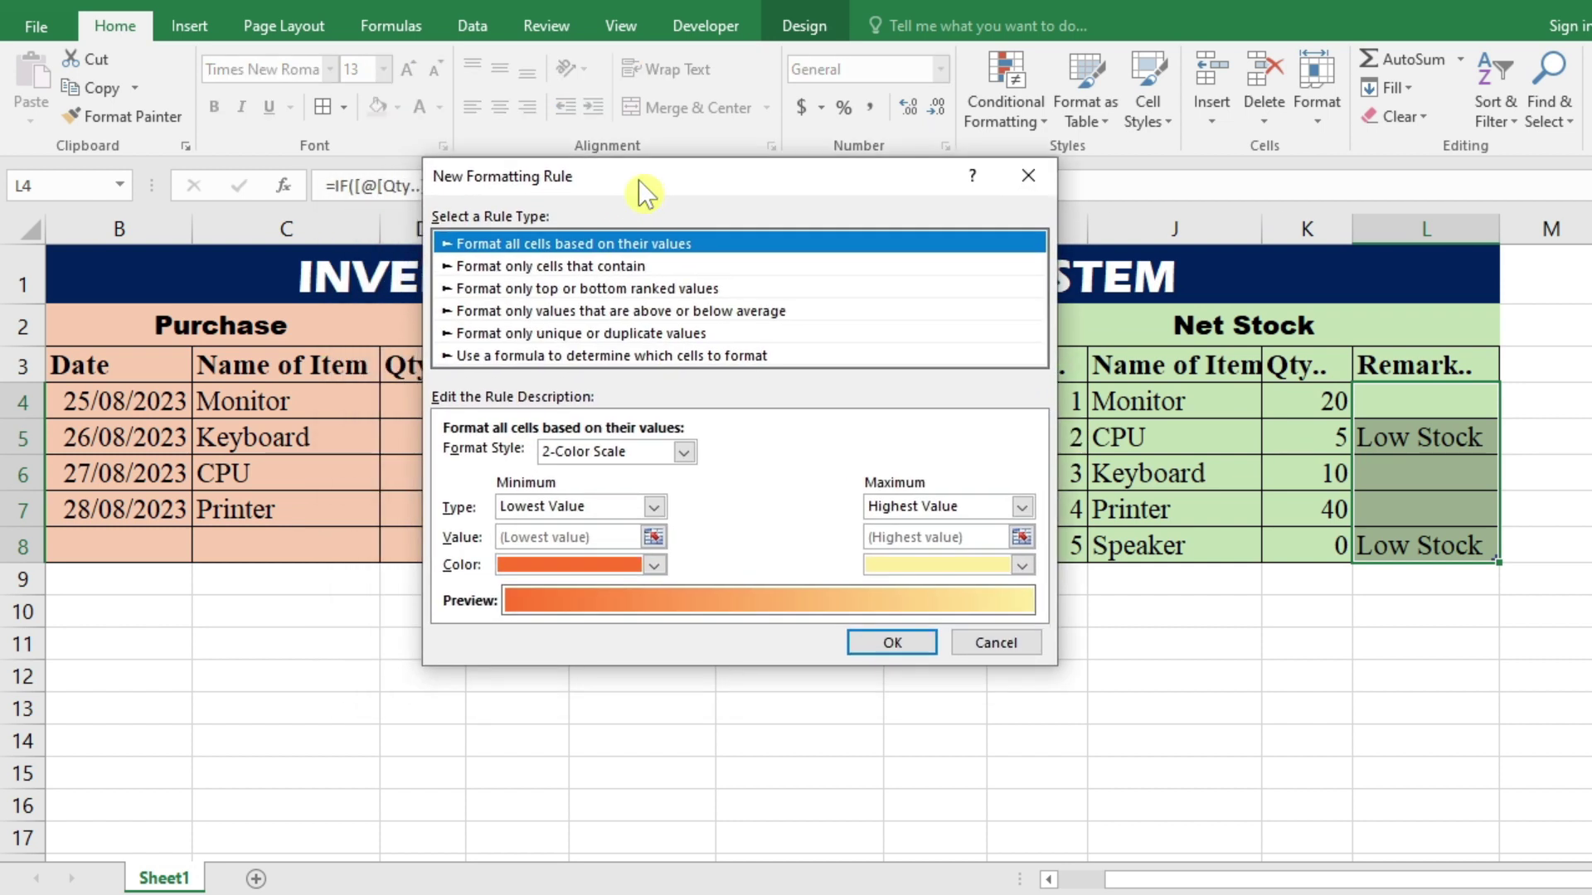
click(554, 357)
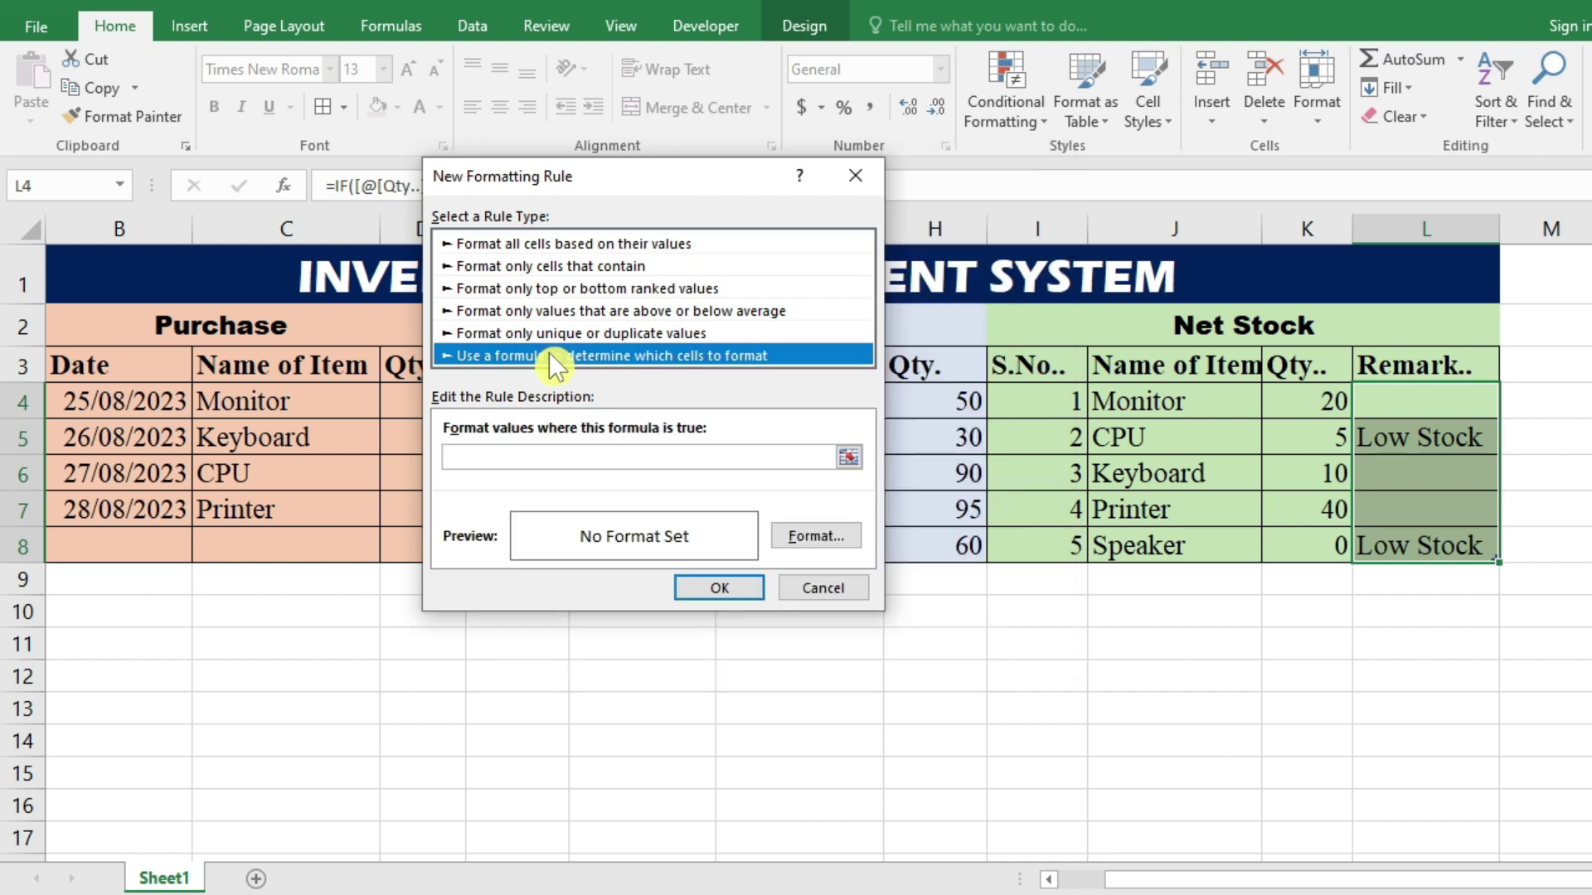
click(506, 457)
text(=)
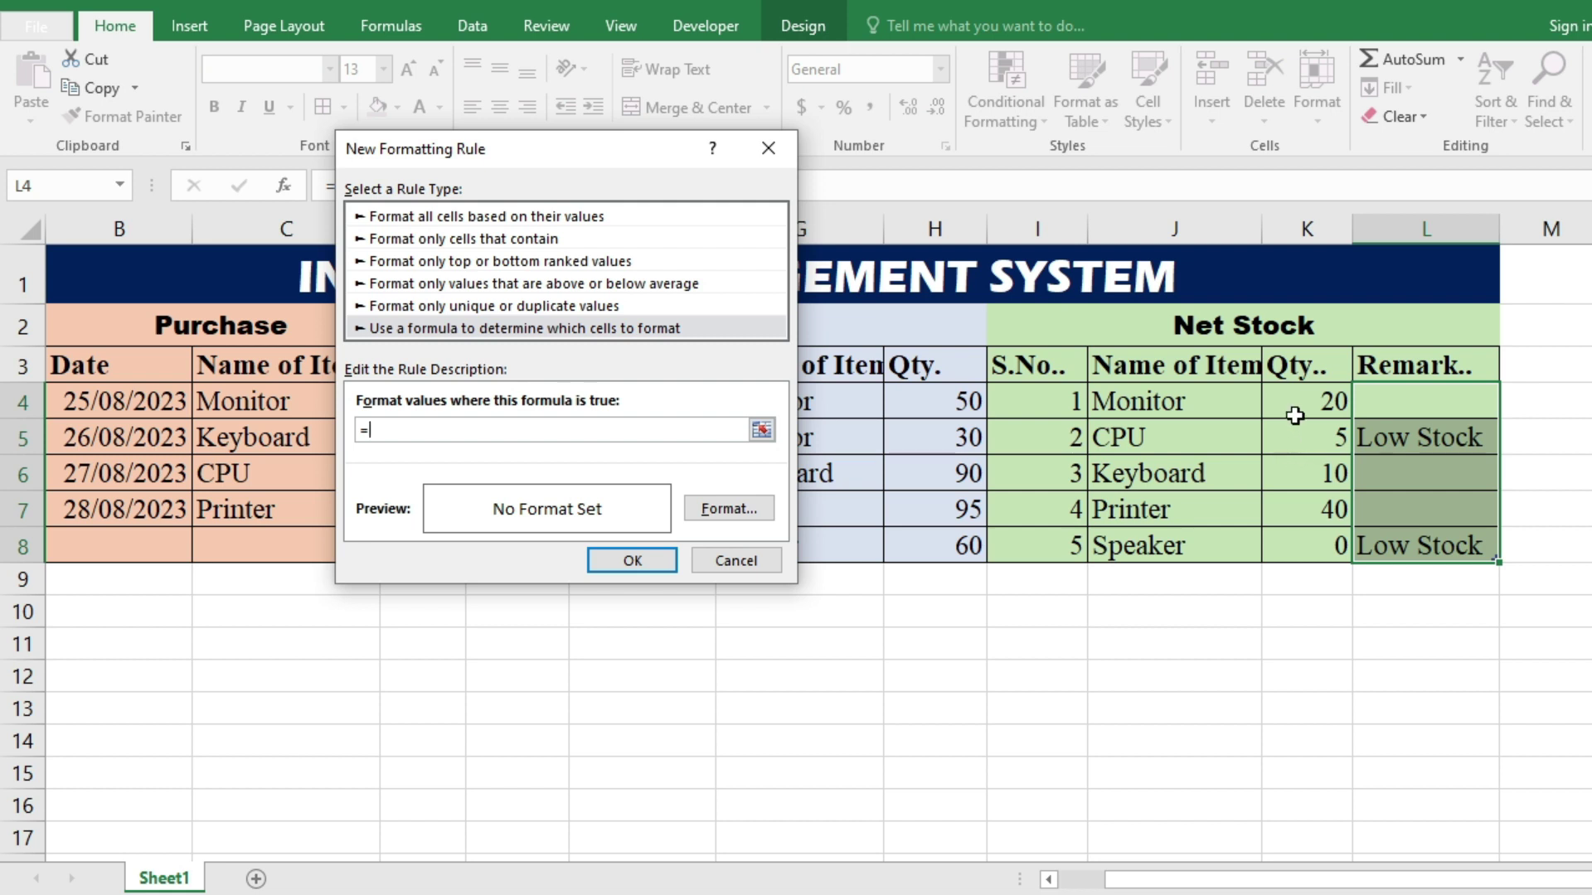
click(1298, 406)
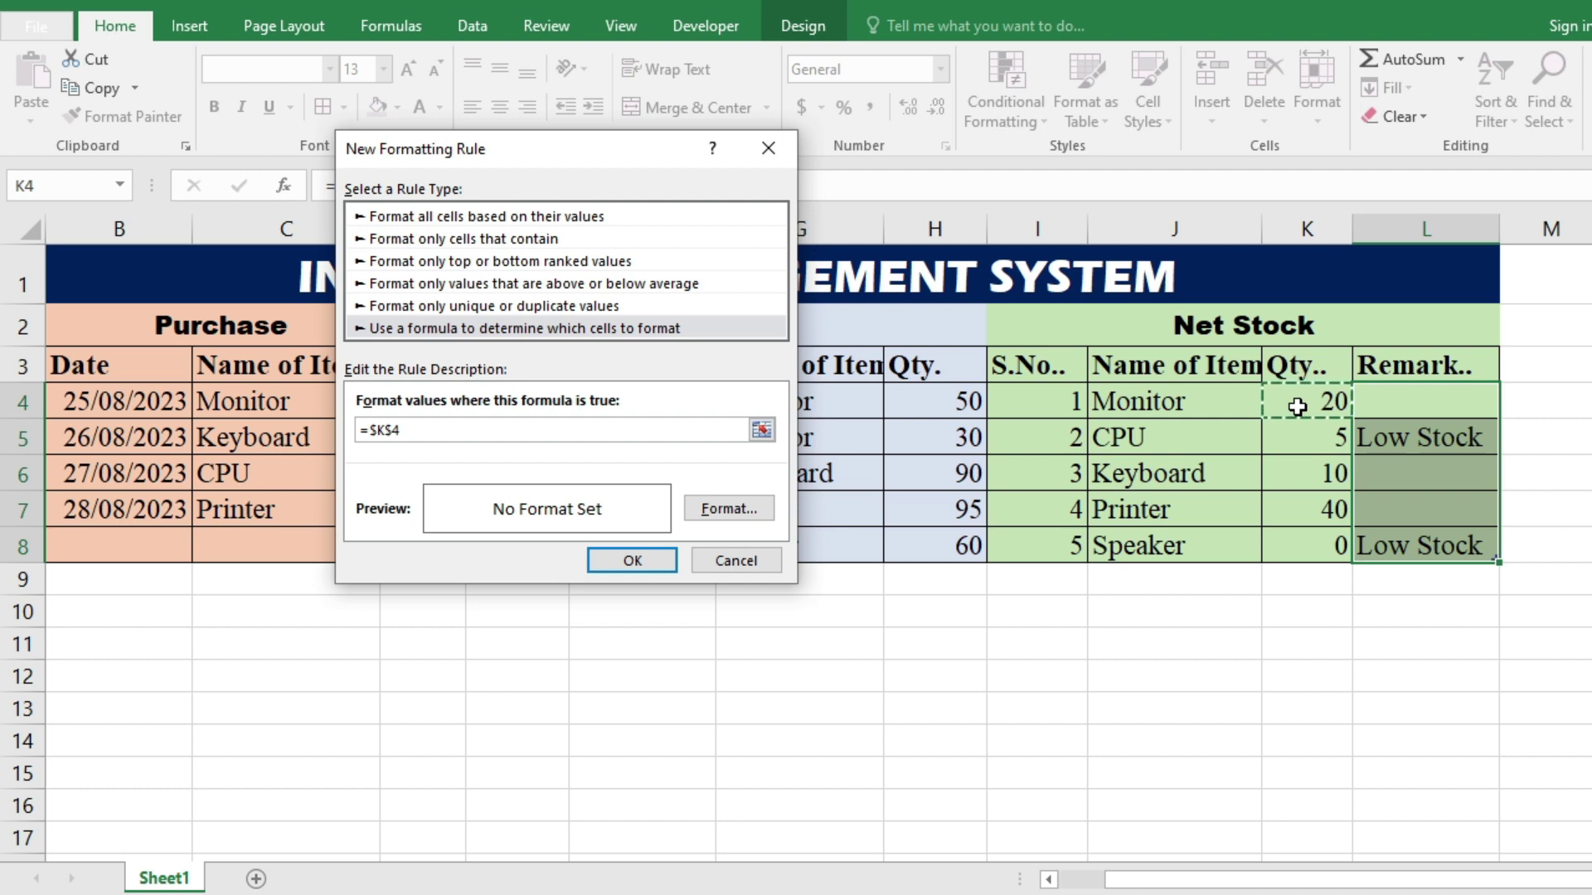
key(F4)
key(F4)
text(<10)
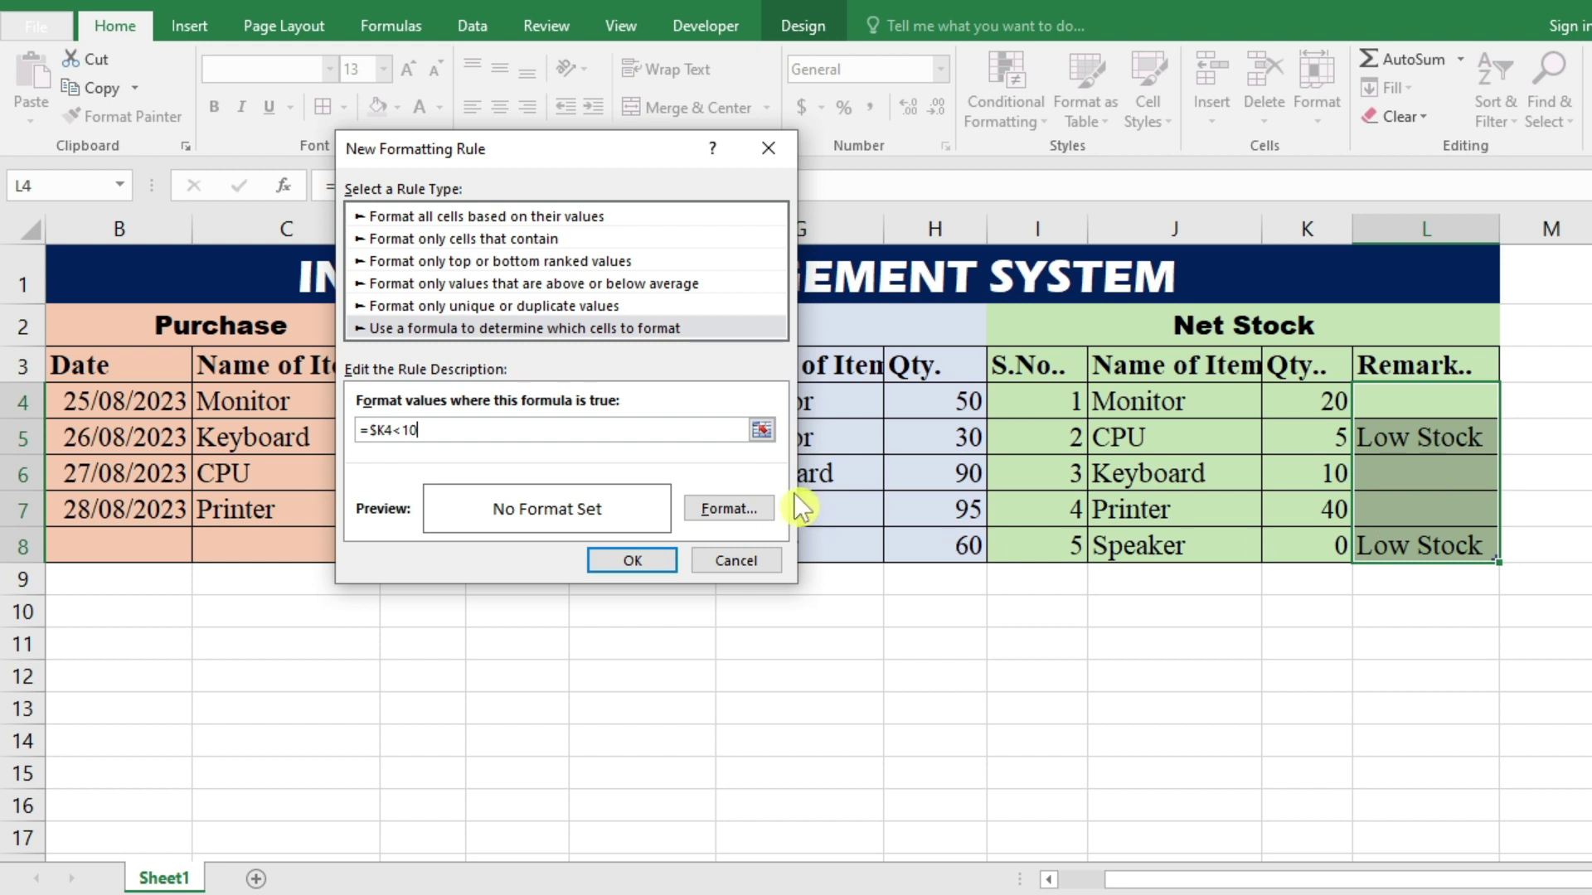
Step: Give matching cells a red fill with bold white font and confirm the rule
click(745, 510)
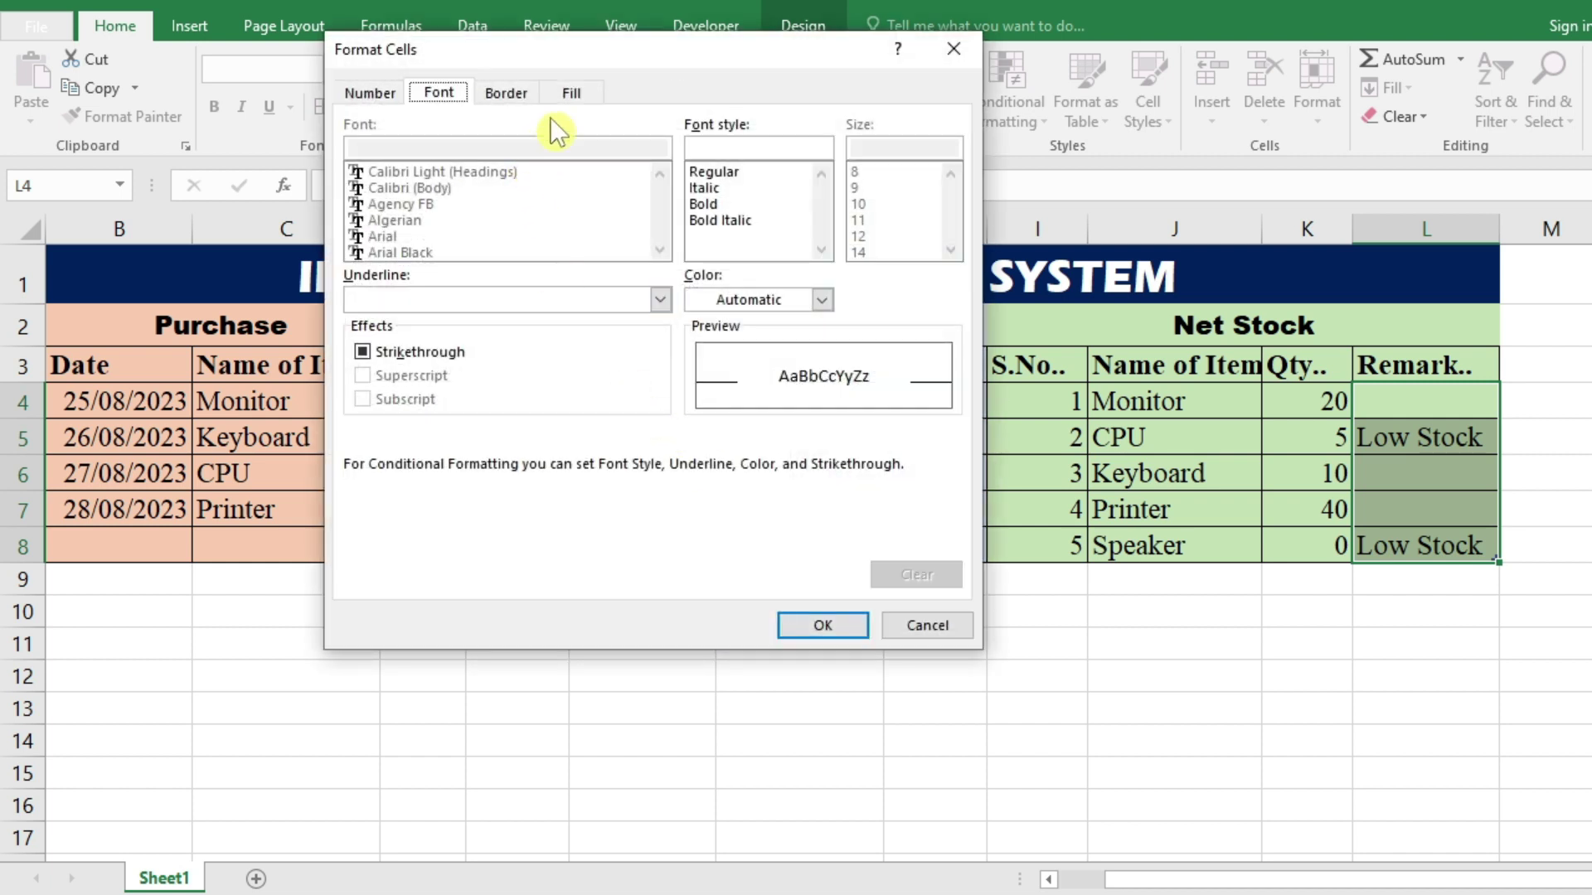
click(570, 92)
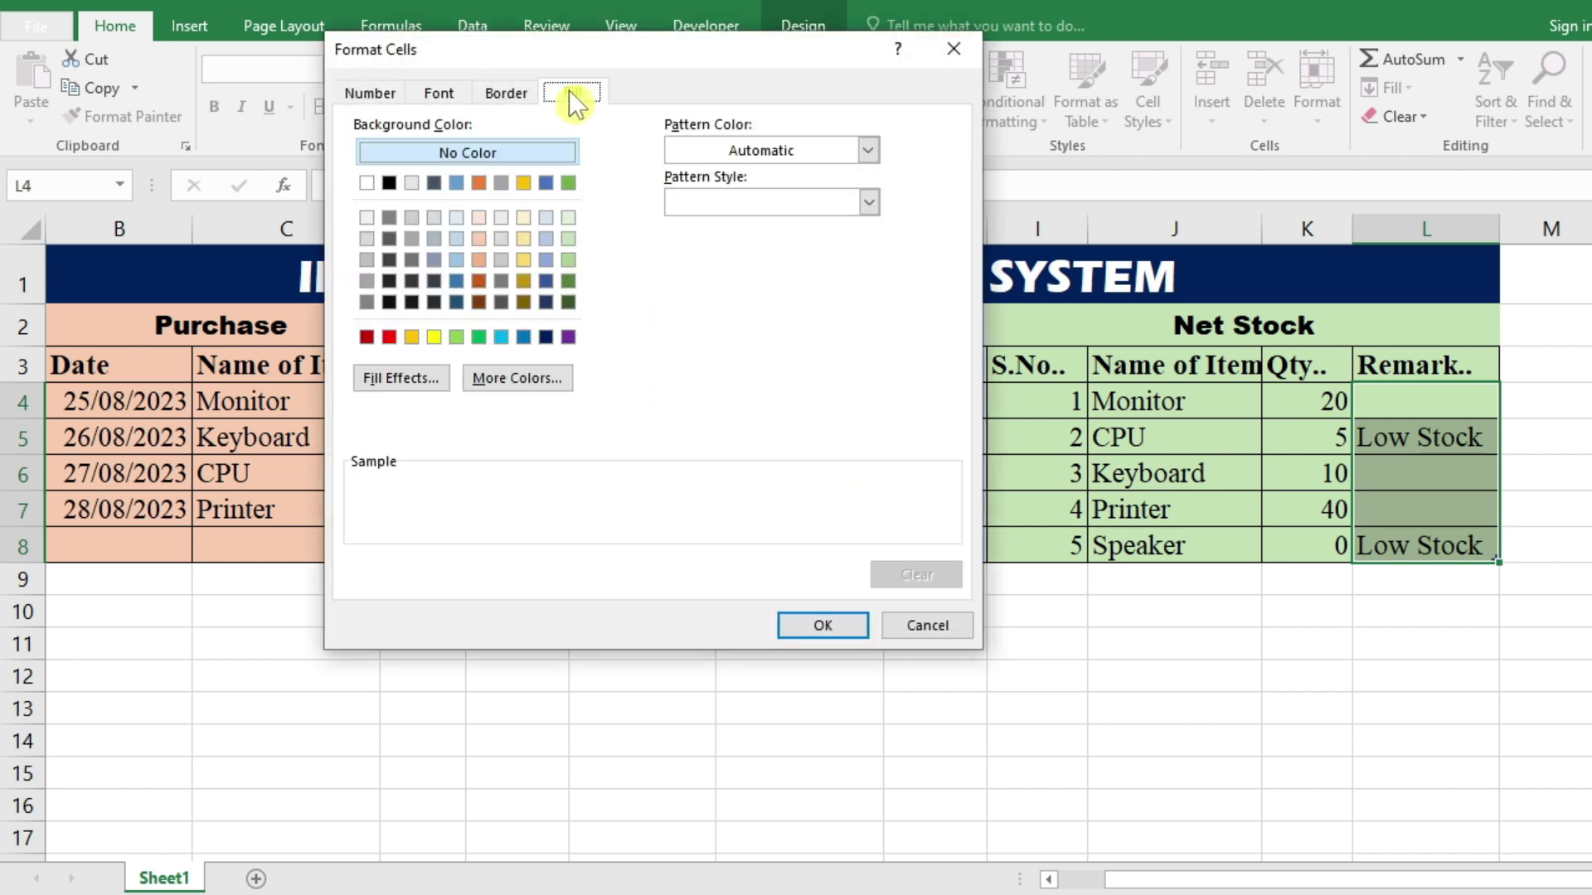
click(397, 336)
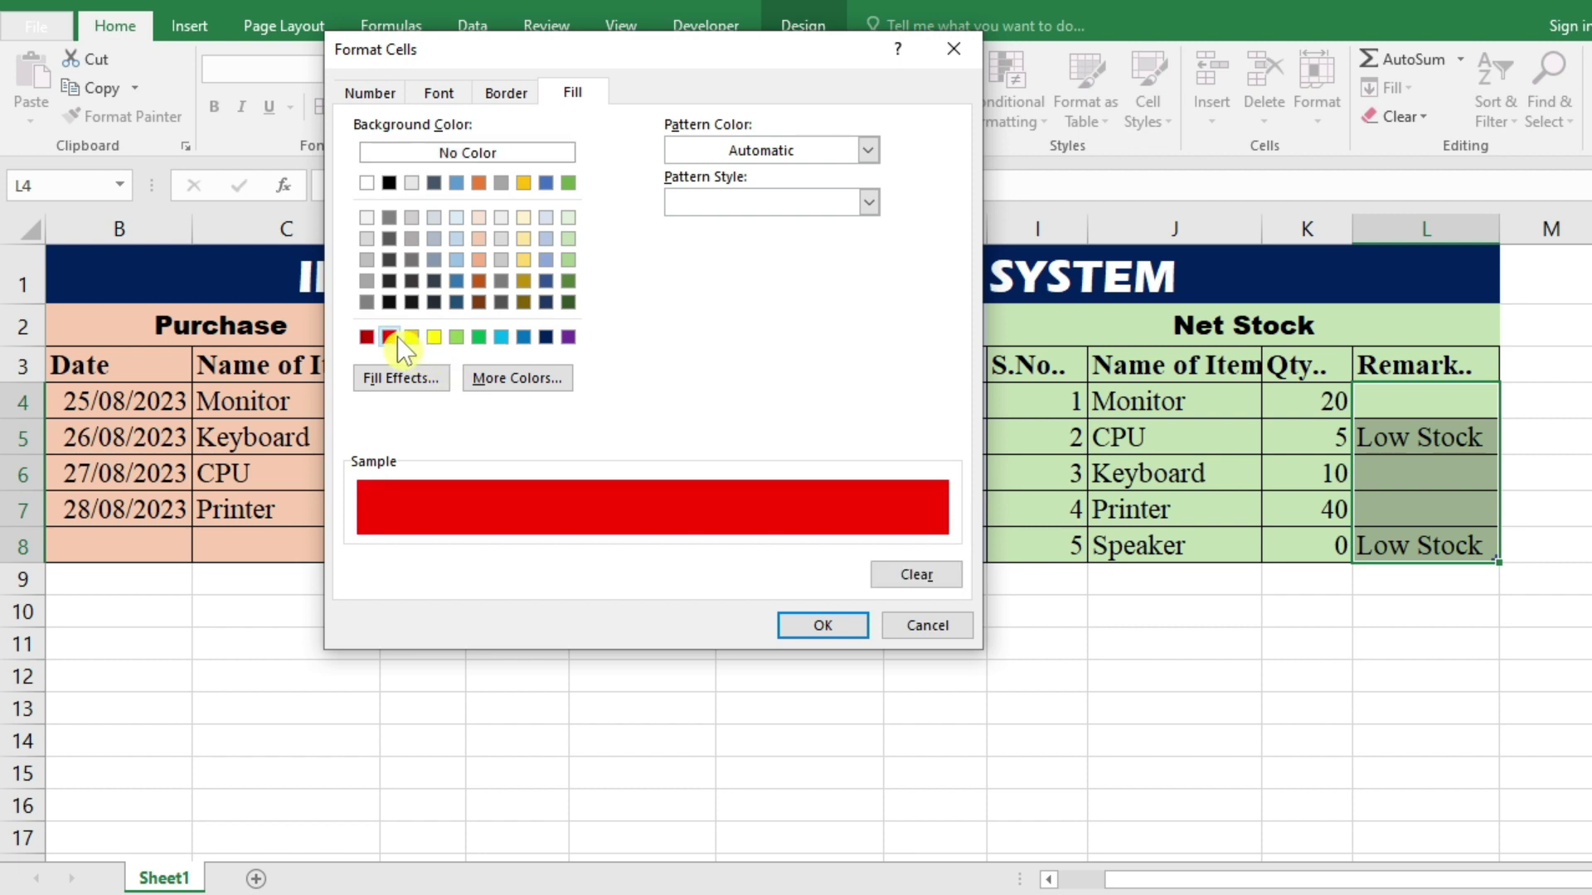
click(446, 97)
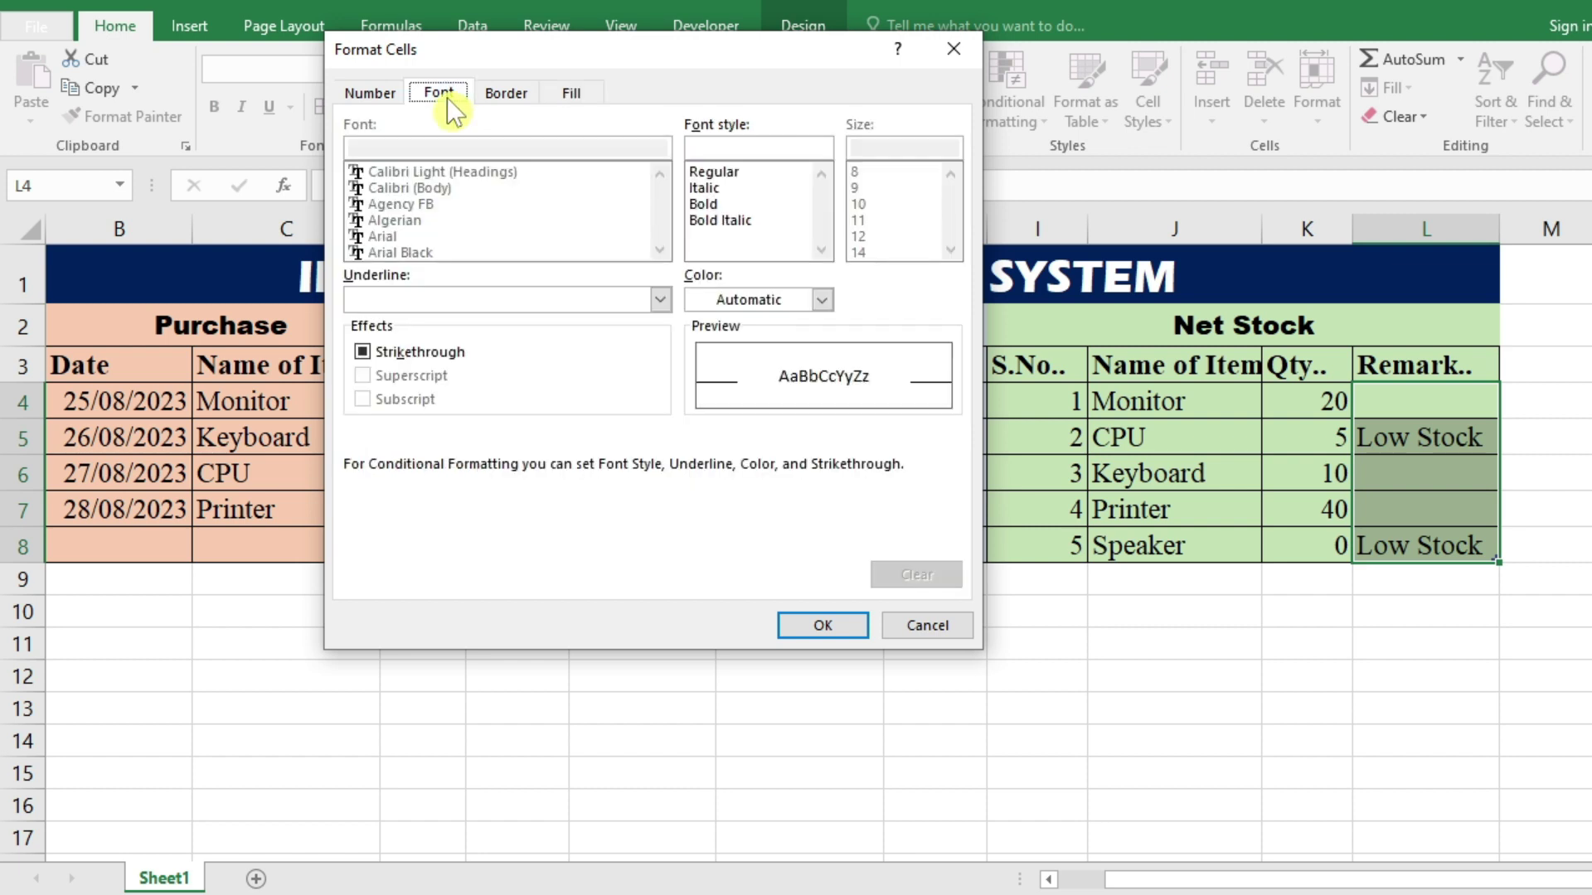
click(717, 203)
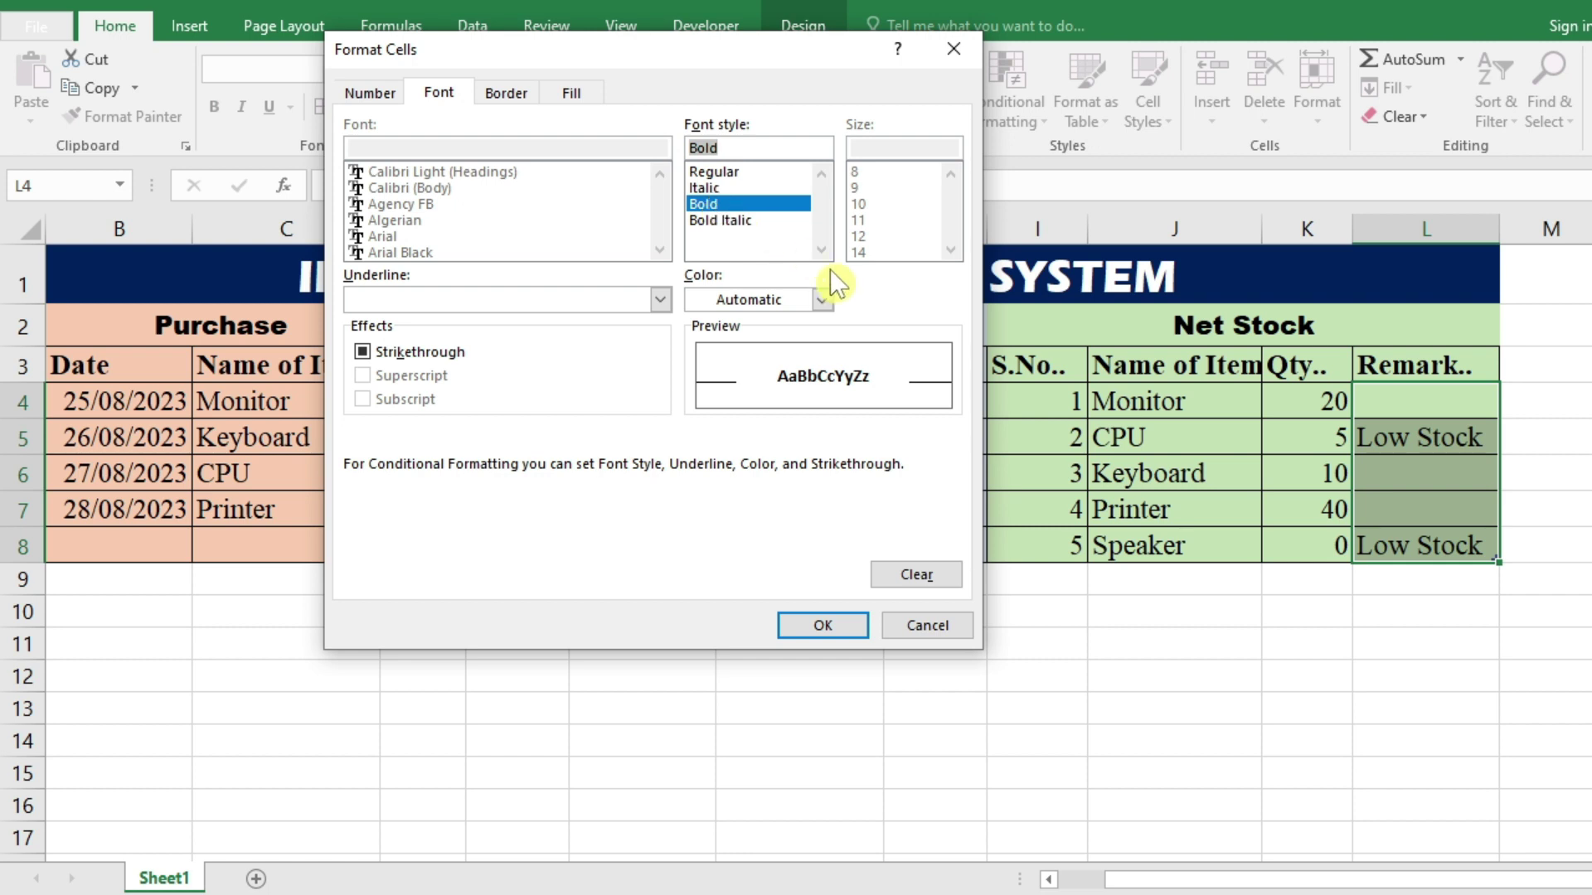
click(820, 296)
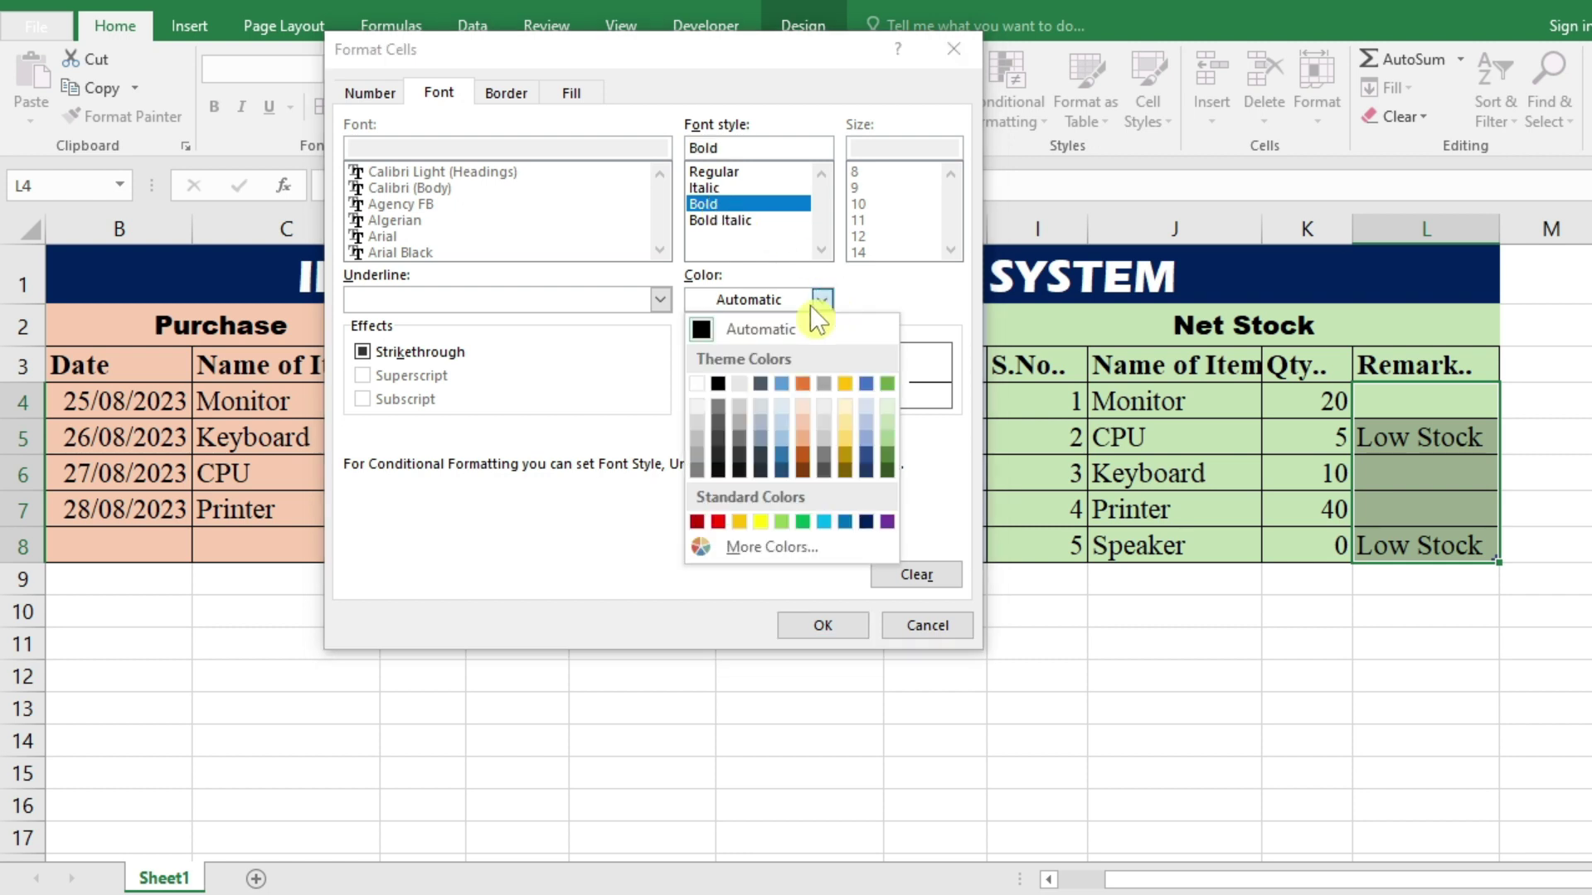
click(699, 380)
click(850, 623)
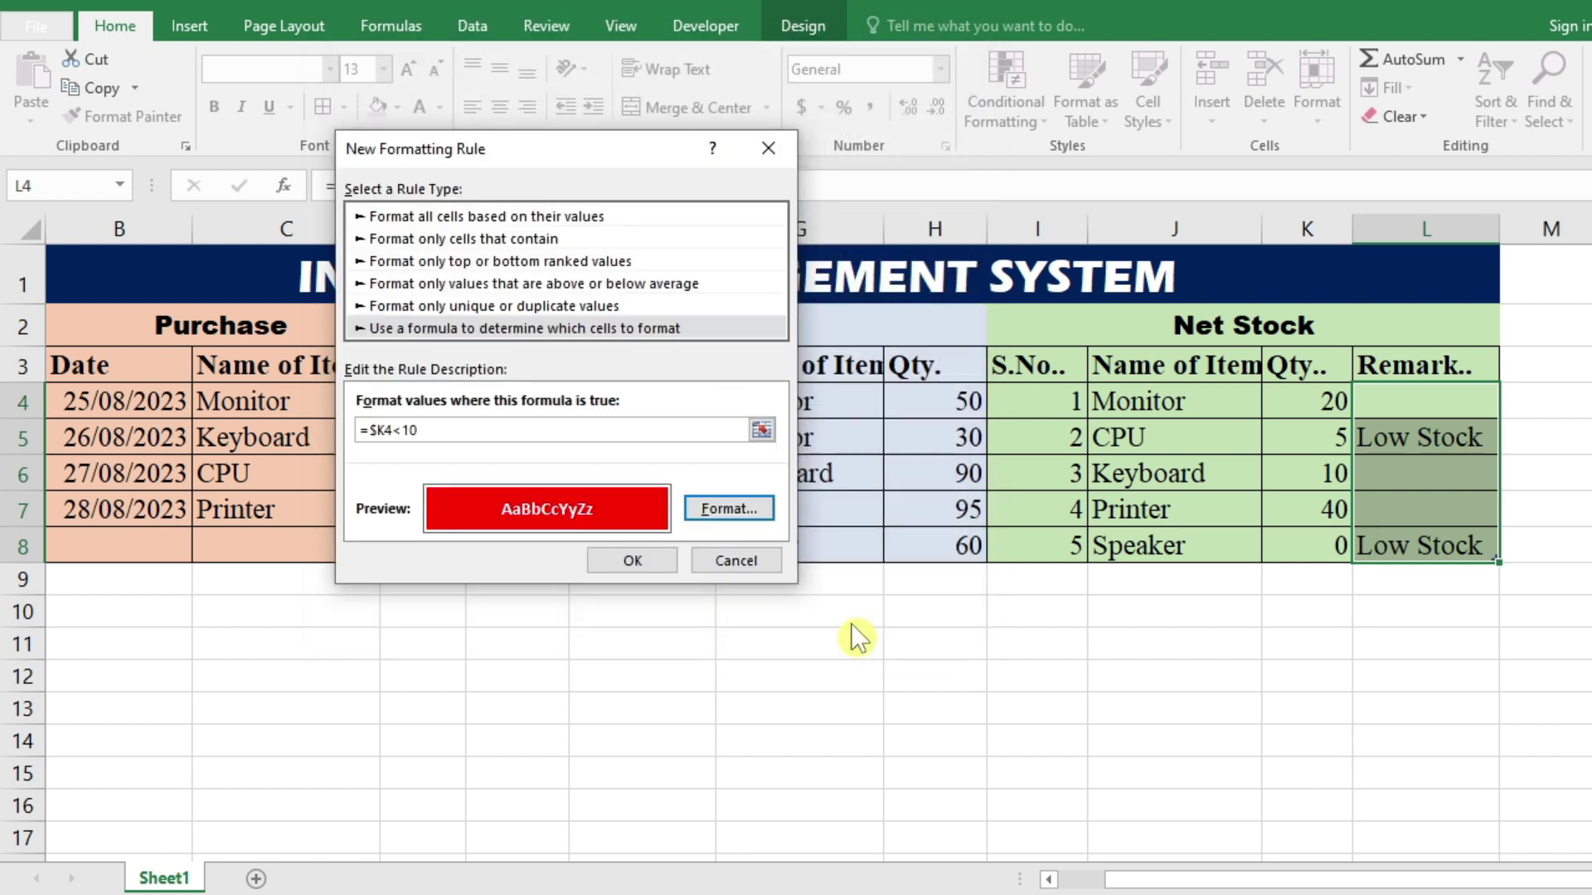
click(648, 561)
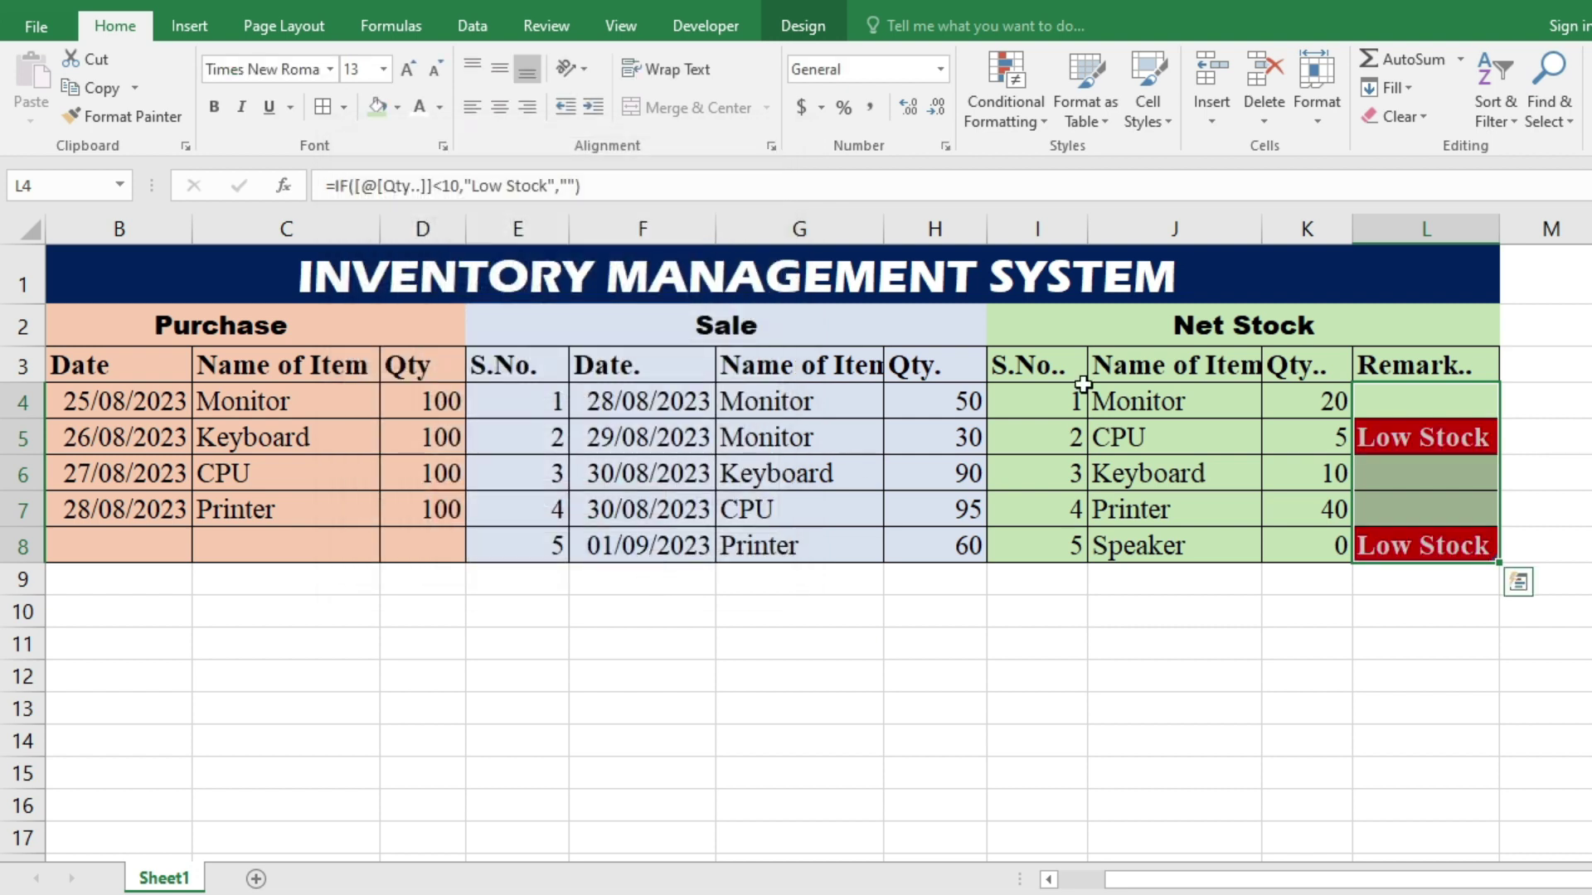
Step: Add a 20-unit CPU purchase dated 30/08/2023 in row 8 of the Purchase table
click(1306, 514)
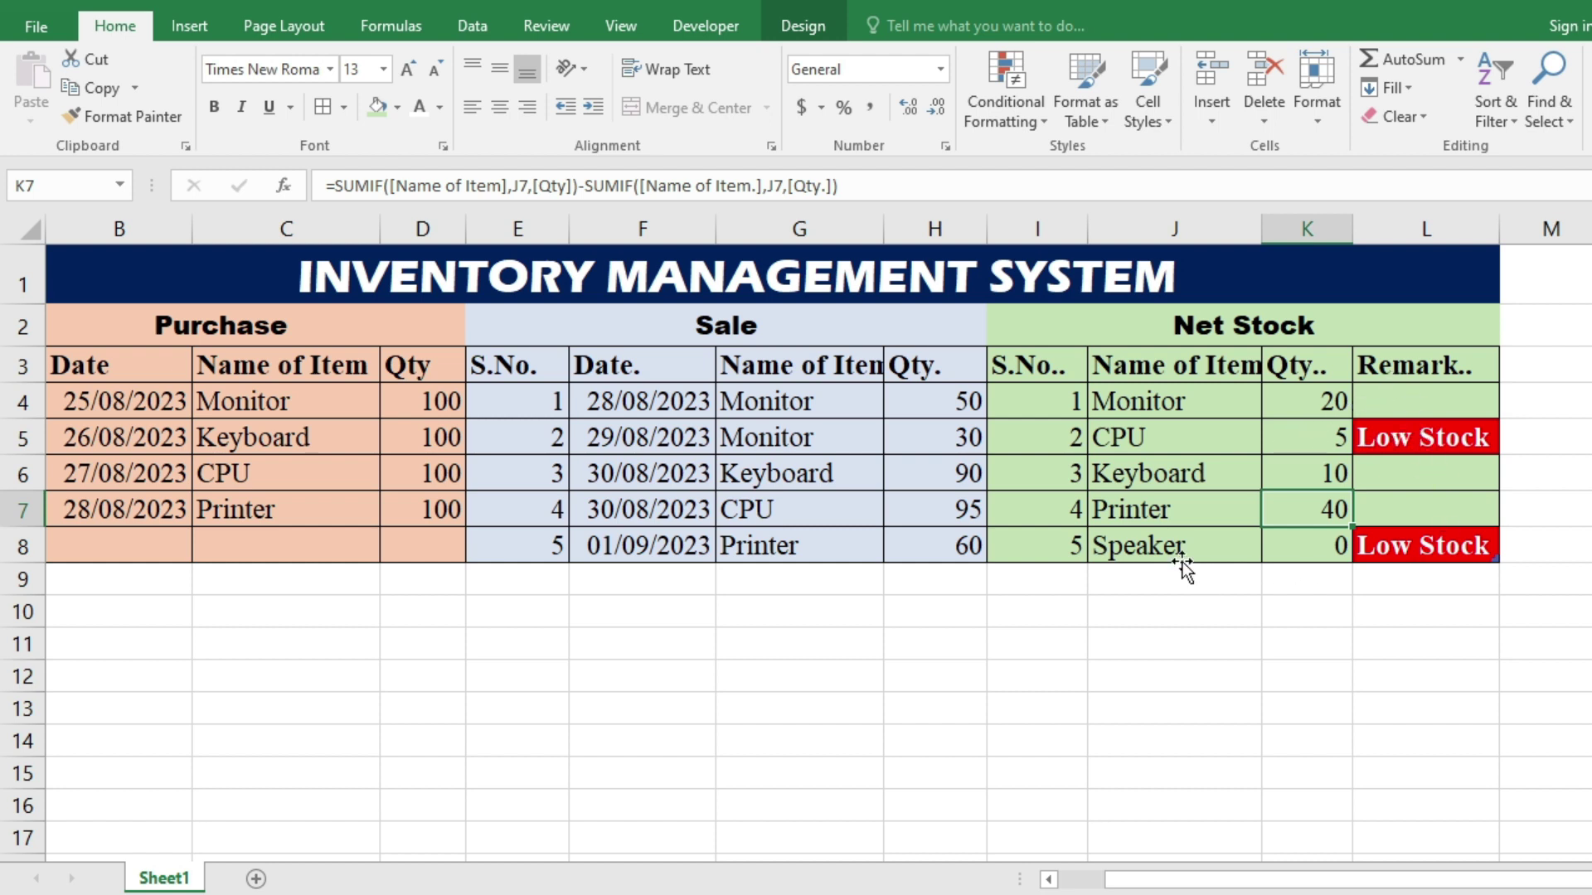
click(151, 547)
text(30/08/2023)
key(Tab)
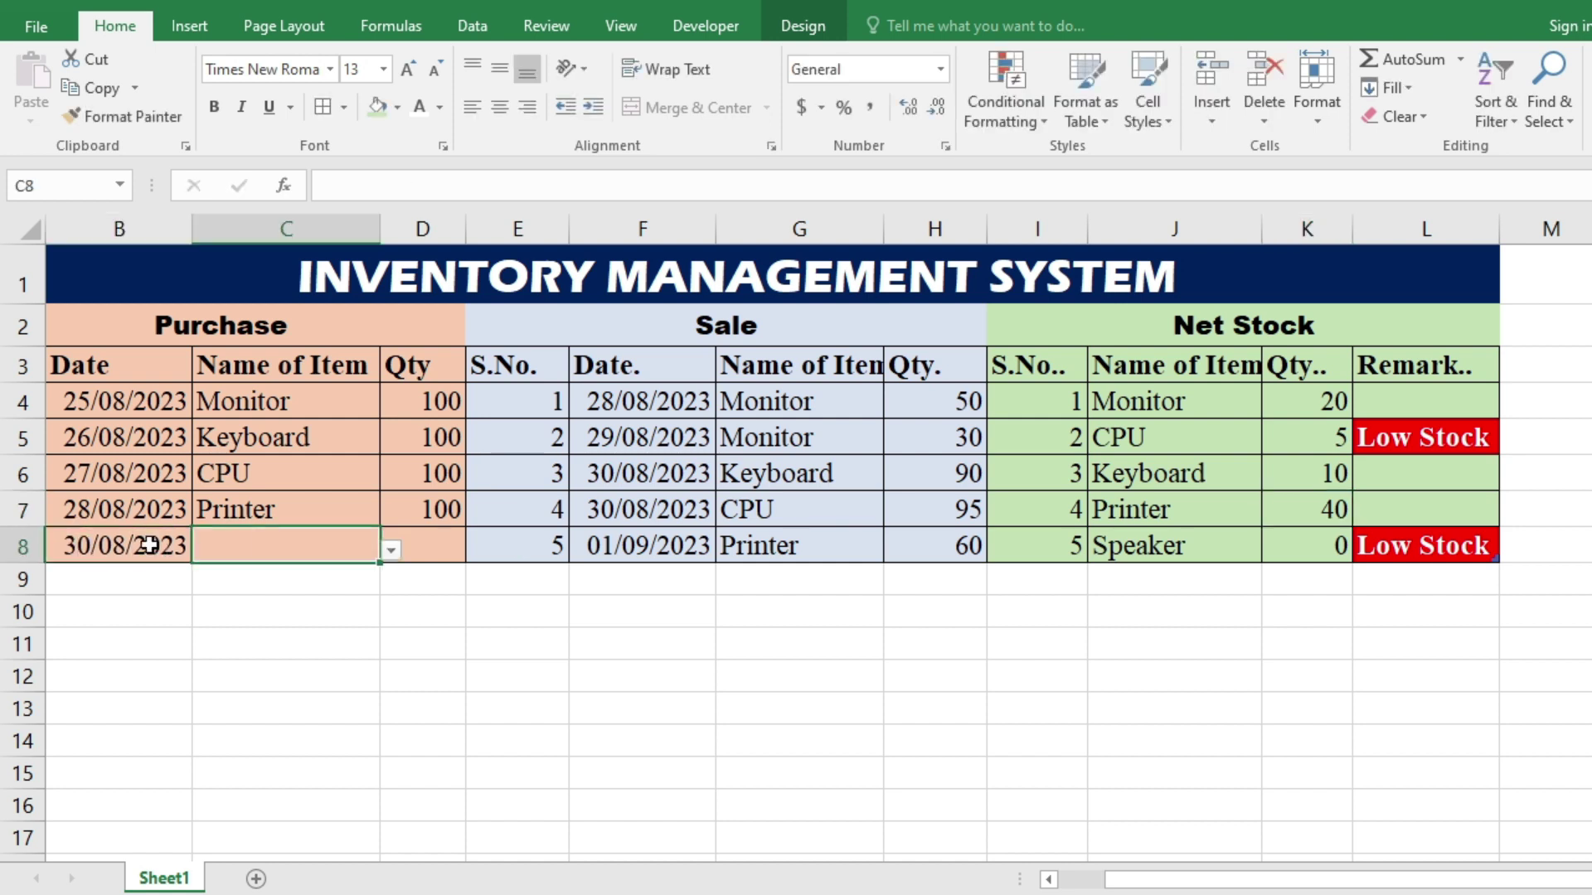
click(390, 548)
click(249, 597)
click(446, 550)
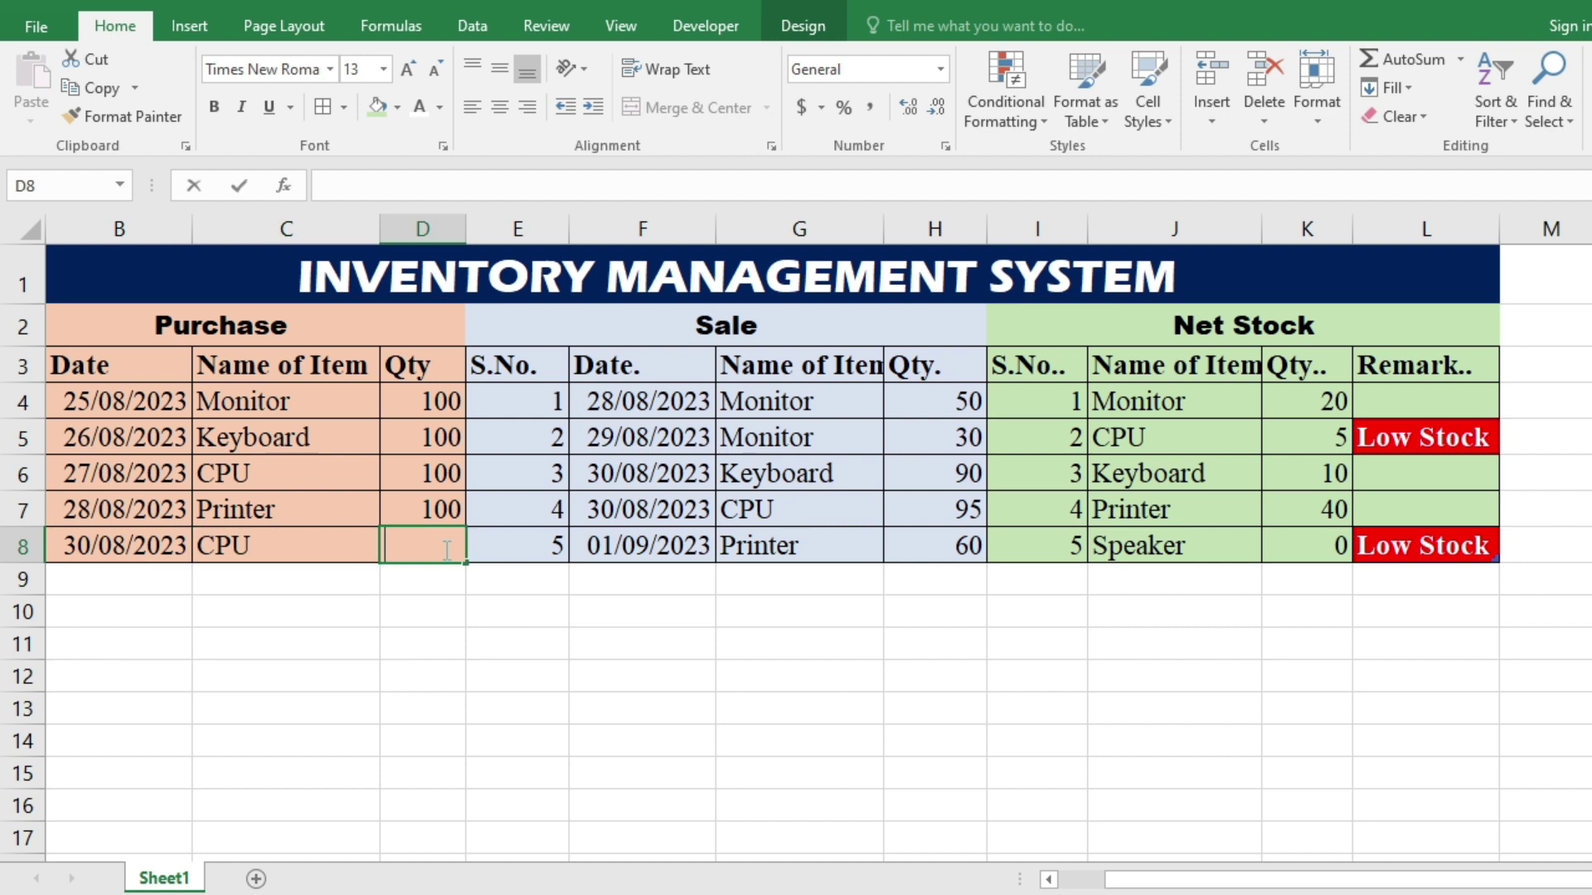
text(20)
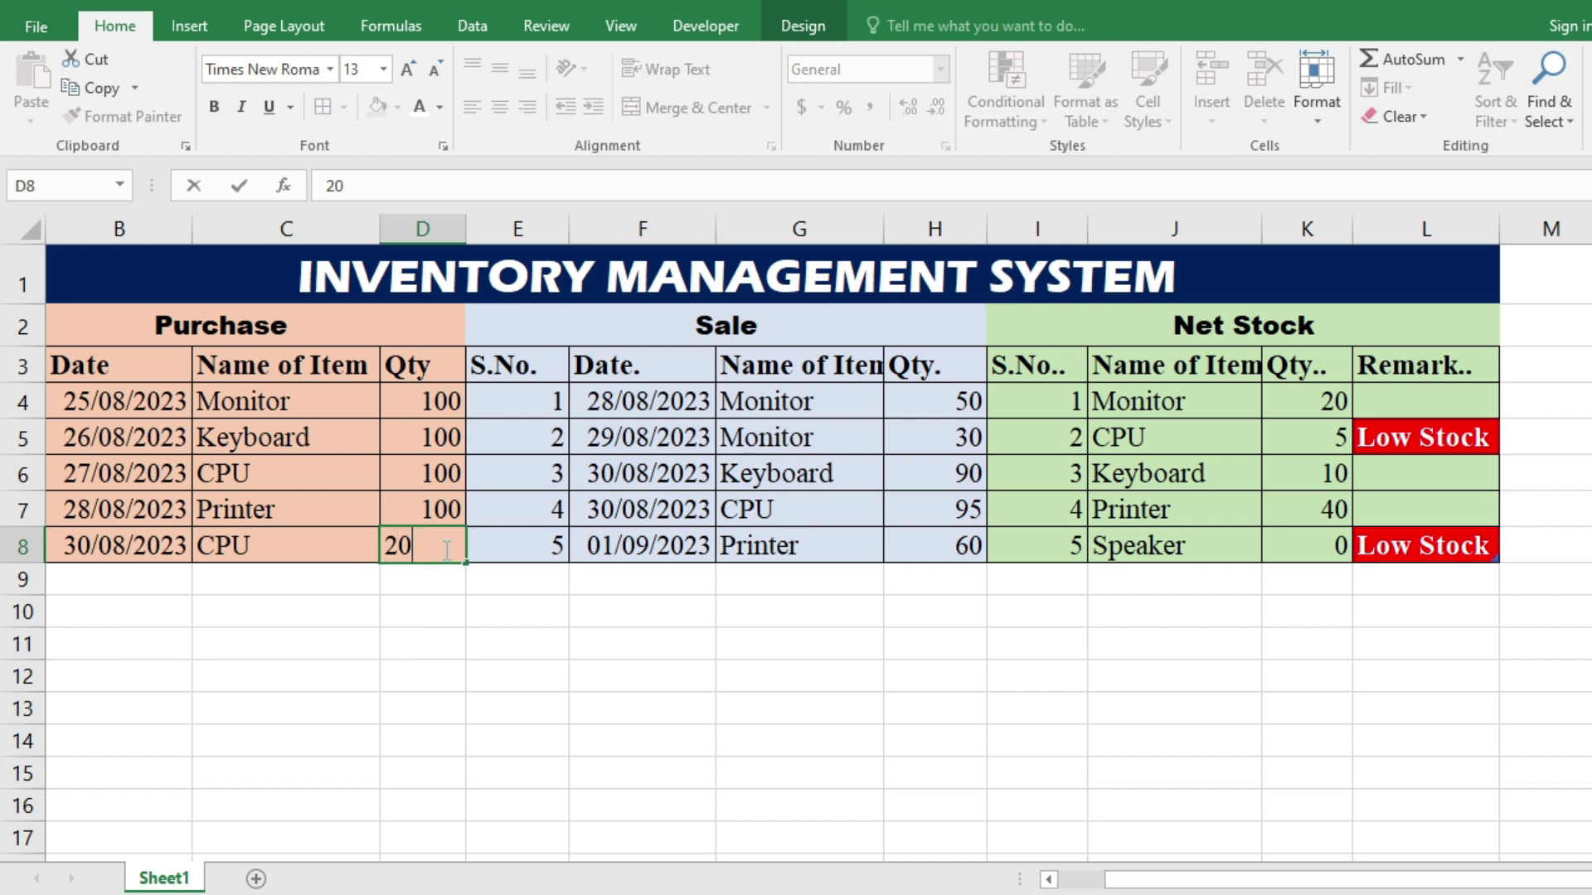
key(Return)
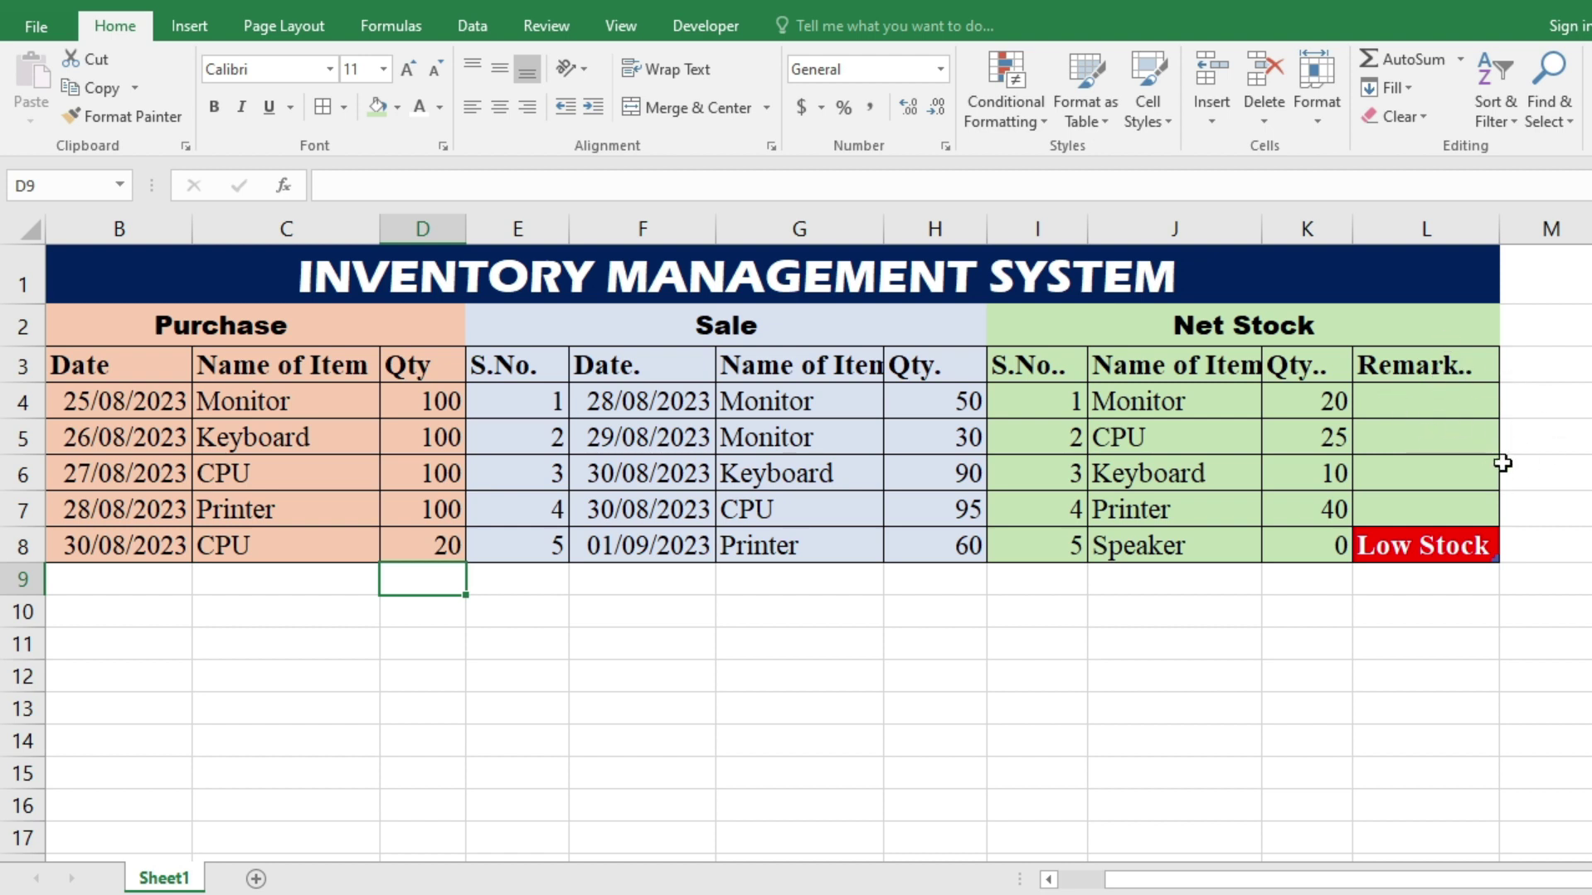
scroll(1248, 718, left, 1)
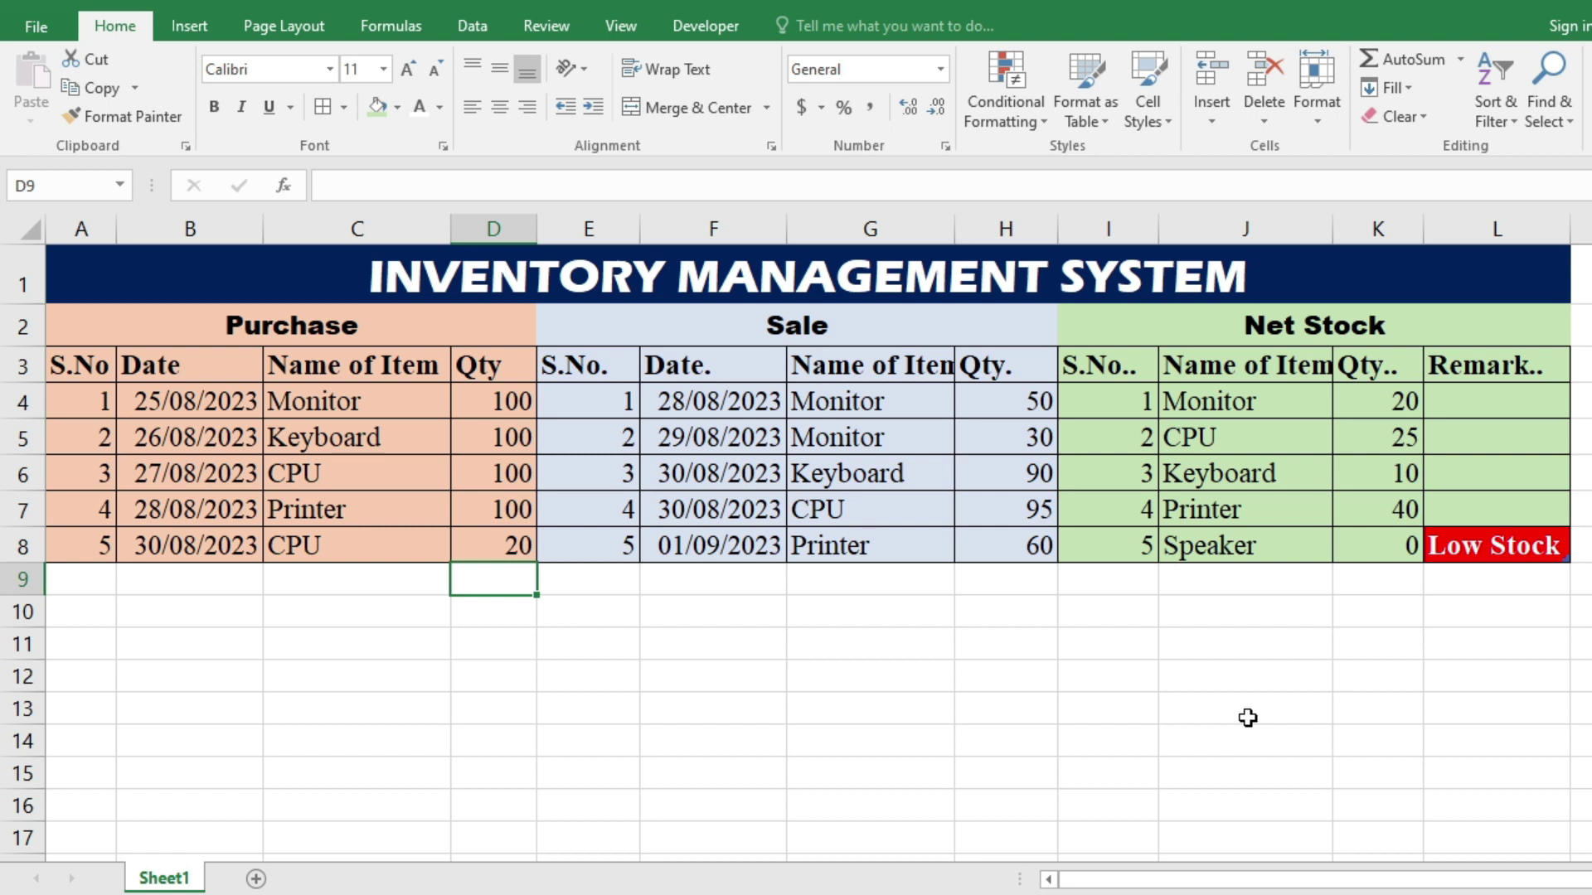
click(1091, 648)
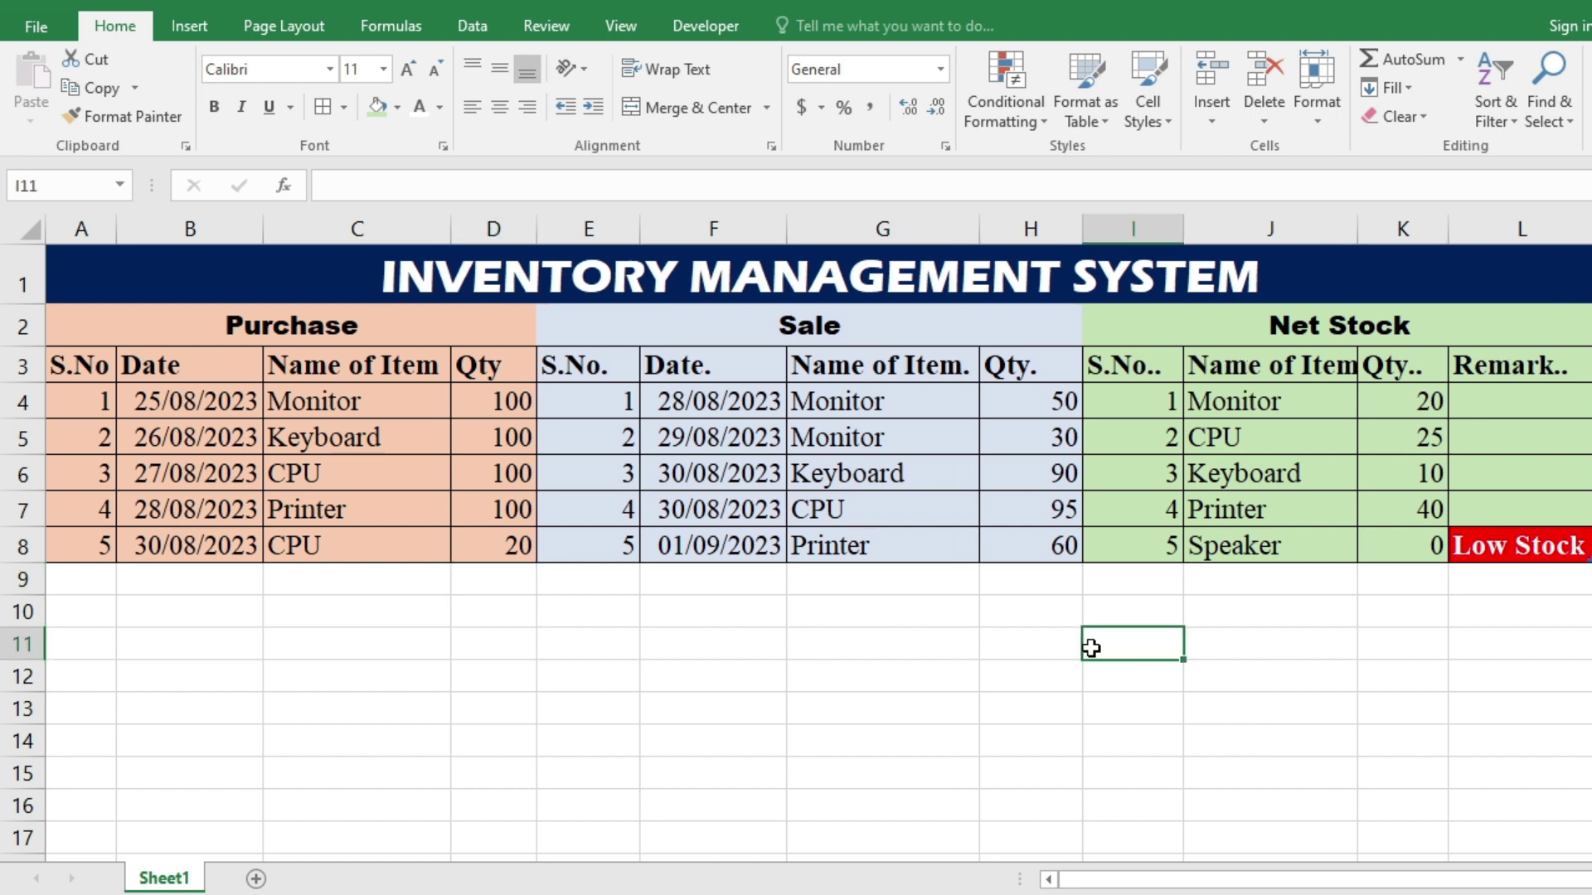